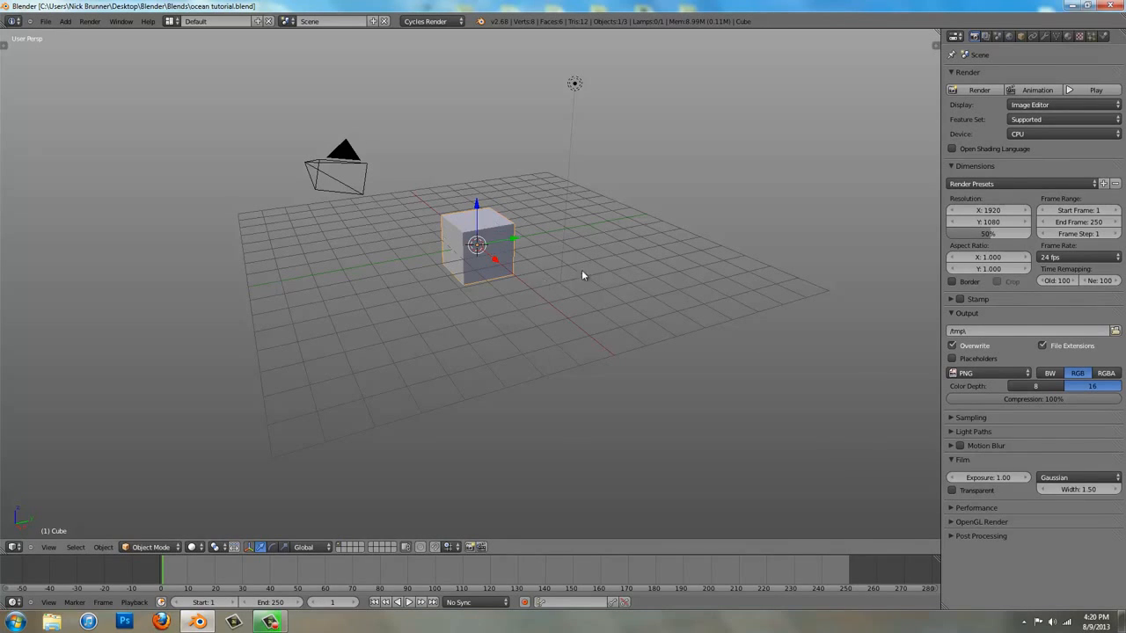
Add an Ocean modifier to the cube and set its Repeat X to 2
{"action": "left_click", "coordinate": [1045, 37]}
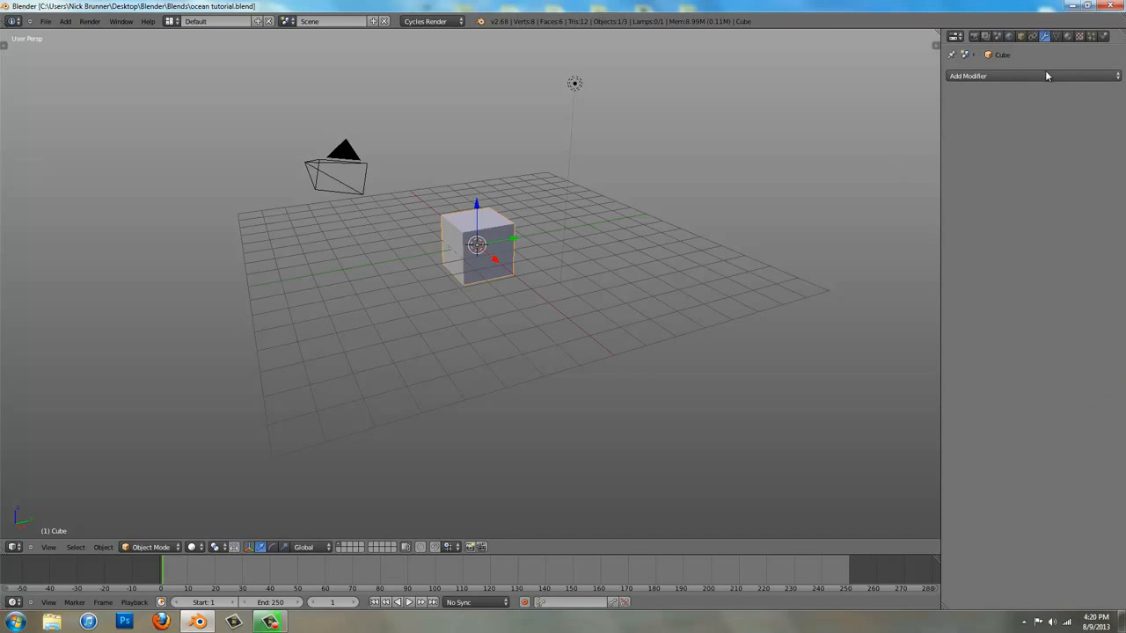
{"action": "left_click", "coordinate": [1045, 74]}
{"action": "left_click", "coordinate": [1046, 166]}
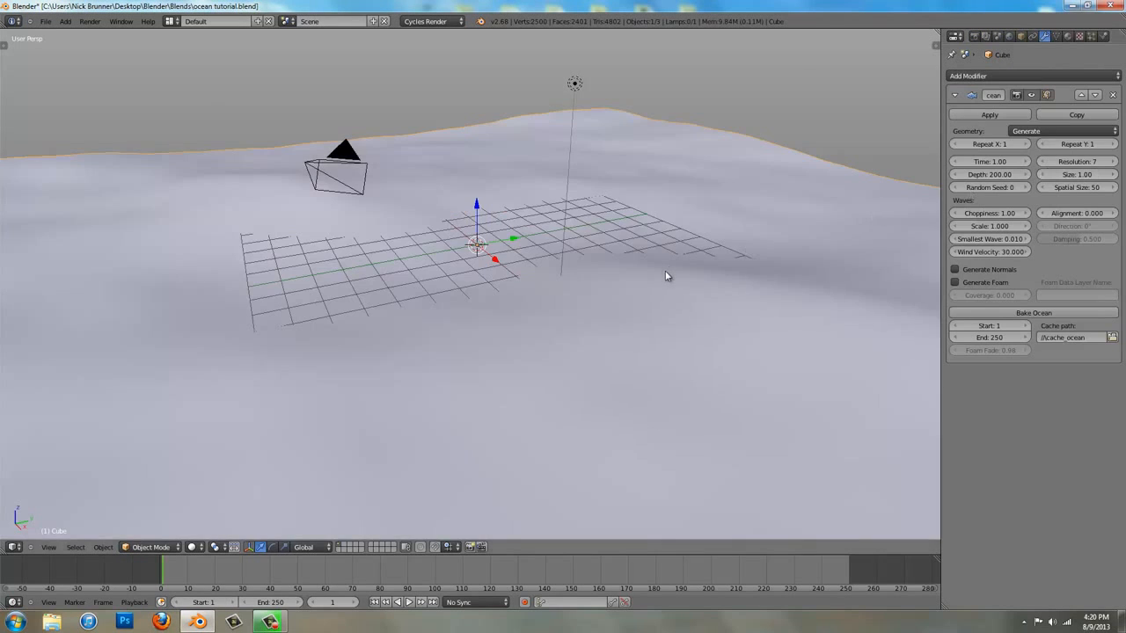
{"action": "scroll", "coordinate": [626, 277], "scroll_direction": "down", "scroll_amount": 3}
{"action": "middle_click_drag", "start_coordinate": [627, 277], "coordinate": [592, 280]}
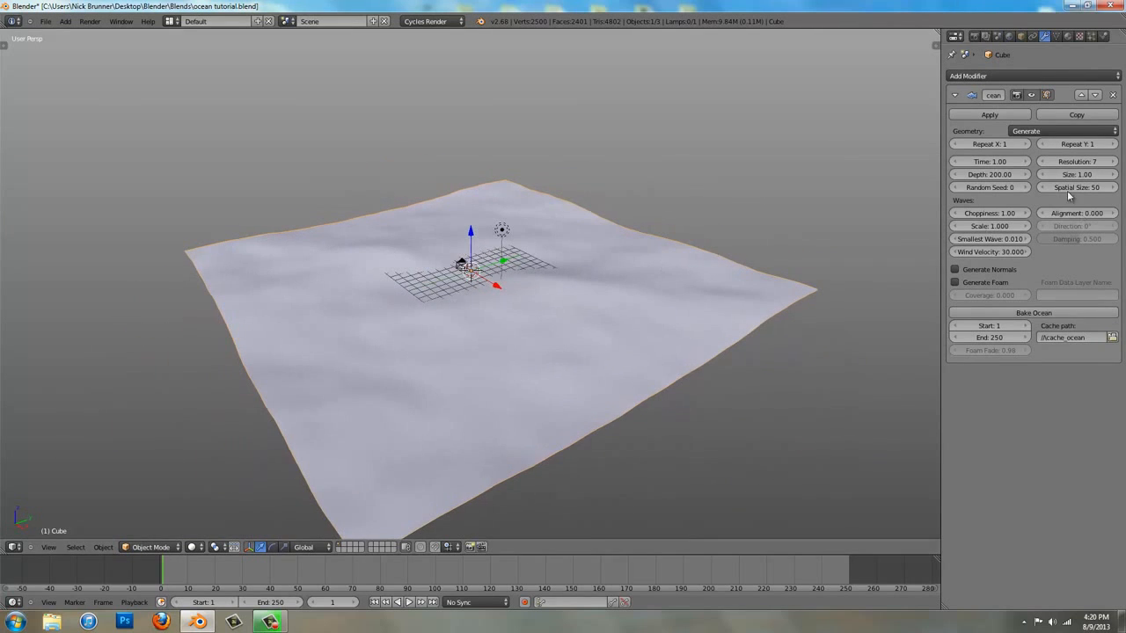
{"action": "left_click", "coordinate": [1026, 144]}
{"action": "scroll", "coordinate": [721, 308], "scroll_direction": "down", "scroll_amount": 2}
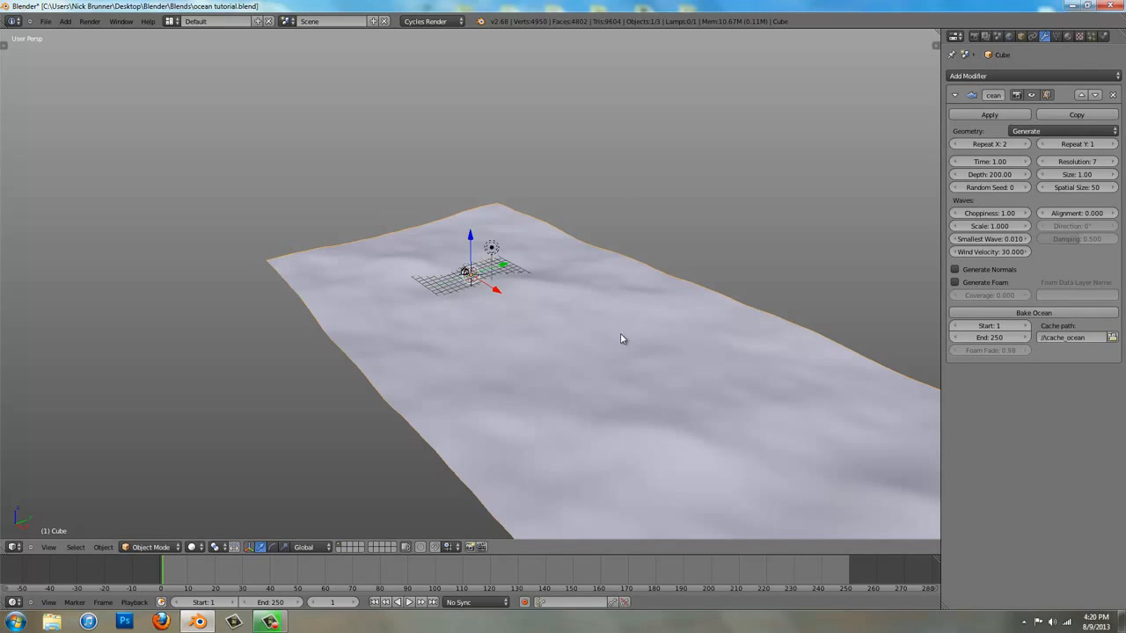
In the top orthographic view, move the ocean about 24 units in negative X to centre it on the grid
{"action": "key", "text": "KP_7"}
{"action": "key", "text": "KP_5"}
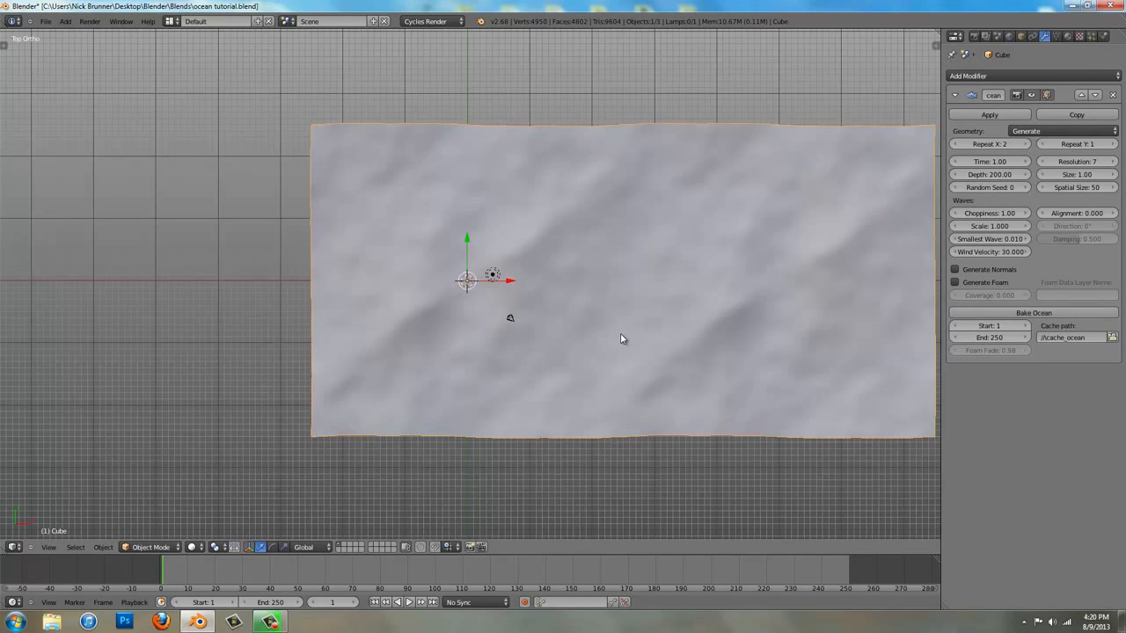
{"action": "key", "text": "g"}
{"action": "key", "text": "x"}
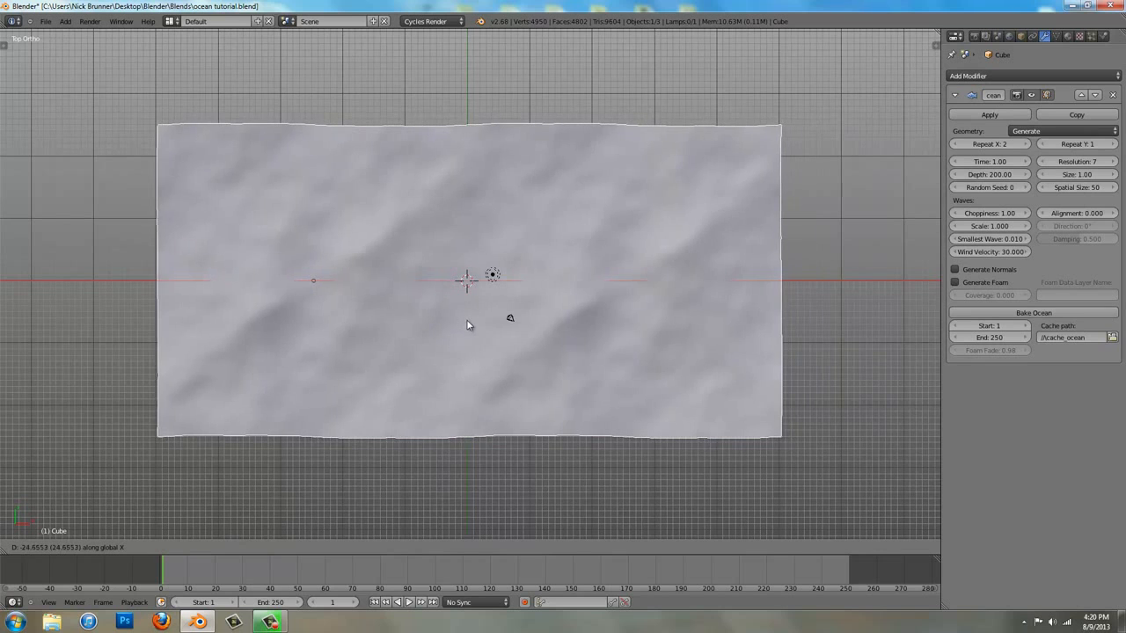
{"action": "left_click", "coordinate": [493, 320]}
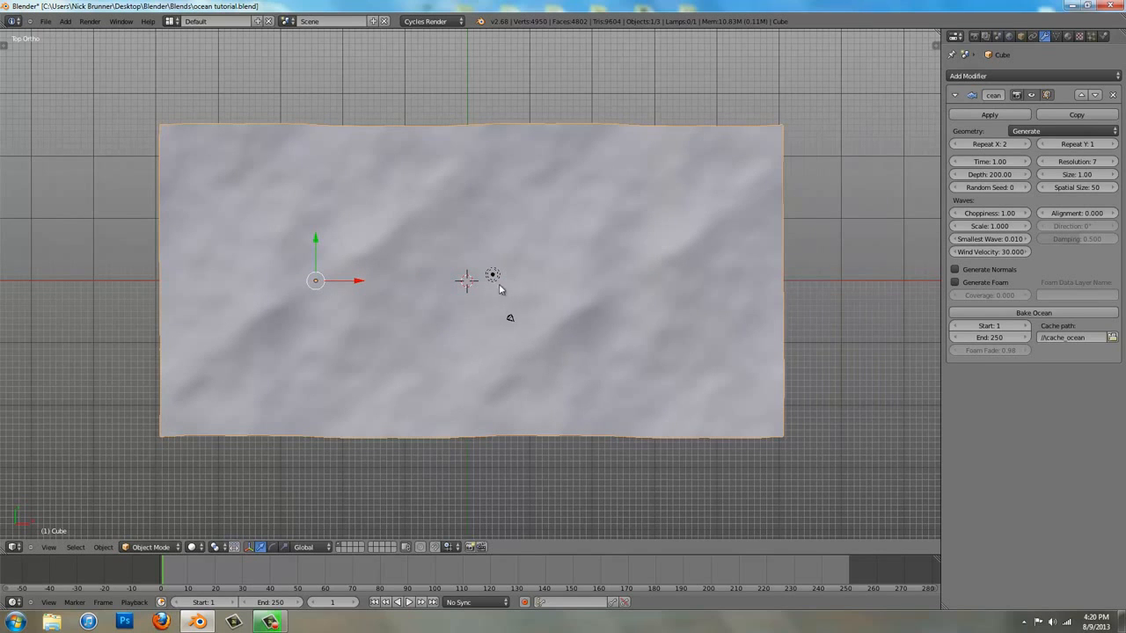
Delete the lamp and select the ocean mesh again
{"action": "right_click", "coordinate": [493, 275]}
{"action": "middle_click_drag", "start_coordinate": [493, 276], "coordinate": [447, 229]}
{"action": "key", "text": "x"}
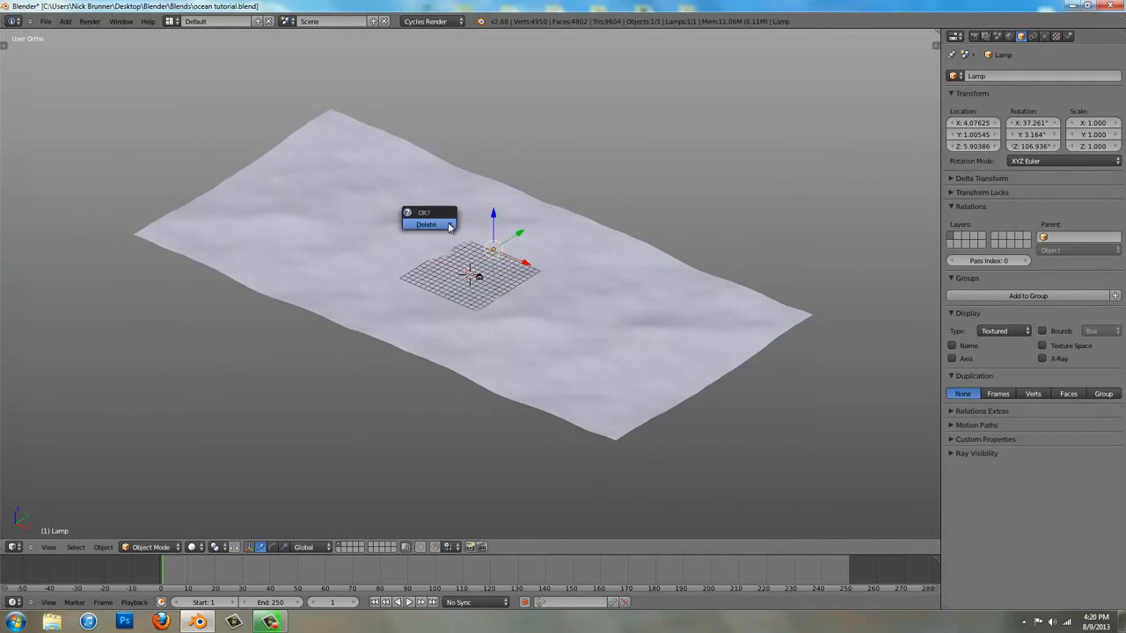
{"action": "left_click", "coordinate": [440, 227]}
{"action": "scroll", "coordinate": [528, 307], "scroll_direction": "up", "scroll_amount": 2}
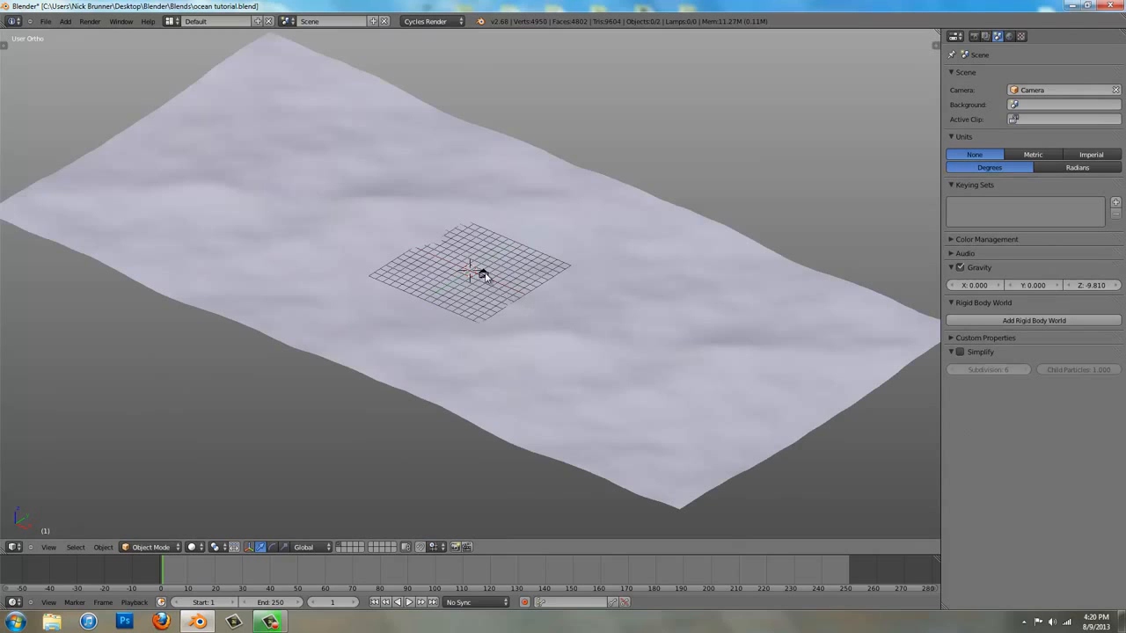
{"action": "right_click", "coordinate": [519, 295]}
{"action": "middle_click_drag", "start_coordinate": [603, 306], "coordinate": [530, 296], "text": "shift"}
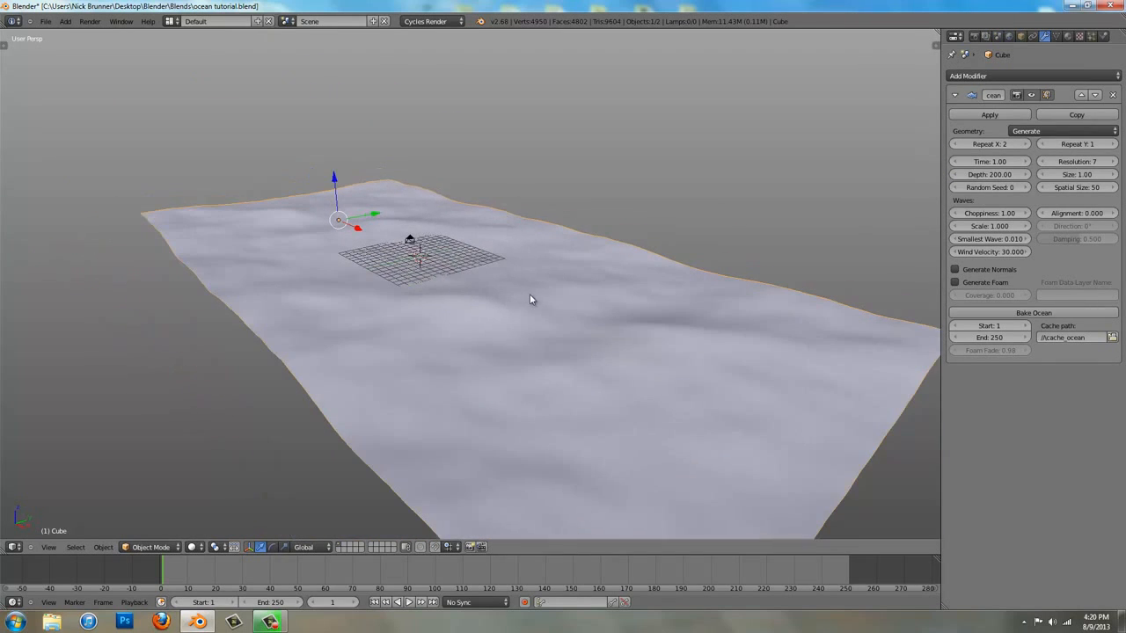
Set the choppiness of the ocean waves to 5
{"action": "left_click", "coordinate": [997, 212]}
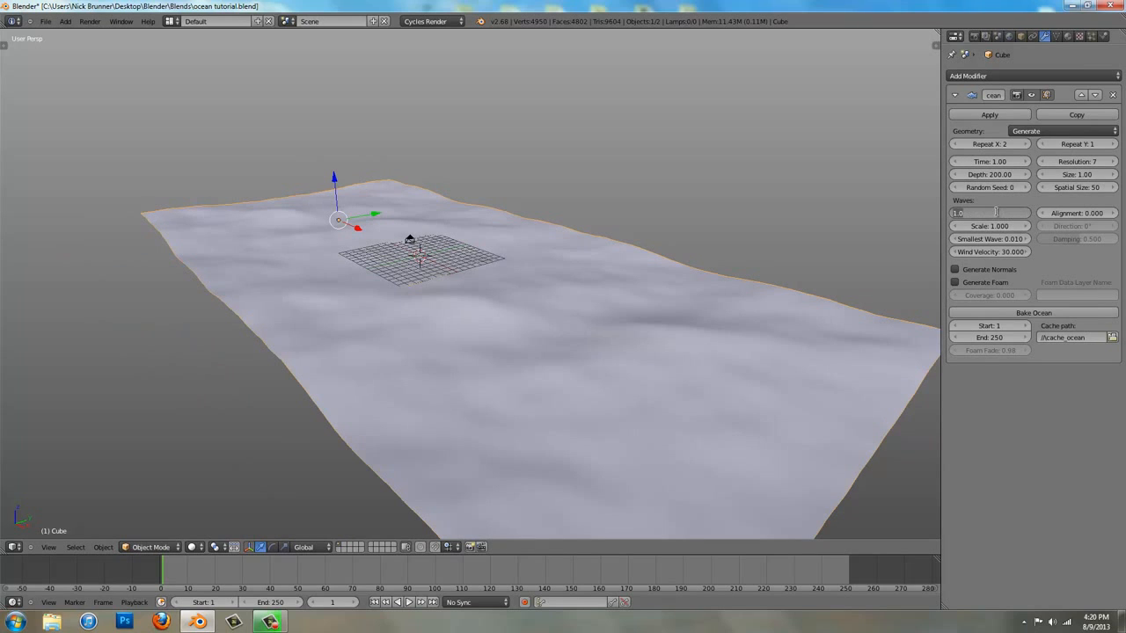
{"action": "type", "text": "5"}
{"action": "key", "text": "Return"}
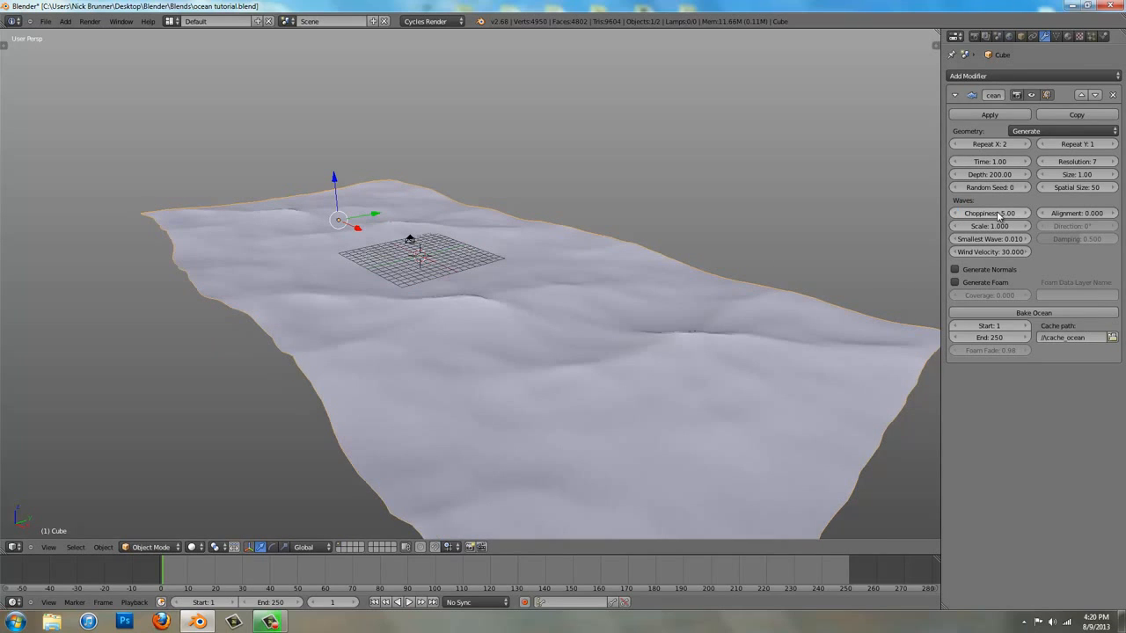
Set the ocean's resolution to 20 and its wave scale to 0.7
{"action": "left_click", "coordinate": [1070, 160]}
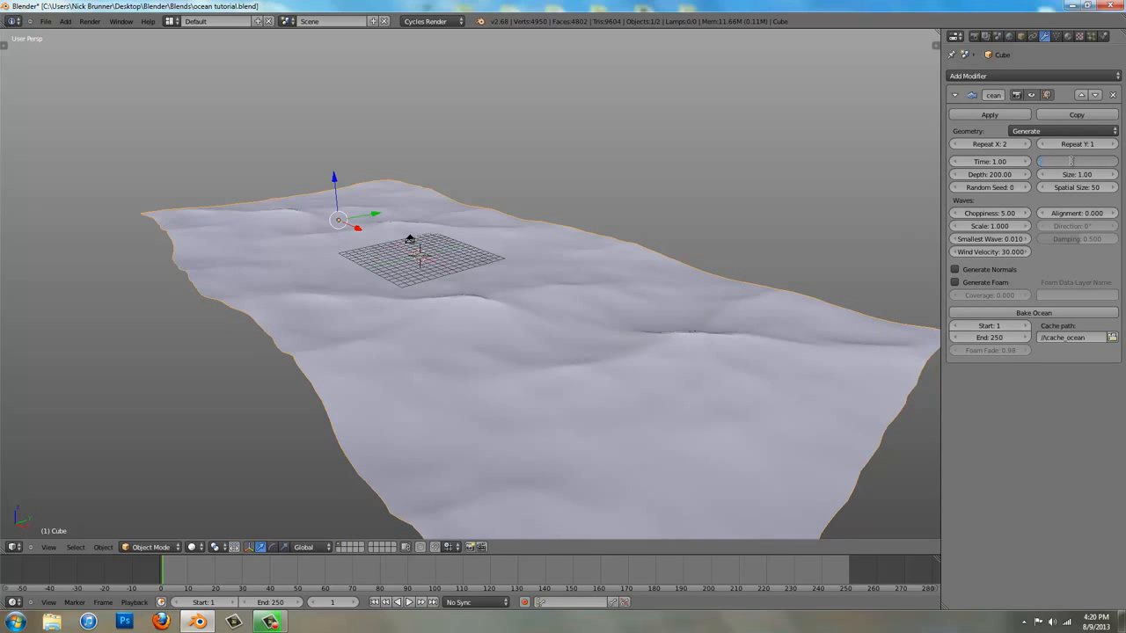
{"action": "type", "text": "20"}
{"action": "key", "text": "Return"}
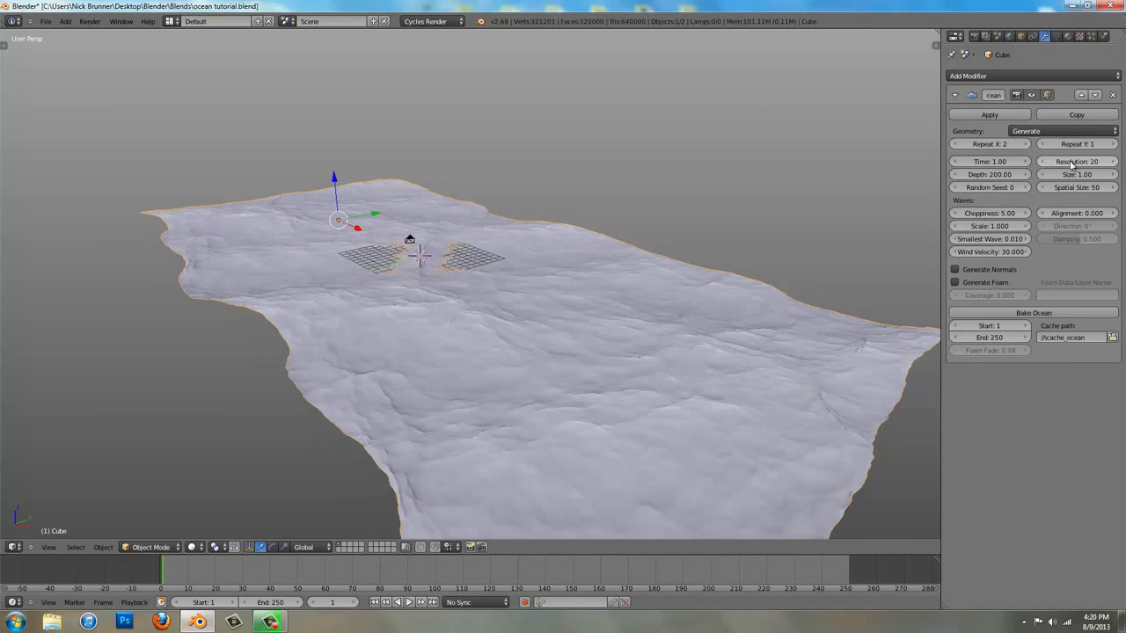
{"action": "middle_click_drag", "start_coordinate": [599, 370], "coordinate": [549, 370]}
{"action": "left_click", "coordinate": [987, 226]}
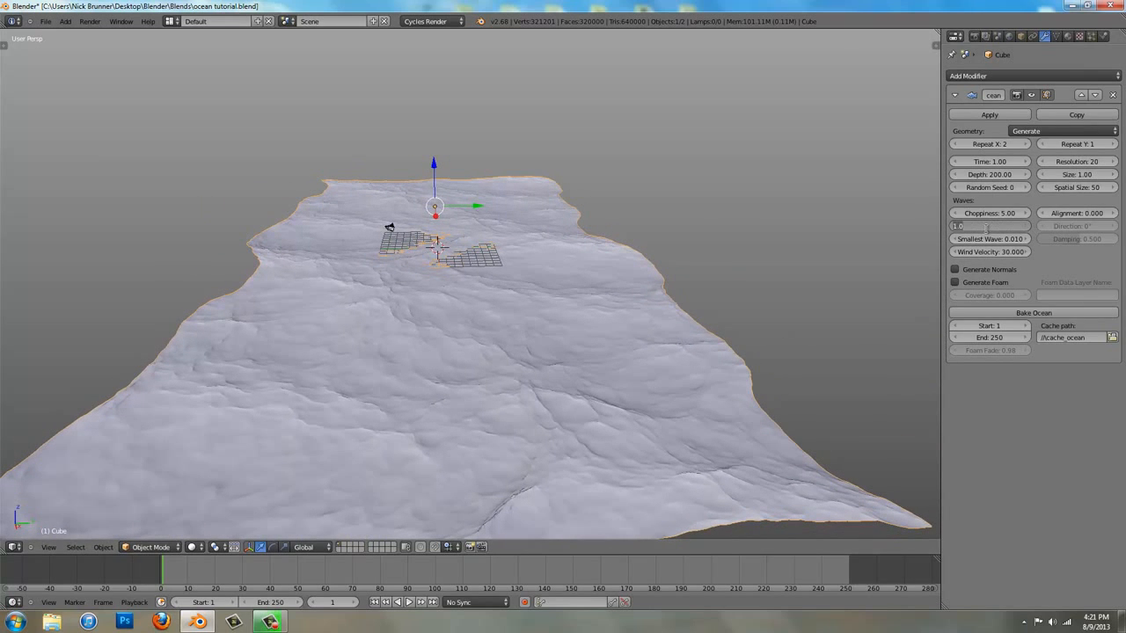
{"action": "type", "text": "0.7"}
{"action": "key", "text": "Return"}
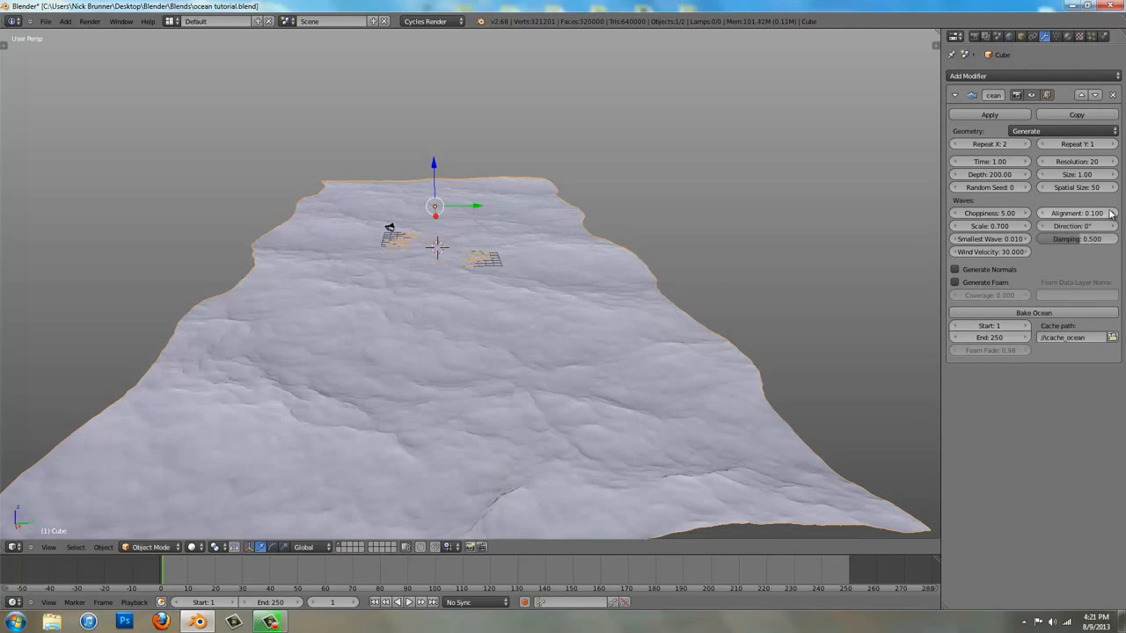
Set the ocean's wave alignment to 0.2 and its choppiness to 2
{"action": "left_click", "coordinate": [1112, 213]}
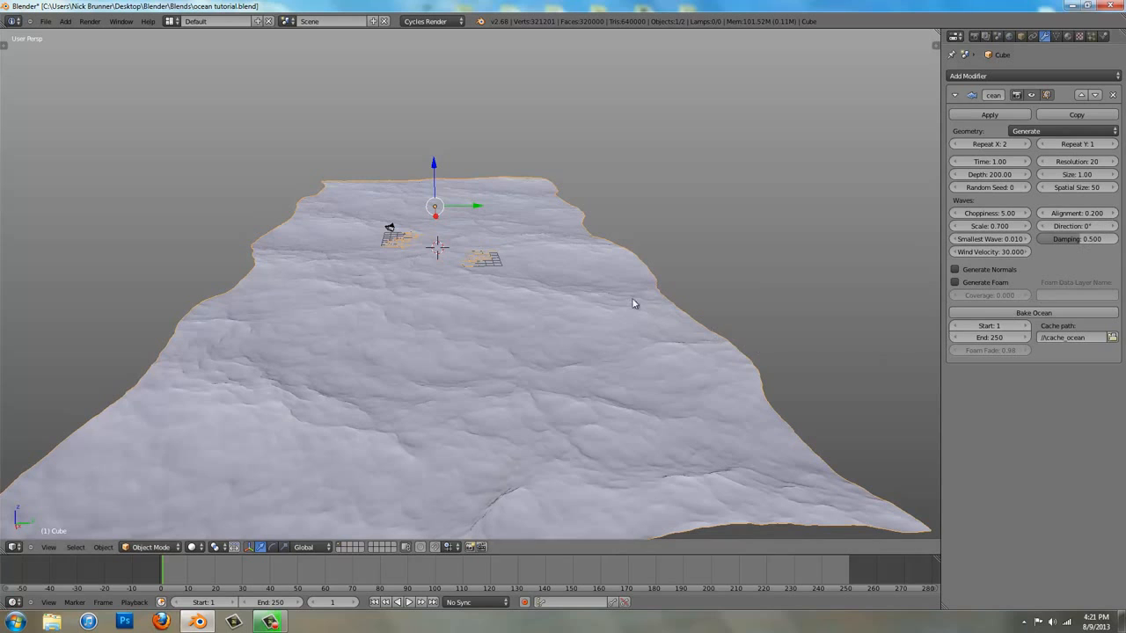
{"action": "middle_click_drag", "start_coordinate": [586, 269], "coordinate": [748, 261]}
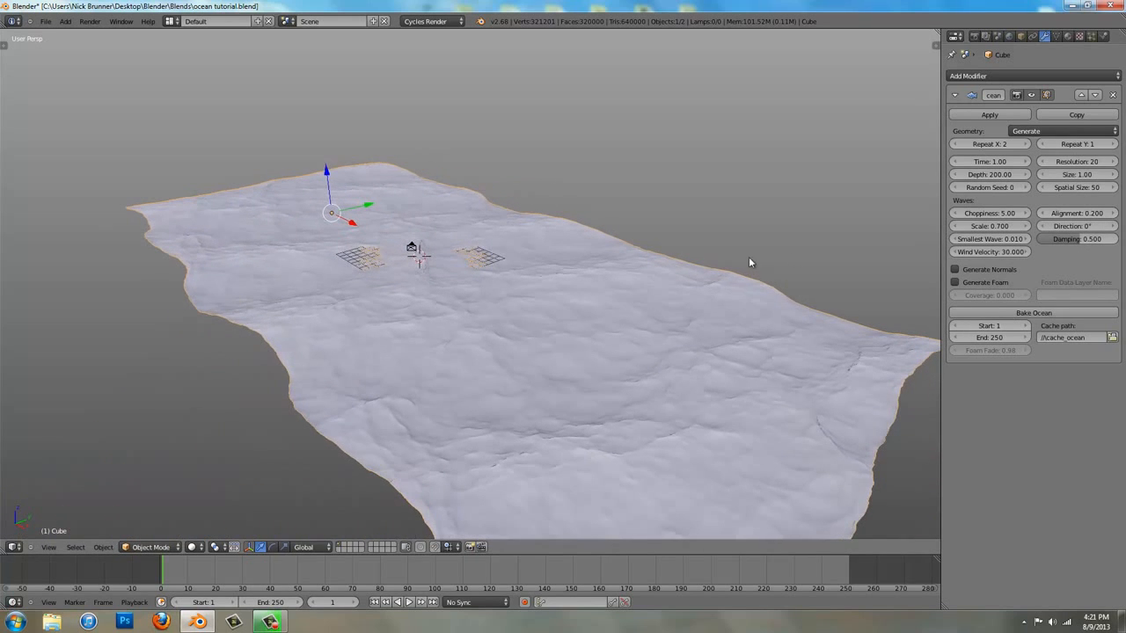
{"action": "left_click", "coordinate": [989, 213]}
{"action": "type", "text": "2"}
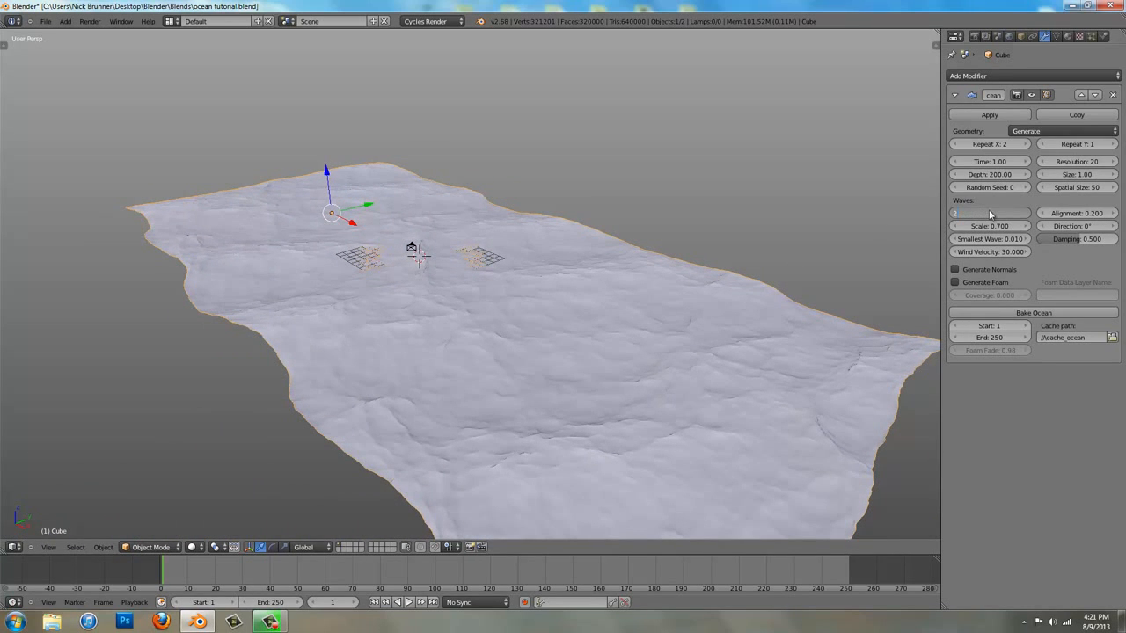
{"action": "key", "text": "Return"}
{"action": "middle_click_drag", "start_coordinate": [587, 267], "coordinate": [604, 239]}
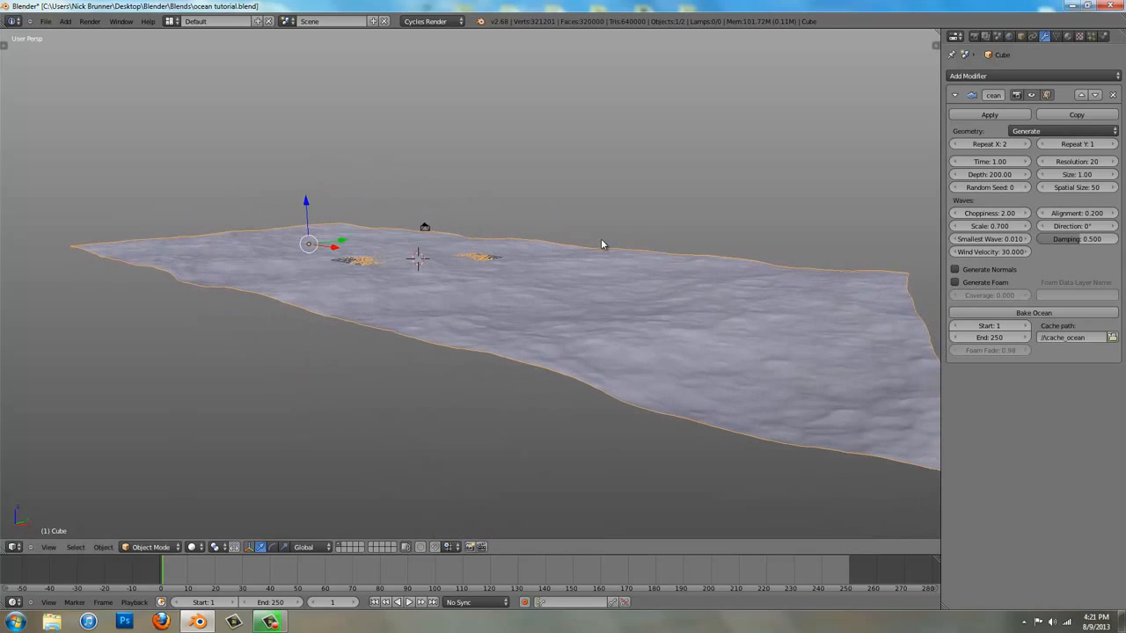
{"action": "key", "text": "s"}
{"action": "key", "text": "z"}
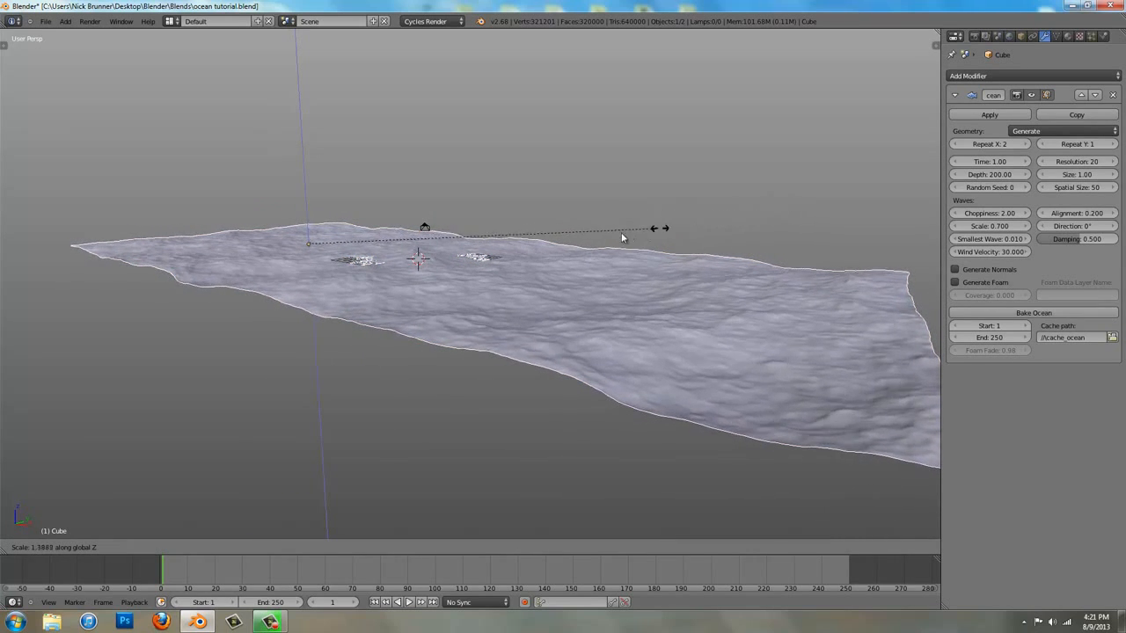
{"action": "left_click", "coordinate": [735, 220]}
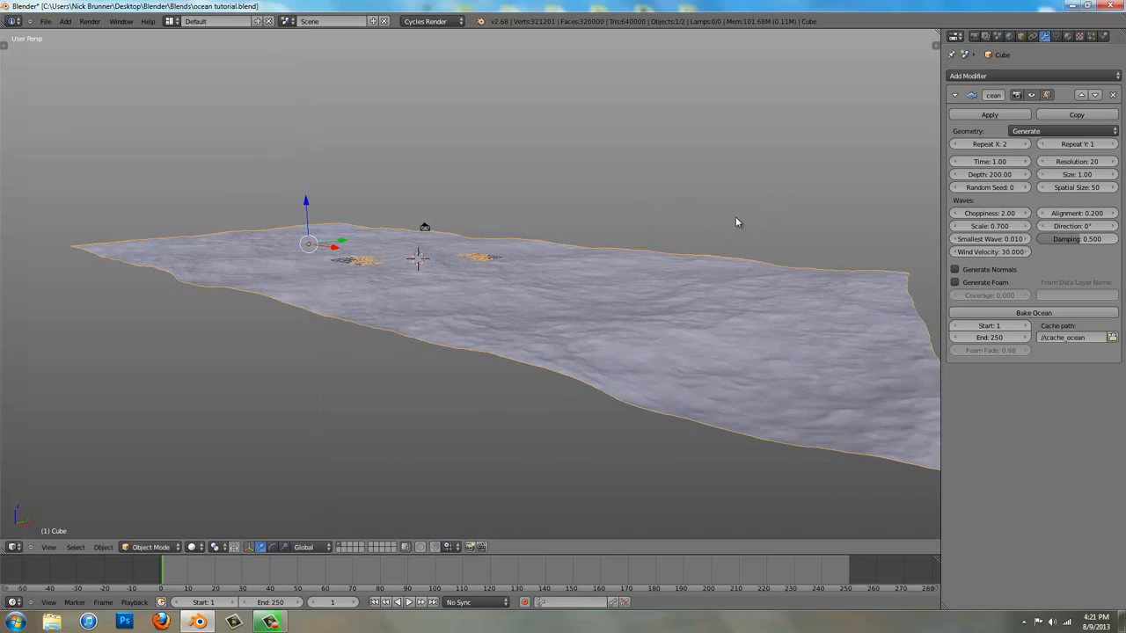
Start the Screencast Keys display in the 3D view
{"action": "key", "text": "n"}
{"action": "scroll", "coordinate": [882, 514], "scroll_direction": "down", "scroll_amount": 5}
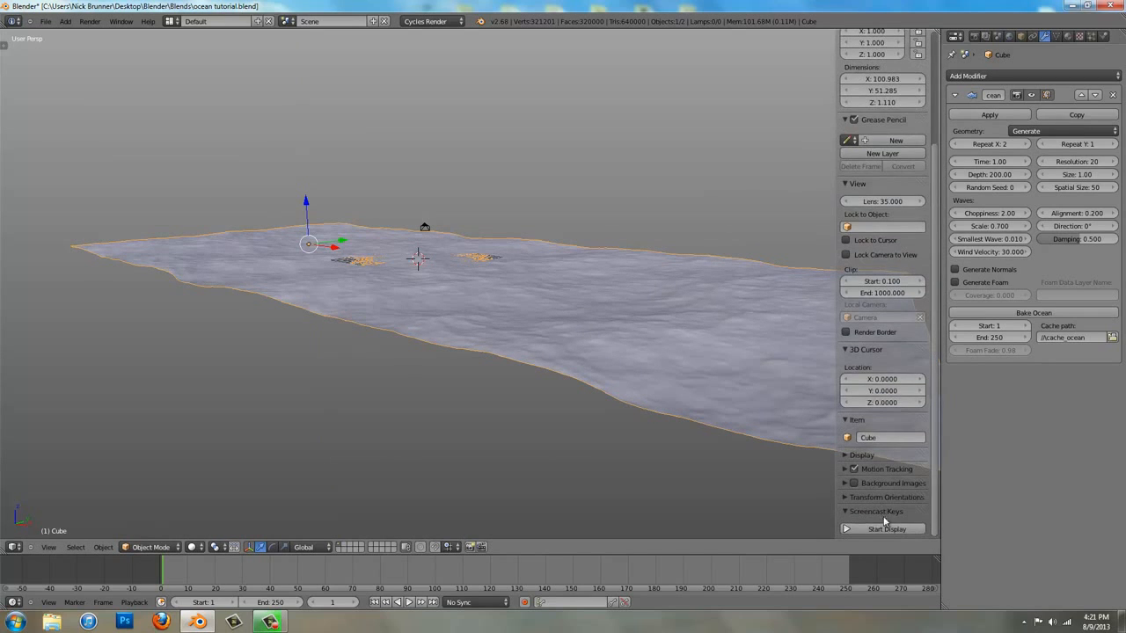
{"action": "key", "text": "n"}
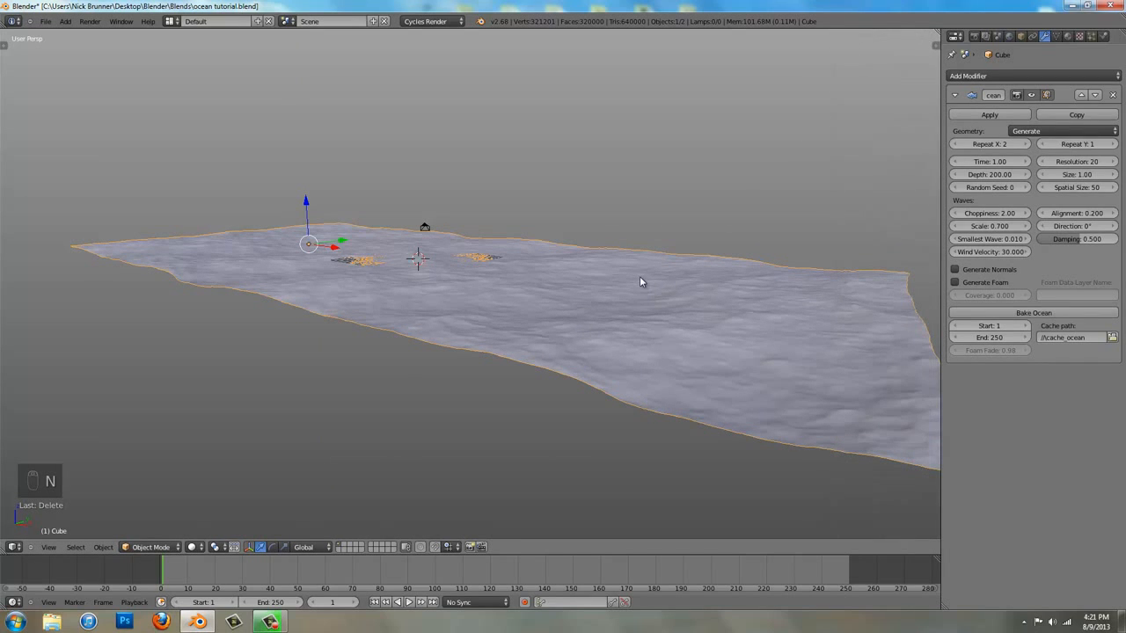
Scale the ocean along the Z axis to about 1.7 times its height
{"action": "key", "text": "s"}
{"action": "key", "text": "z"}
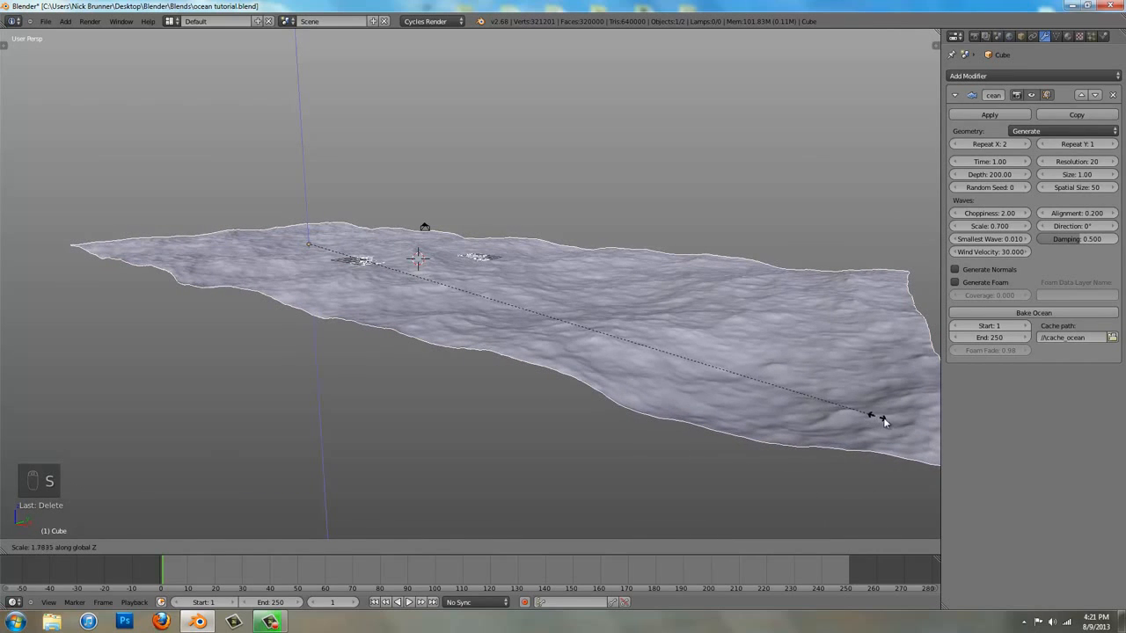
{"action": "left_click", "coordinate": [897, 426]}
Duplicate the ocean and place the copy about 50.65 units along the Y axis, edge to edge with the original
{"action": "mouse_move", "coordinate": [677, 295]}
{"action": "middle_mouse_down"}
{"action": "mouse_move", "coordinate": [651, 309]}
{"action": "mouse_move", "coordinate": [692, 310]}
{"action": "middle_mouse_up"}
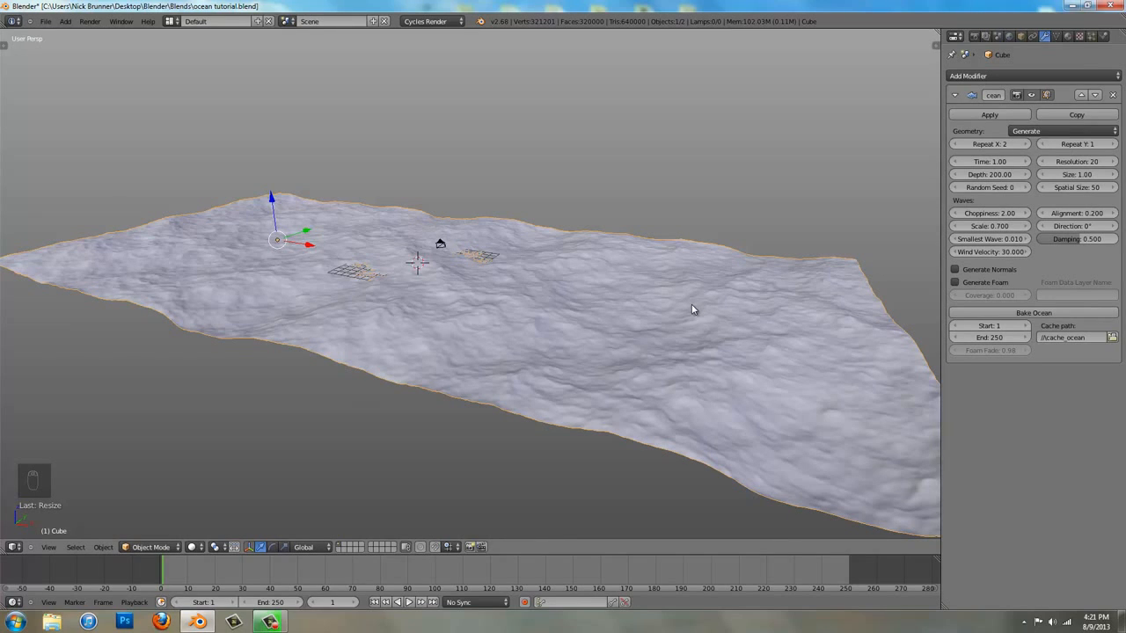
{"action": "middle_click_drag", "start_coordinate": [692, 310], "coordinate": [509, 269]}
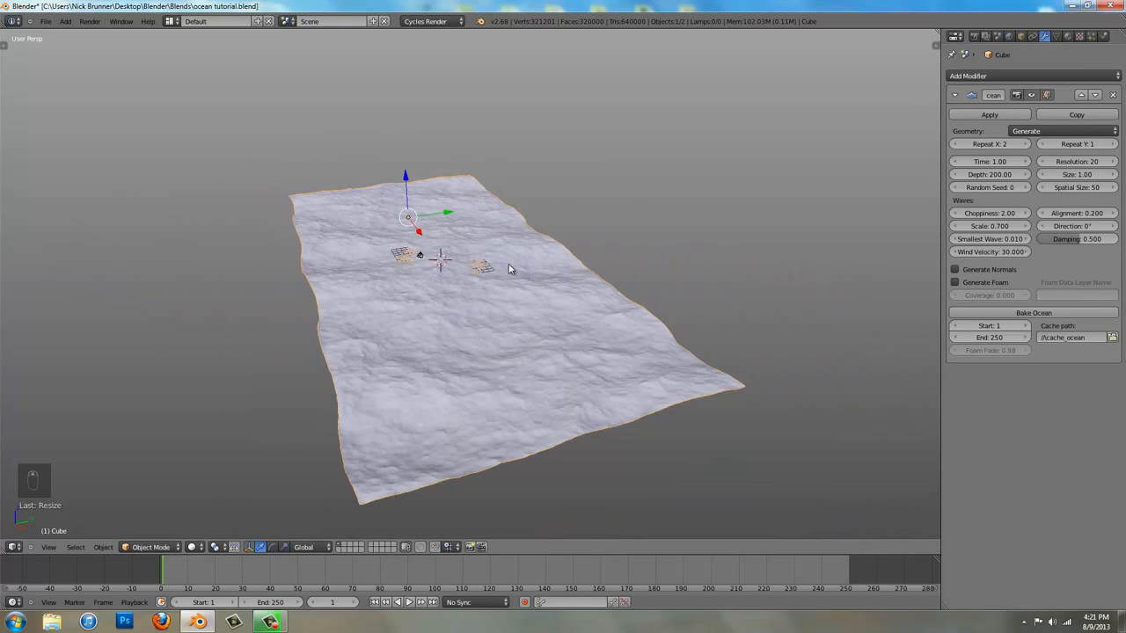
{"action": "key", "text": "shift+d"}
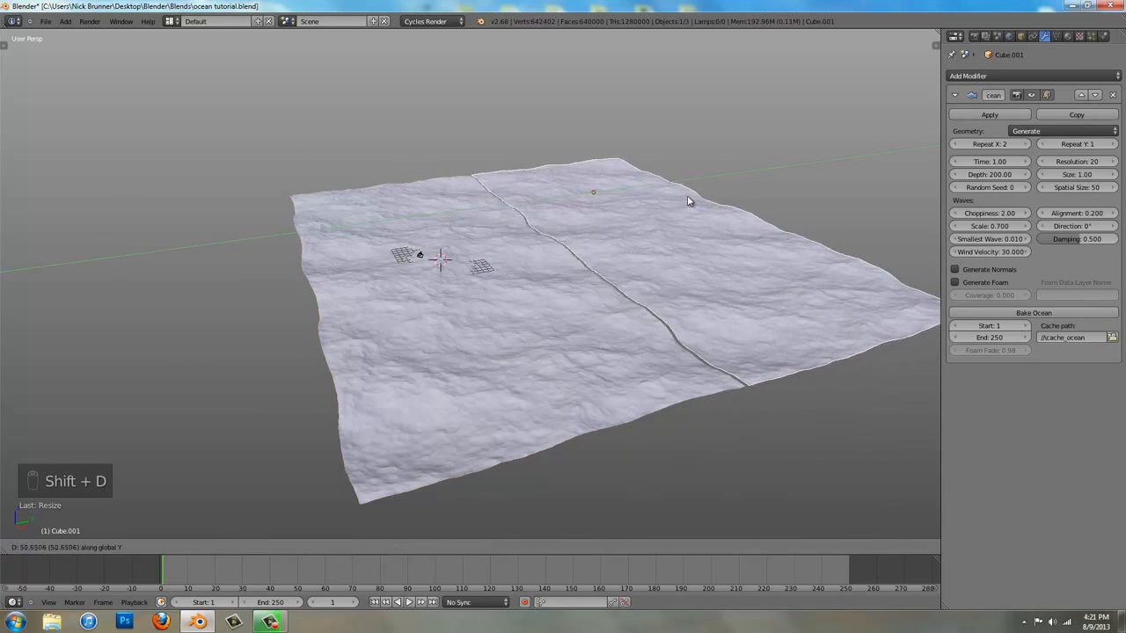
{"action": "left_click", "coordinate": [688, 202]}
Set the duplicated ocean's resolution to 10
{"action": "middle_click_drag", "start_coordinate": [616, 254], "coordinate": [490, 260]}
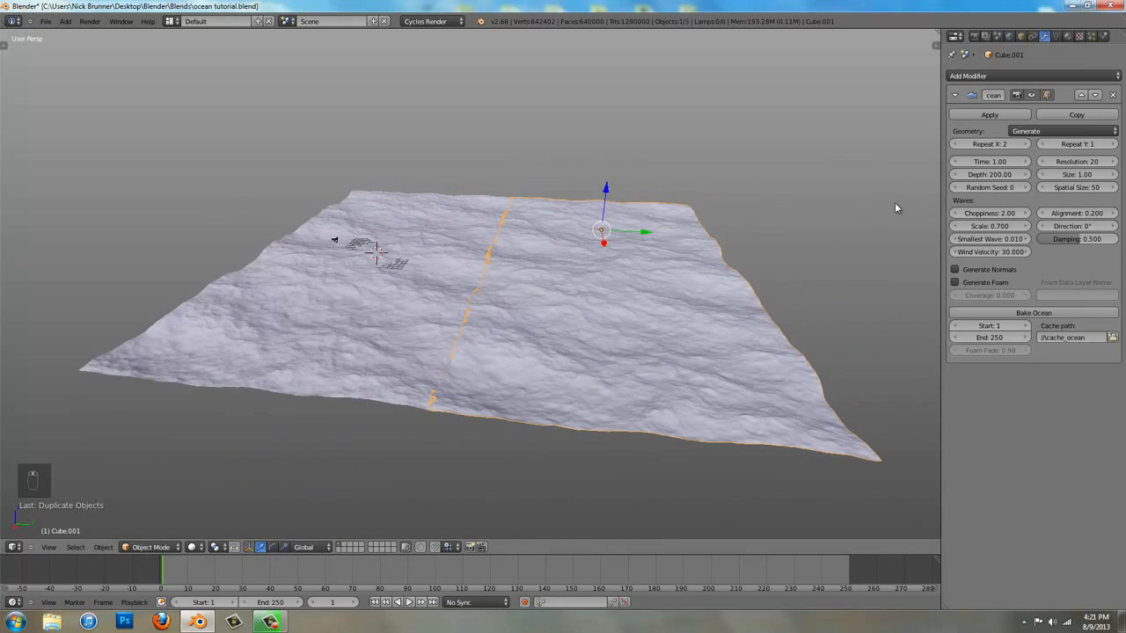
{"action": "left_click", "coordinate": [1076, 161]}
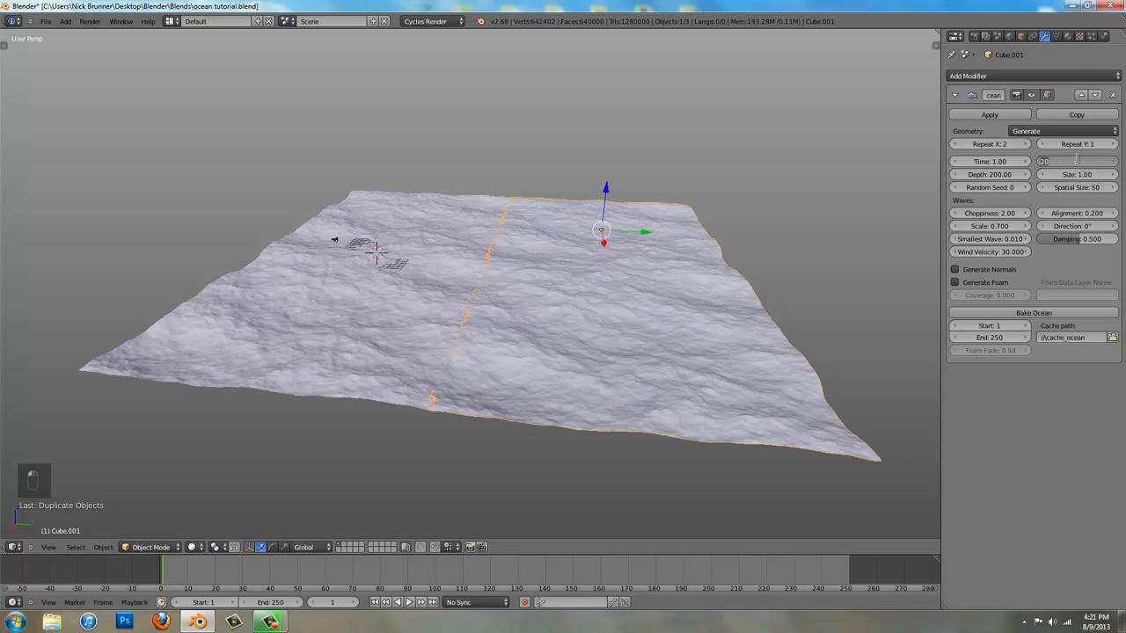
{"action": "type", "text": "10"}
{"action": "key", "text": "Return"}
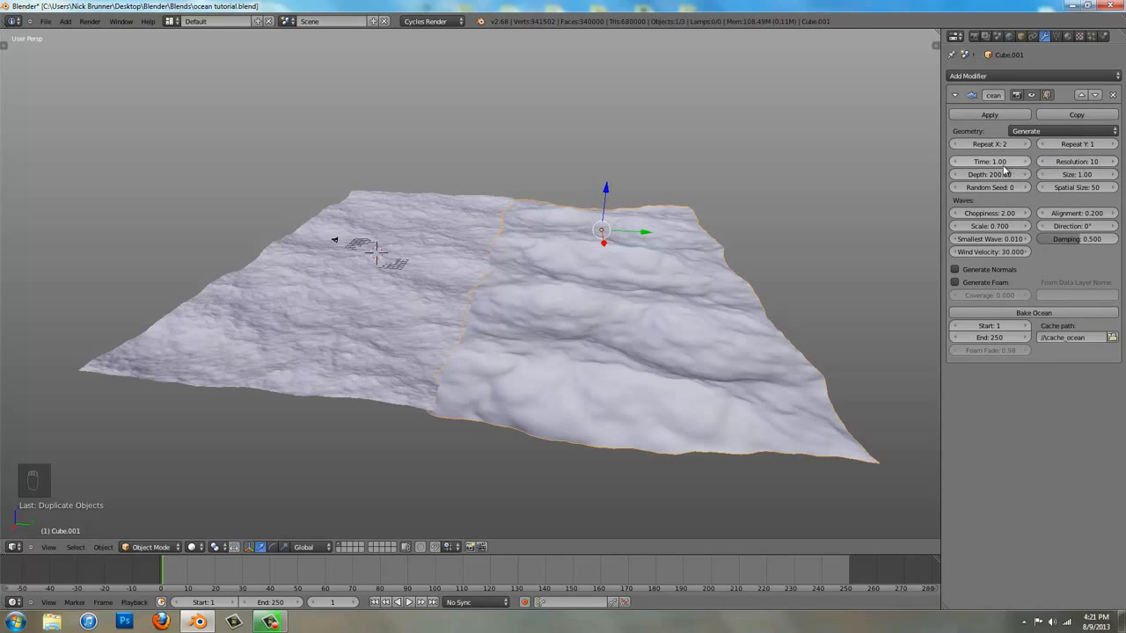
Flatten the duplicated ocean by setting its wave scale and choppiness to 0
{"action": "left_click", "coordinate": [992, 225]}
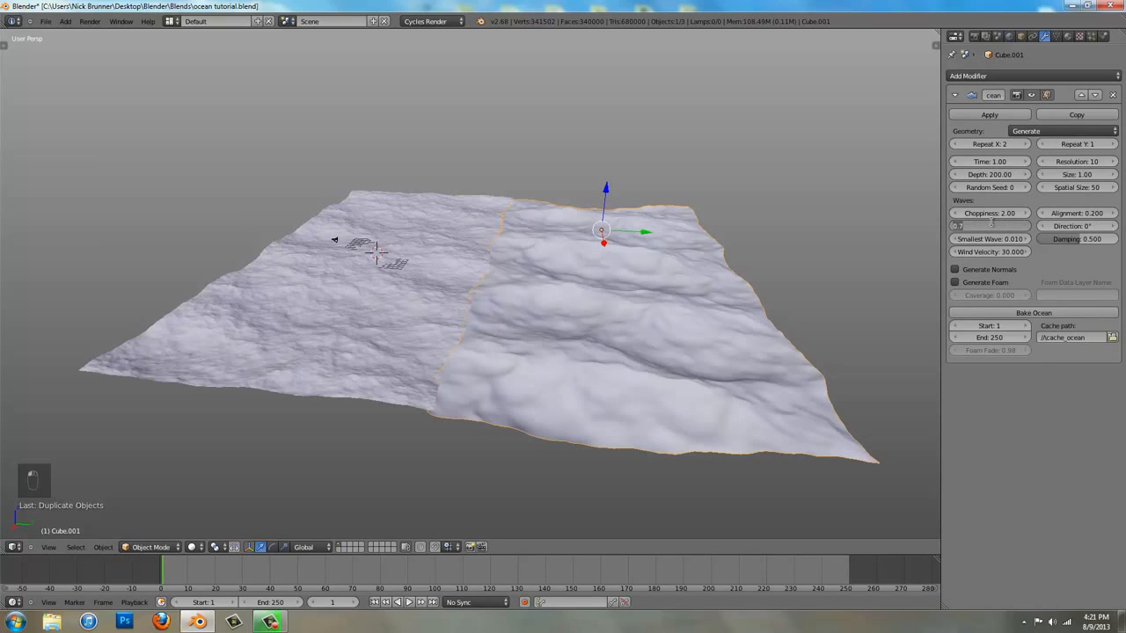
{"action": "type", "text": "1"}
{"action": "key", "text": "Return"}
{"action": "left_click", "coordinate": [990, 213]}
{"action": "type", "text": "0"}
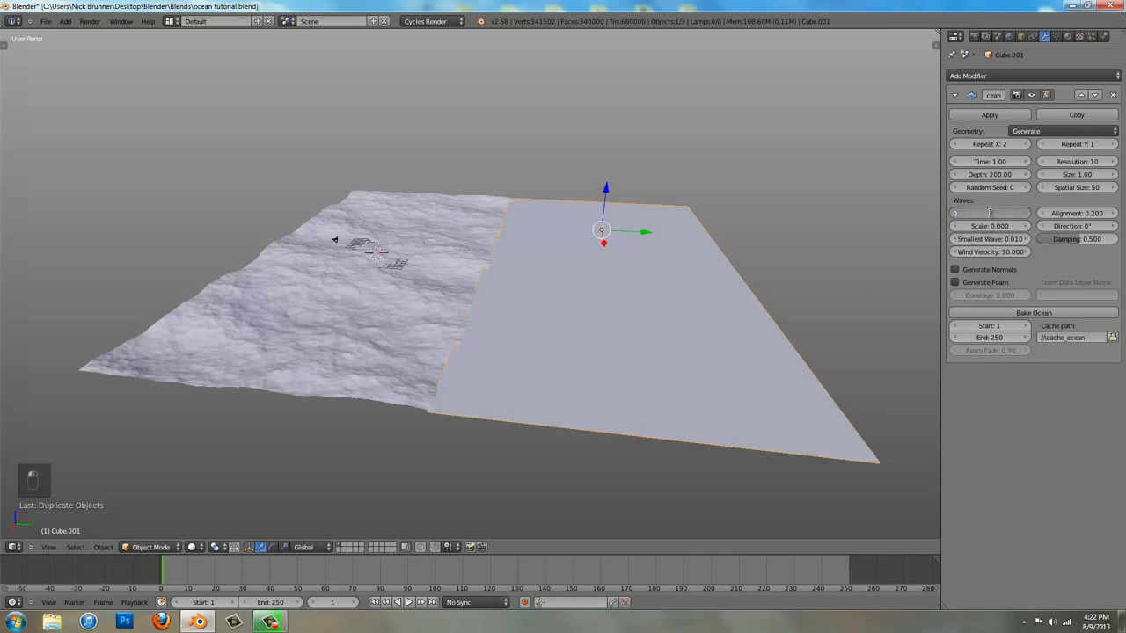
{"action": "key", "text": "Return"}
Narrow the flat ocean along the Y axis to less than half of its width
{"action": "scroll", "coordinate": [624, 225], "scroll_direction": "down", "scroll_amount": 2}
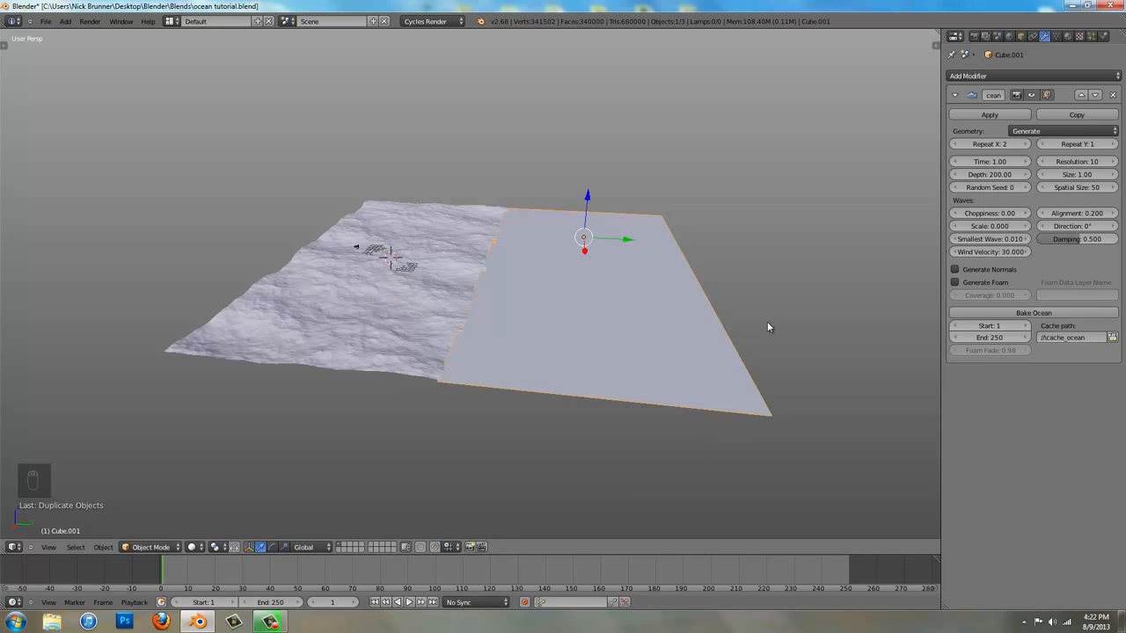
{"action": "middle_click_drag", "start_coordinate": [669, 349], "coordinate": [647, 337]}
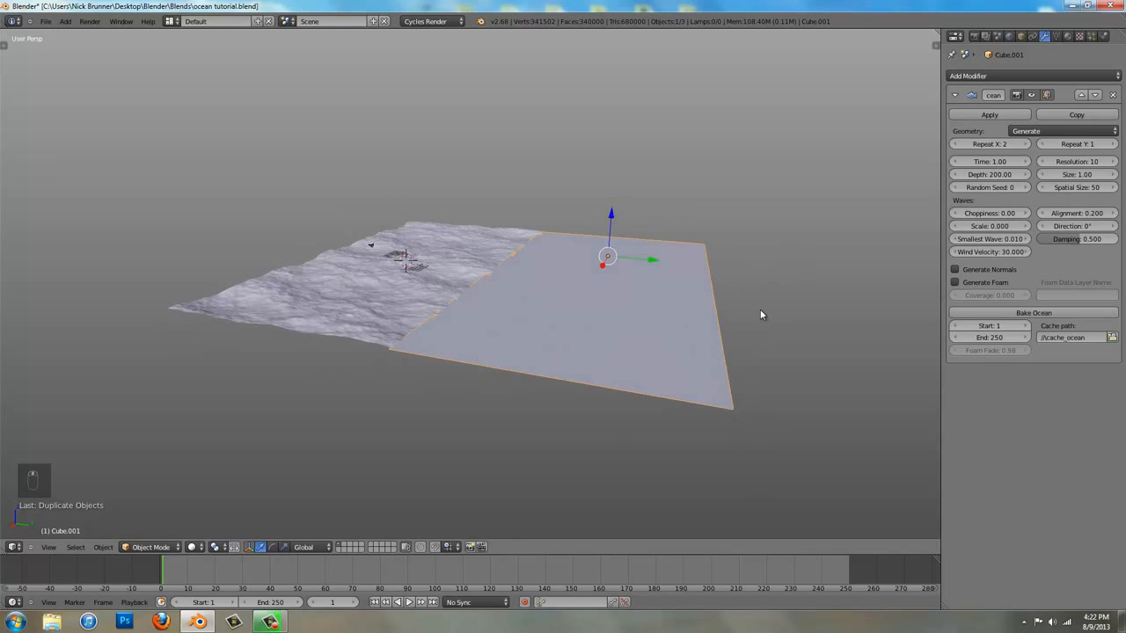
{"action": "key", "text": "s"}
{"action": "key", "text": "x"}
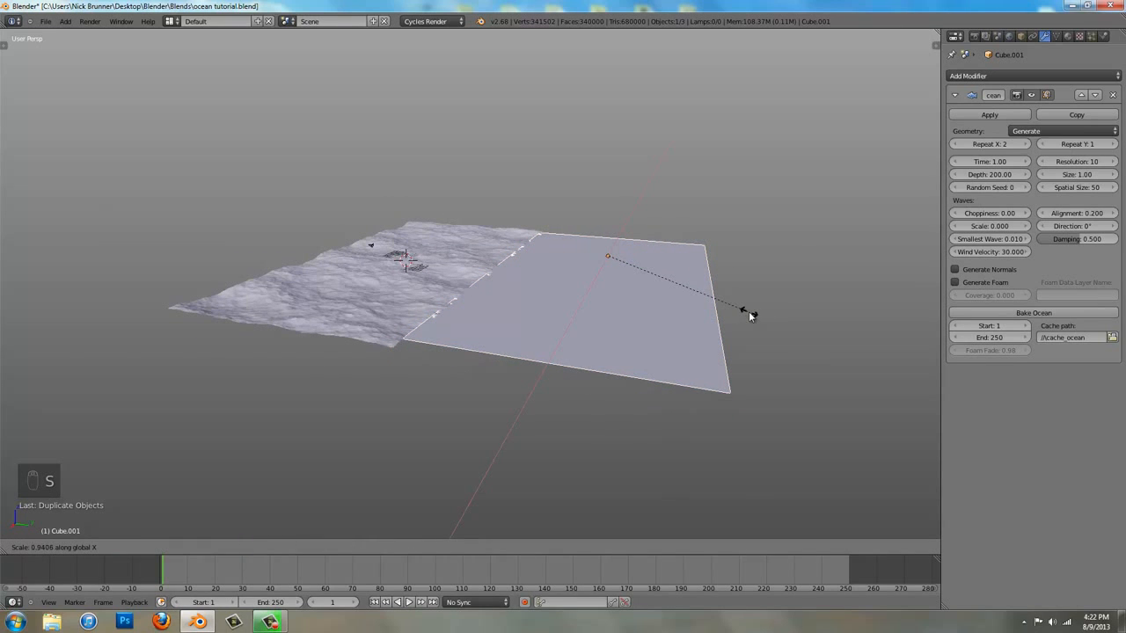
{"action": "left_click", "coordinate": [663, 300]}
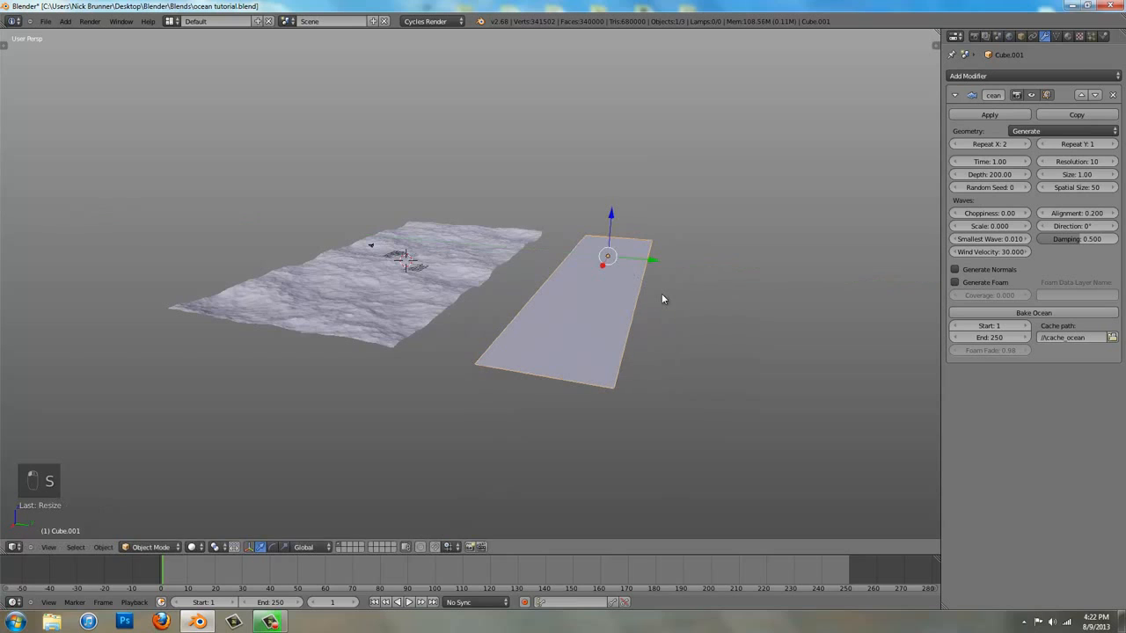
Move the flat ocean back along Y to meet the wavy ocean's edge and lower it by about 1 unit
{"action": "key", "text": "KP_3"}
{"action": "key", "text": "KP_5"}
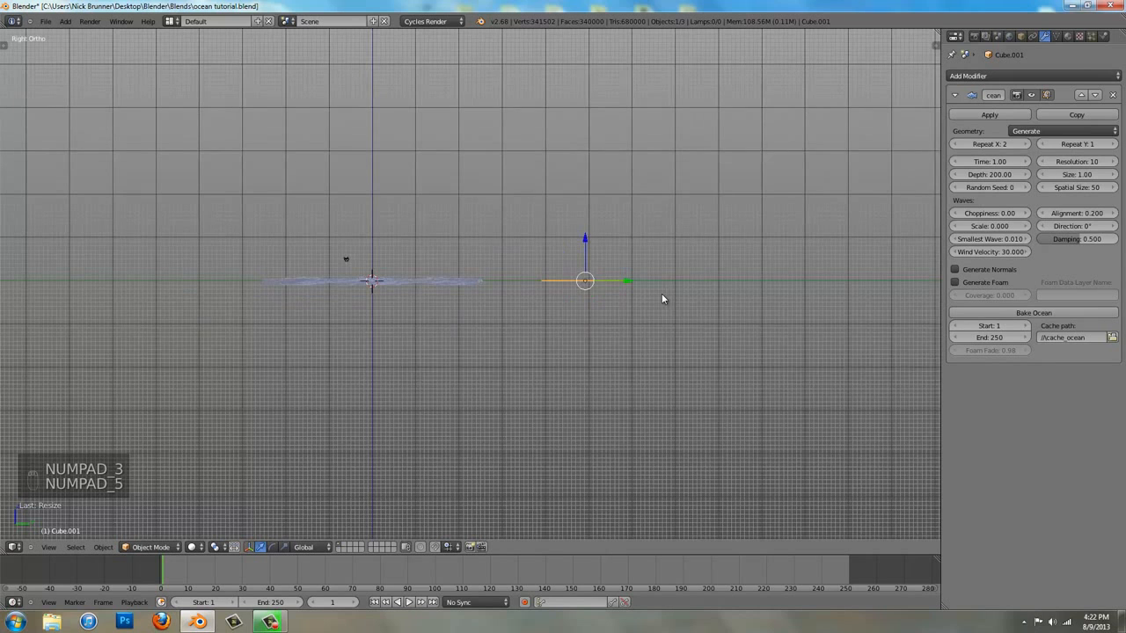
{"action": "key", "text": "g"}
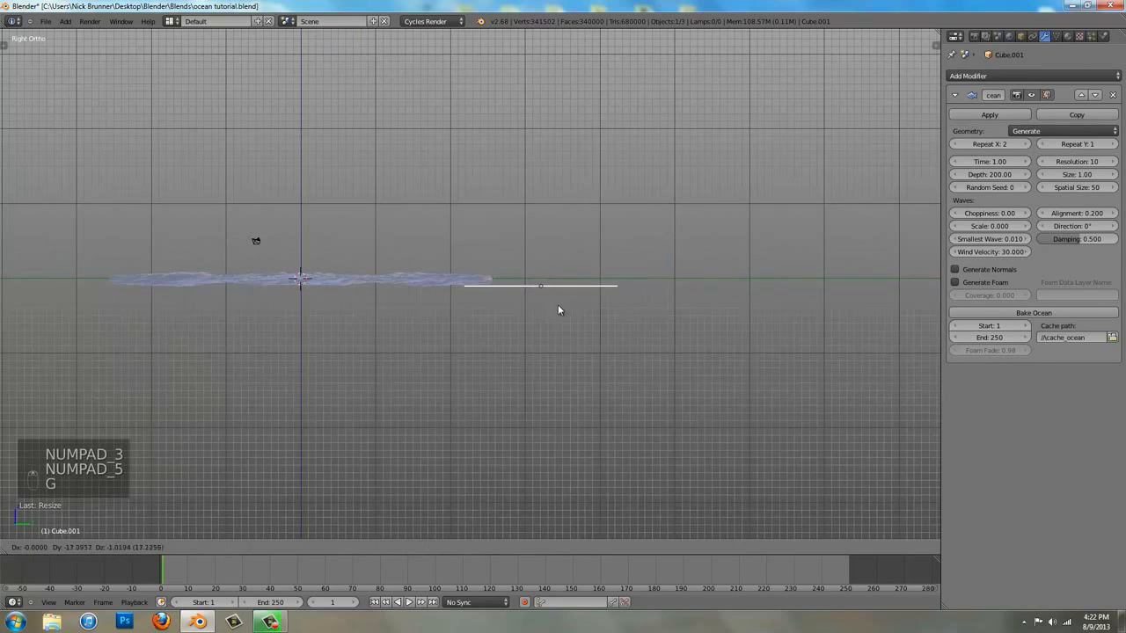
{"action": "left_click", "coordinate": [577, 304]}
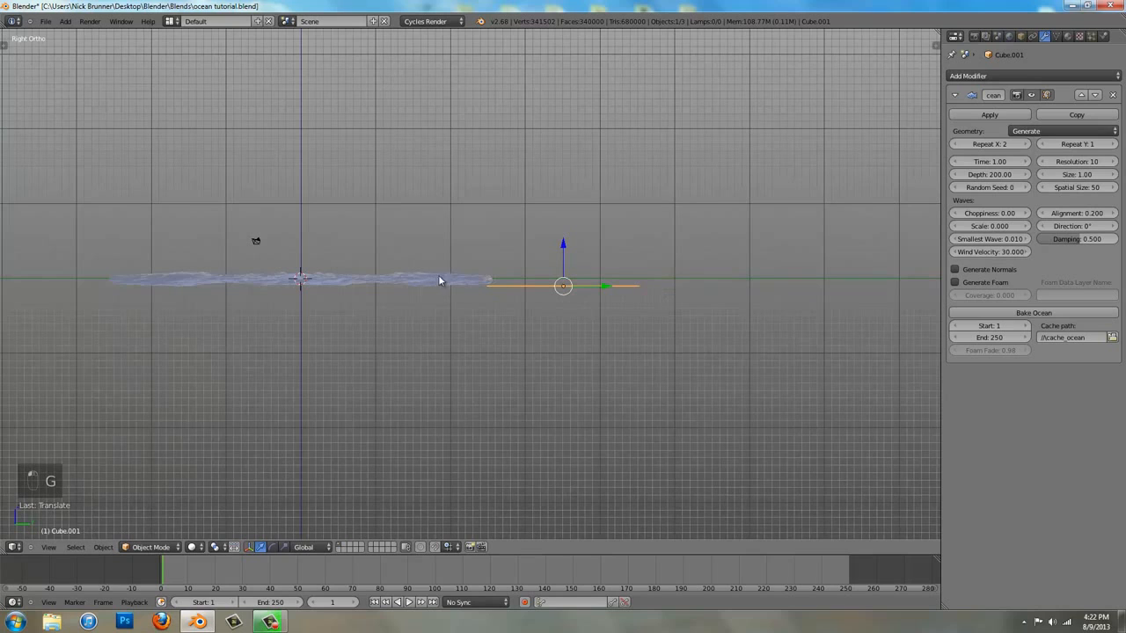
Scale the flat ocean about 1.5 times along Y and shift it about 3.3 units along Y, overlapping the waves' edge
{"action": "key", "text": "s"}
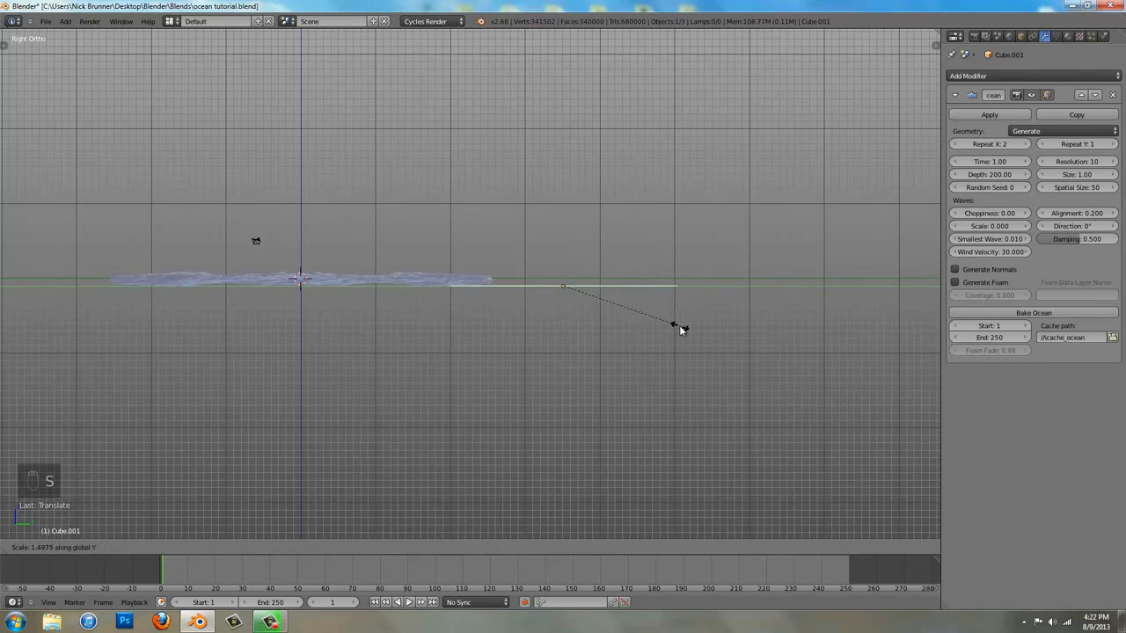
{"action": "left_click", "coordinate": [673, 329]}
{"action": "key", "text": "g"}
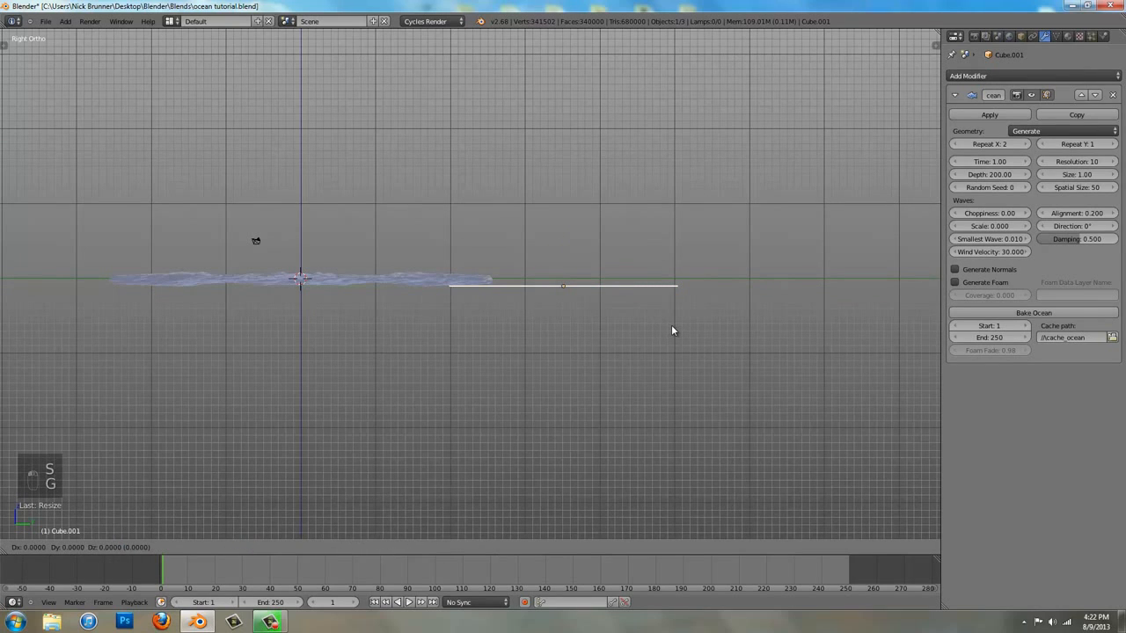
{"action": "key", "text": "y"}
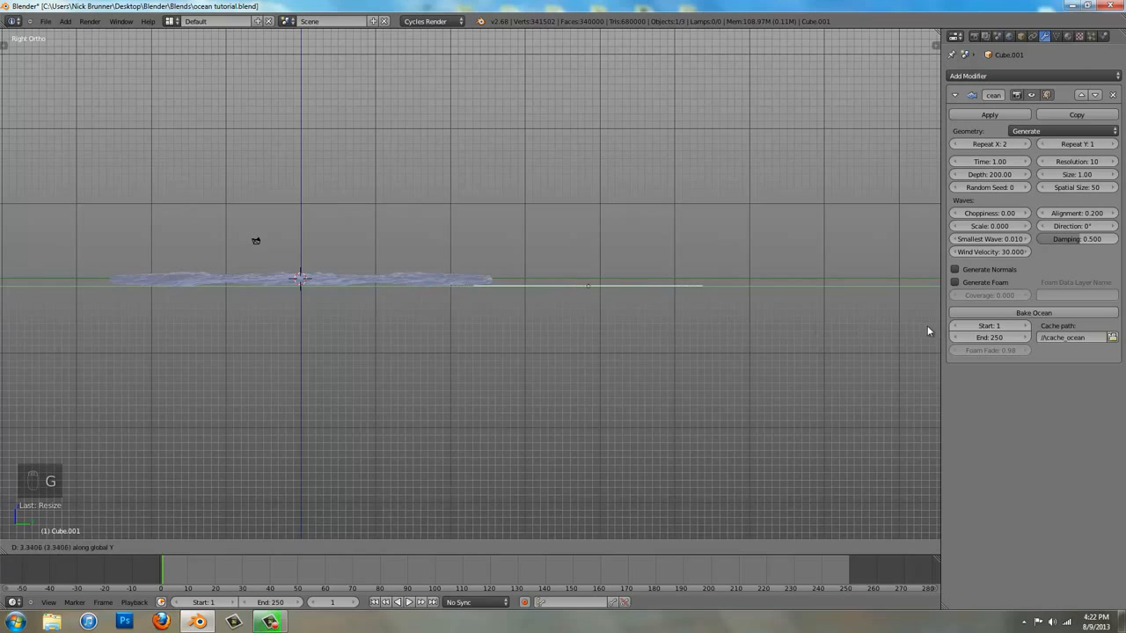
{"action": "left_click", "coordinate": [928, 331]}
{"action": "middle_click_drag", "start_coordinate": [471, 302], "coordinate": [529, 285]}
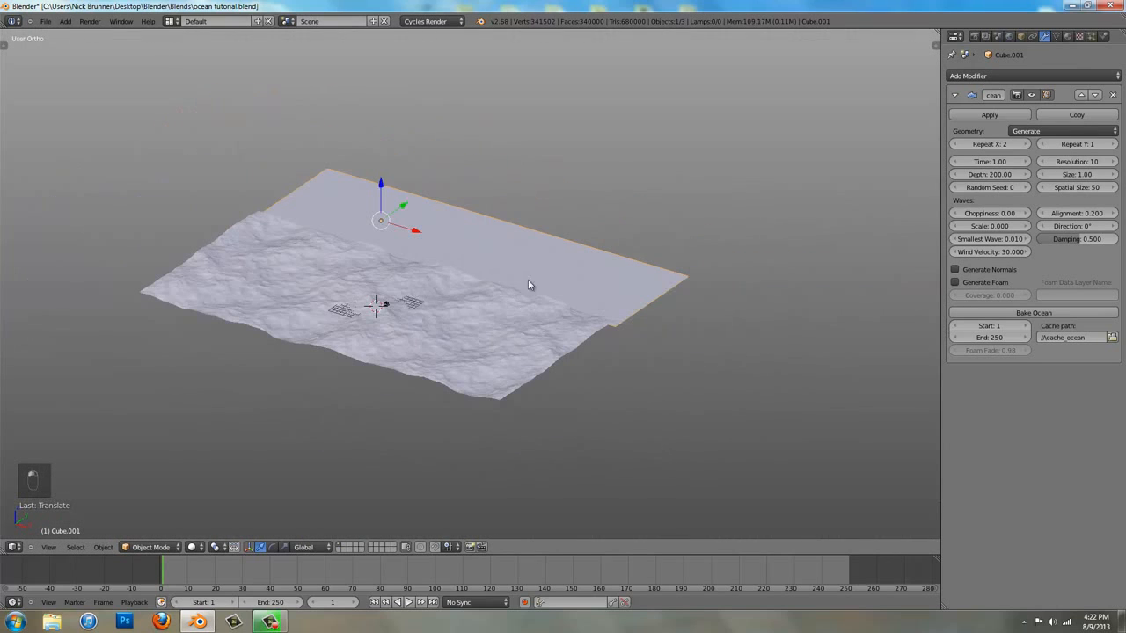
Set the flat ocean's Repeat X to 3 and move it about -23 units along X to centre it behind the waves
{"action": "left_click", "coordinate": [1025, 143]}
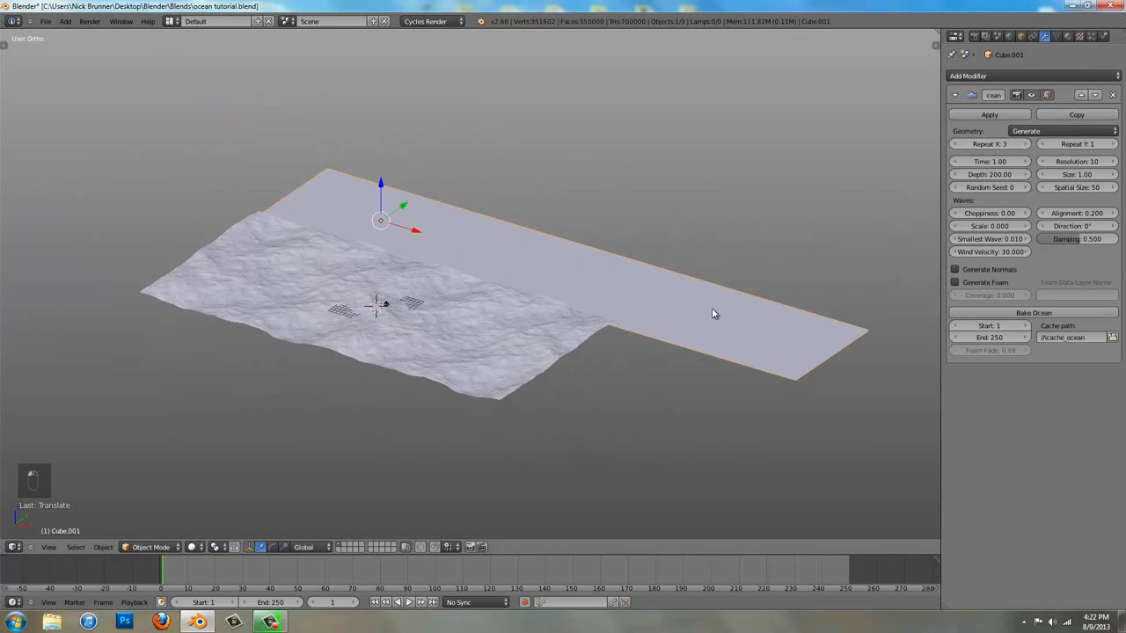
{"action": "key", "text": "KP_7"}
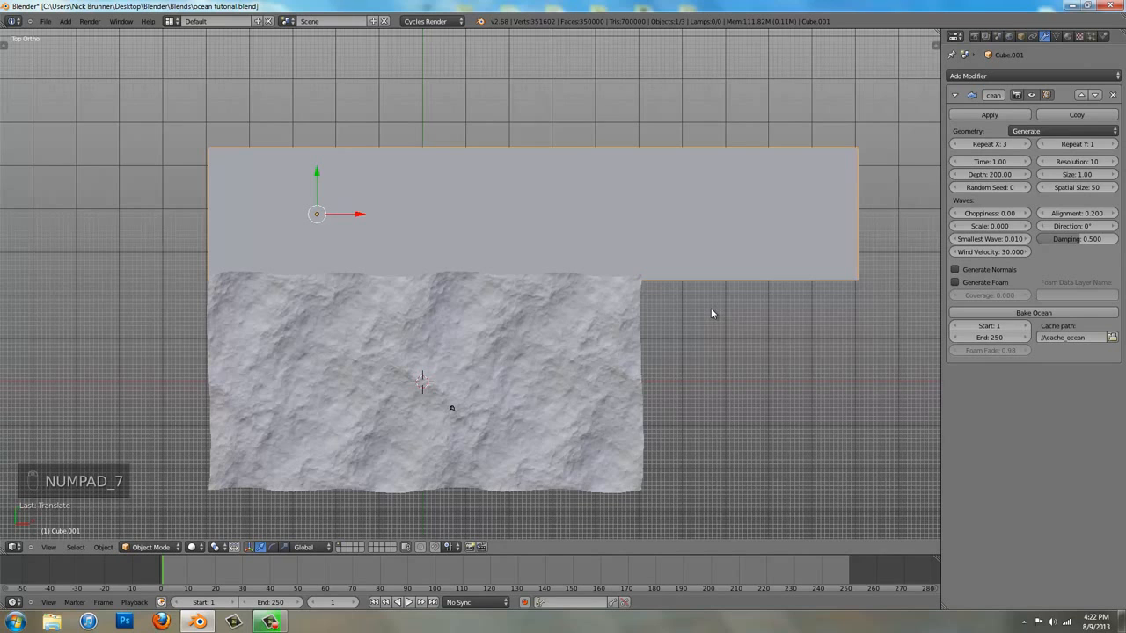
{"action": "key", "text": "g"}
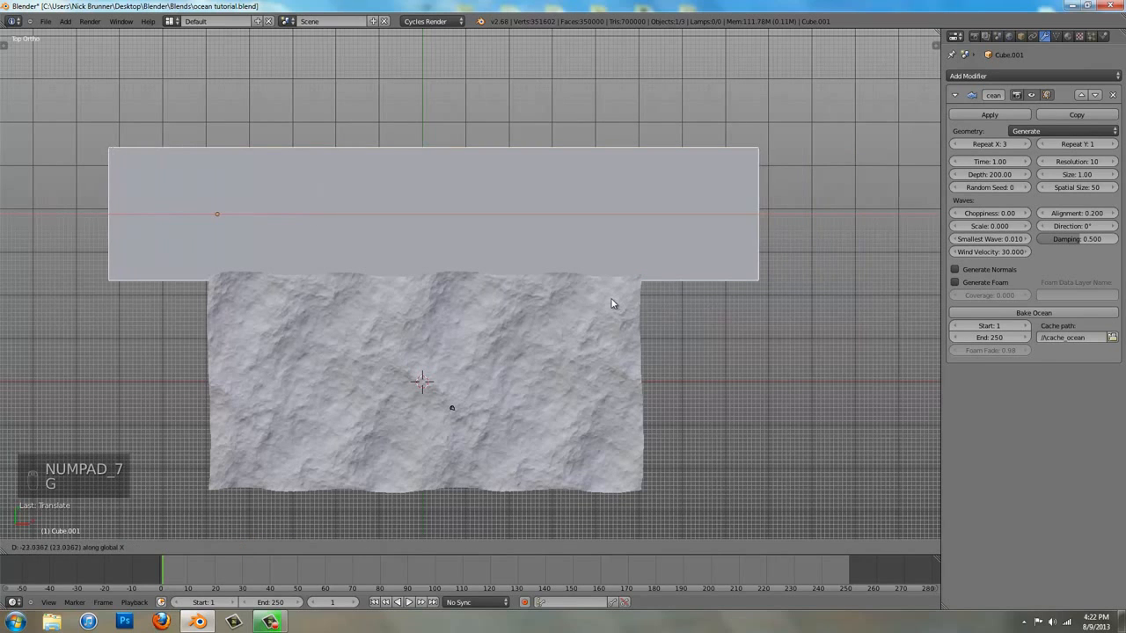
{"action": "left_click", "coordinate": [610, 304]}
{"action": "middle_click_drag", "start_coordinate": [610, 302], "coordinate": [729, 211], "text": "shift"}
{"action": "key", "text": "KP_5"}
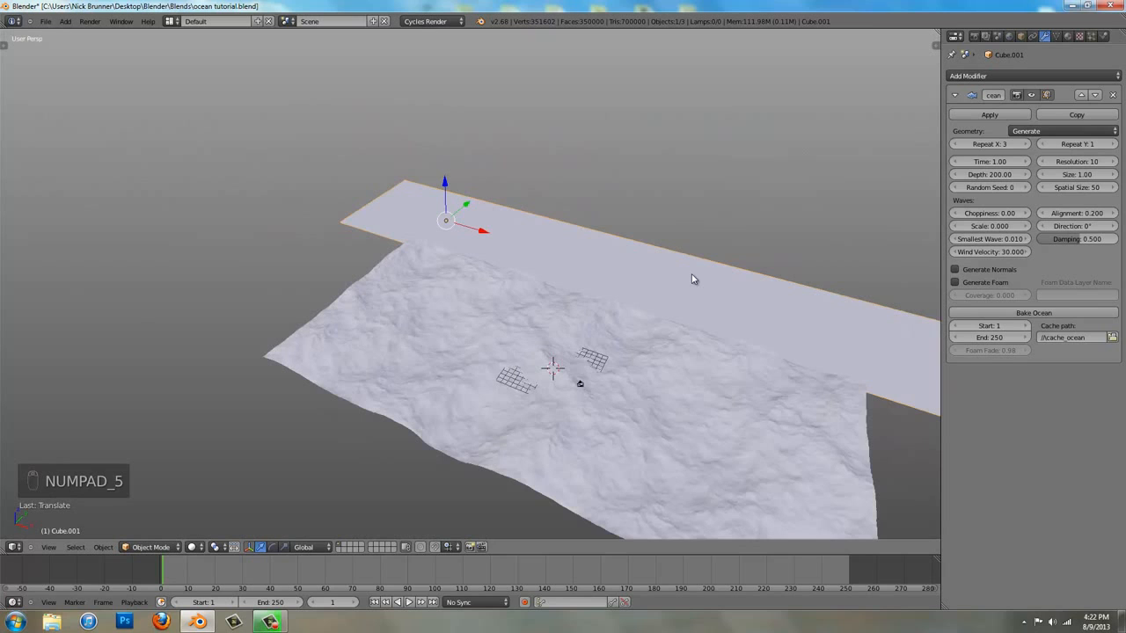
{"action": "middle_click_drag", "start_coordinate": [692, 278], "coordinate": [578, 244]}
Deselect everything and import the water_ocean_clouds image from the Texture's folder as an image plane with an Emission material
{"action": "key", "text": "a"}
{"action": "key", "text": "a"}
{"action": "key", "text": "shift+a"}
{"action": "mouse_move", "coordinate": [578, 240]}
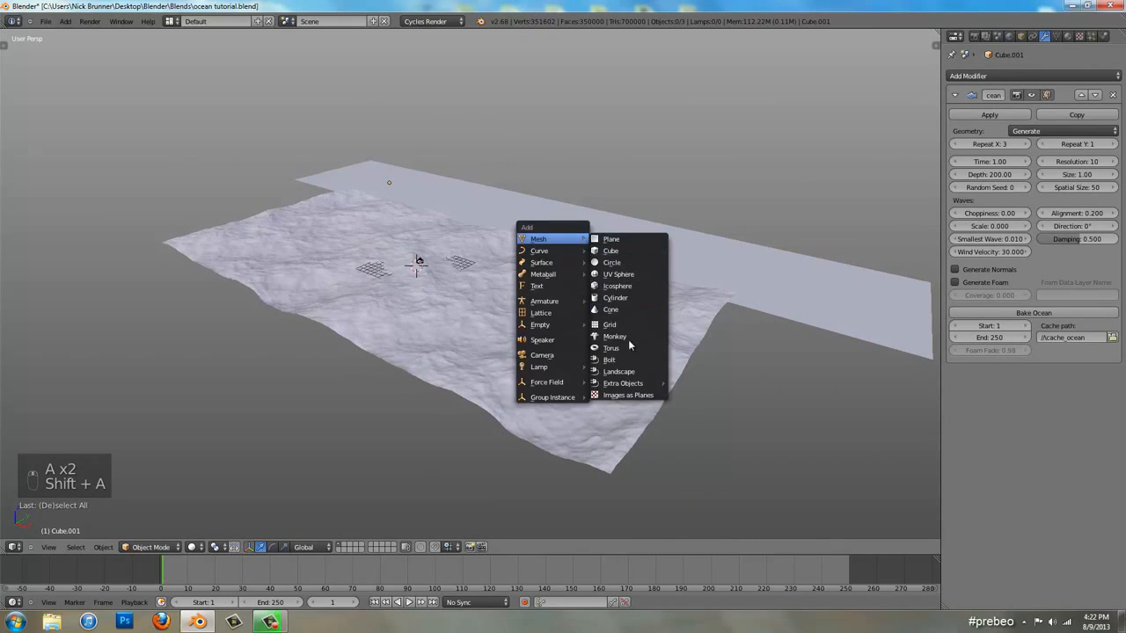
{"action": "left_click", "coordinate": [632, 395]}
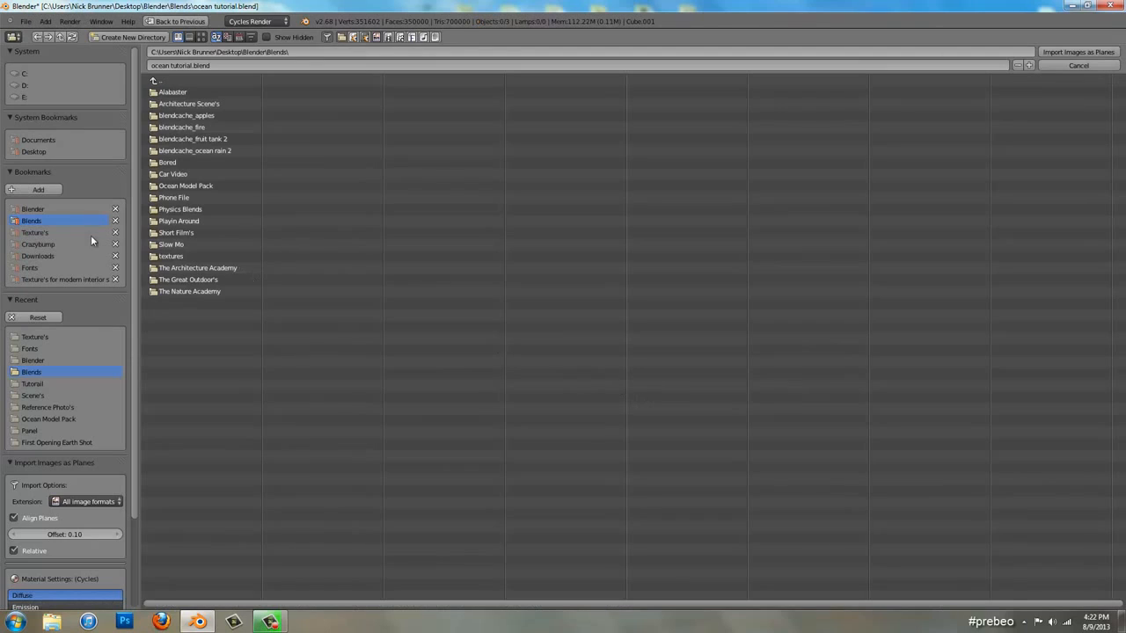
{"action": "left_click", "coordinate": [51, 337]}
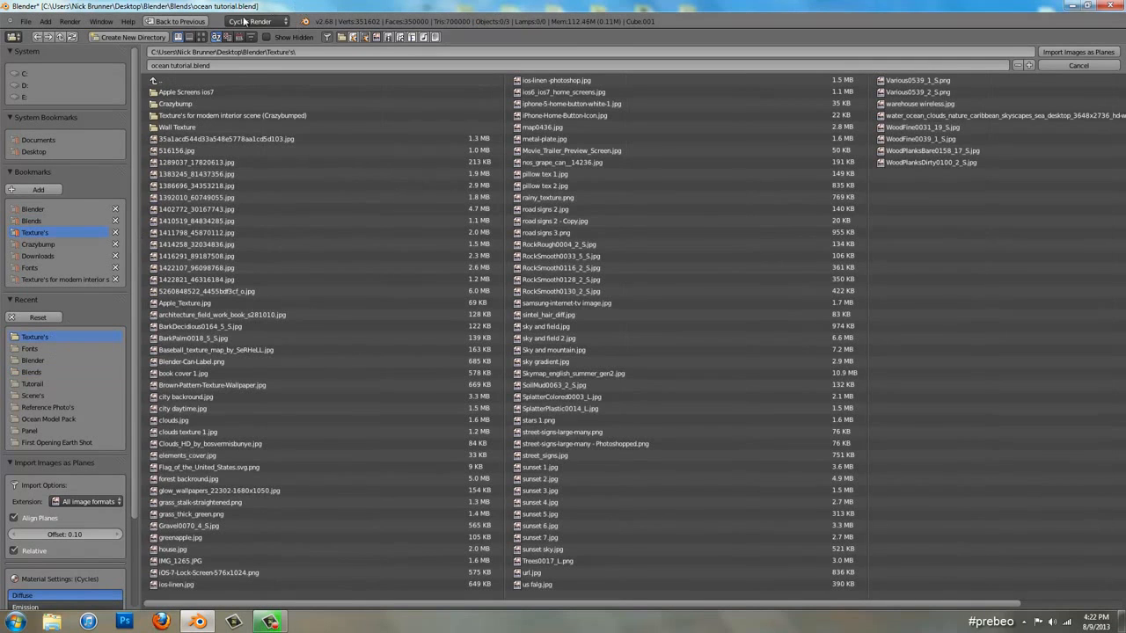
{"action": "left_click", "coordinate": [202, 37]}
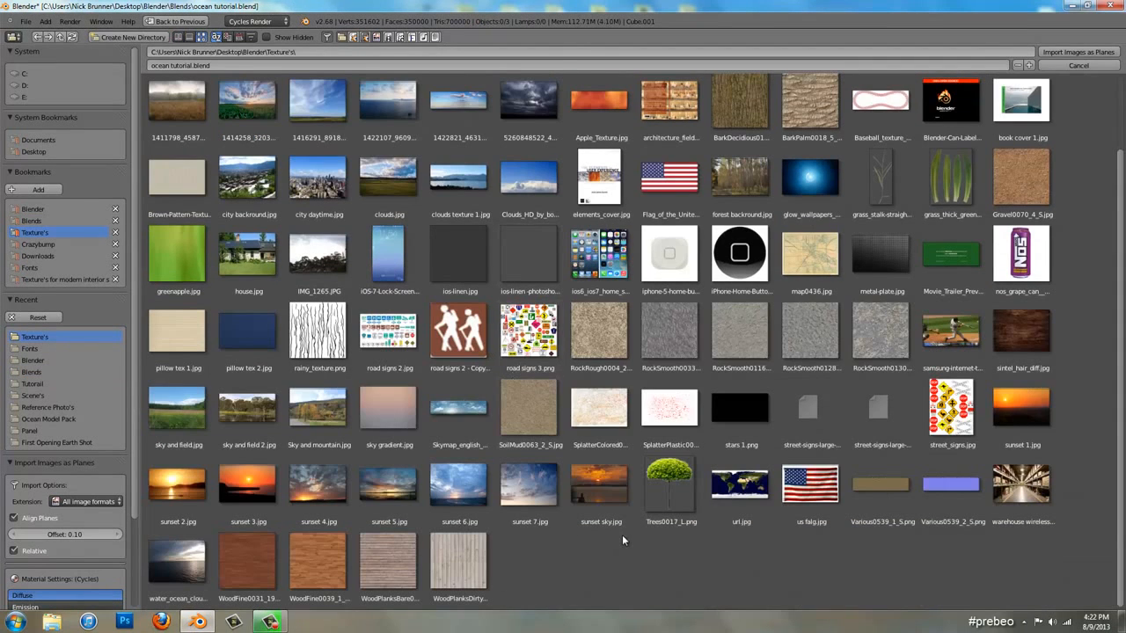
{"action": "left_click", "coordinate": [187, 567]}
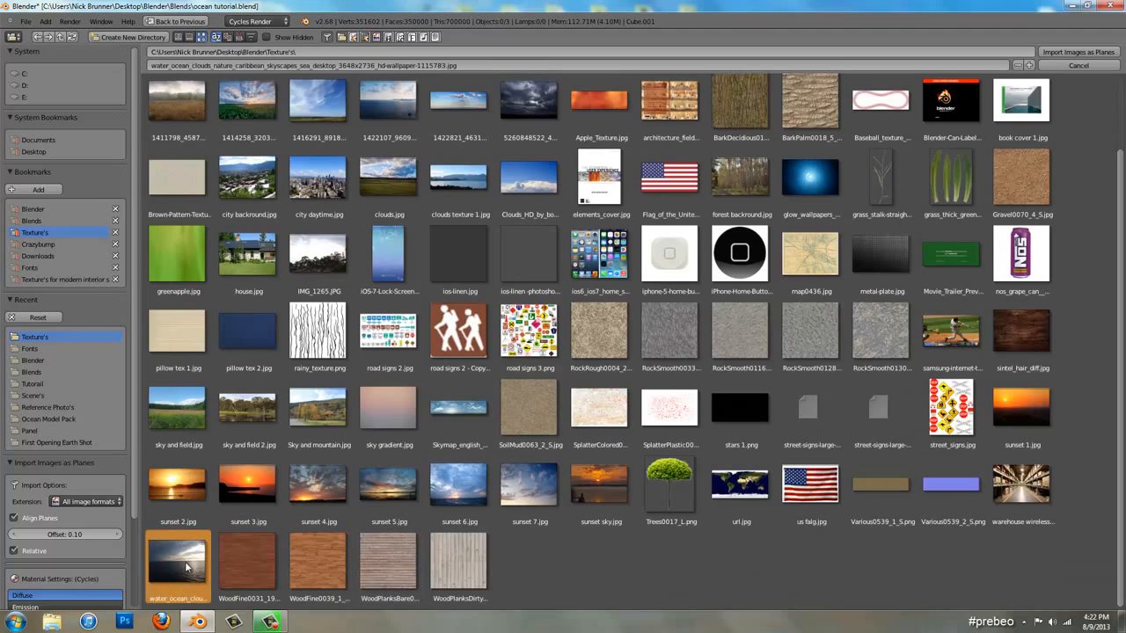
{"action": "scroll", "coordinate": [88, 527], "scroll_direction": "down", "scroll_amount": 3}
{"action": "left_click", "coordinate": [97, 537]}
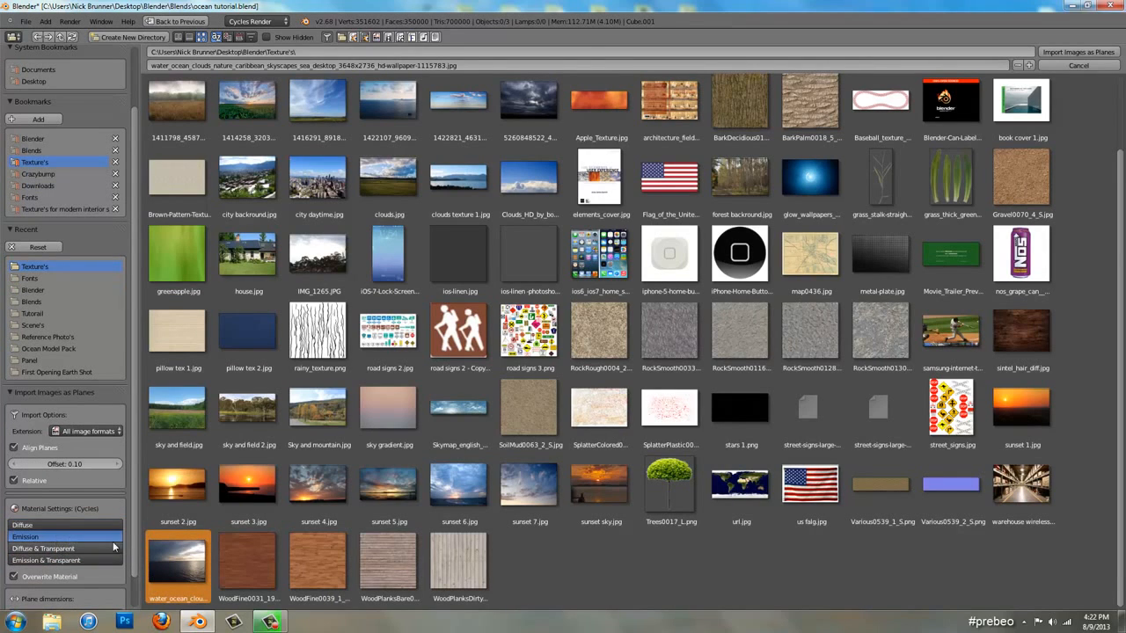
{"action": "left_click", "coordinate": [1081, 51]}
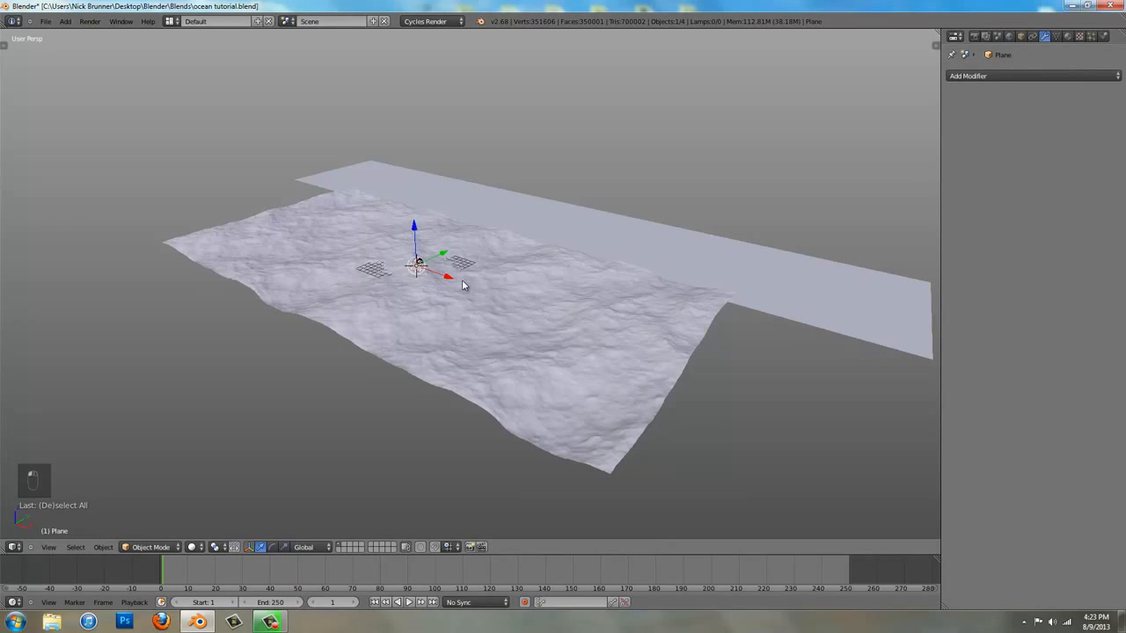
In the top view, scale the image plane up until it is slightly wider than the wavy ocean, and display it with textured shading
{"action": "key", "text": "KP_7"}
{"action": "key", "text": "KP_5"}
{"action": "key", "text": "z"}
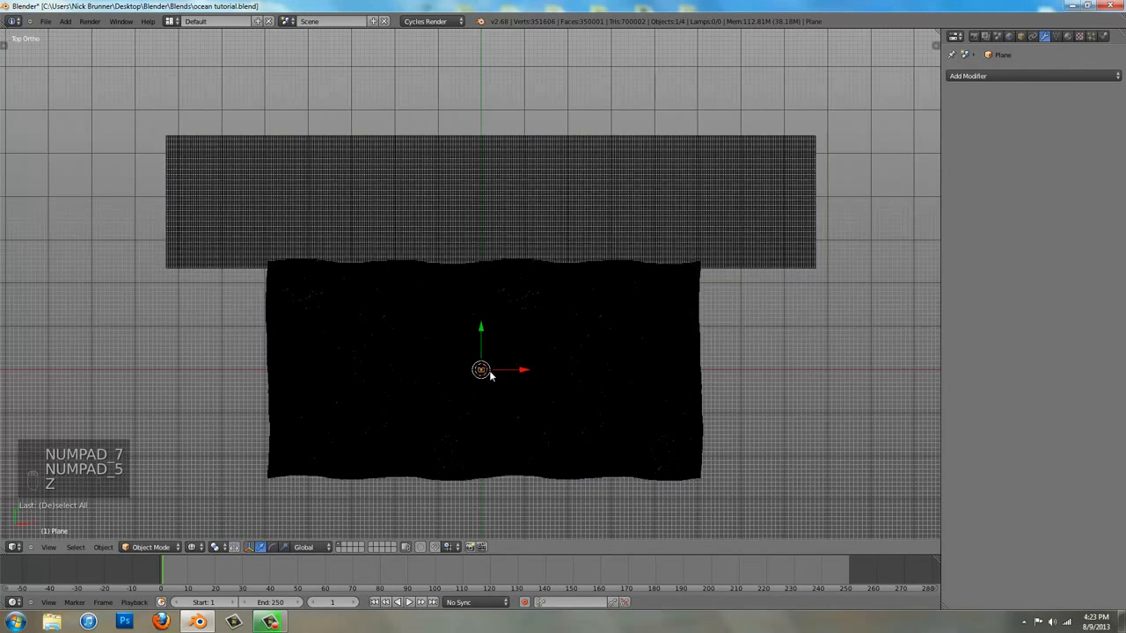
{"action": "middle_click_drag", "start_coordinate": [490, 375], "coordinate": [480, 296], "text": "shift"}
{"action": "key", "text": "s"}
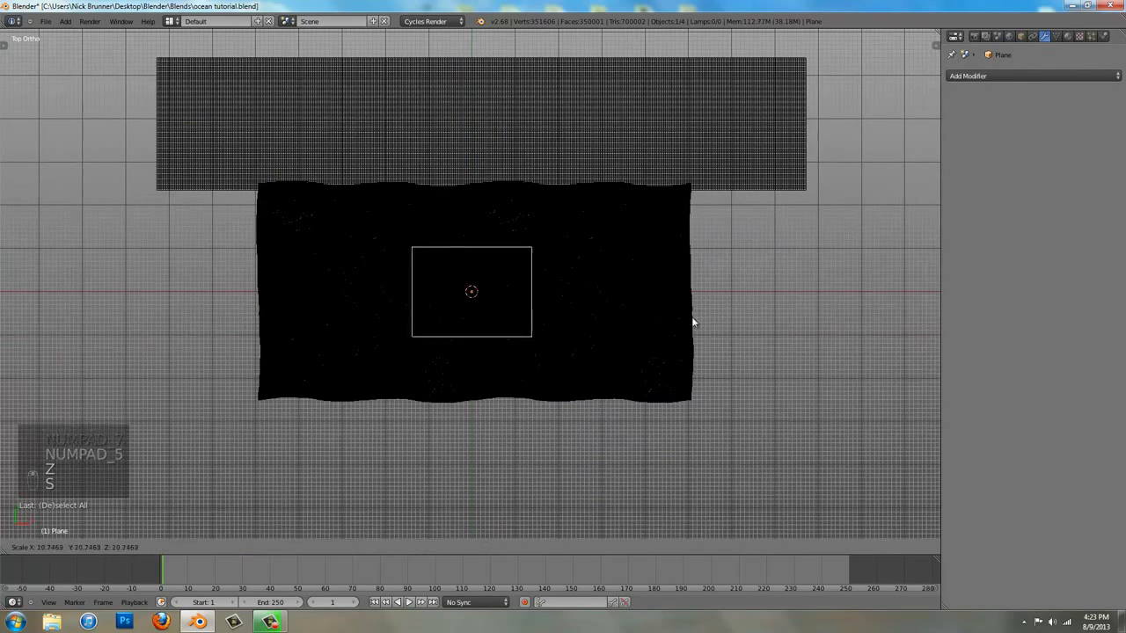
{"action": "left_click", "coordinate": [813, 286]}
{"action": "key", "text": "alt+z"}
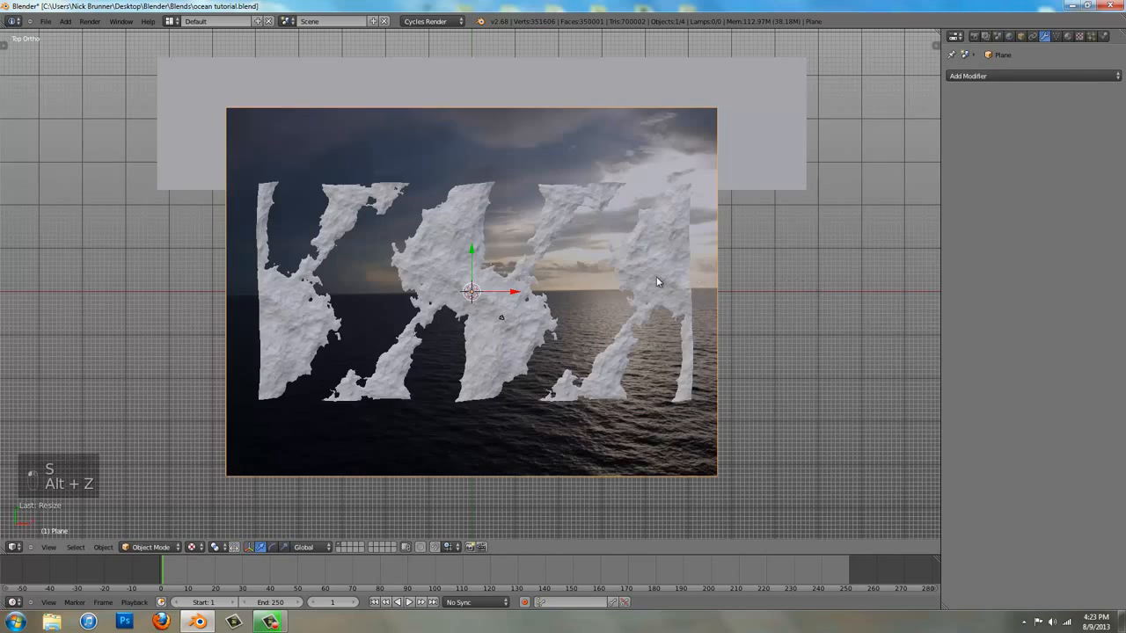
Rotate the image plane 90 degrees about X and move it along Y to the far edge of the flat ocean
{"action": "type", "text": "r"}
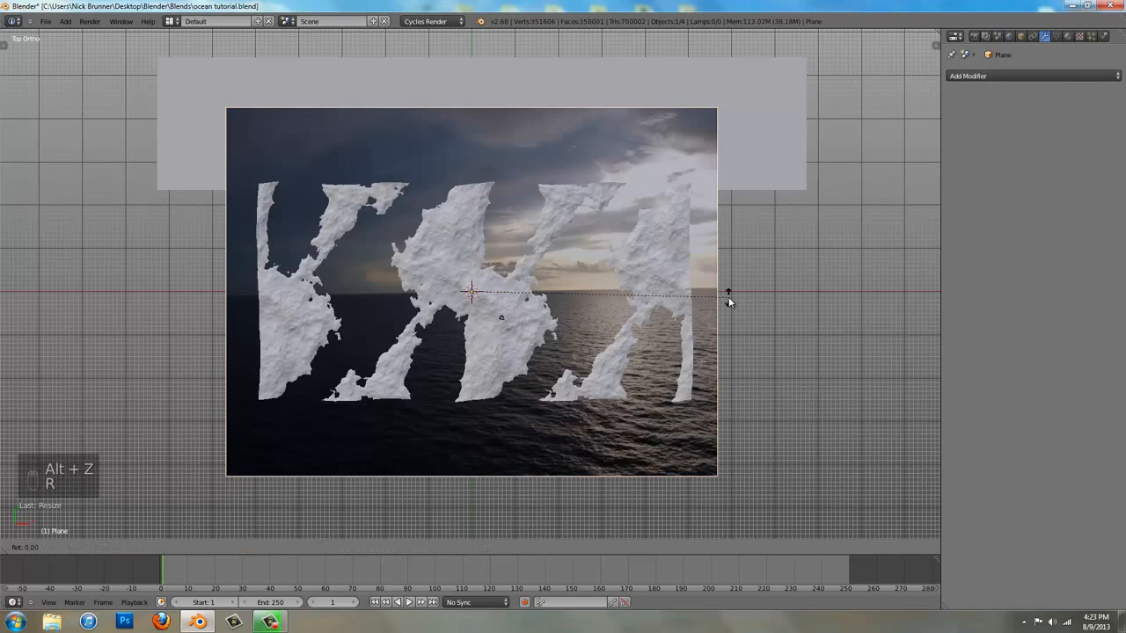
{"action": "type", "text": "x90"}
{"action": "key", "text": "Return"}
{"action": "key", "text": "g"}
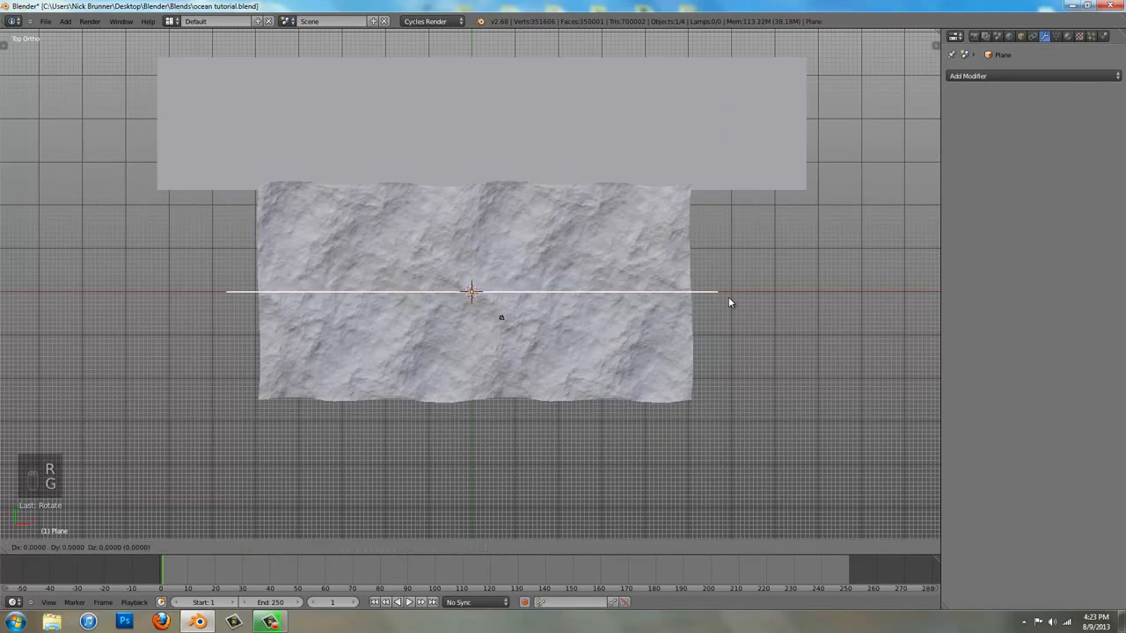
{"action": "key", "text": "y"}
{"action": "left_click", "coordinate": [728, 61]}
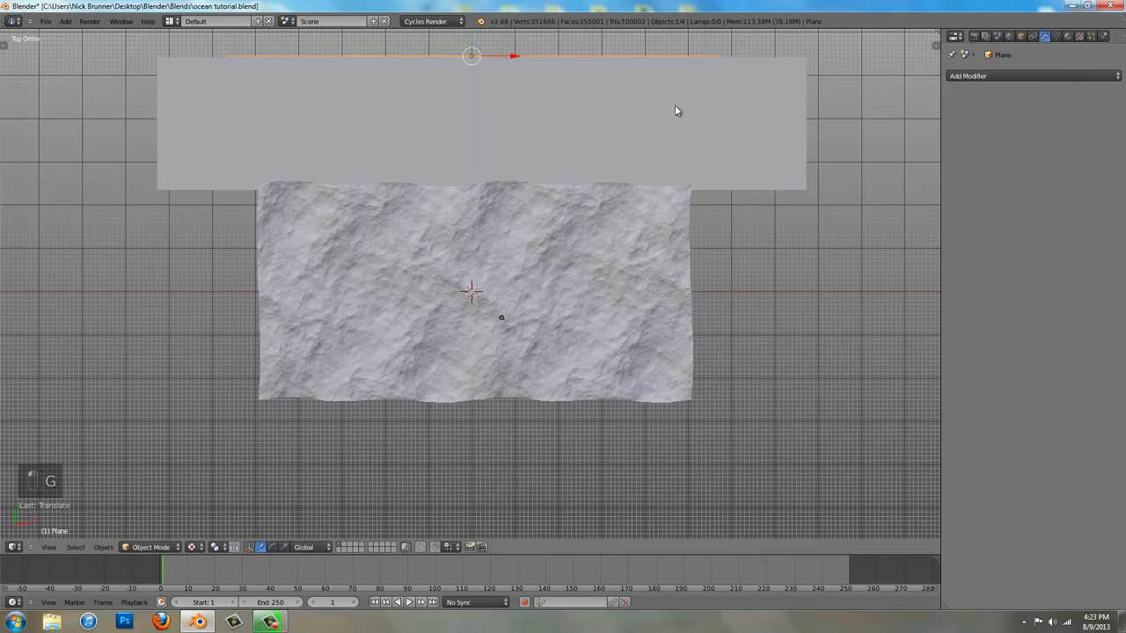
Scale the image plane about 1.3 times and move it about 2.3 units along X to span the flat ocean's width
{"action": "middle_click_drag", "start_coordinate": [675, 104], "coordinate": [687, 148], "text": "shift"}
{"action": "key", "text": "s"}
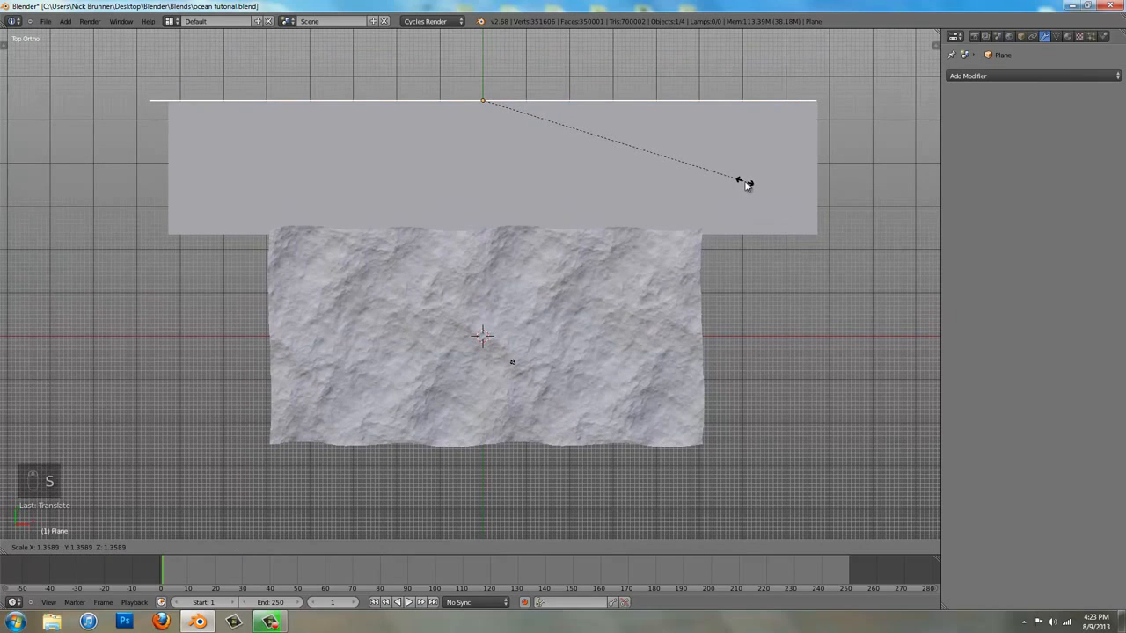
{"action": "left_click", "coordinate": [736, 174]}
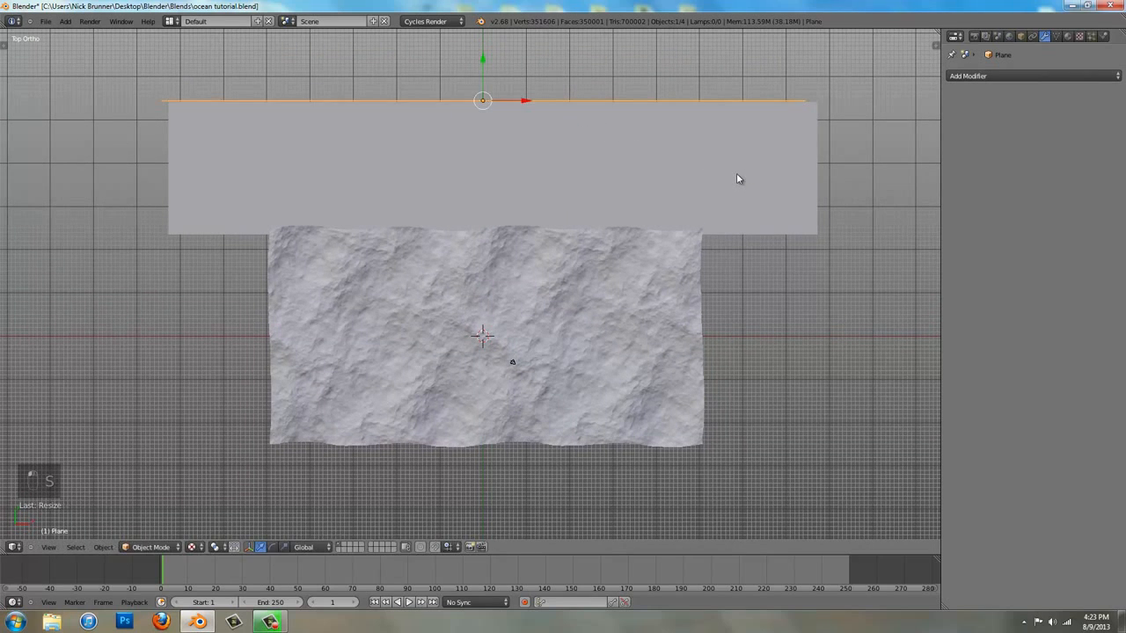
{"action": "key", "text": "g"}
{"action": "key", "text": "x"}
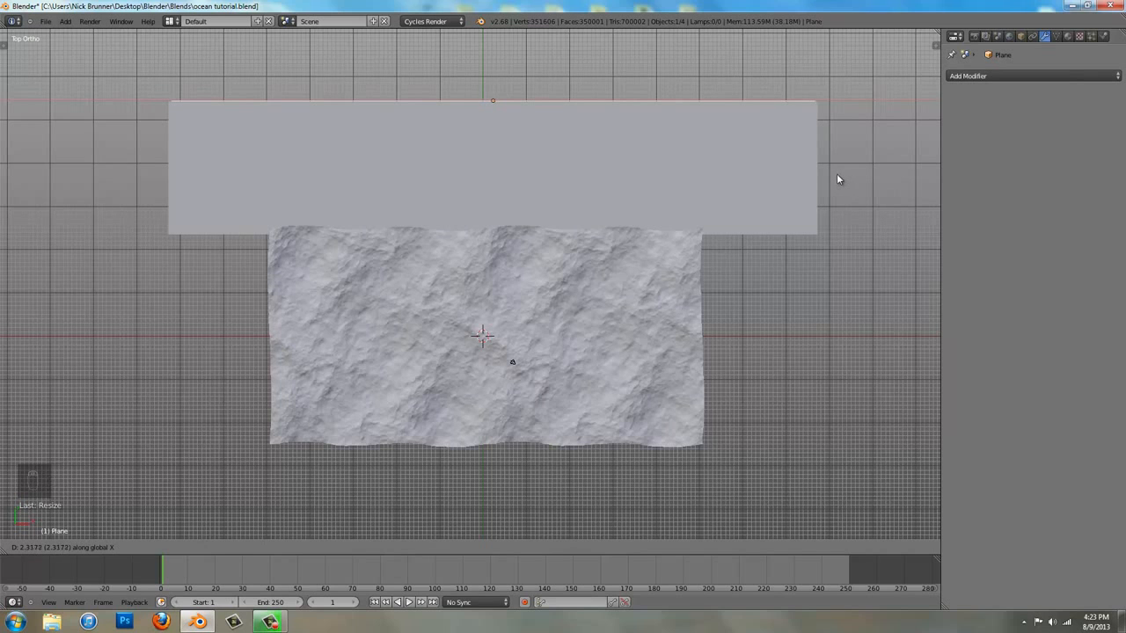
{"action": "left_click", "coordinate": [837, 173]}
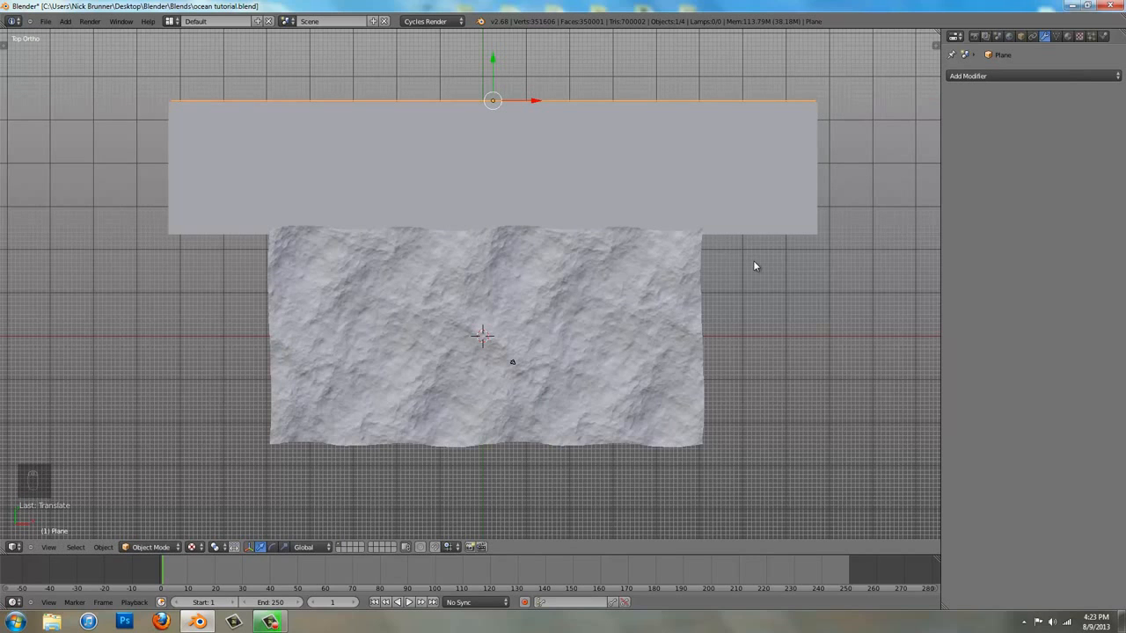
In the front view, lower the image plane about 0.9 units along Z to align its horizon with the ocean surface
{"action": "key", "text": "KP_1"}
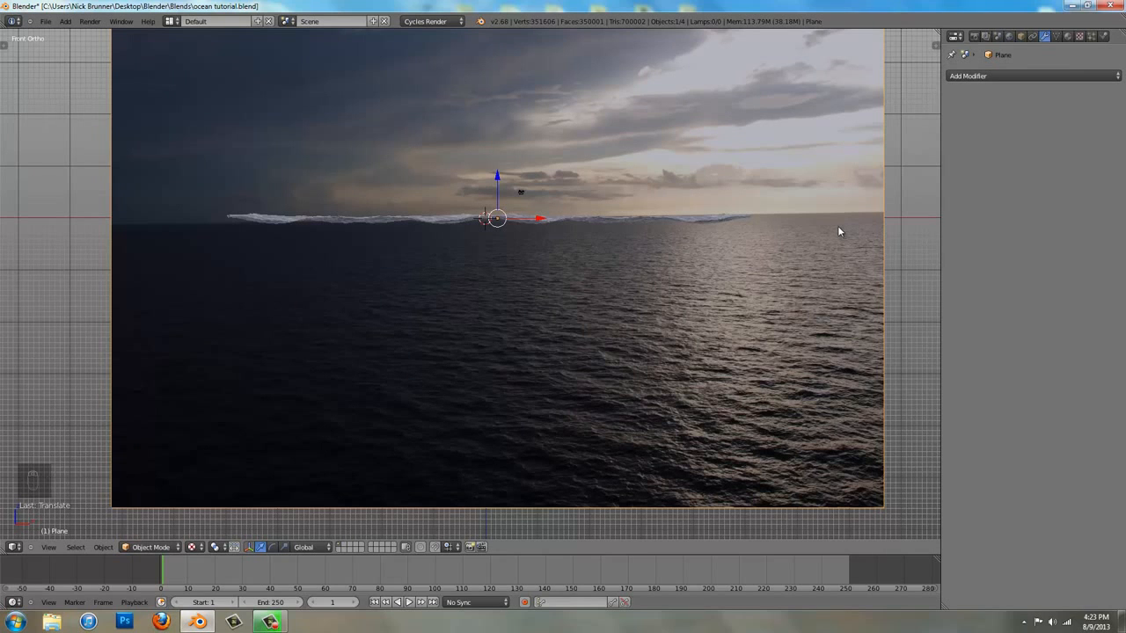
{"action": "key", "text": "g"}
{"action": "key", "text": "z"}
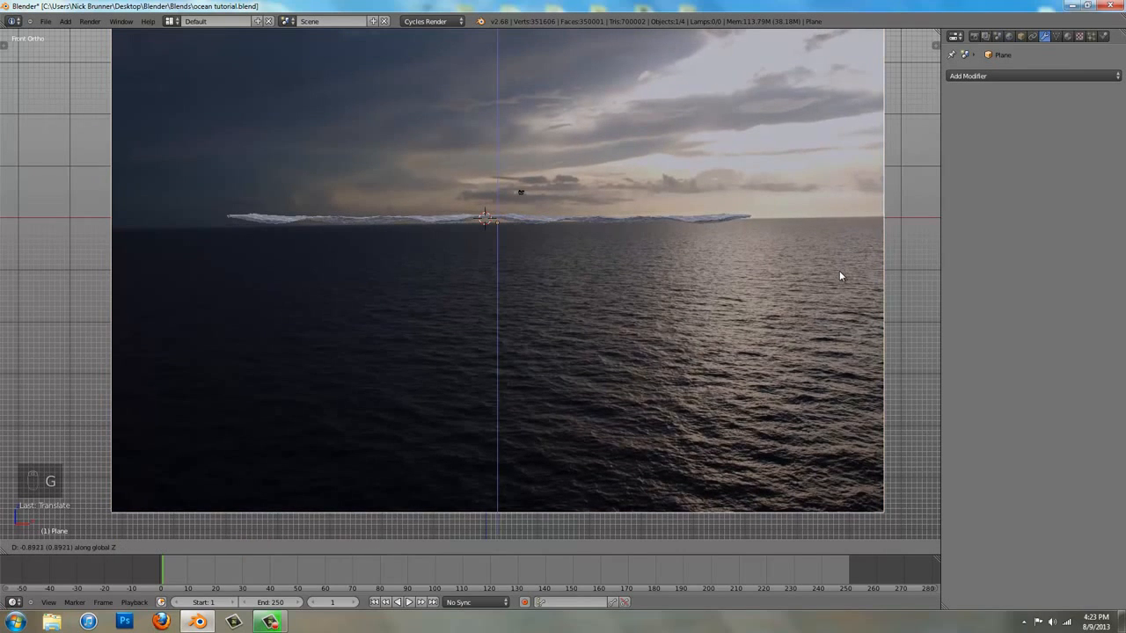
{"action": "left_click", "coordinate": [846, 261]}
{"action": "scroll", "coordinate": [789, 207], "scroll_direction": "down", "scroll_amount": 2}
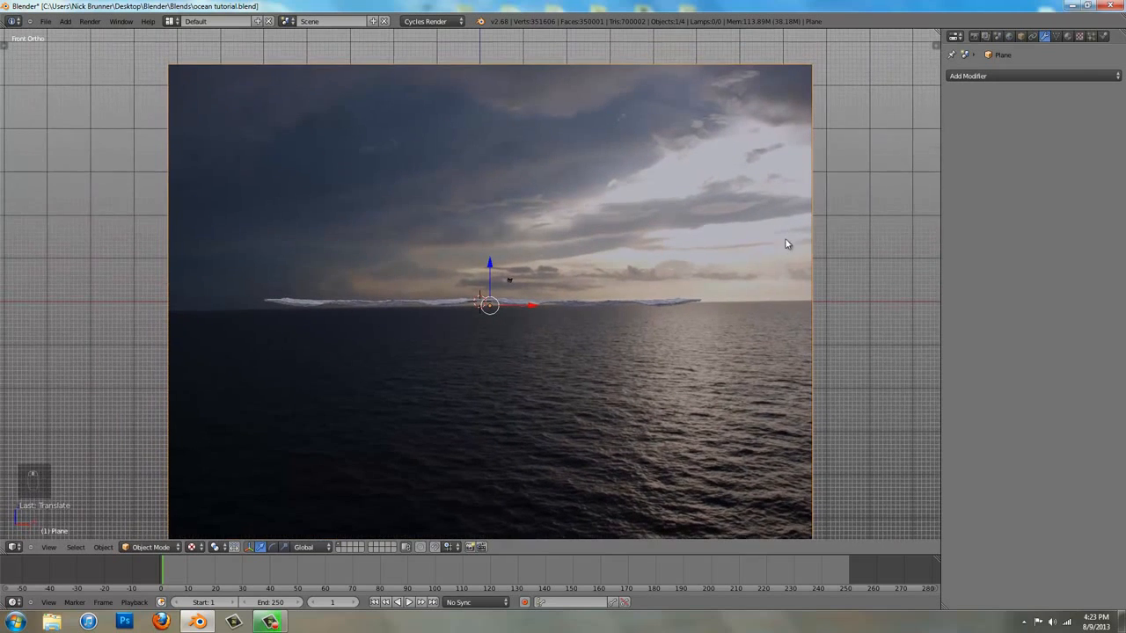
Rotate the image plane about 1 degree in the front view to level its horizon, and nudge its position
{"action": "middle_click_drag", "start_coordinate": [677, 194], "coordinate": [675, 181], "text": "shift"}
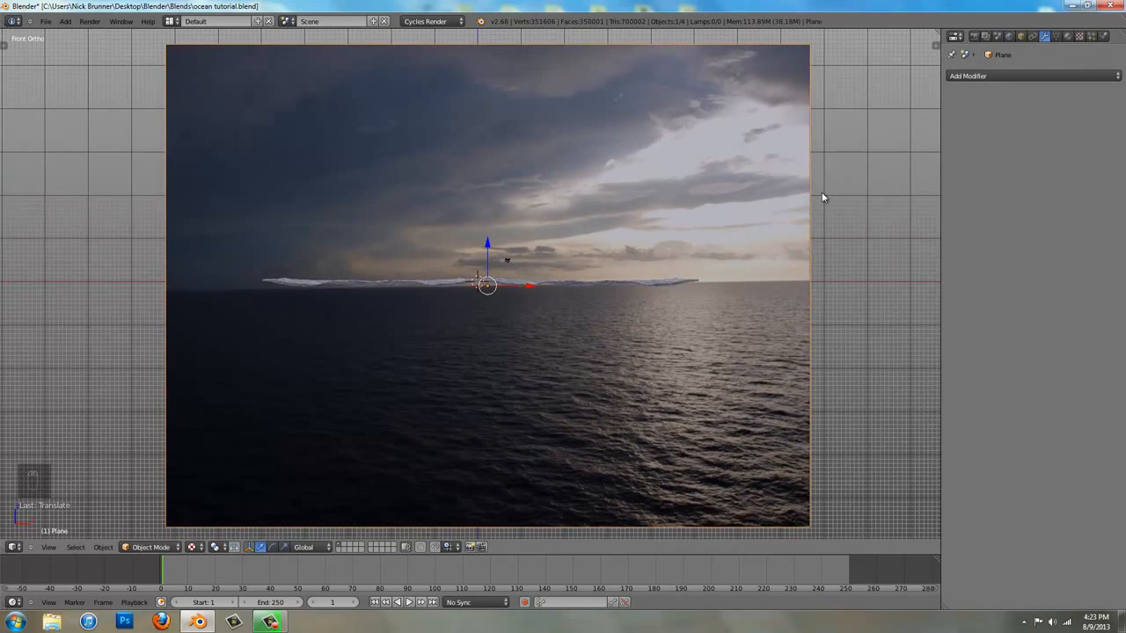
{"action": "key", "text": "r"}
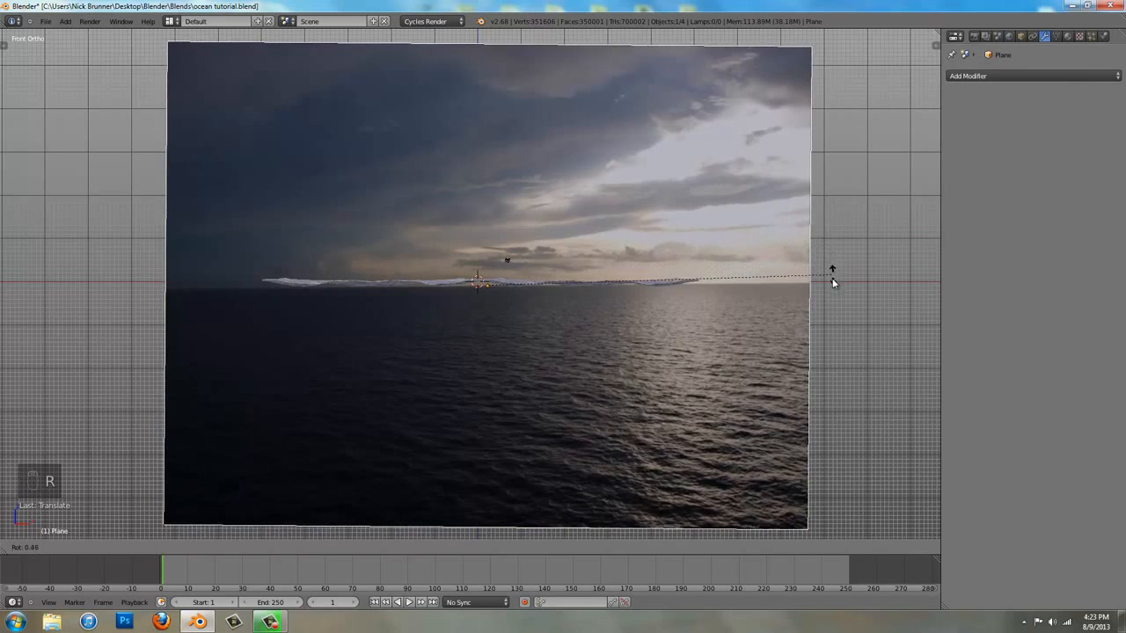
{"action": "left_click", "coordinate": [828, 308]}
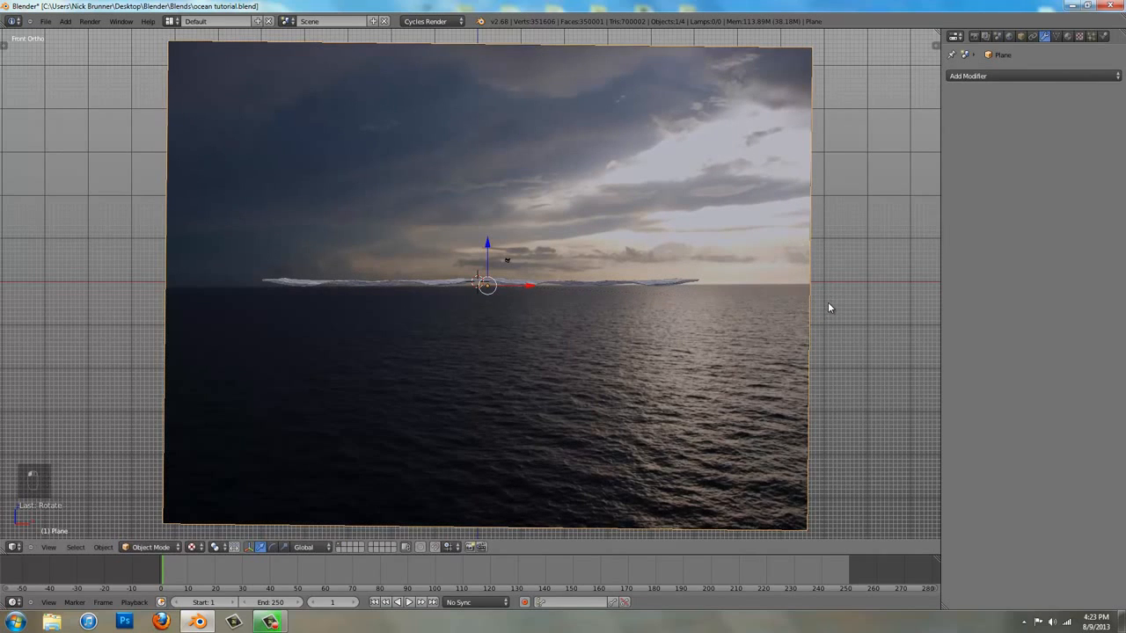
{"action": "key", "text": "g"}
{"action": "left_click", "coordinate": [828, 308]}
Rotate the image plane 180 degrees about Z and lower it slightly along Z to line up its horizon
{"action": "type", "text": "rz180"}
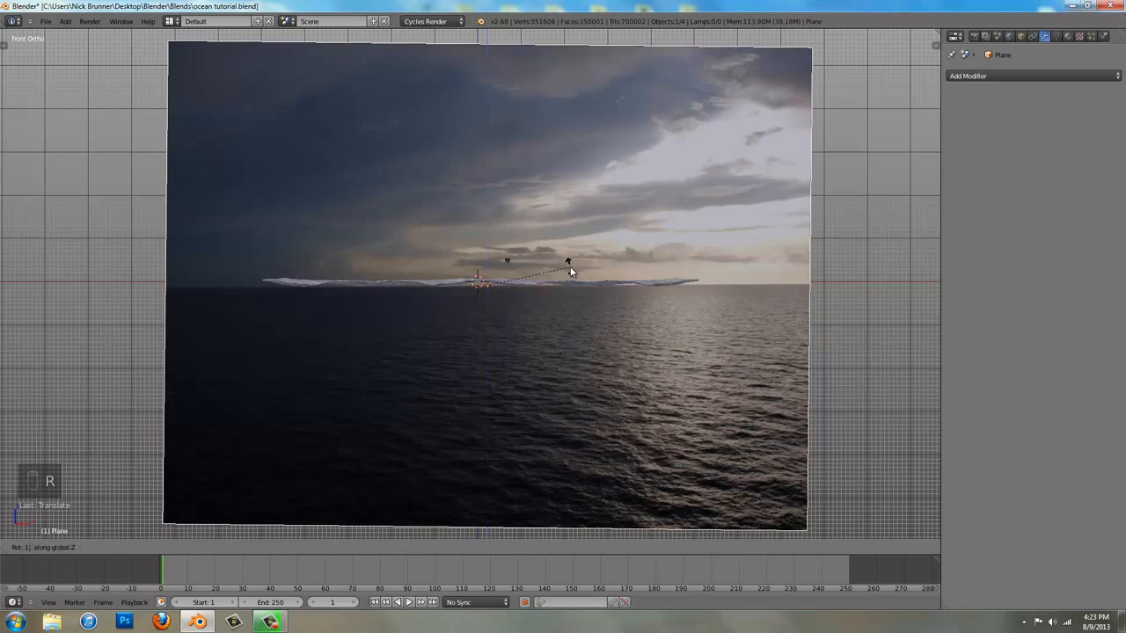
{"action": "key", "text": "Return"}
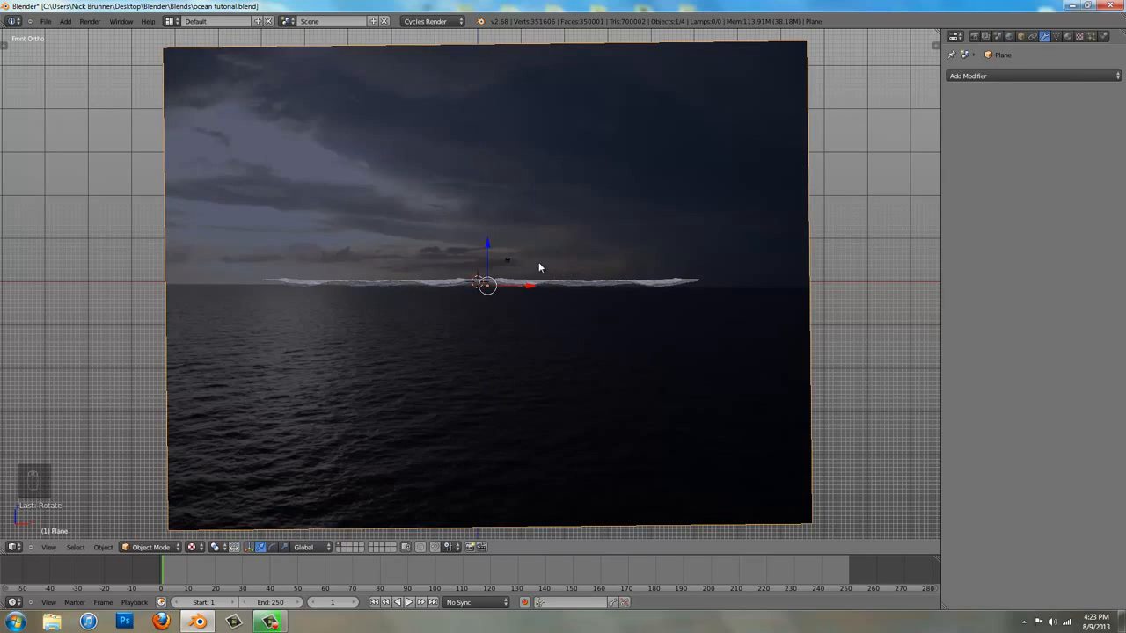
{"action": "key", "text": "g"}
{"action": "key", "text": "z"}
{"action": "left_click", "coordinate": [570, 245]}
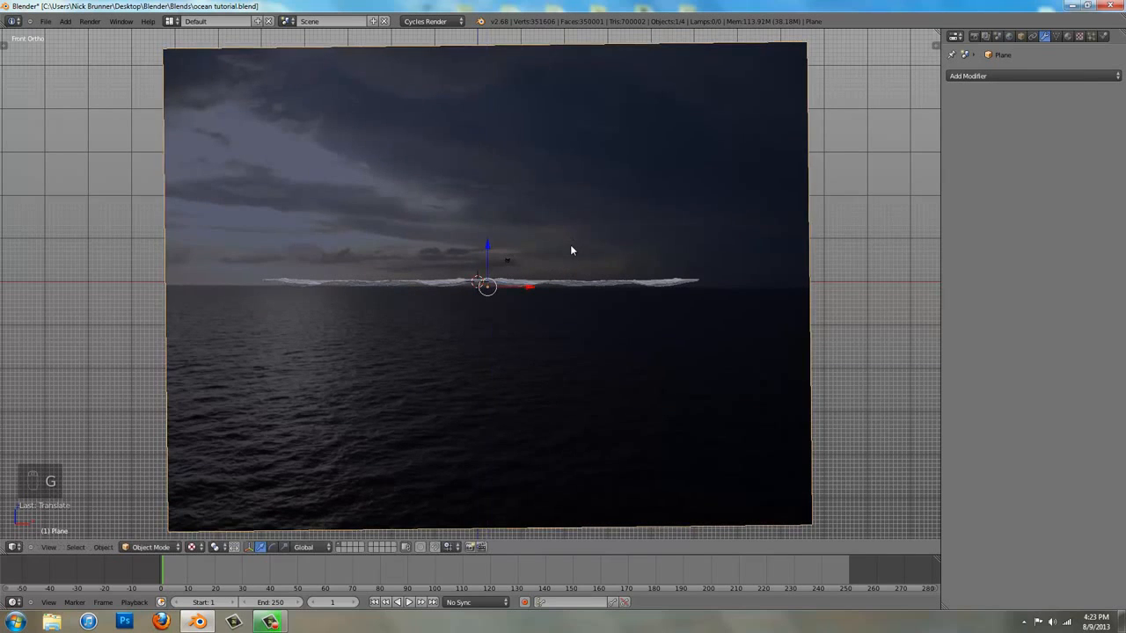
Align the camera to the zoomed front view and move it about 24.5 units along Y towards the ocean
{"action": "scroll", "coordinate": [571, 245], "scroll_direction": "up", "scroll_amount": 3}
{"action": "middle_click_drag", "start_coordinate": [571, 246], "coordinate": [565, 262], "text": "shift"}
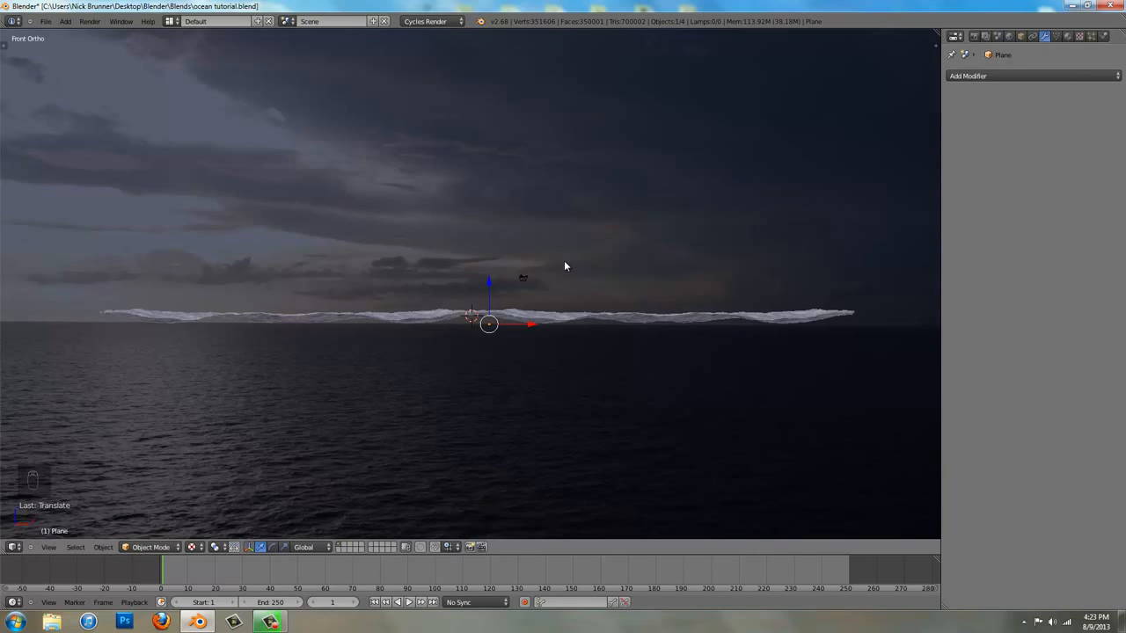
{"action": "key", "text": "ctrl+alt+KP_0"}
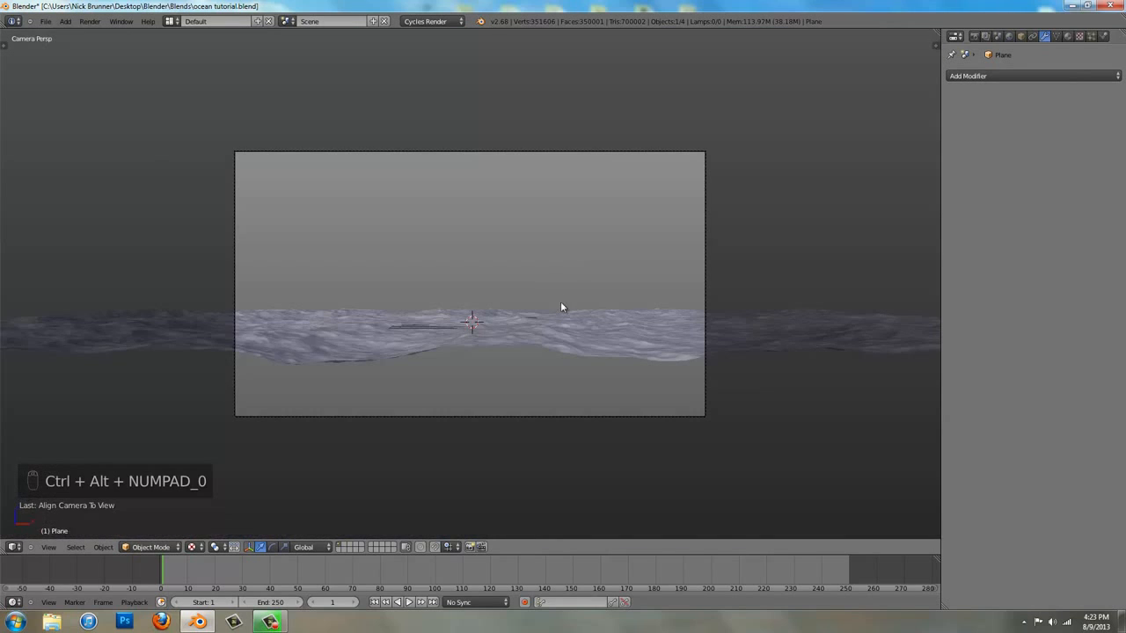
{"action": "right_click", "coordinate": [470, 414]}
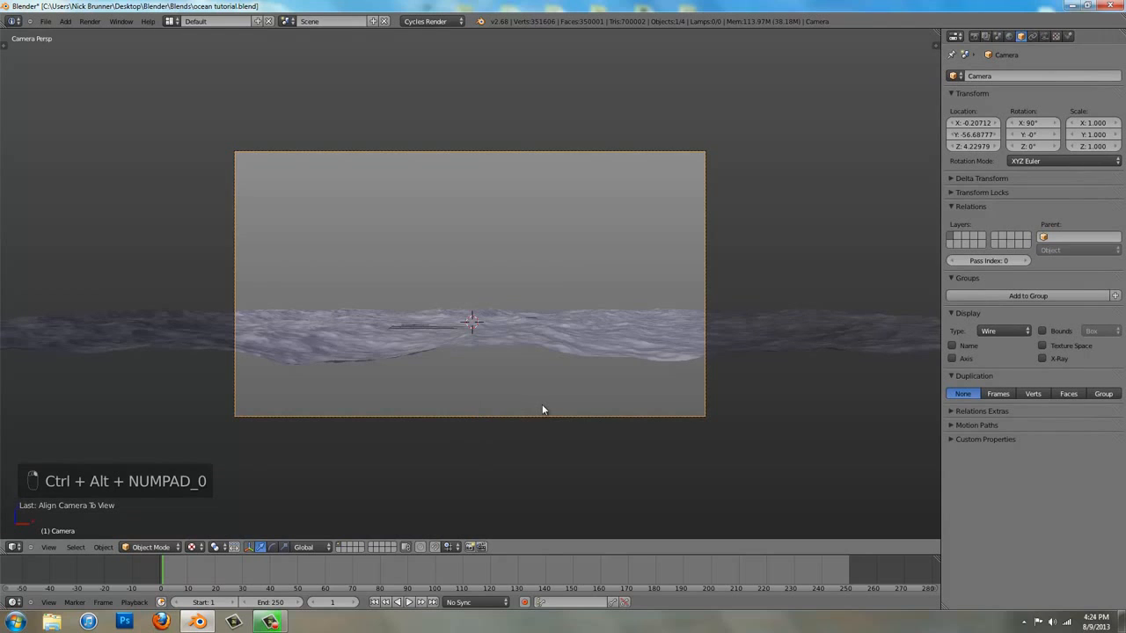
{"action": "key", "text": "g"}
{"action": "key", "text": "y"}
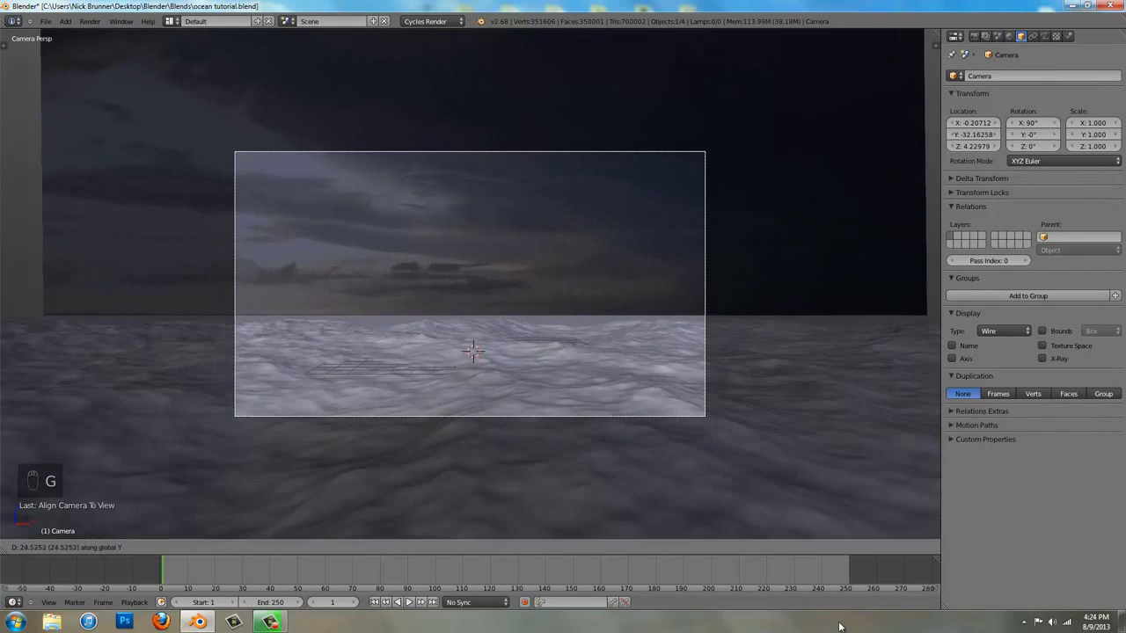
{"action": "left_click", "coordinate": [839, 626]}
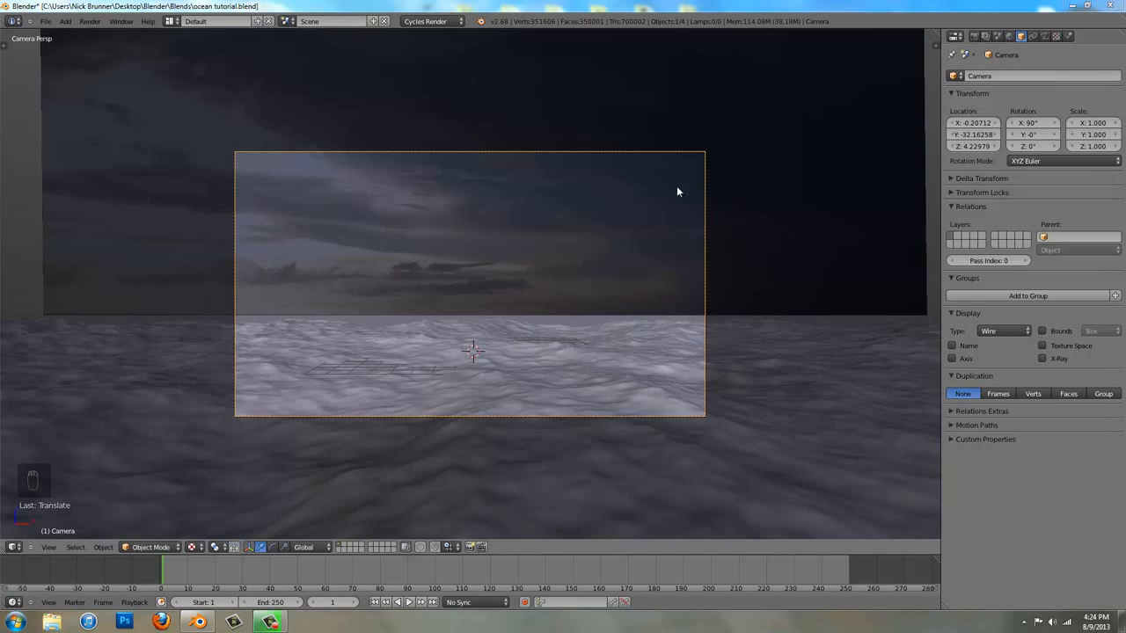
Lower the camera to about Z 1 and move it forward to about Y -23.6, just above the waves
{"action": "key", "text": "g"}
{"action": "key", "text": "z"}
{"action": "key", "text": "z"}
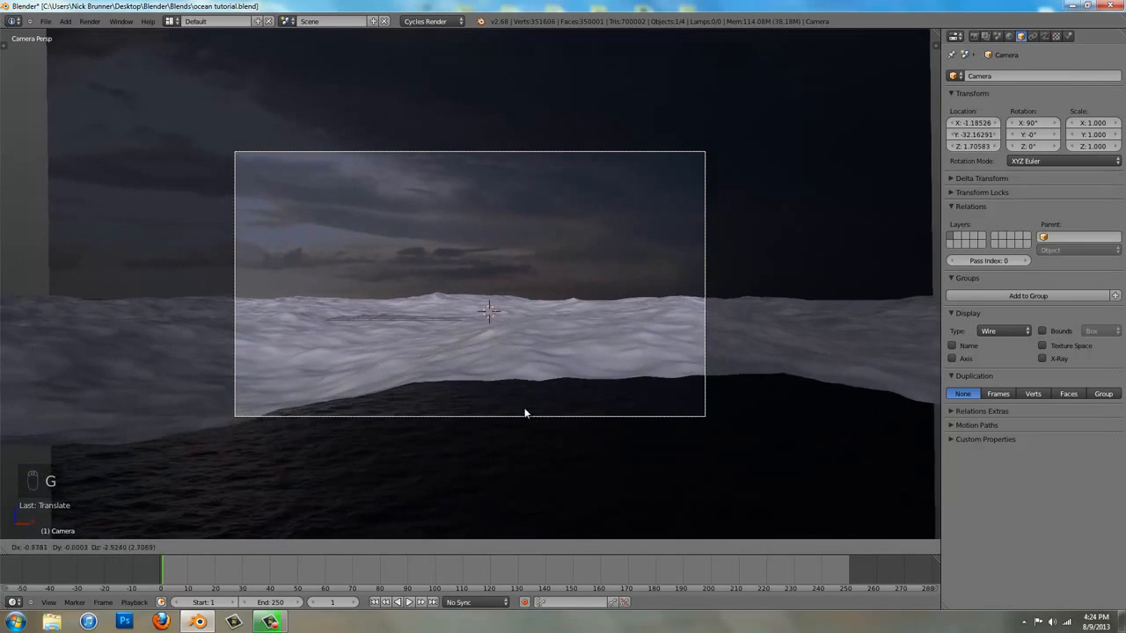
{"action": "left_click", "coordinate": [507, 285]}
{"action": "key", "text": "g"}
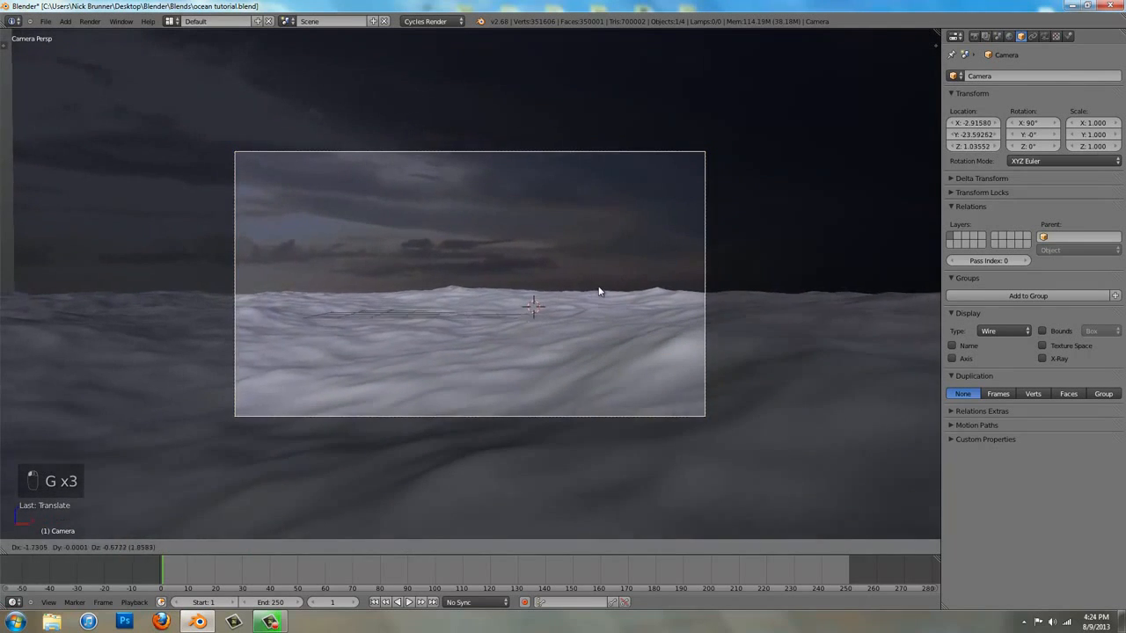
{"action": "left_click", "coordinate": [605, 286]}
Set the camera's focal length to about 24.24 mm
{"action": "left_click", "coordinate": [1033, 36]}
{"action": "left_click", "coordinate": [1043, 37]}
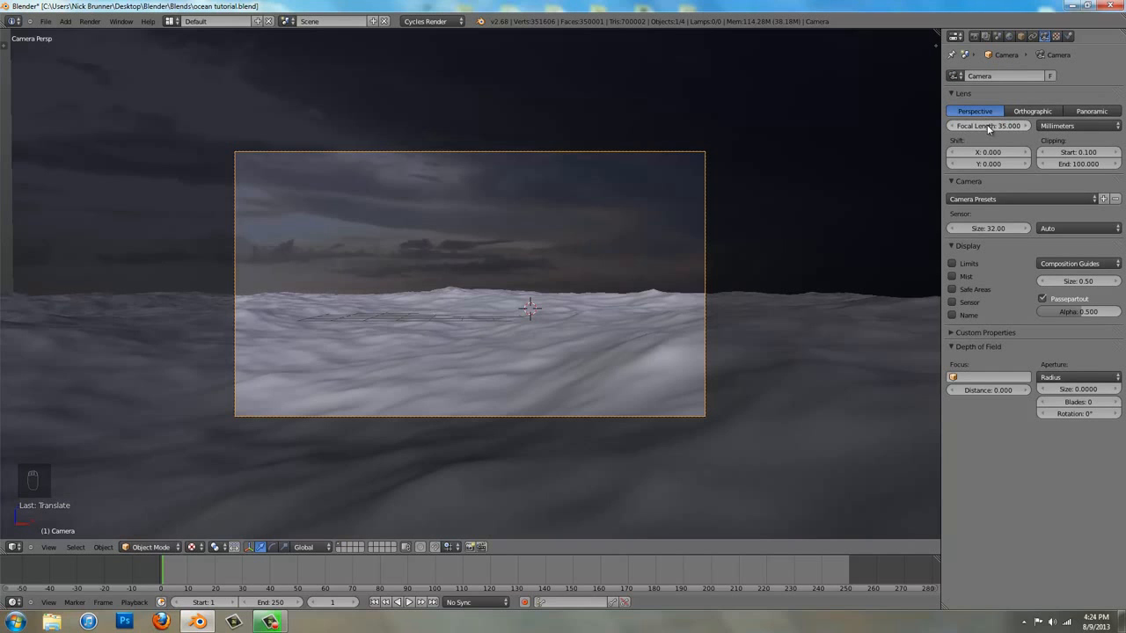
{"action": "mouse_move", "coordinate": [989, 130]}
{"action": "left_mouse_down"}
{"action": "mouse_move", "coordinate": [970, 130]}
{"action": "mouse_move", "coordinate": [987, 127]}
{"action": "left_mouse_up"}
Apply the Widescreen render preset for a 2700 by 1080 resolution at 100%
{"action": "left_click", "coordinate": [974, 38]}
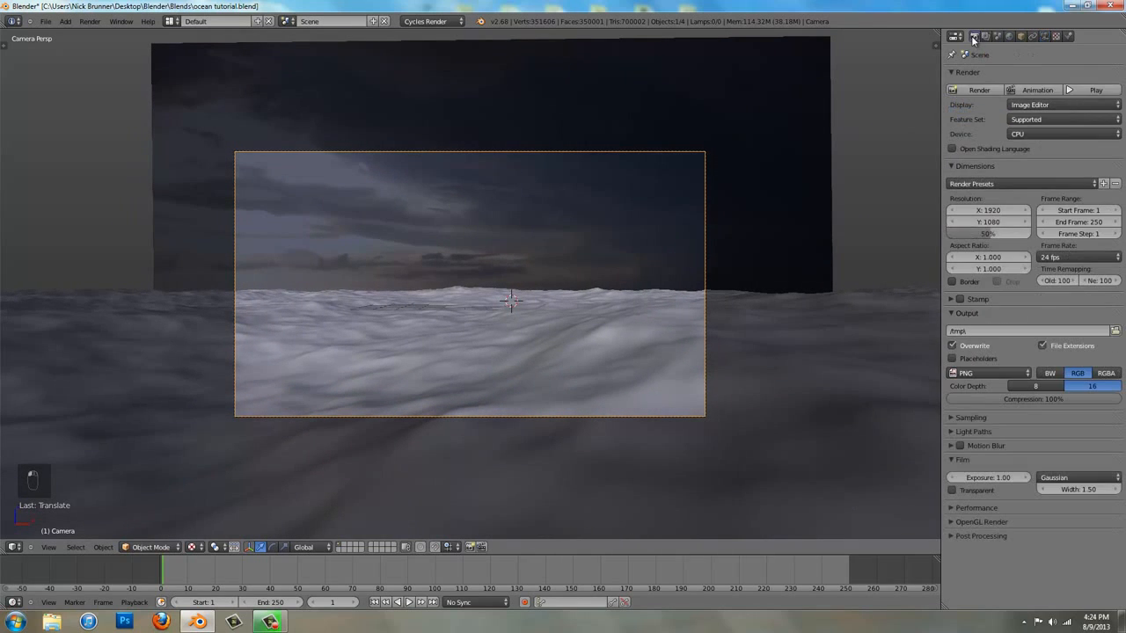
{"action": "left_click", "coordinate": [994, 184]}
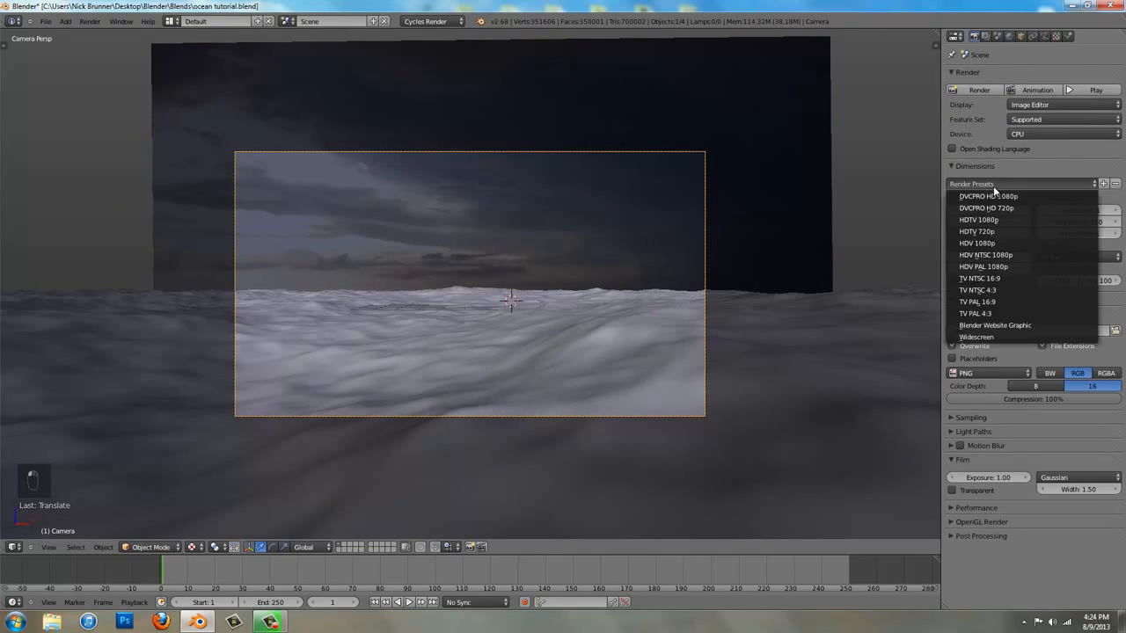
{"action": "left_click", "coordinate": [995, 338]}
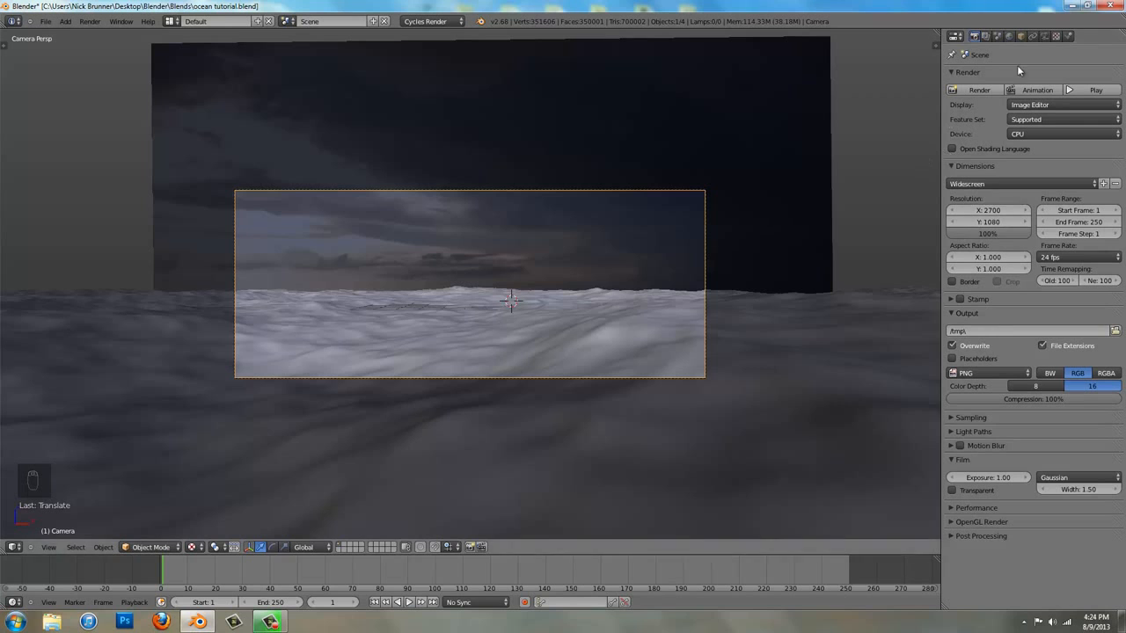
Fine-tune the camera's position above the waves and turn it about 4 degrees with a trackball rotation
{"action": "left_click", "coordinate": [1045, 36]}
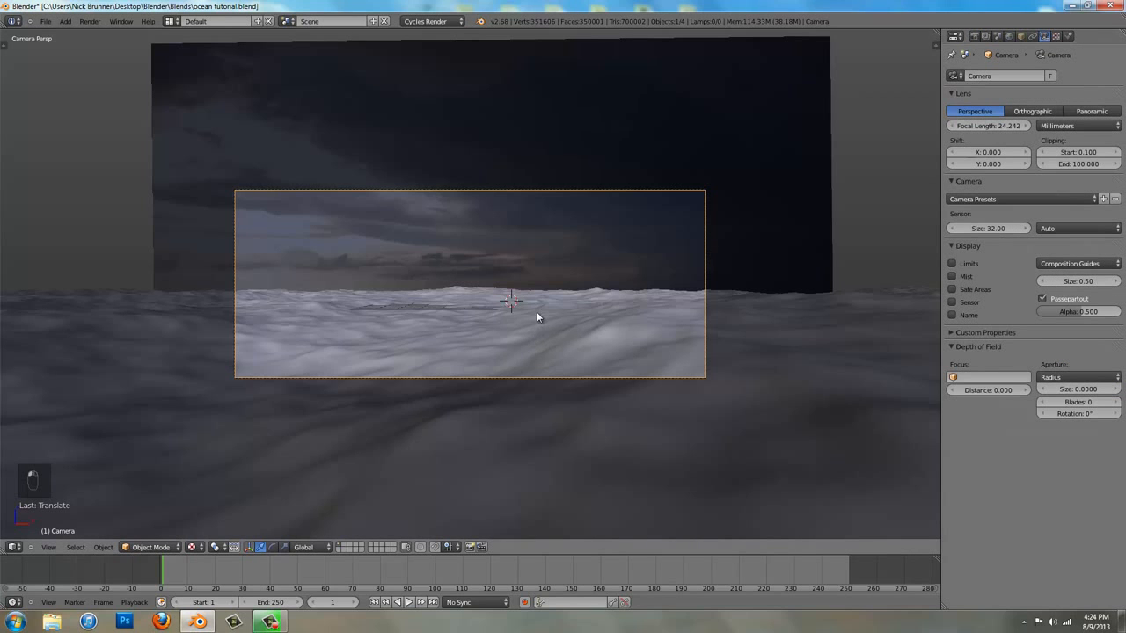
{"action": "key", "text": "g"}
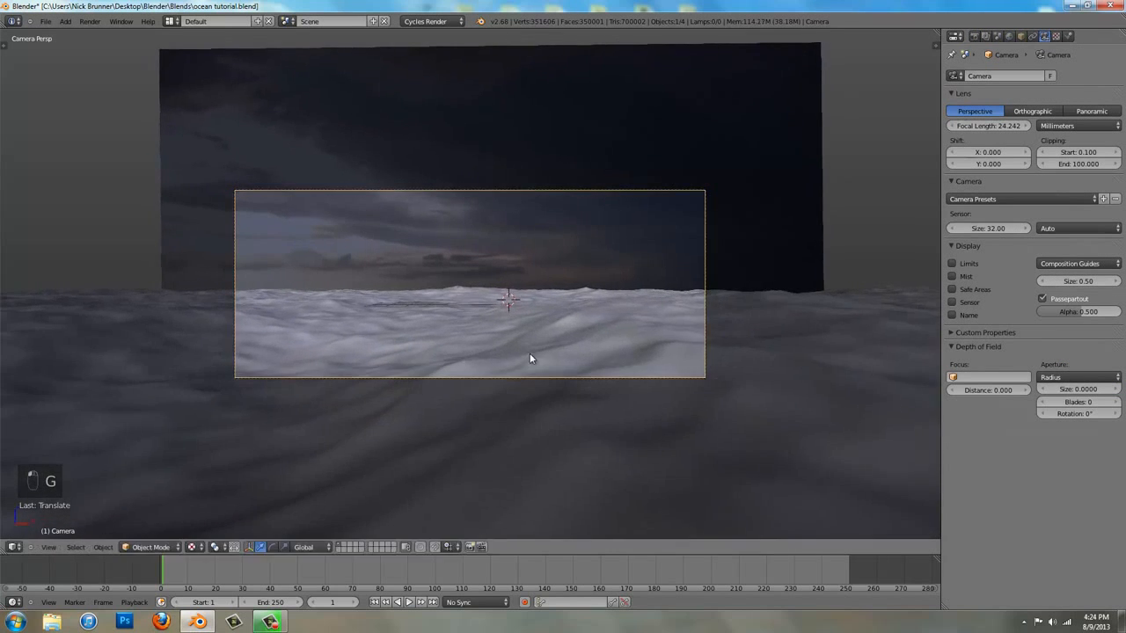
{"action": "key", "text": "g"}
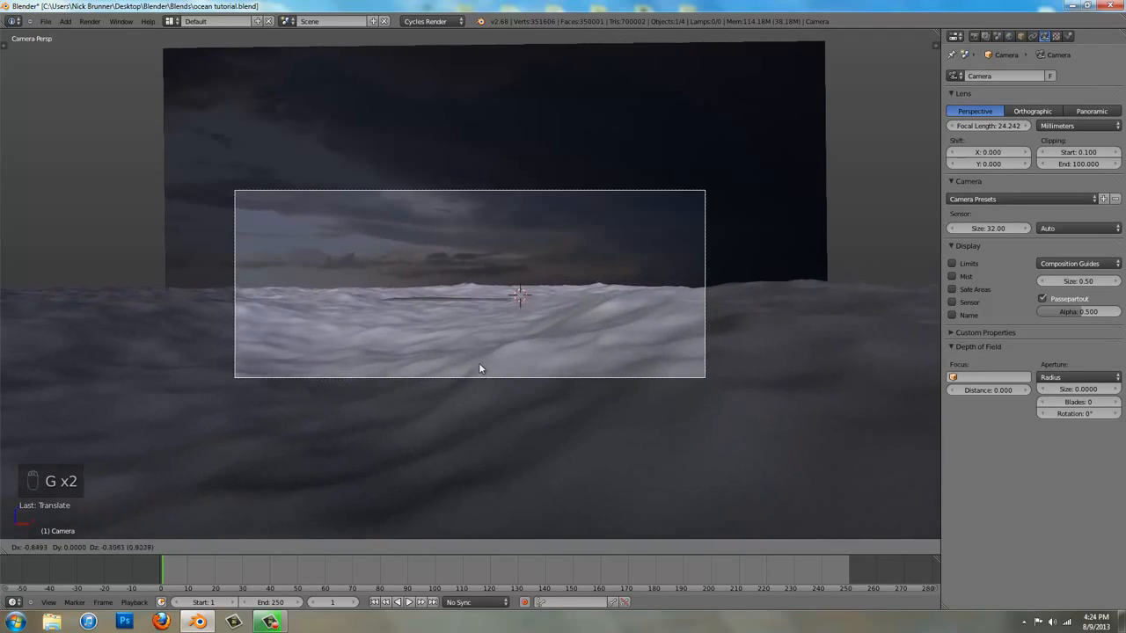
{"action": "left_click", "coordinate": [558, 332]}
{"action": "key", "text": "g"}
{"action": "left_click", "coordinate": [535, 322]}
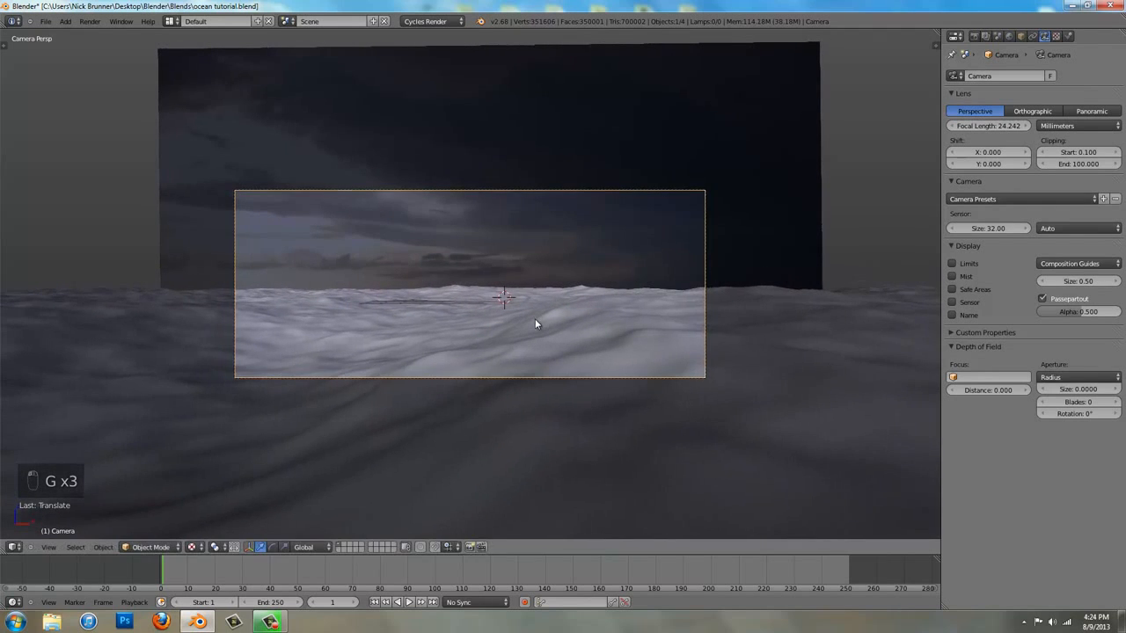
{"action": "key", "text": "r"}
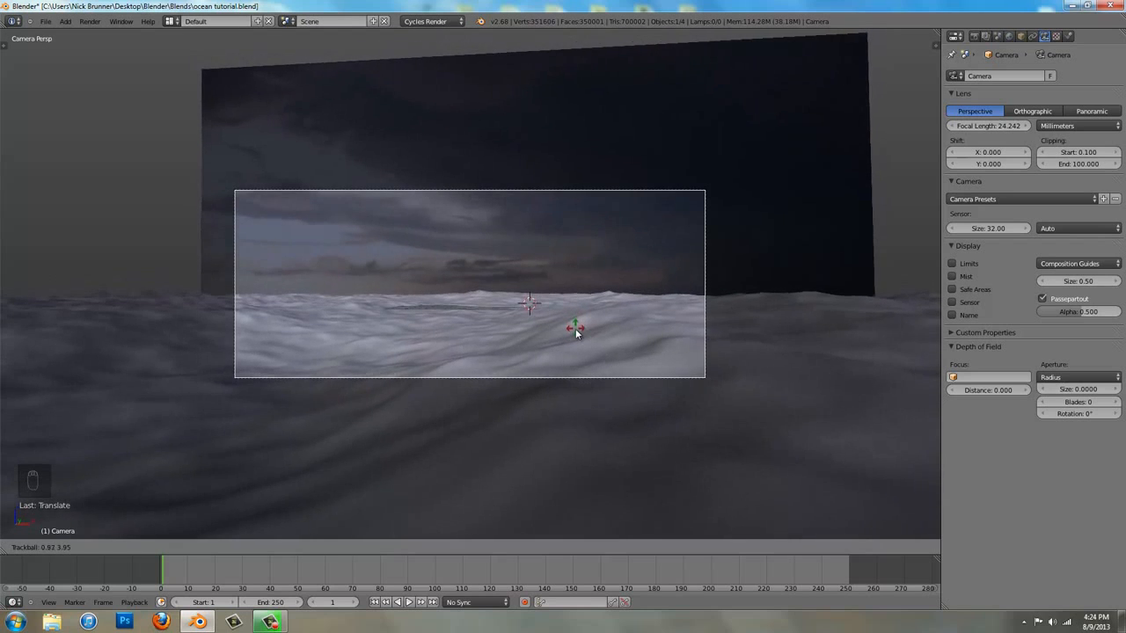
{"action": "left_click", "coordinate": [576, 331]}
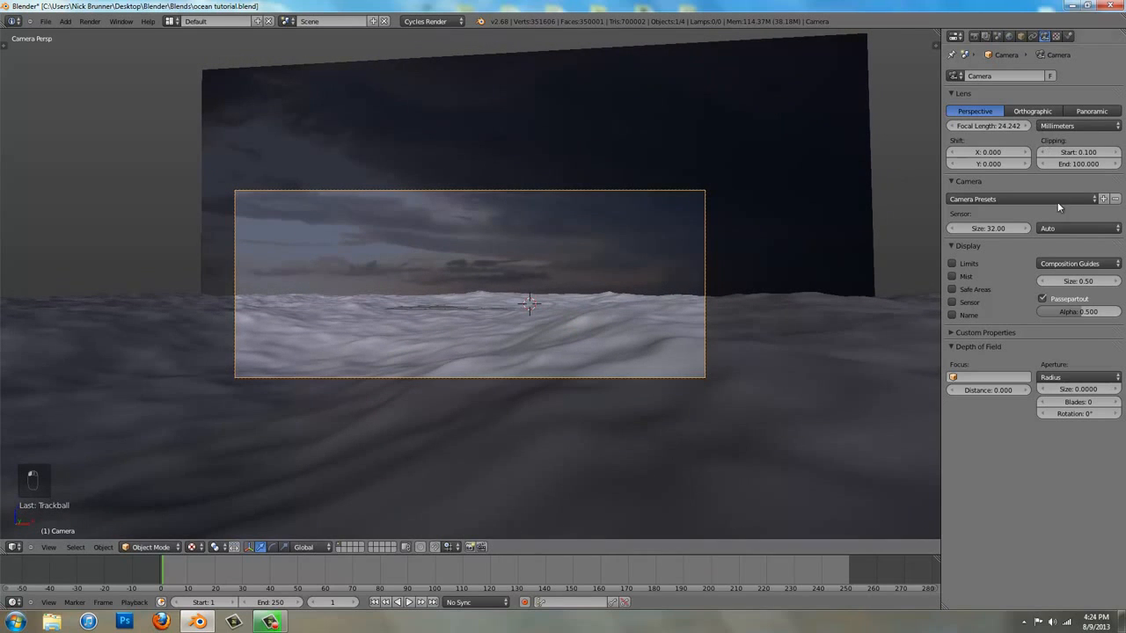
Apply the Red One 4K camera preset and set the sensor width to 32
{"action": "left_click", "coordinate": [1020, 199]}
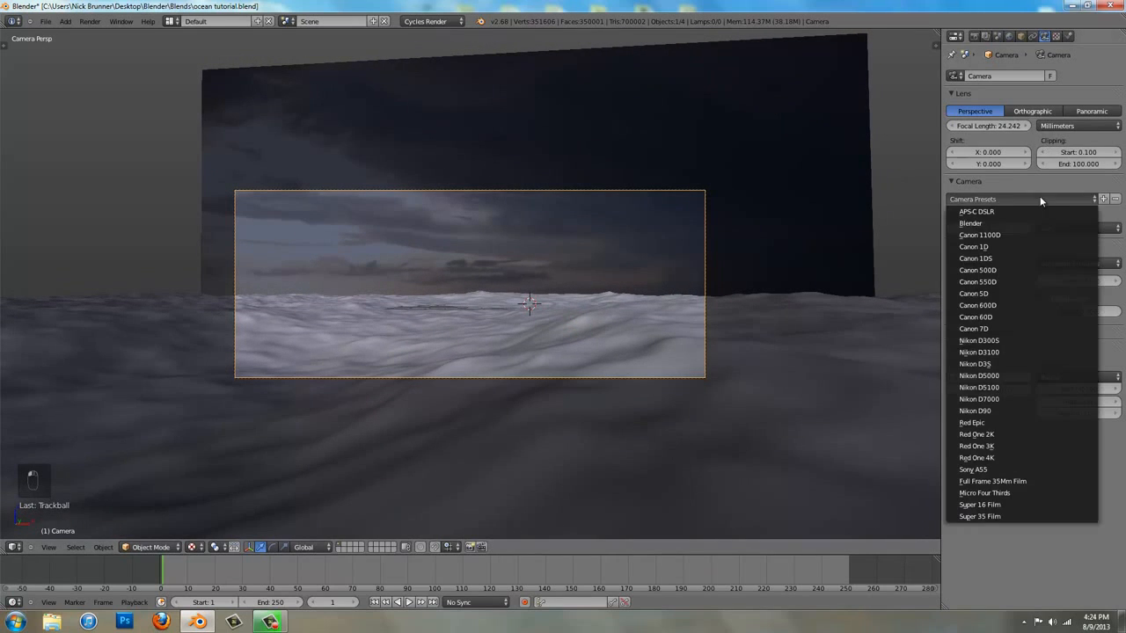
{"action": "left_click", "coordinate": [1007, 458]}
{"action": "left_click", "coordinate": [989, 228]}
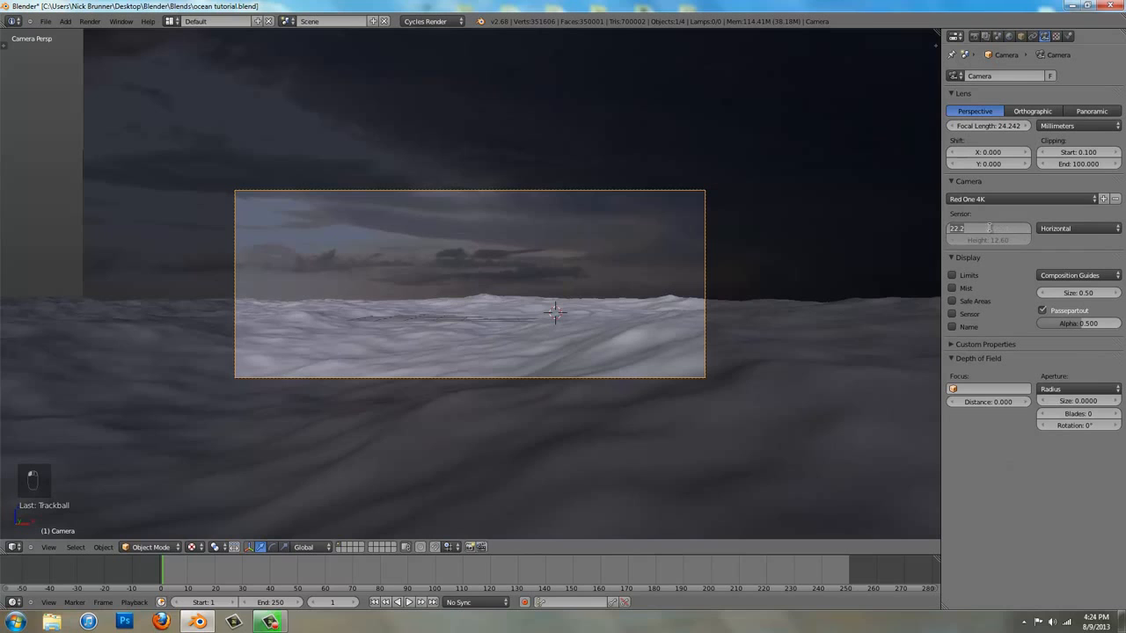
{"action": "type", "text": "32"}
{"action": "key", "text": "Return"}
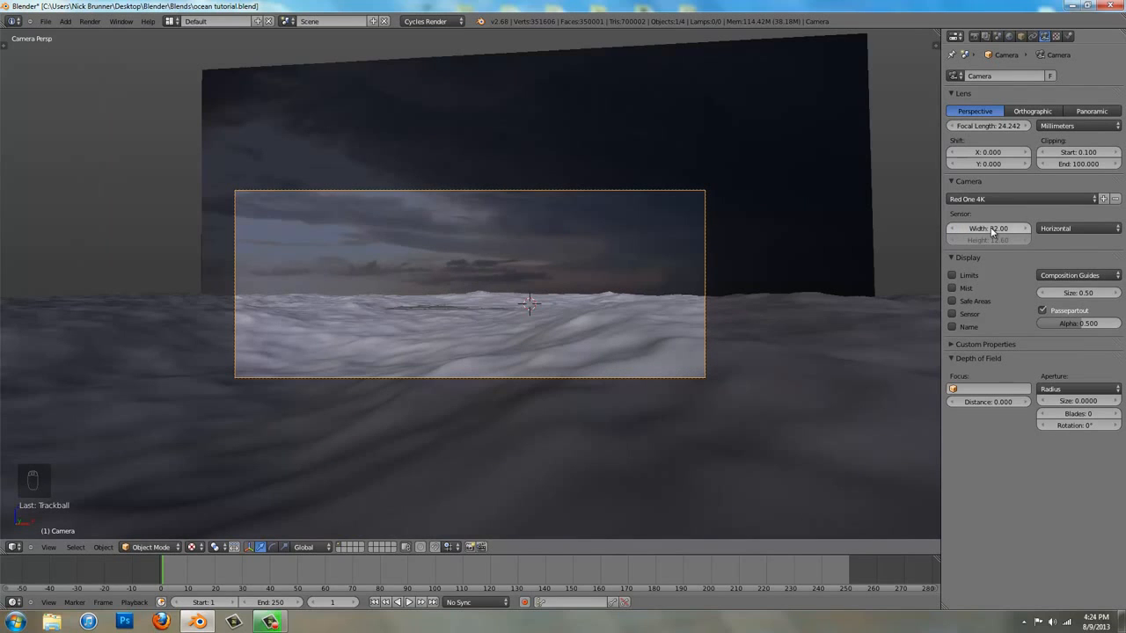
Show rule-of-thirds composition guides on the camera and tilt it slightly with a trackball rotation to adjust the horizon
{"action": "left_click", "coordinate": [1078, 276]}
{"action": "left_click", "coordinate": [1062, 319]}
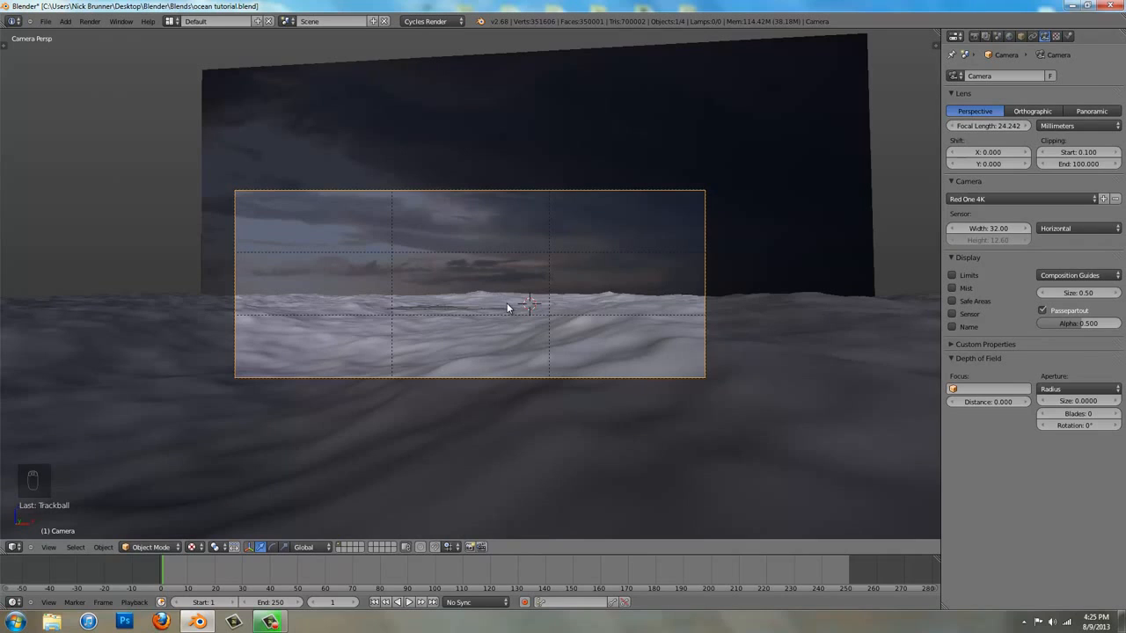
{"action": "key", "text": "r"}
{"action": "key", "text": "r"}
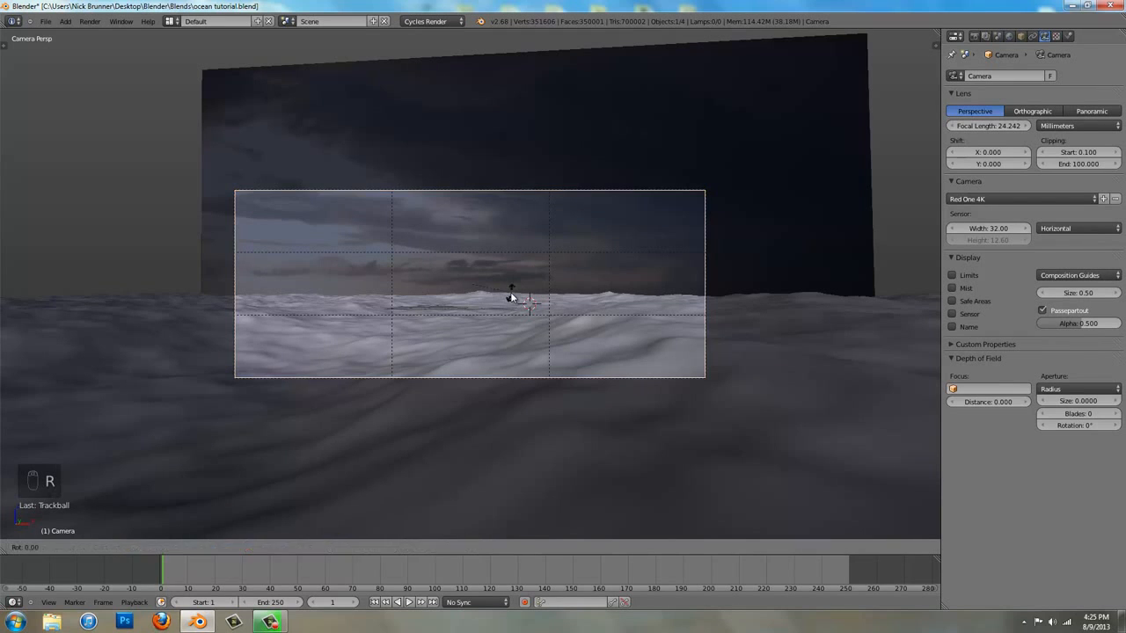
{"action": "left_click", "coordinate": [509, 293]}
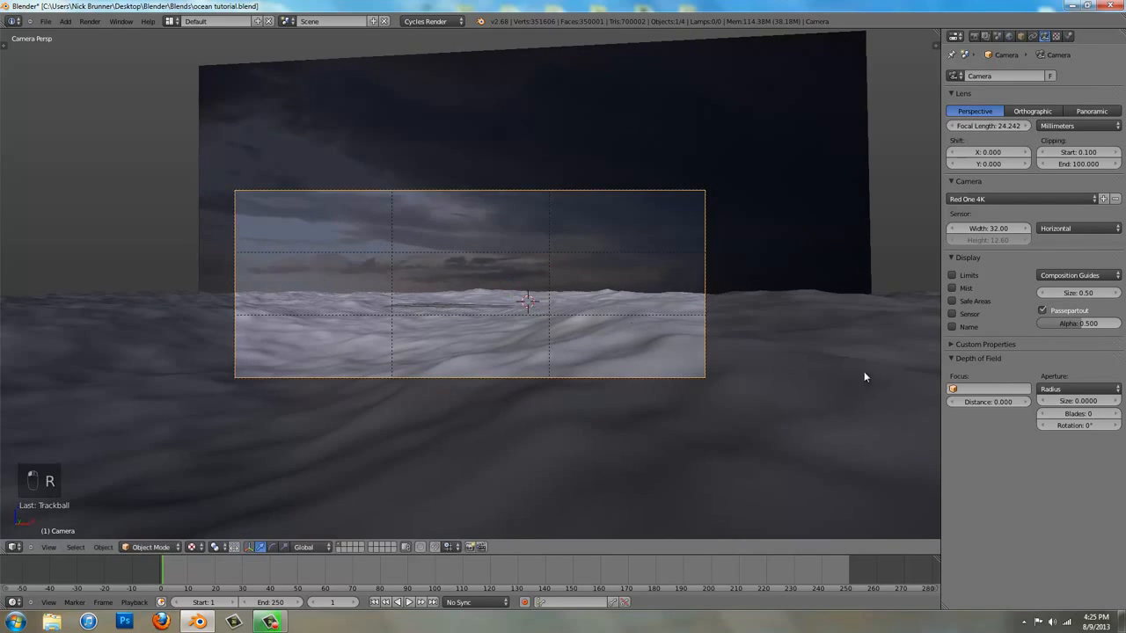
Display the camera's limits, and set its depth of field distance to 10 in a perspective view of the ocean
{"action": "left_click", "coordinate": [973, 272]}
{"action": "middle_click_drag", "start_coordinate": [421, 197], "coordinate": [505, 235]}
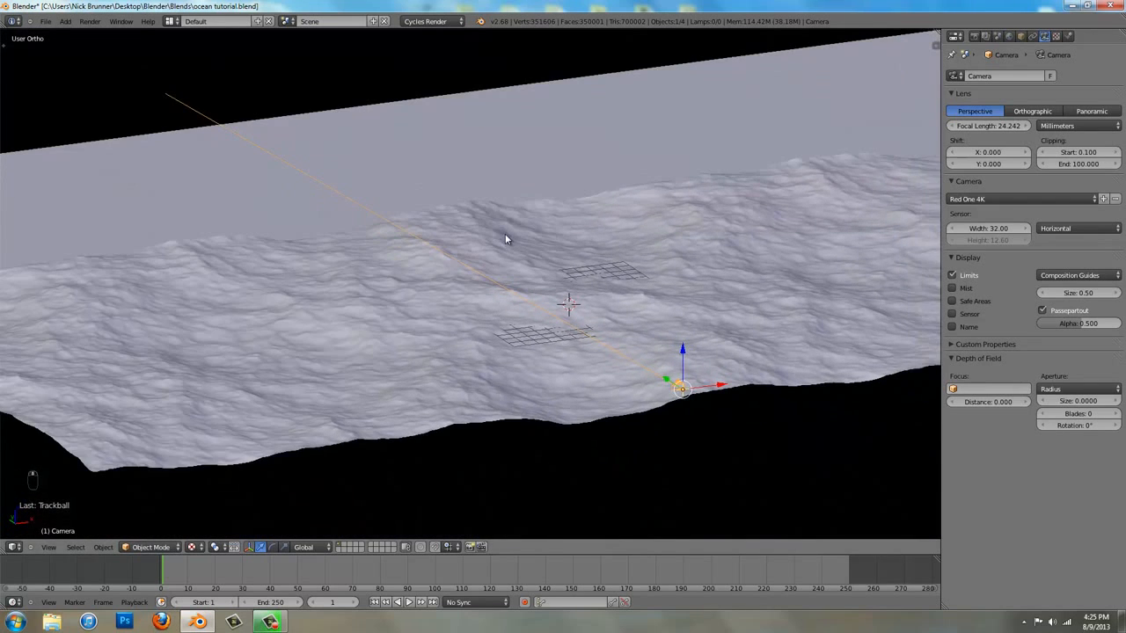
{"action": "key", "text": "KP_5"}
{"action": "scroll", "coordinate": [528, 282], "scroll_direction": "up", "scroll_amount": 3}
{"action": "scroll", "coordinate": [491, 253], "scroll_direction": "down", "scroll_amount": 2}
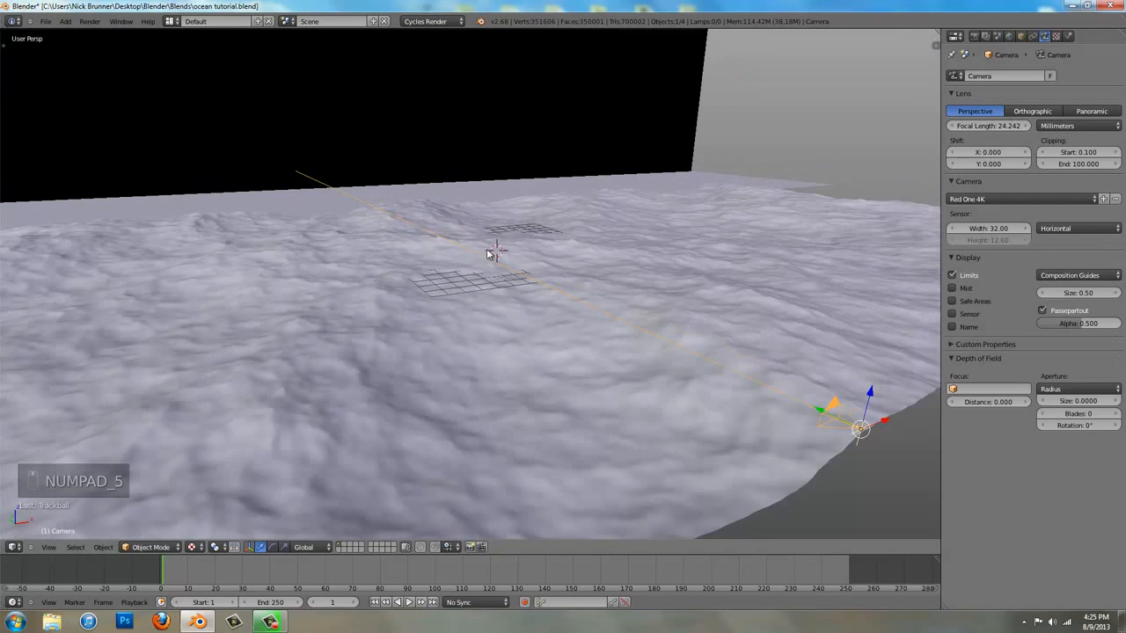
{"action": "left_click_drag", "start_coordinate": [986, 402], "coordinate": [1010, 402]}
{"action": "left_click", "coordinate": [995, 402]}
{"action": "type", "text": "1"}
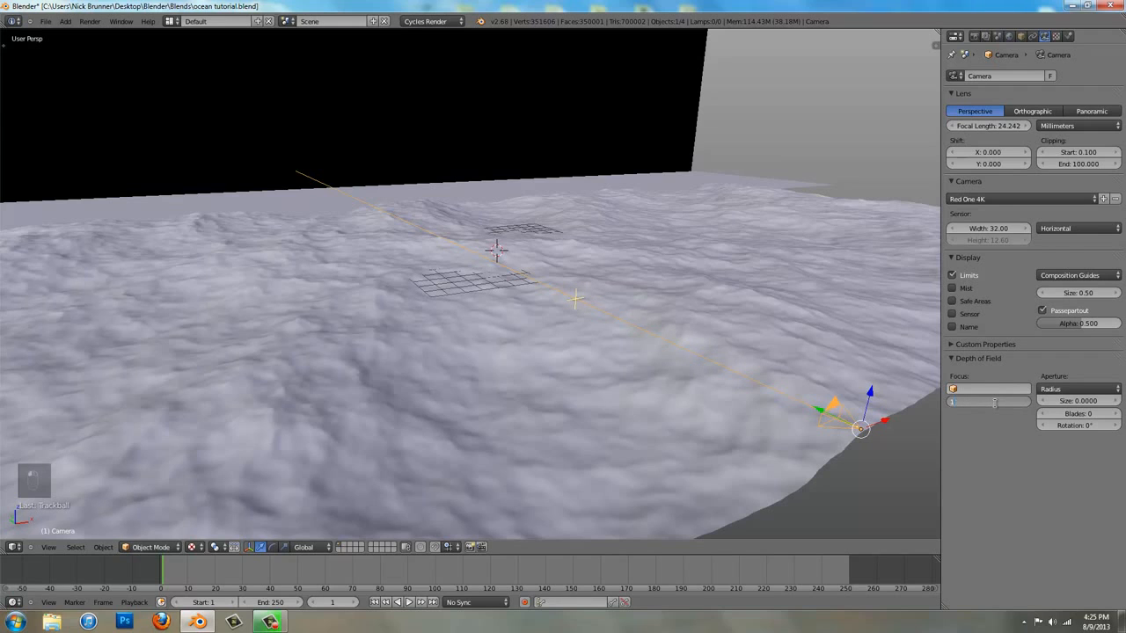
{"action": "type", "text": "0"}
{"action": "key", "text": "Return"}
Change the depth of field aperture type to F/stop and set its number to 3.0
{"action": "left_click", "coordinate": [1056, 389]}
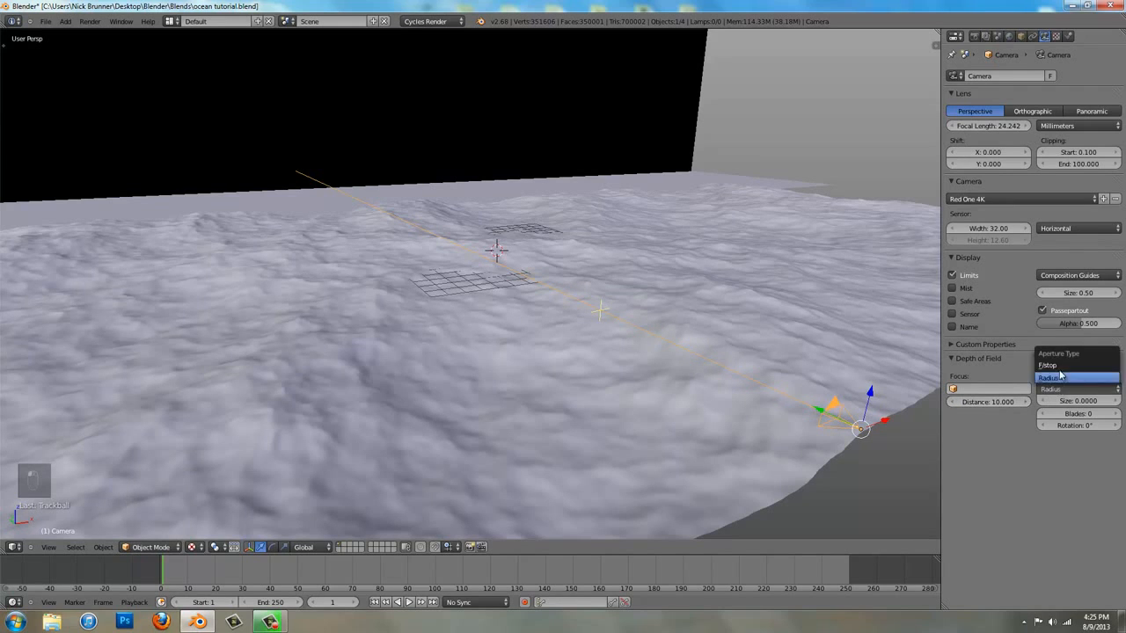
{"action": "left_click", "coordinate": [1061, 370]}
{"action": "left_click", "coordinate": [1075, 401]}
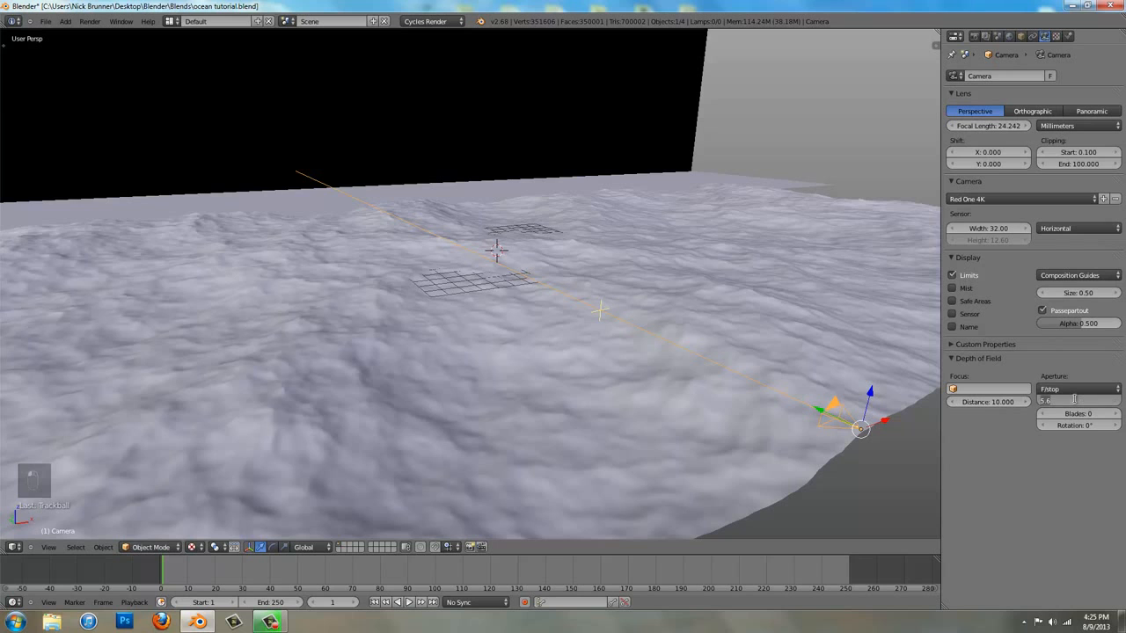
{"action": "type", "text": "1"}
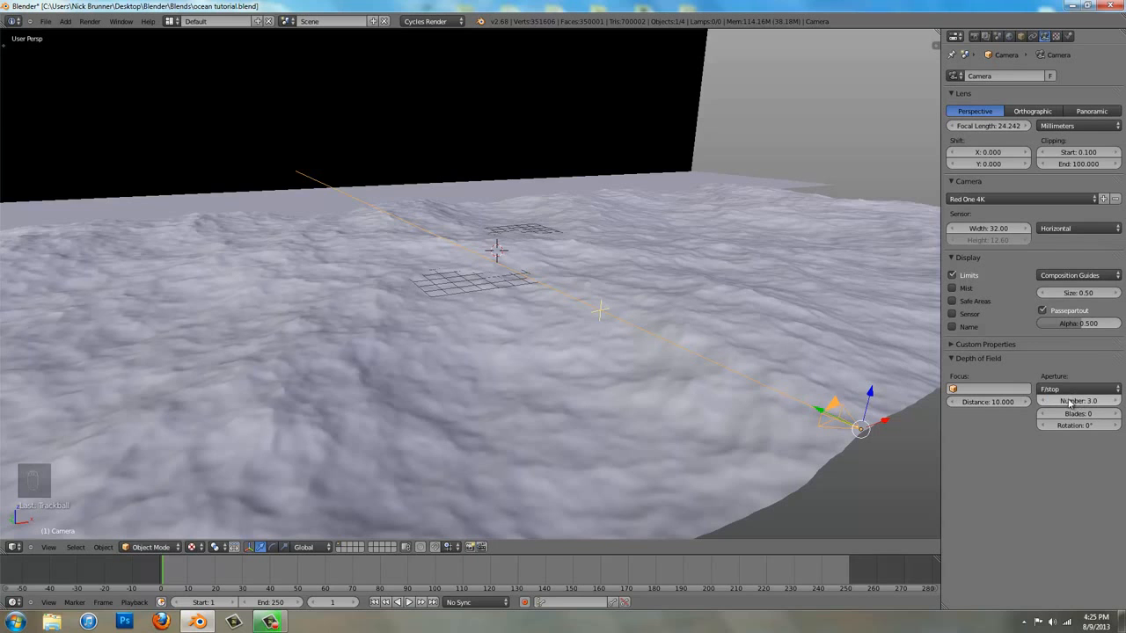
Lower the camera slightly along the Z axis while looking through it, and save the file
{"action": "key", "text": "Return"}
{"action": "key", "text": "KP_0"}
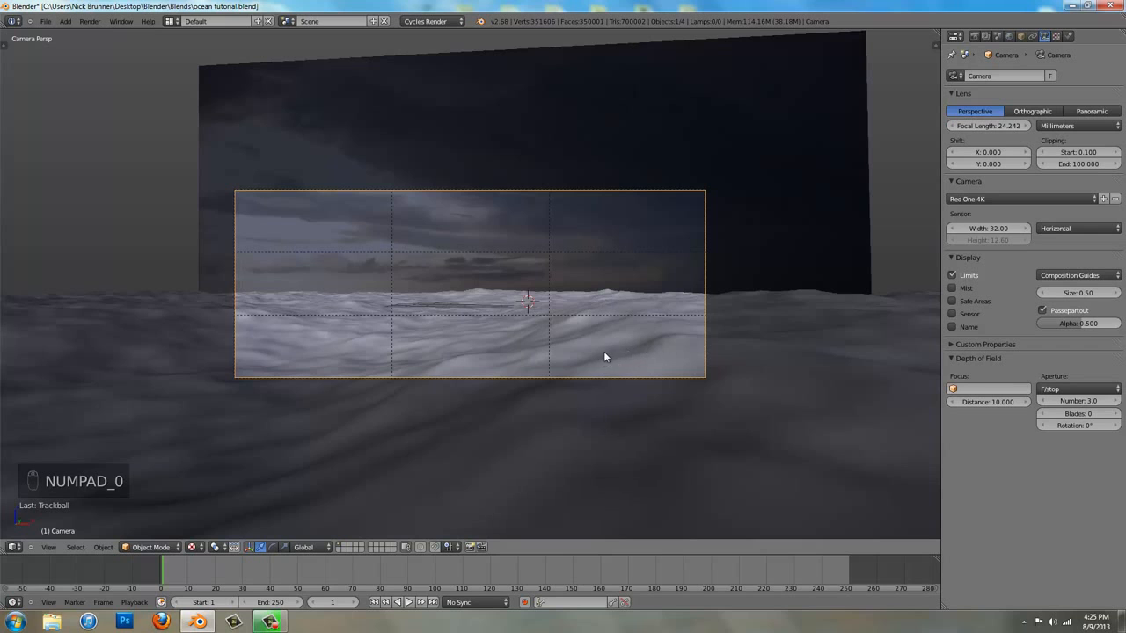
{"action": "key", "text": "g"}
{"action": "key", "text": "z"}
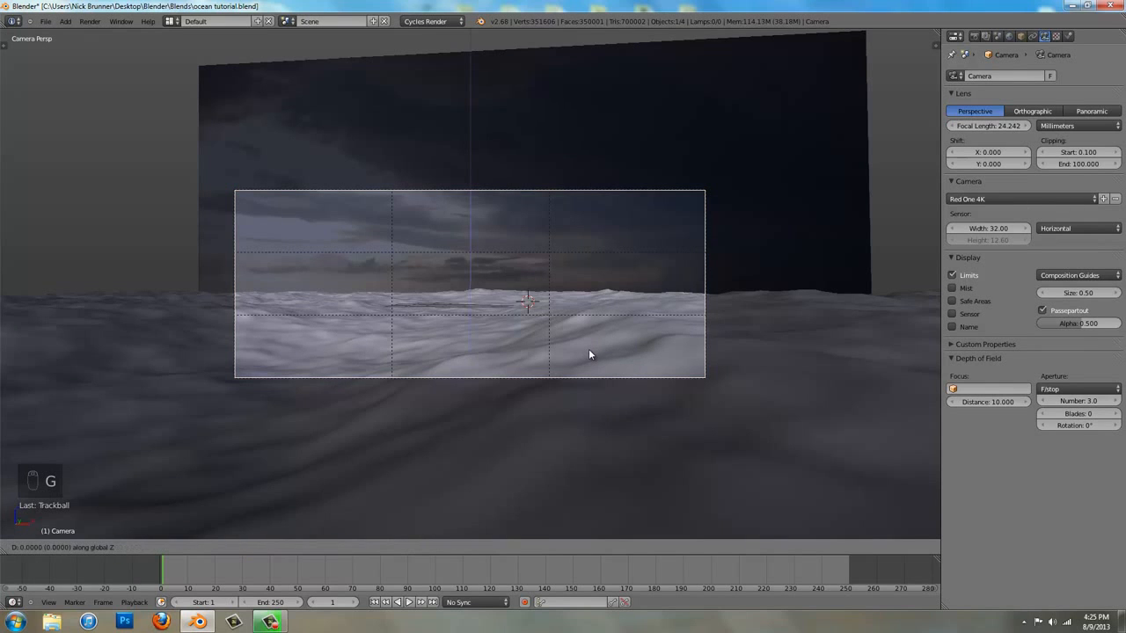
{"action": "left_click", "coordinate": [580, 466]}
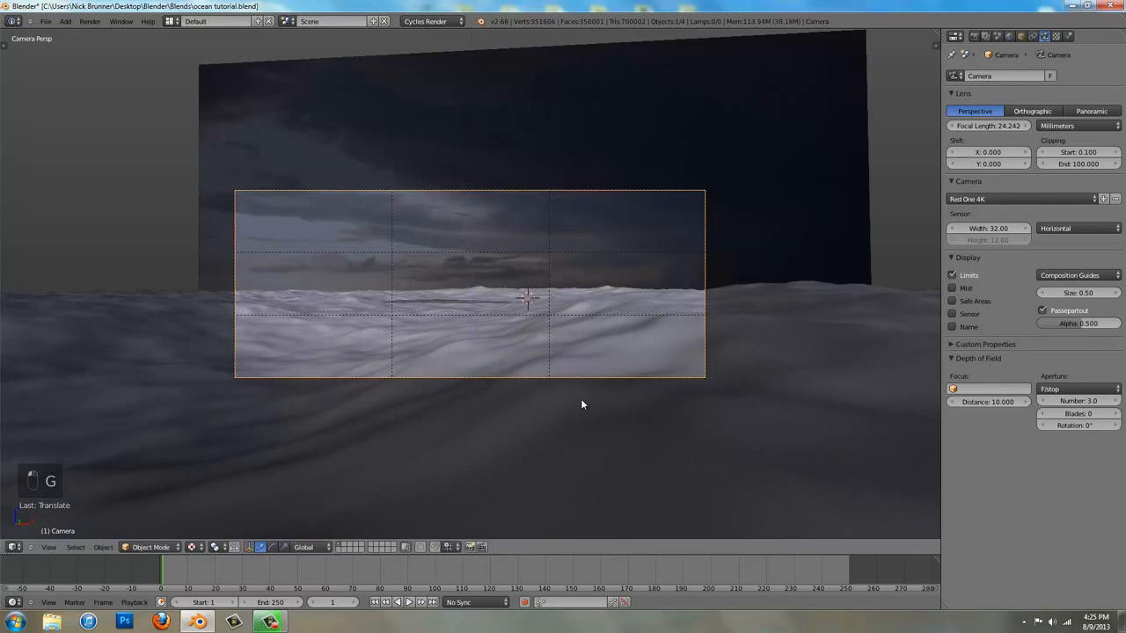
{"action": "key", "text": "ctrl+s"}
{"action": "scroll", "coordinate": [582, 405], "scroll_direction": "up", "scroll_amount": 2}
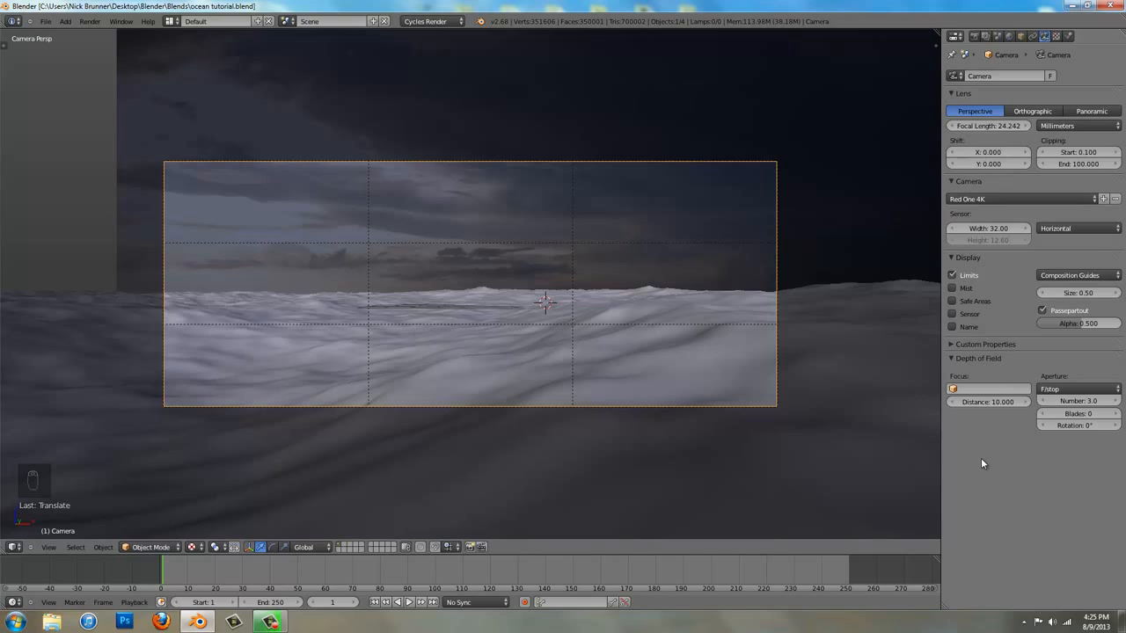
Change the wavy ocean surface's material from diffuse to the Glass BSDF shader
{"action": "right_click", "coordinate": [846, 397]}
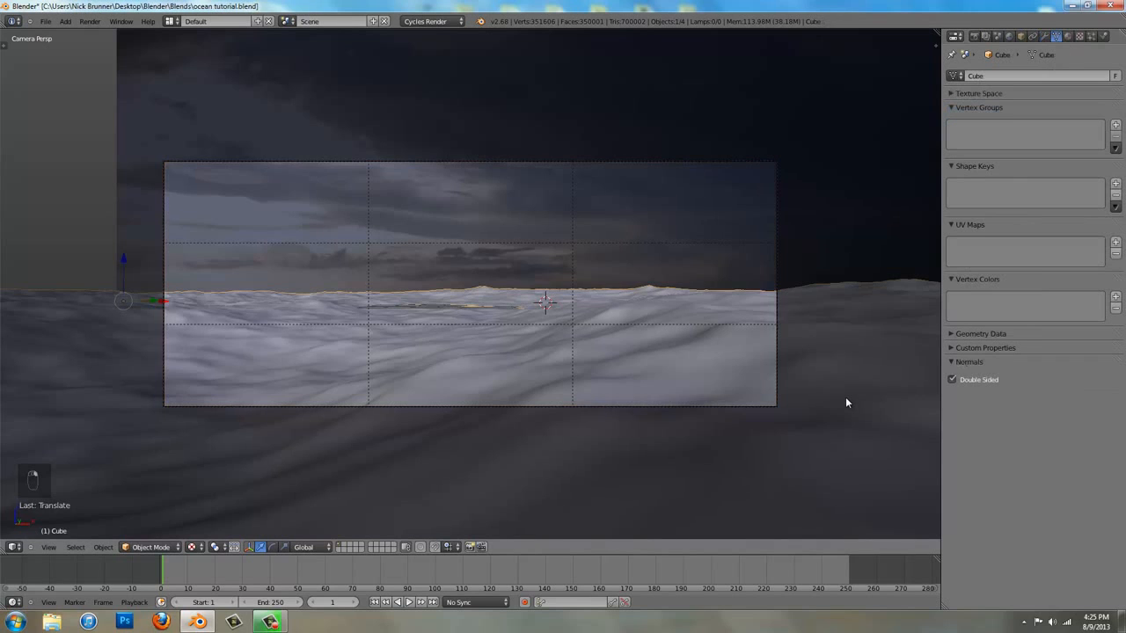
{"action": "left_click", "coordinate": [1068, 37]}
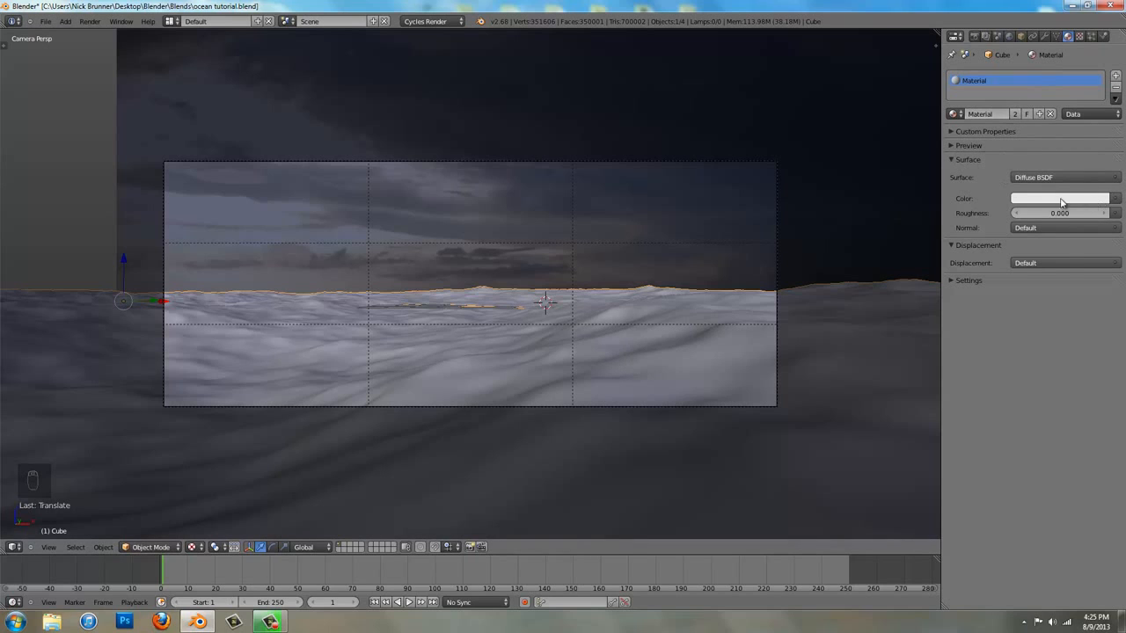
{"action": "left_click", "coordinate": [1045, 177]}
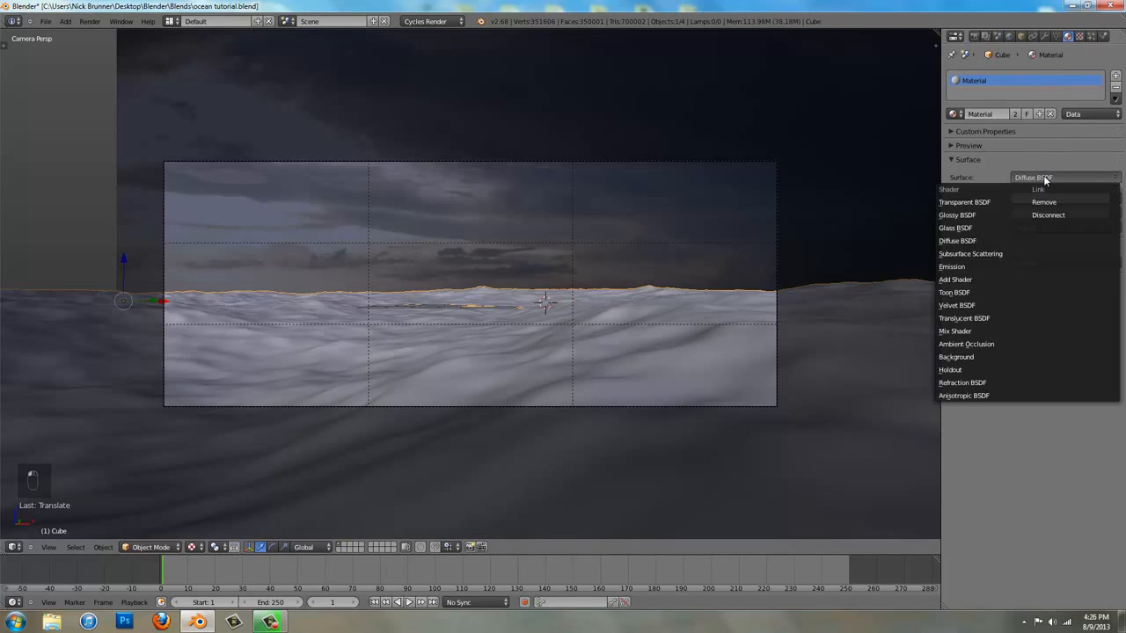
{"action": "left_click", "coordinate": [998, 230]}
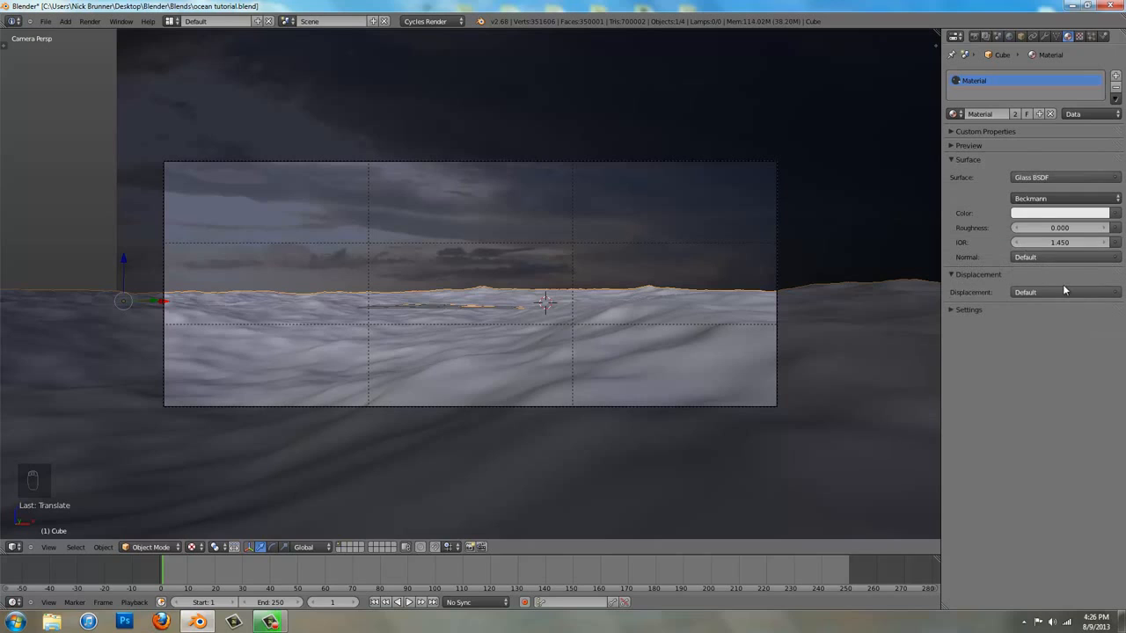
Set the ocean glass material's roughness to 0.200 and its IOR to 1.333
{"action": "left_click", "coordinate": [1105, 228]}
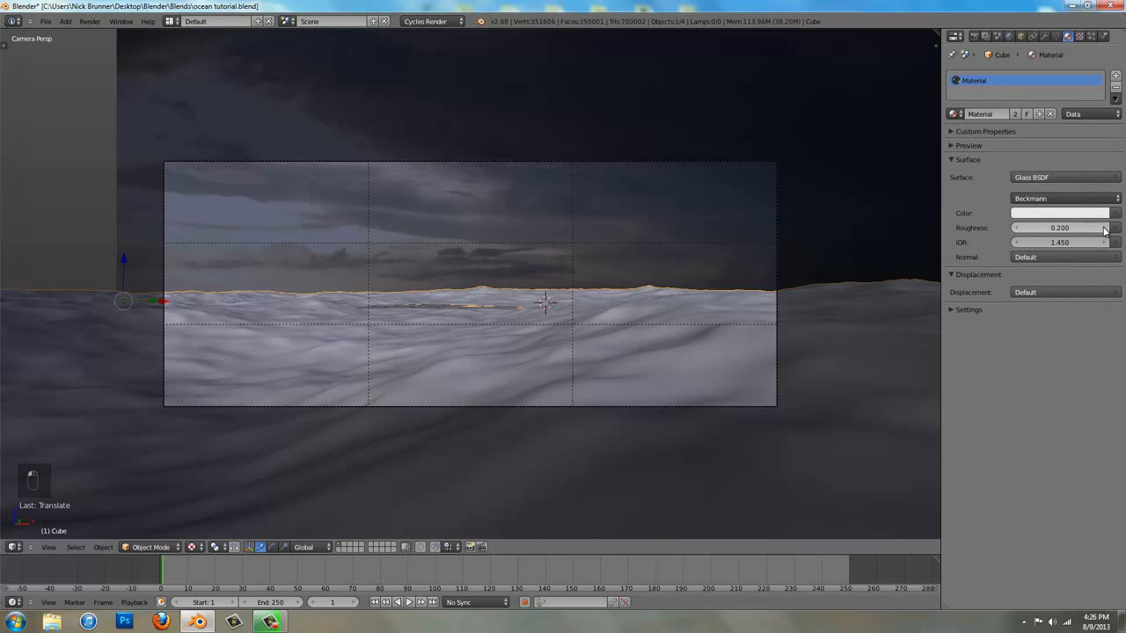
{"action": "left_click", "coordinate": [1058, 243]}
{"action": "type", "text": "1"}
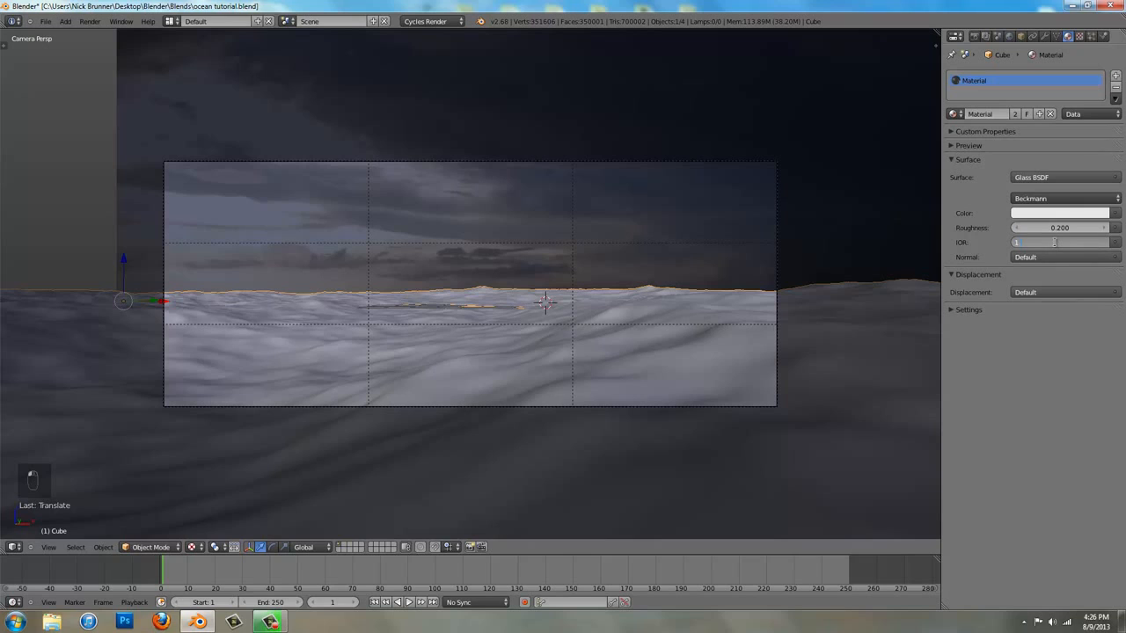
{"action": "type", "text": ".333"}
{"action": "key", "text": "Return"}
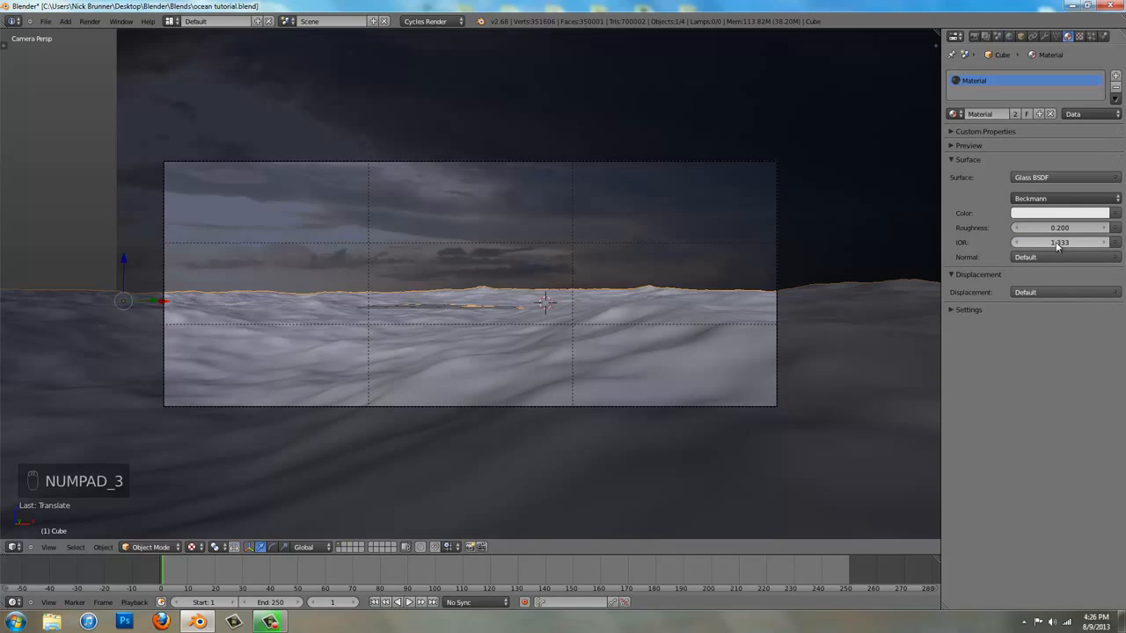
{"action": "left_click", "coordinate": [1077, 214]}
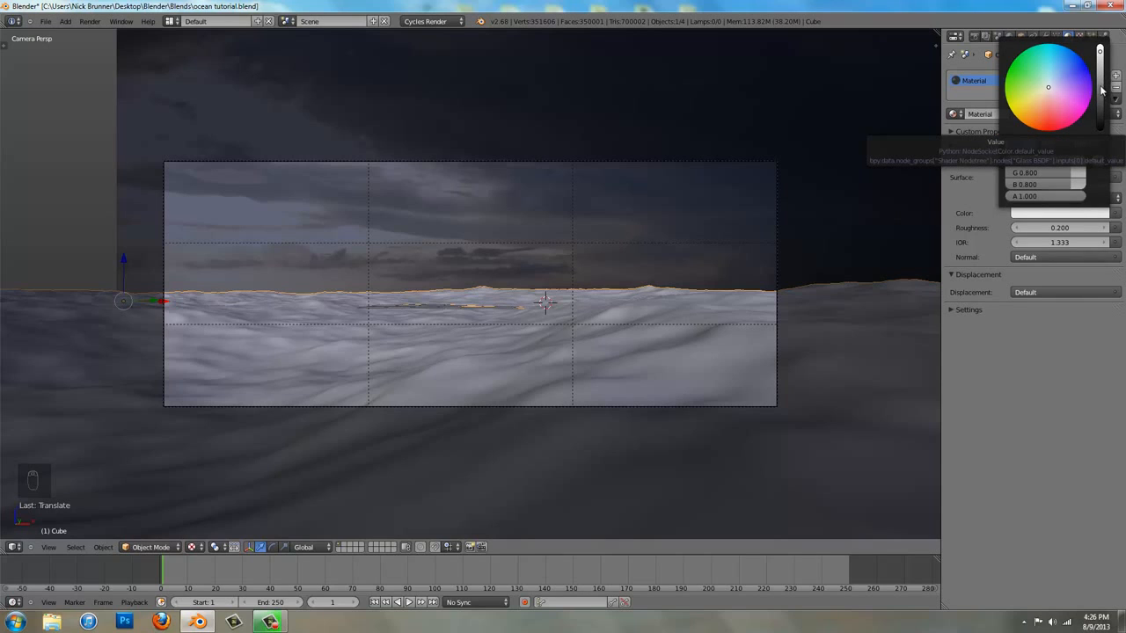
{"action": "left_click", "coordinate": [994, 112]}
{"action": "left_click", "coordinate": [1001, 372]}
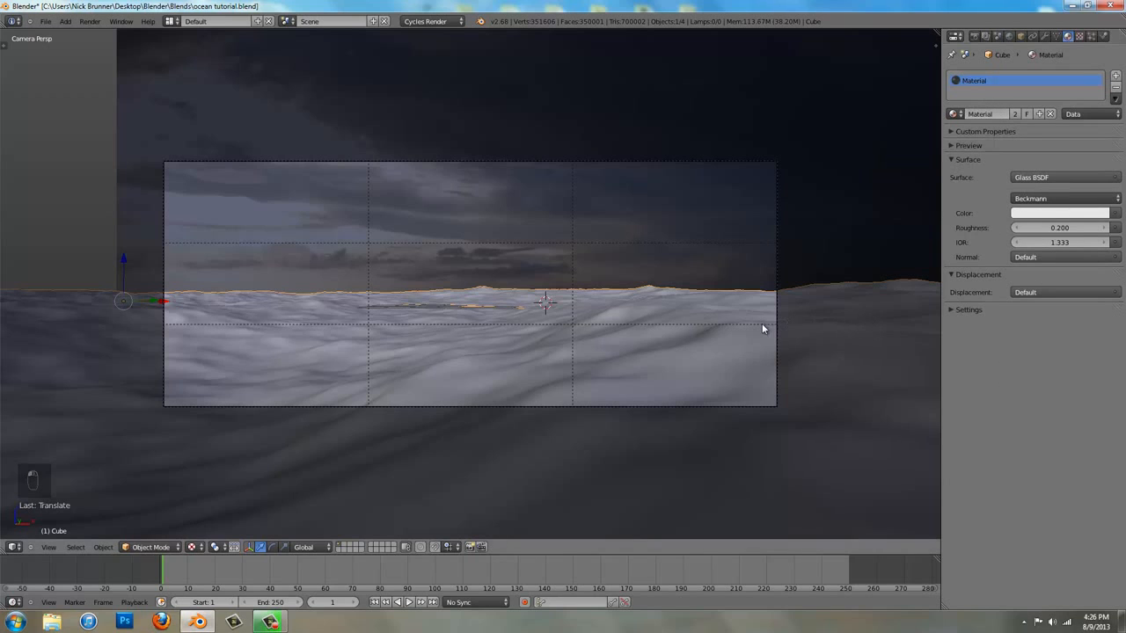
Darken the world background color to pure black
{"action": "right_click", "coordinate": [536, 162]}
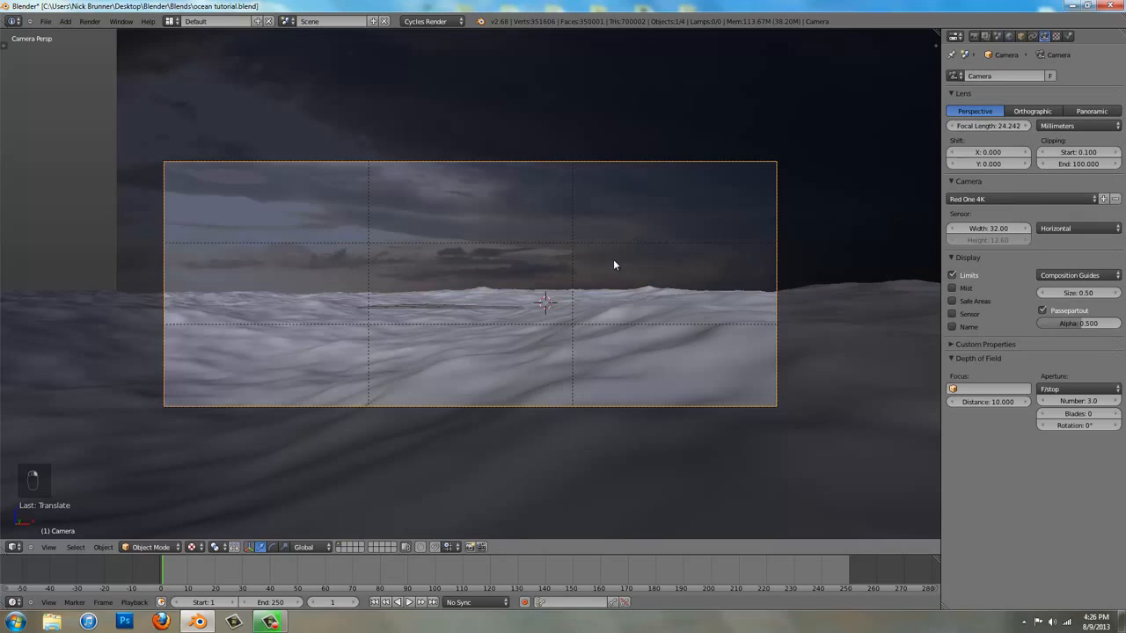
{"action": "left_click", "coordinate": [1009, 36]}
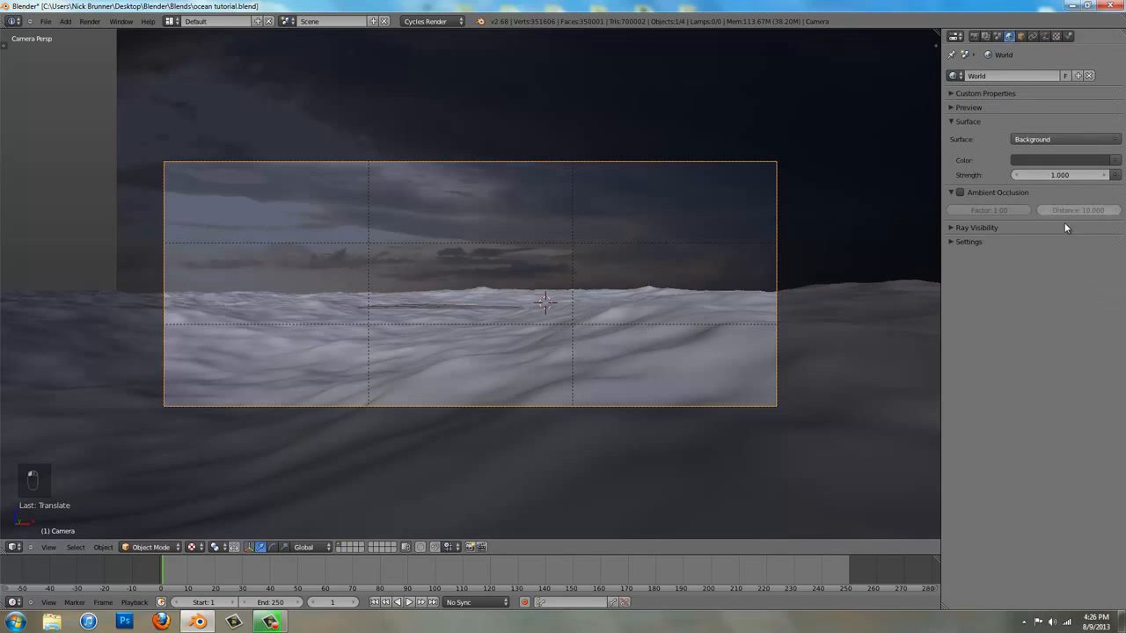
{"action": "left_click", "coordinate": [1068, 159]}
{"action": "left_click_drag", "start_coordinate": [1101, 244], "coordinate": [1102, 257]}
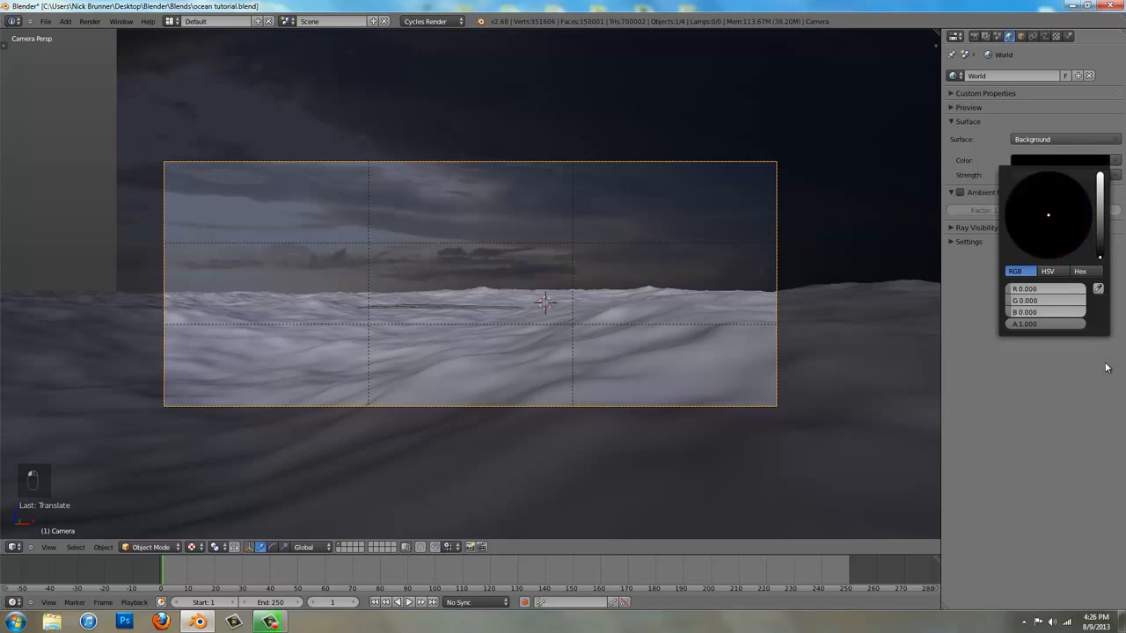
Switch the viewport to Rendered shading and set the render device to GPU Compute
{"action": "right_click", "coordinate": [705, 254]}
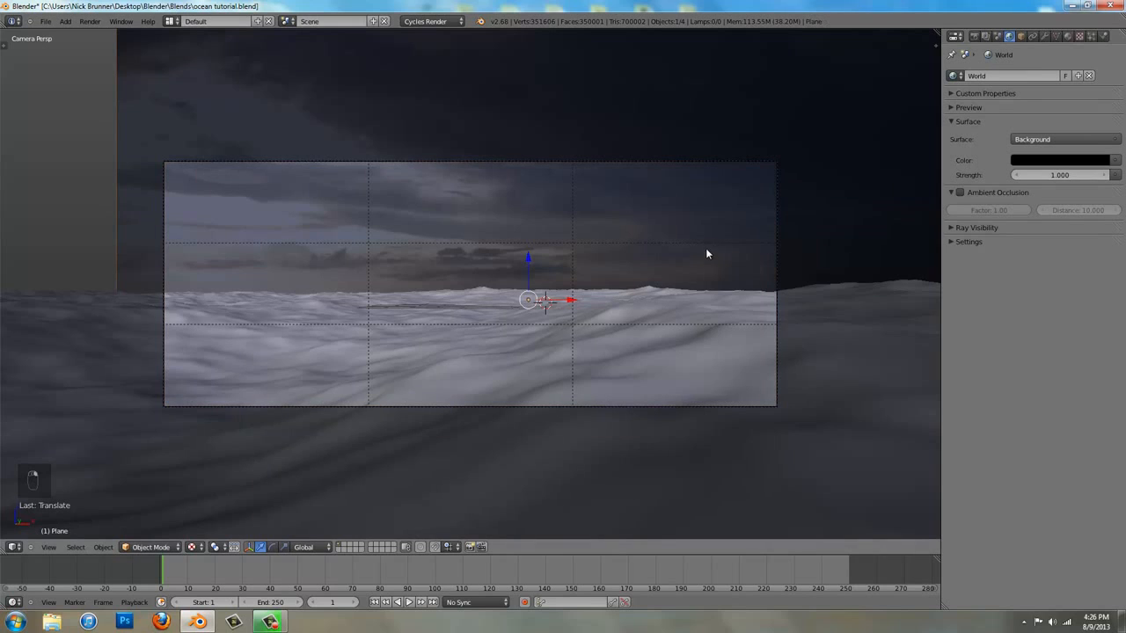
{"action": "left_click", "coordinate": [197, 547]}
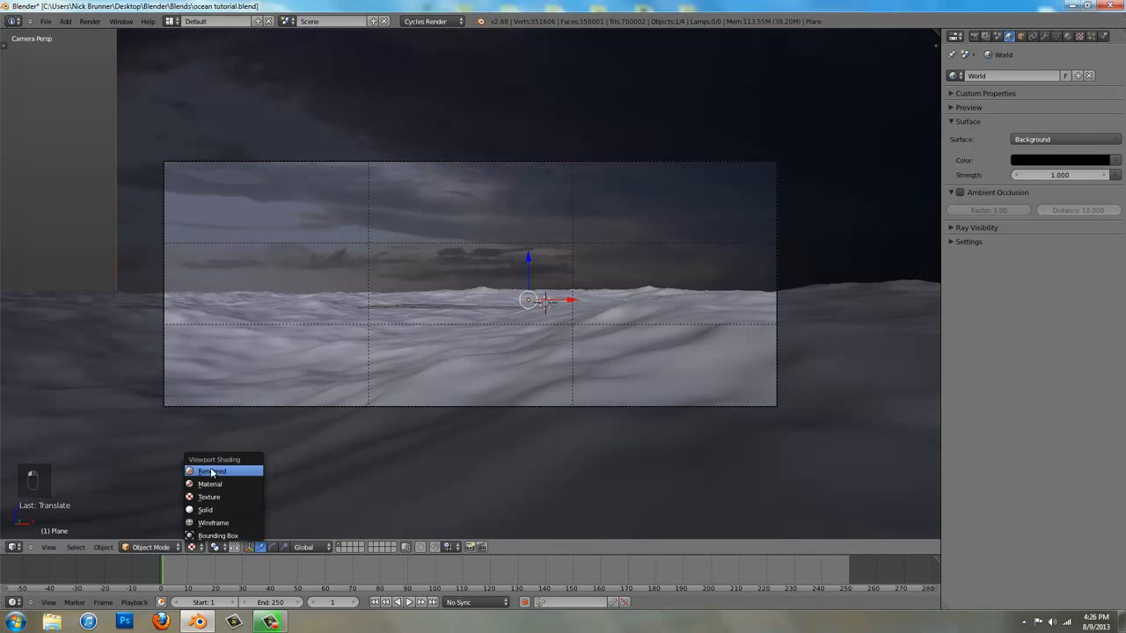
{"action": "left_click", "coordinate": [211, 472]}
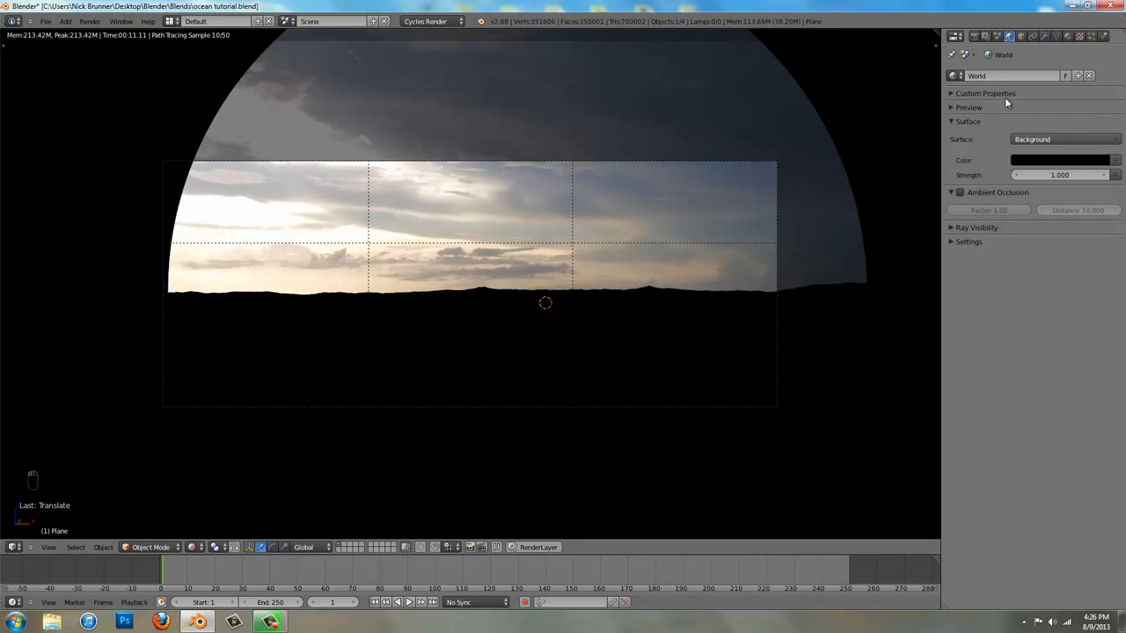
{"action": "left_click", "coordinate": [975, 37]}
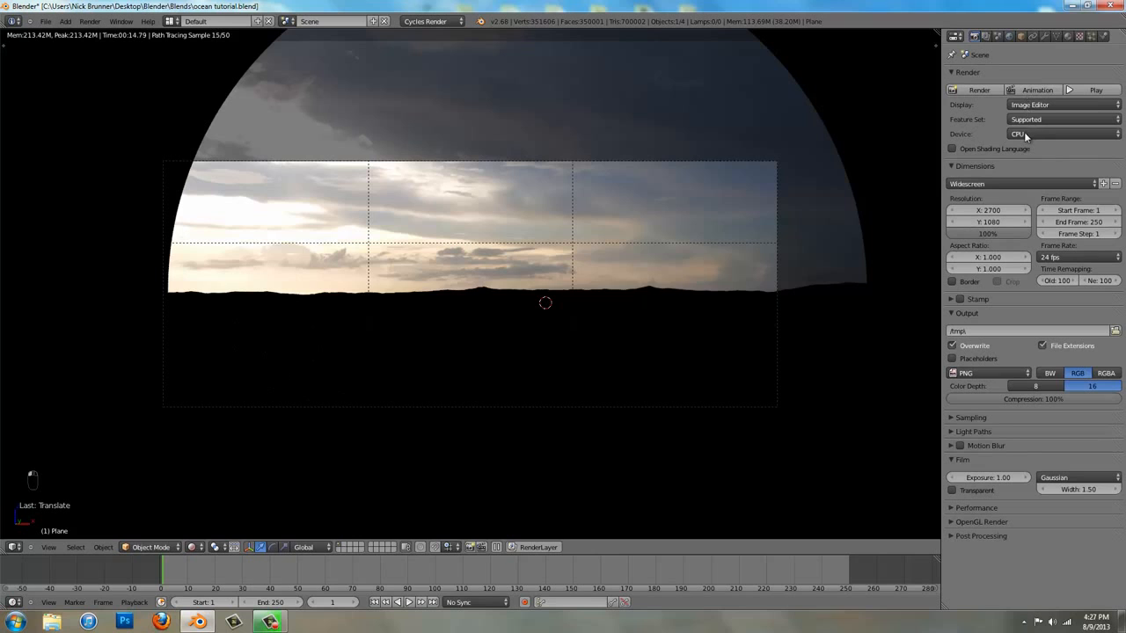
{"action": "left_click", "coordinate": [1037, 134]}
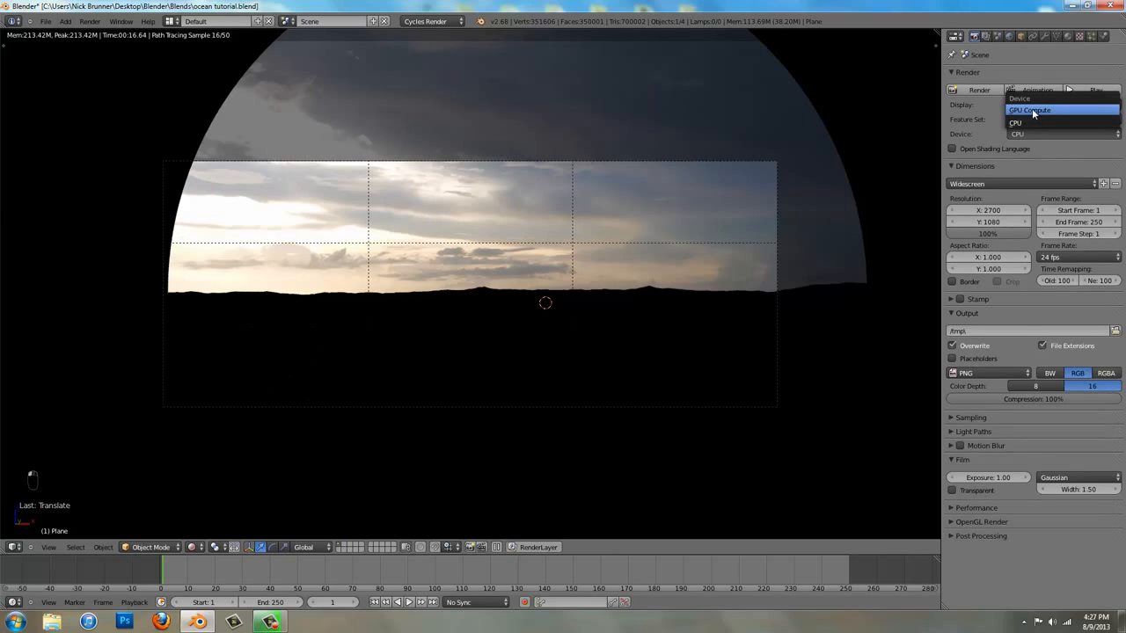
{"action": "left_click", "coordinate": [1032, 109]}
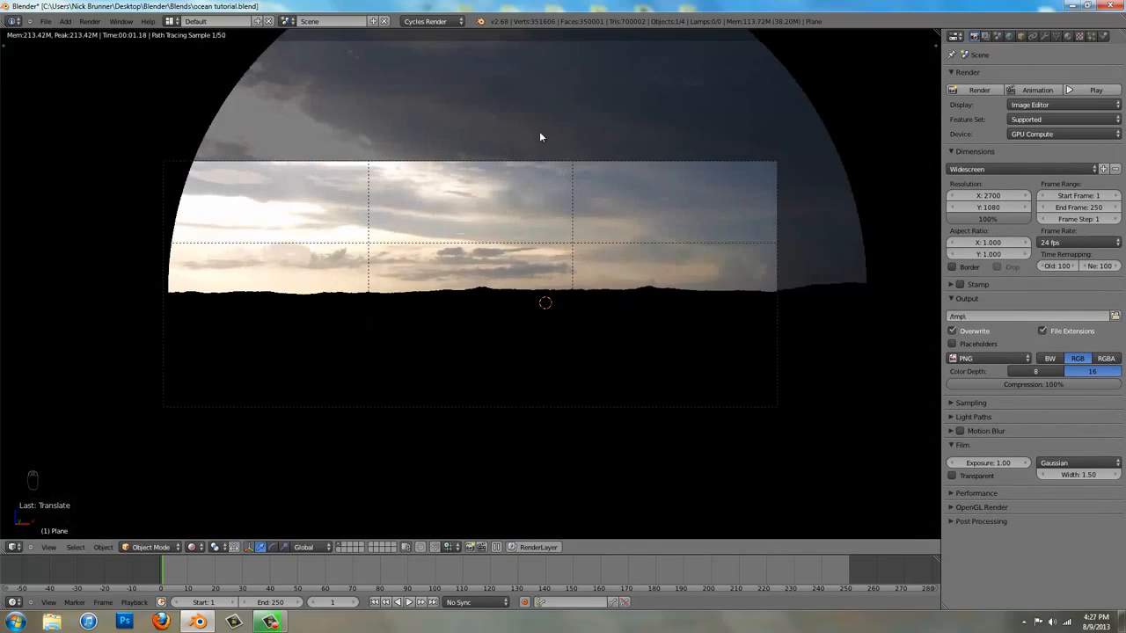
Set the camera's clipping end distance to 500
{"action": "right_click", "coordinate": [517, 161]}
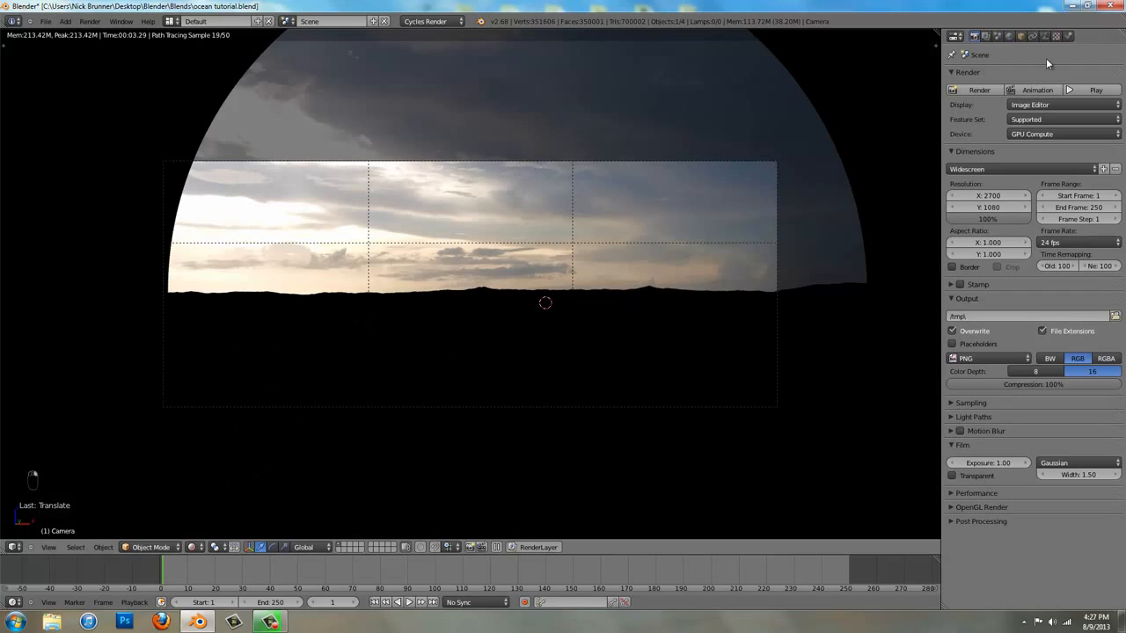
{"action": "left_click", "coordinate": [1044, 36]}
{"action": "left_click", "coordinate": [1077, 165]}
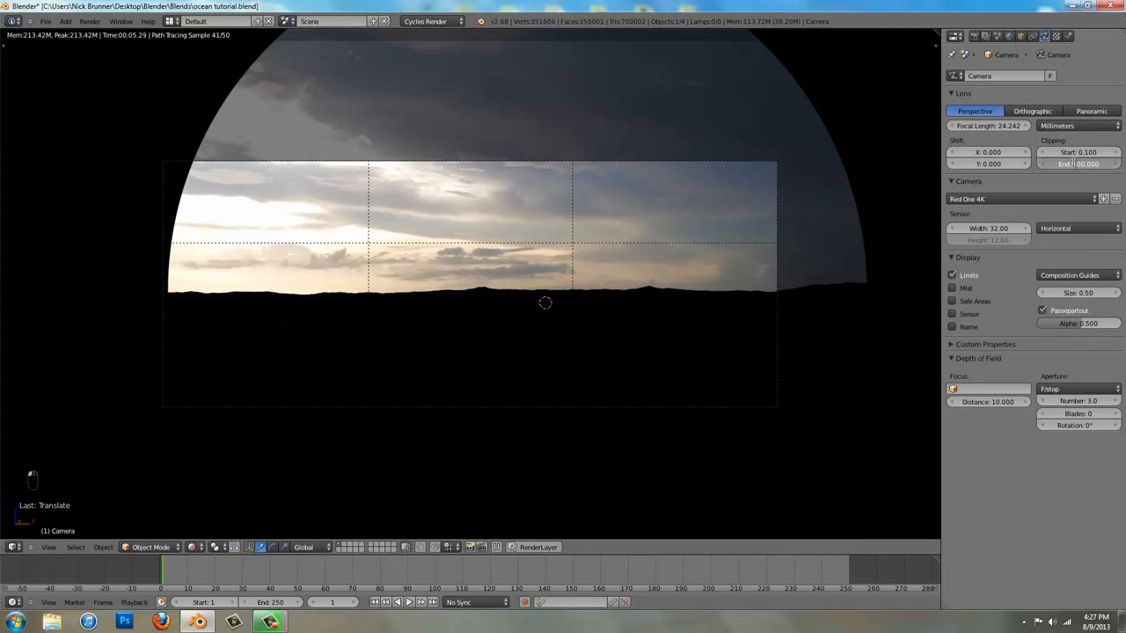
{"action": "type", "text": "500"}
{"action": "key", "text": "Return"}
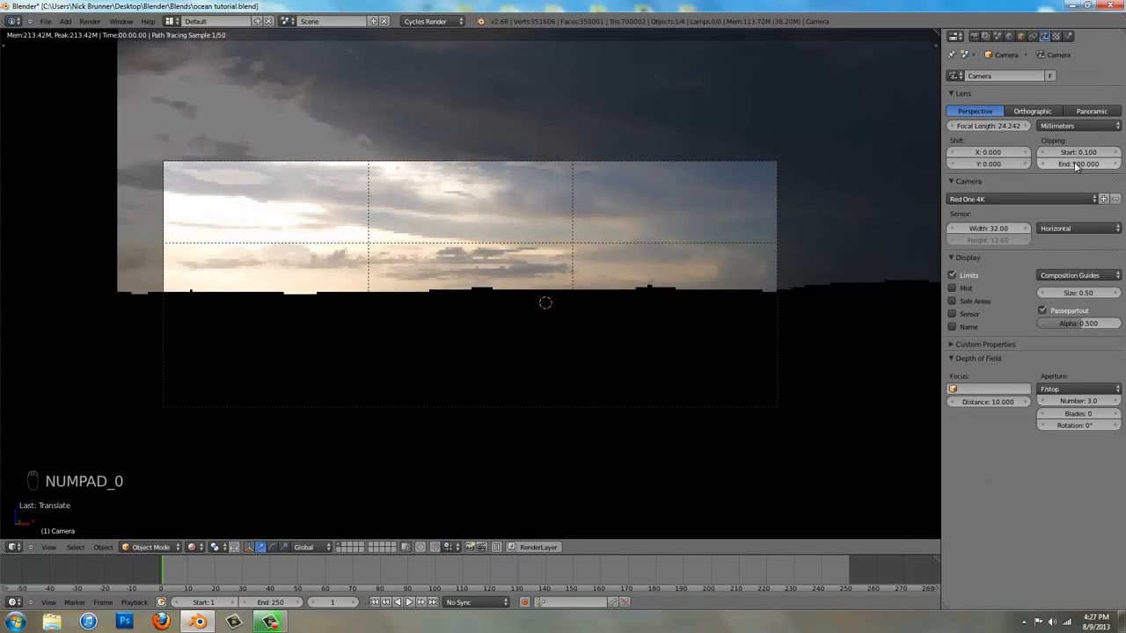
Disable shadow ray visibility for the sky backdrop plane
{"action": "right_click", "coordinate": [601, 215]}
{"action": "left_click", "coordinate": [1068, 36]}
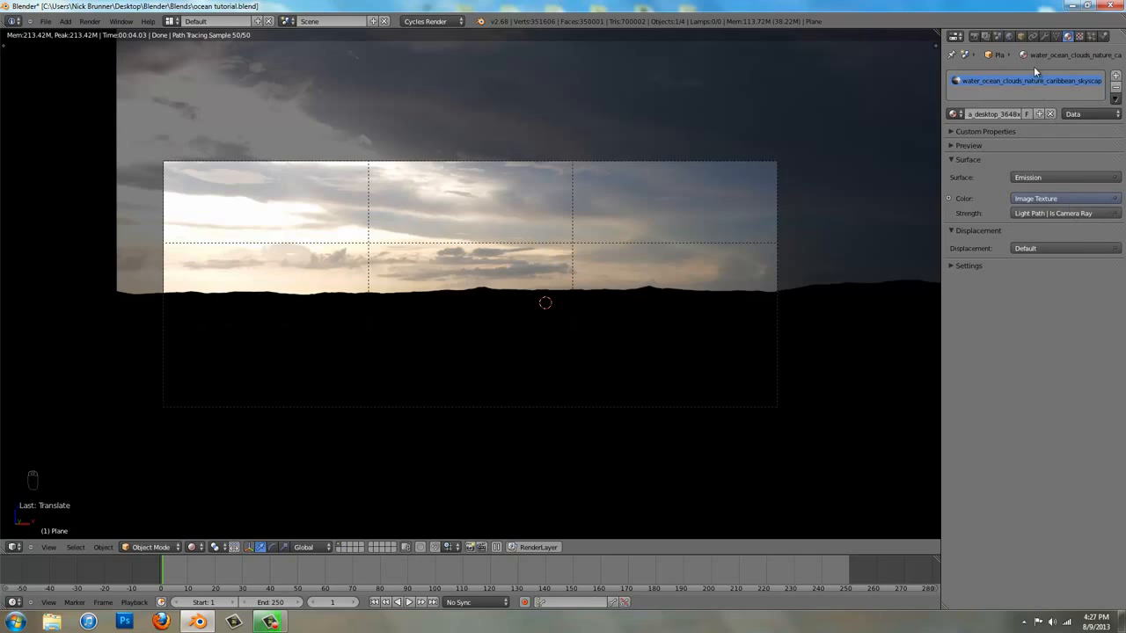
{"action": "left_click", "coordinate": [1020, 37]}
{"action": "left_click", "coordinate": [977, 491]}
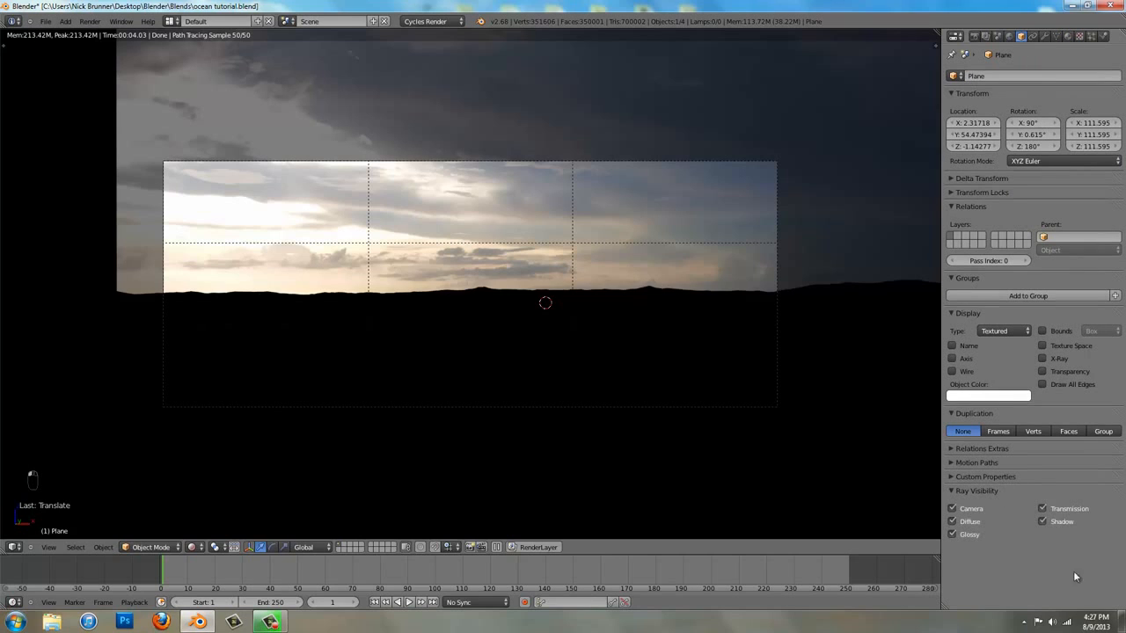
{"action": "left_click", "coordinate": [1059, 521]}
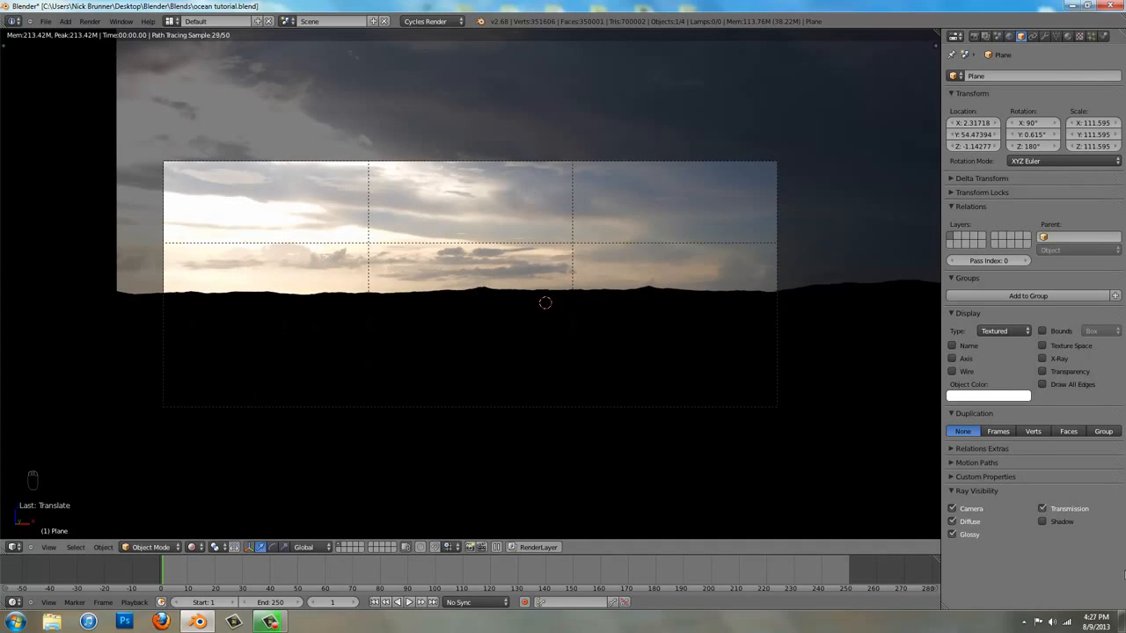
Remove the Light Path input from the emission strength of the sky backdrop's material
{"action": "left_click", "coordinate": [1067, 36]}
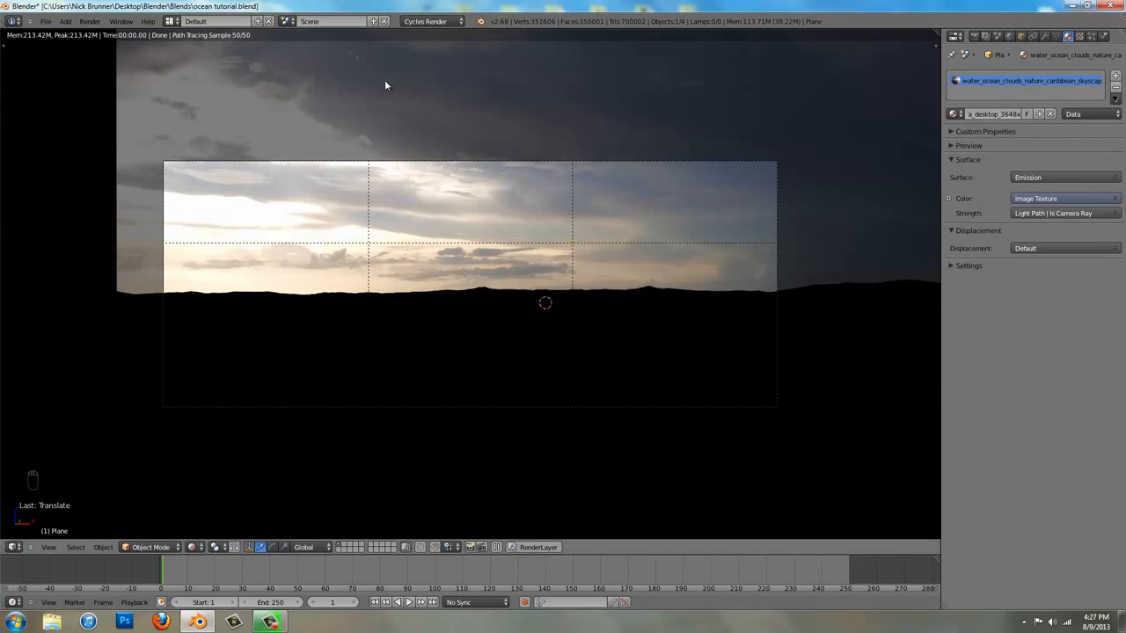
{"action": "left_click", "coordinate": [1064, 214]}
{"action": "left_click", "coordinate": [1047, 238]}
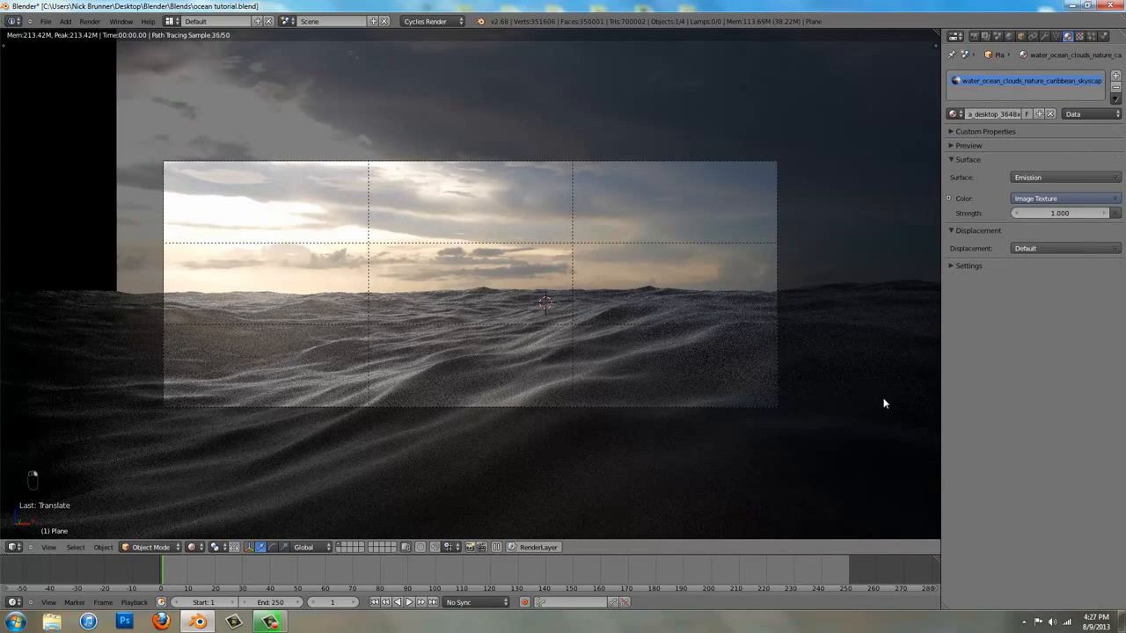
Scale down the sky backdrop plane and shift it sideways so it still fills the camera frame
{"action": "key", "text": "s"}
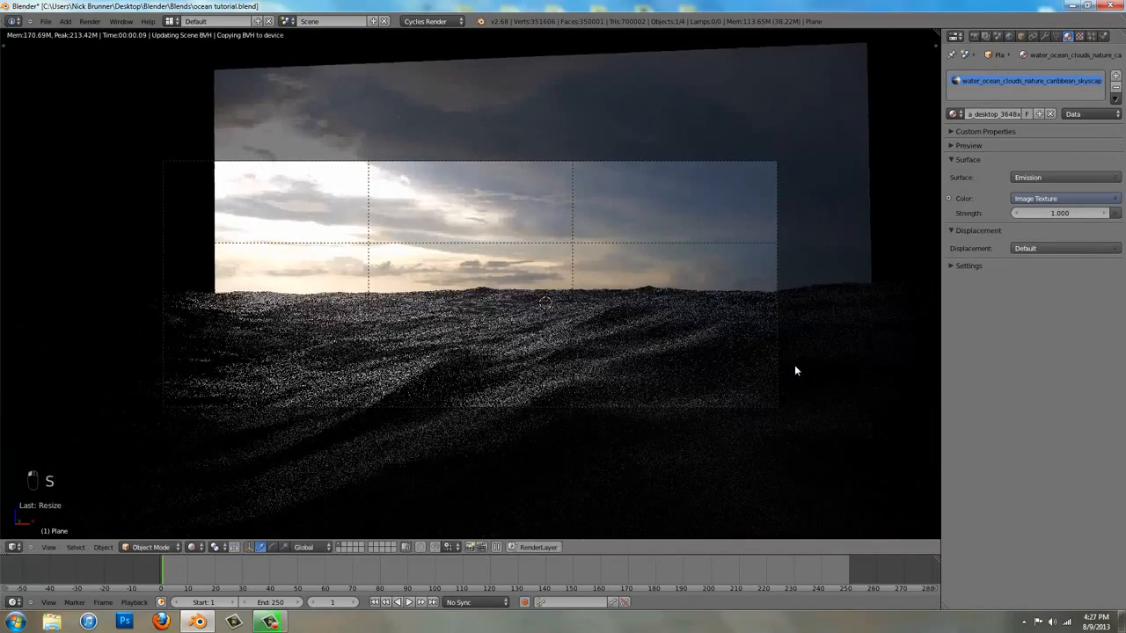
{"action": "left_click", "coordinate": [805, 358]}
{"action": "key", "text": "g"}
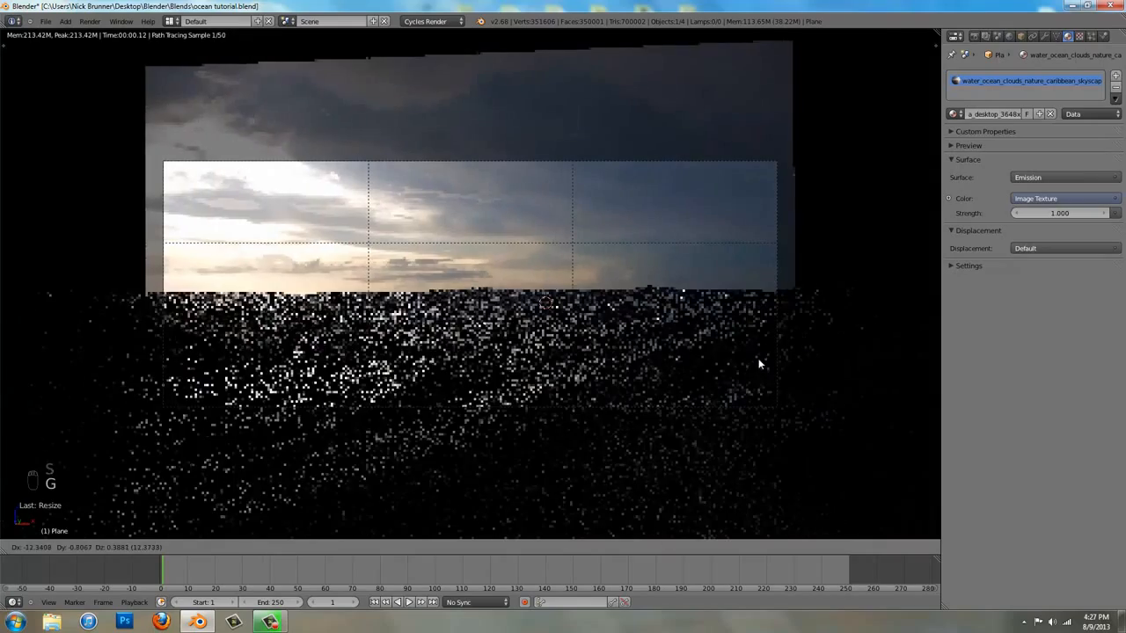
{"action": "left_click", "coordinate": [764, 365]}
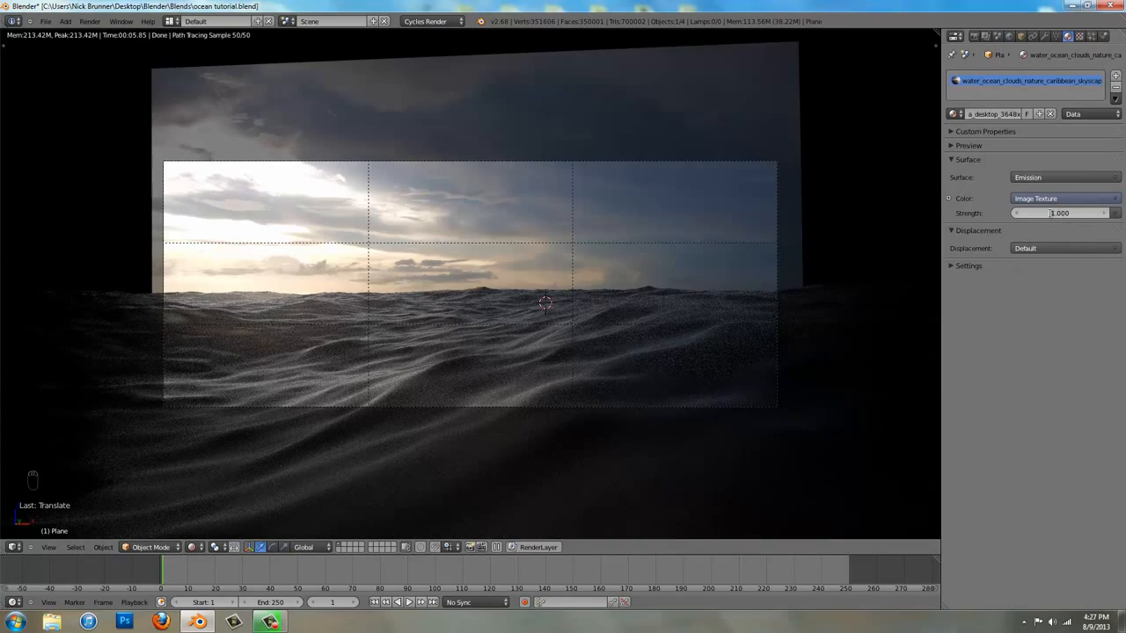
Raise the sky backdrop's emission strength to 1.200
{"action": "left_click", "coordinate": [1102, 214]}
{"action": "left_click", "coordinate": [1103, 213]}
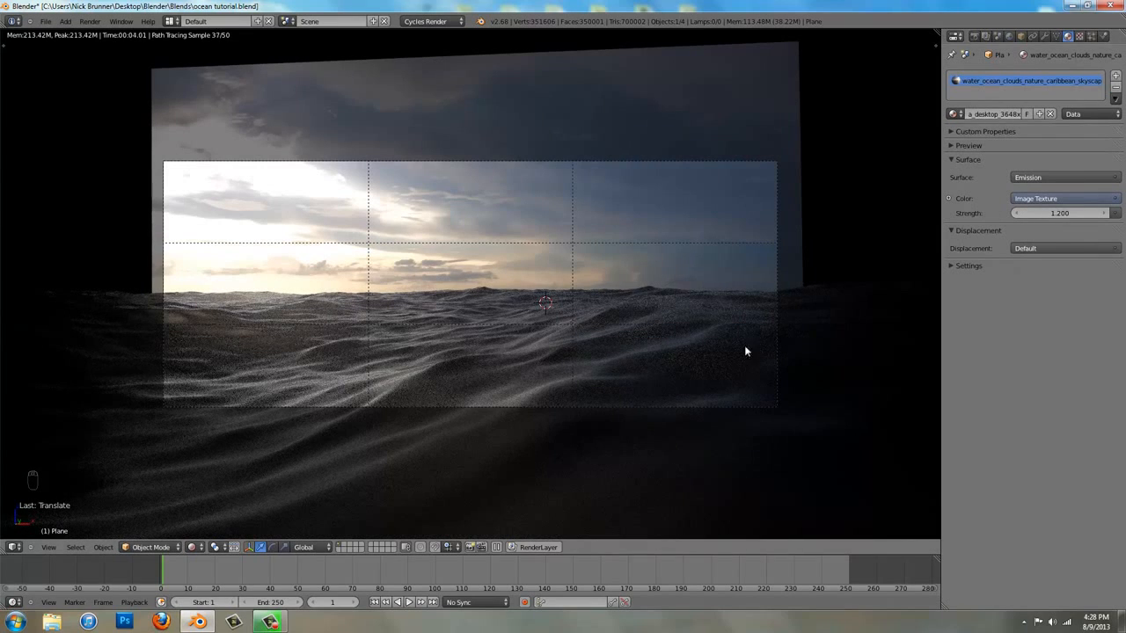
Brighten the ocean surface's glass color to pure white
{"action": "right_click", "coordinate": [666, 326]}
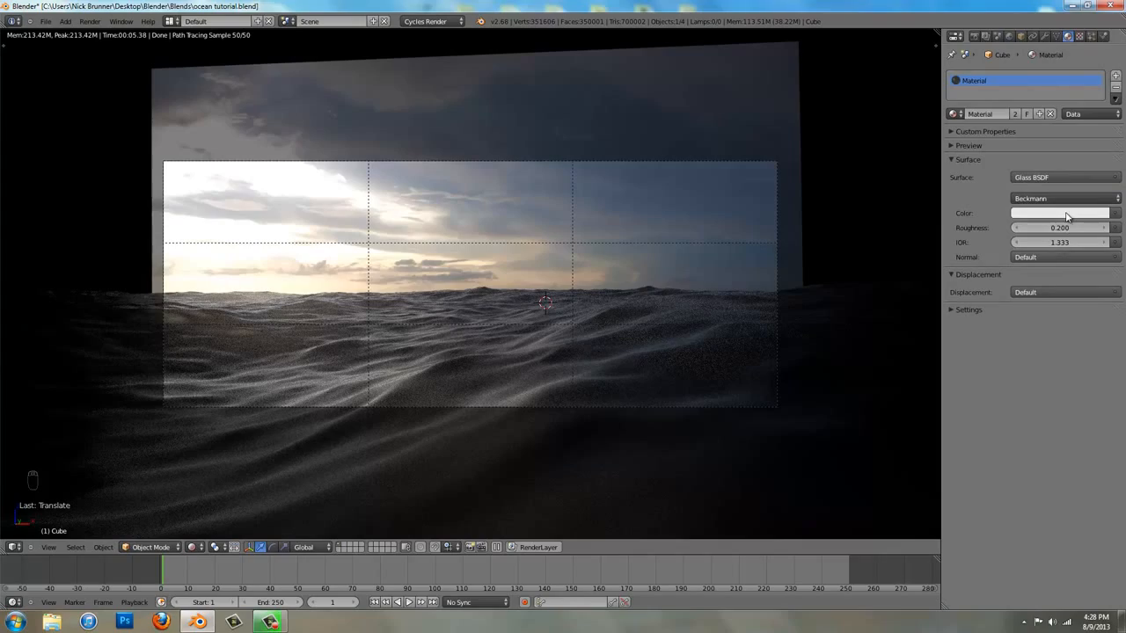
{"action": "left_click", "coordinate": [1066, 216]}
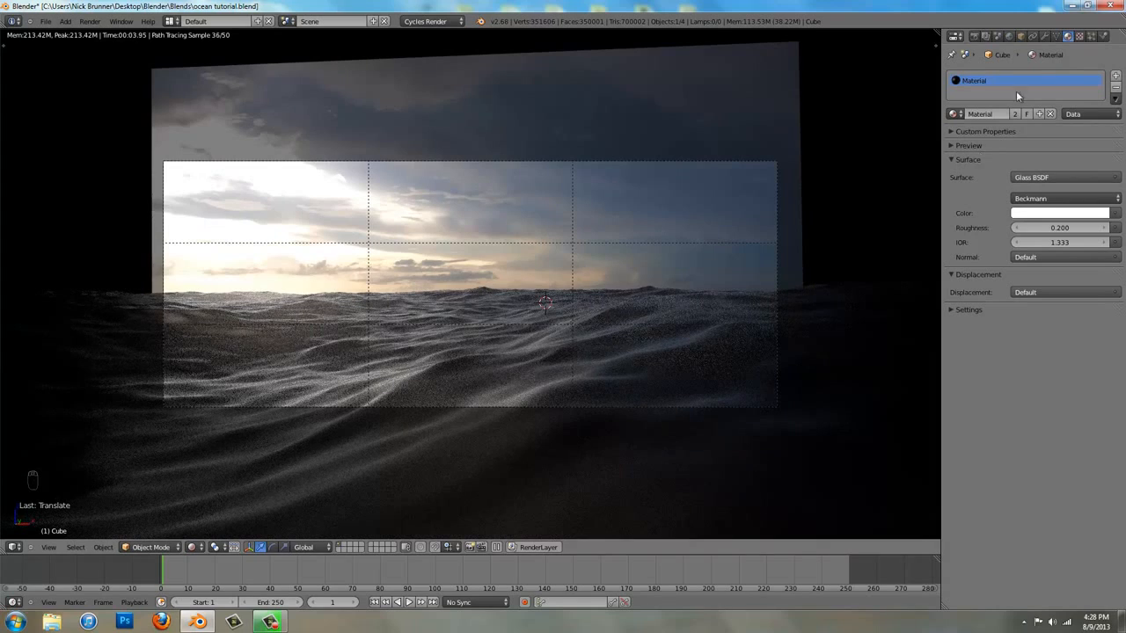
Enable border rendering so only the camera frame is rendered, and set the render samples to 400
{"action": "left_click", "coordinate": [975, 36]}
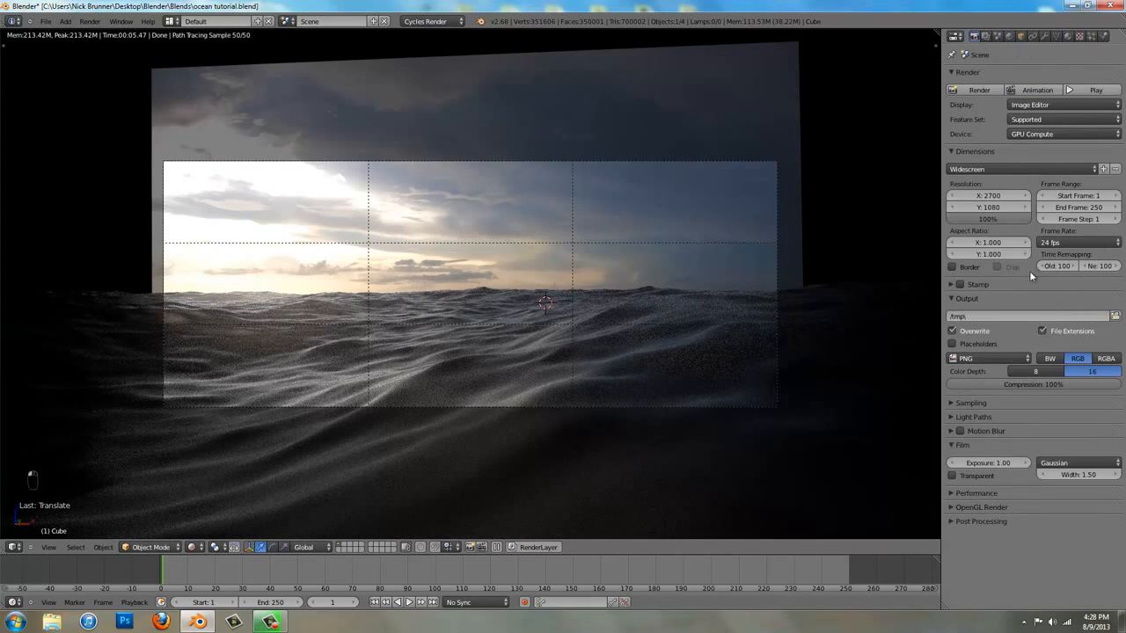
{"action": "left_click", "coordinate": [966, 268]}
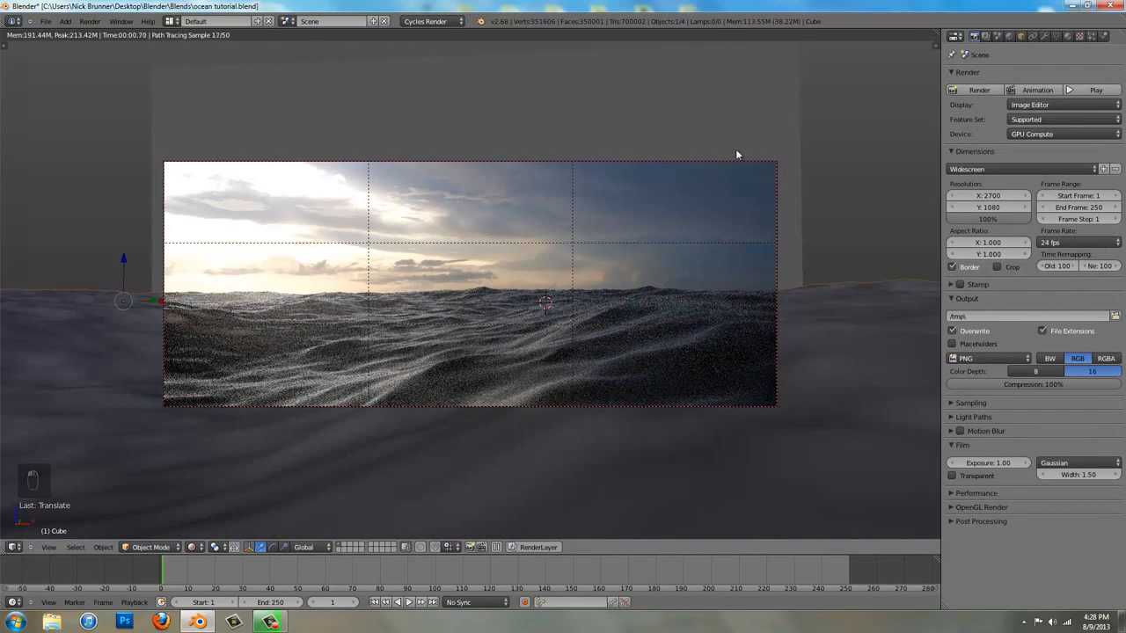
{"action": "left_click", "coordinate": [978, 403]}
{"action": "left_click", "coordinate": [1082, 434]}
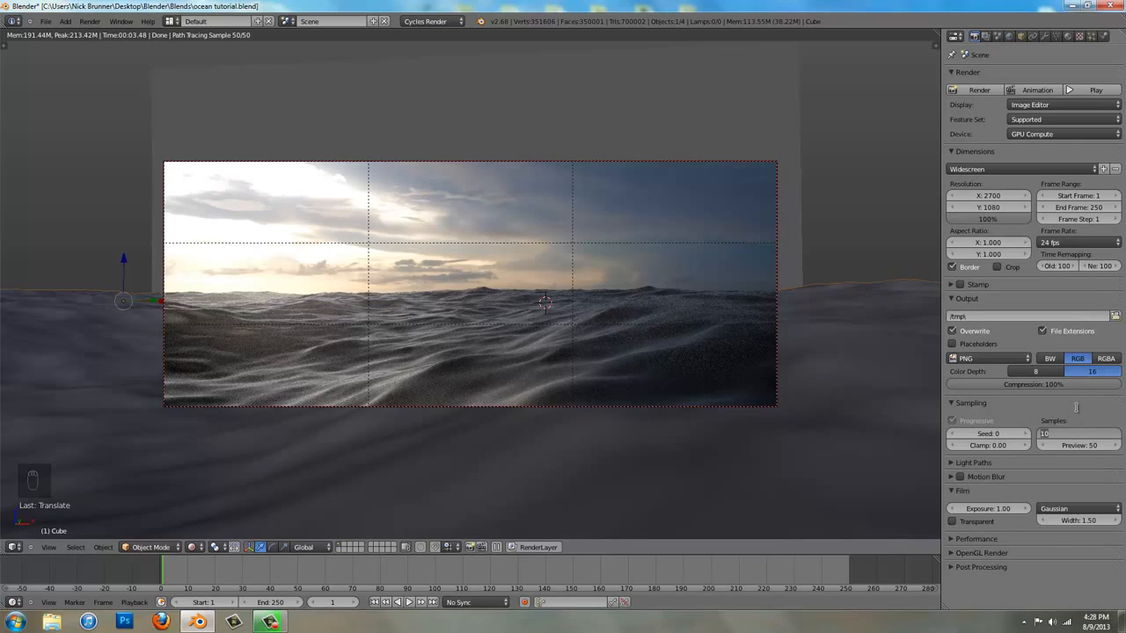
{"action": "type", "text": "400"}
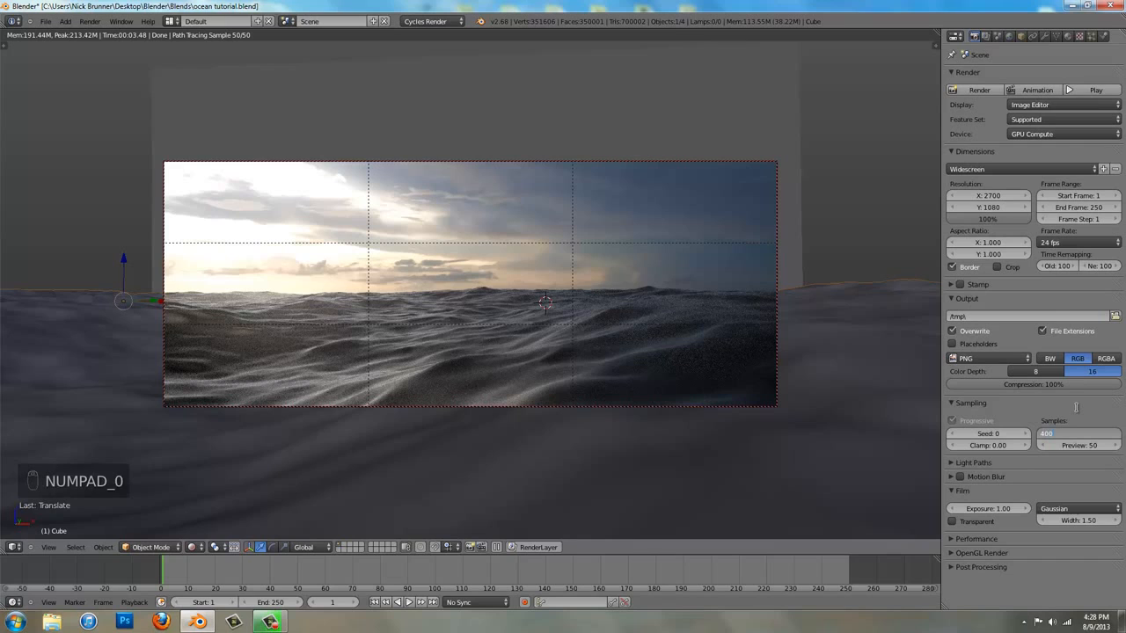
{"action": "left_click", "coordinate": [1077, 406]}
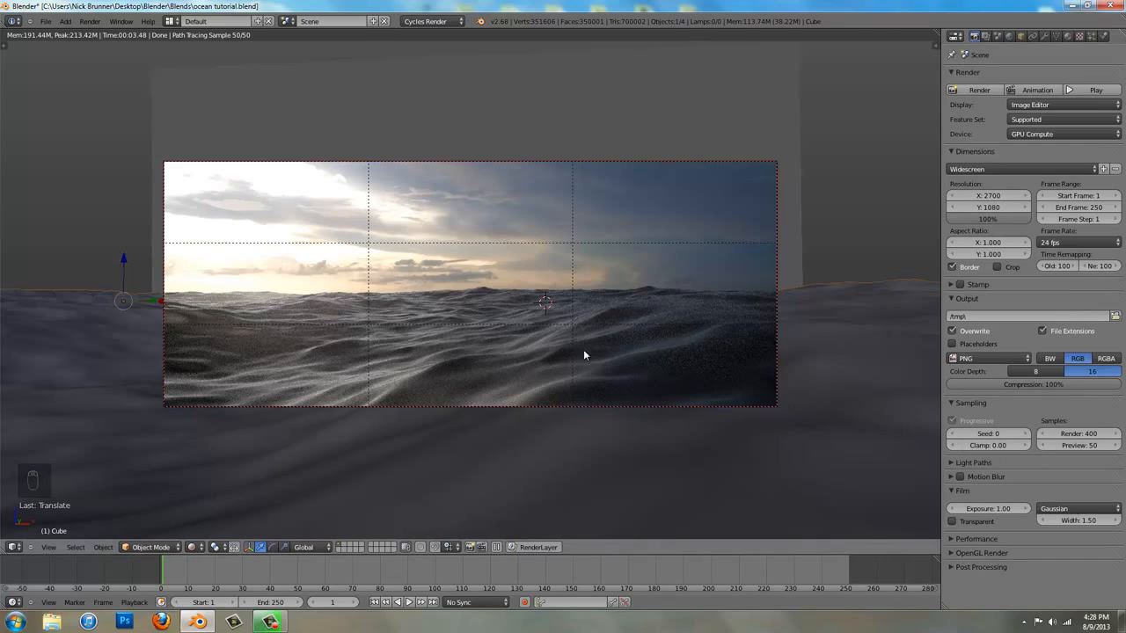
Apply an integrator preset to the render's light path settings
{"action": "left_click", "coordinate": [992, 463]}
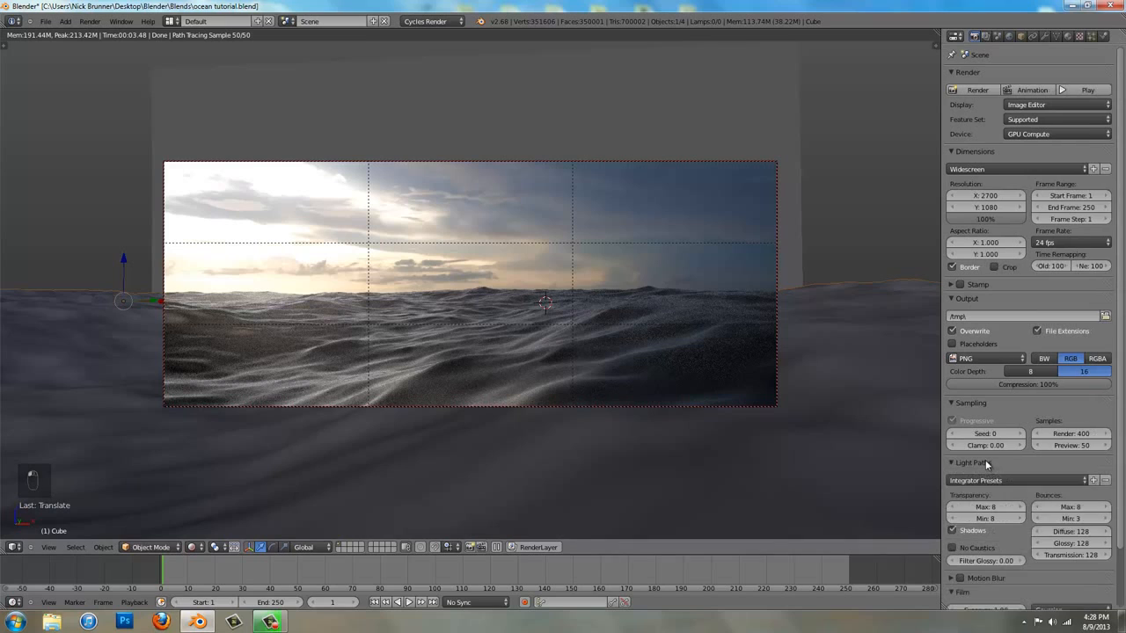
{"action": "left_click", "coordinate": [985, 481]}
{"action": "left_click", "coordinate": [985, 504]}
{"action": "left_click", "coordinate": [981, 463]}
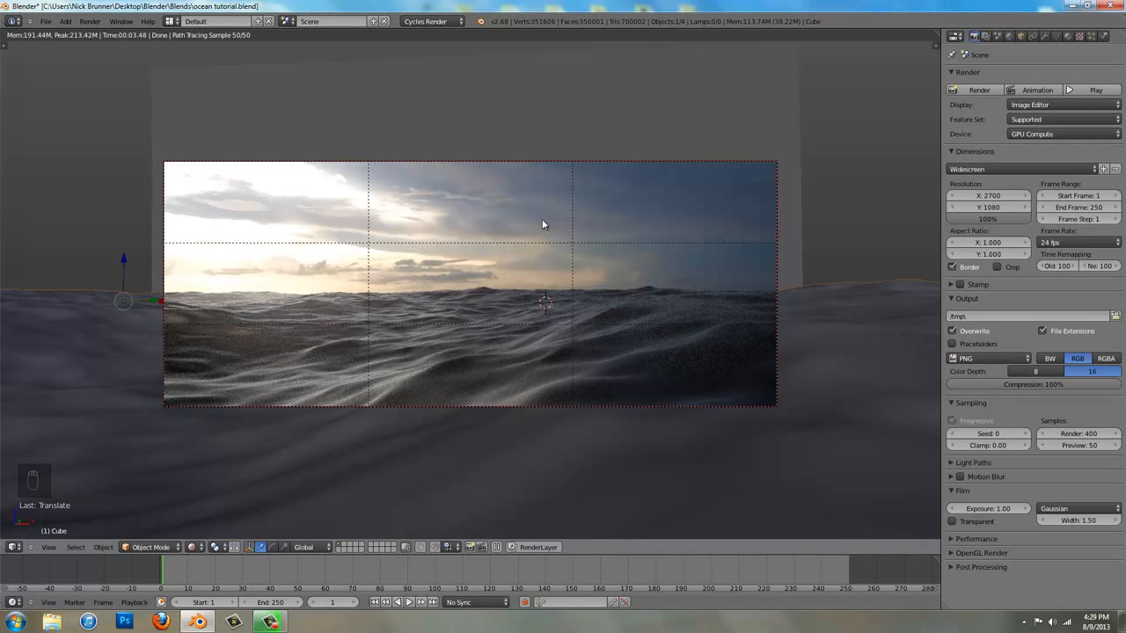
Deselect all objects and preview the scene through the camera in rendered shading
{"action": "key", "text": "z"}
{"action": "key", "text": "z"}
{"action": "key", "text": "z"}
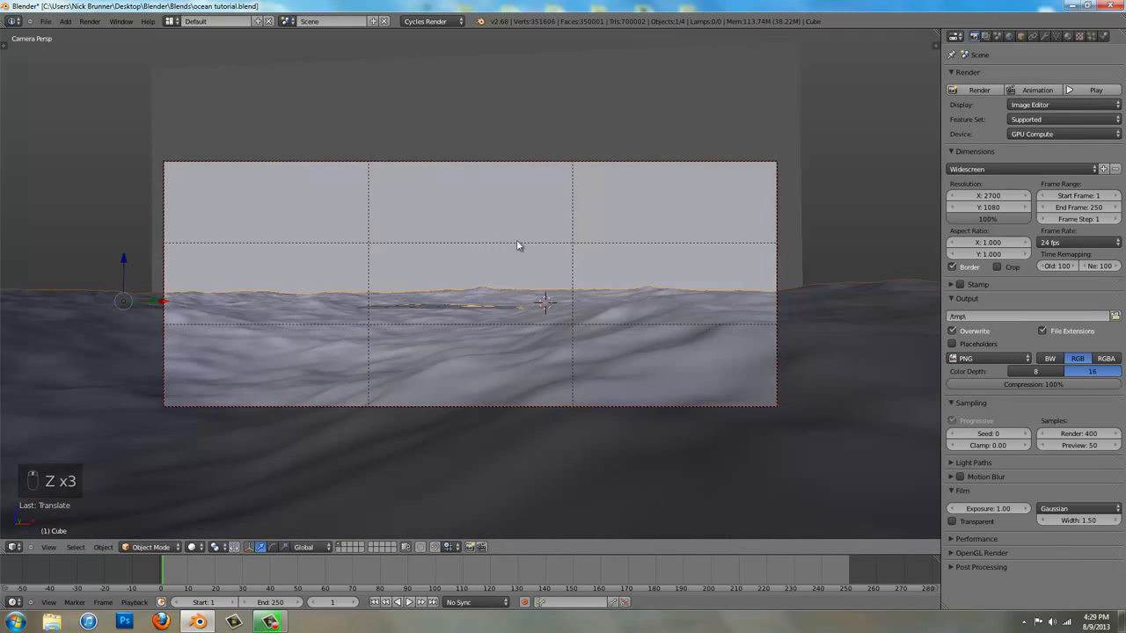
{"action": "middle_click_drag", "start_coordinate": [518, 246], "coordinate": [496, 264]}
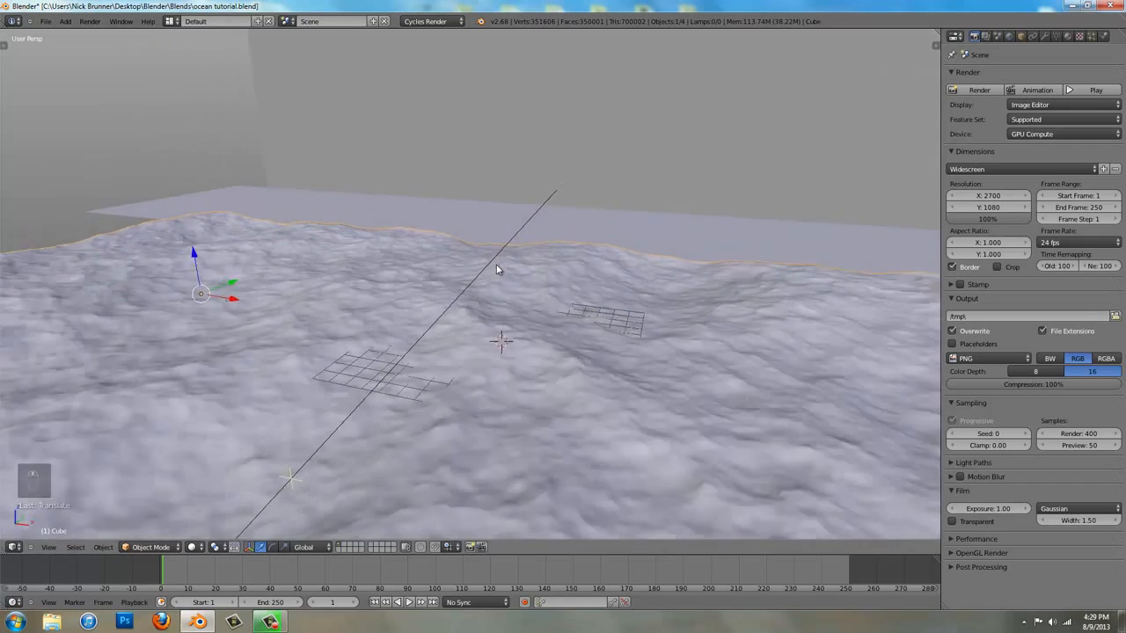
{"action": "scroll", "coordinate": [497, 264], "scroll_direction": "down", "scroll_amount": 3}
{"action": "key", "text": "a"}
{"action": "key", "text": "KP_0"}
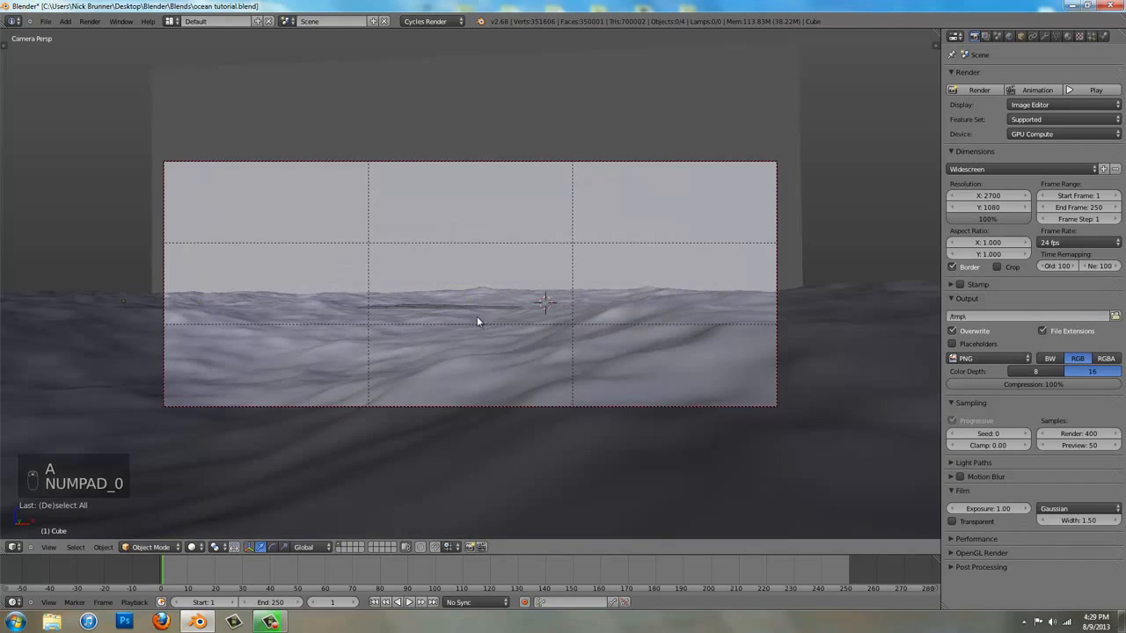
{"action": "left_click", "coordinate": [190, 550]}
{"action": "left_click", "coordinate": [191, 550]}
{"action": "left_click", "coordinate": [196, 549]}
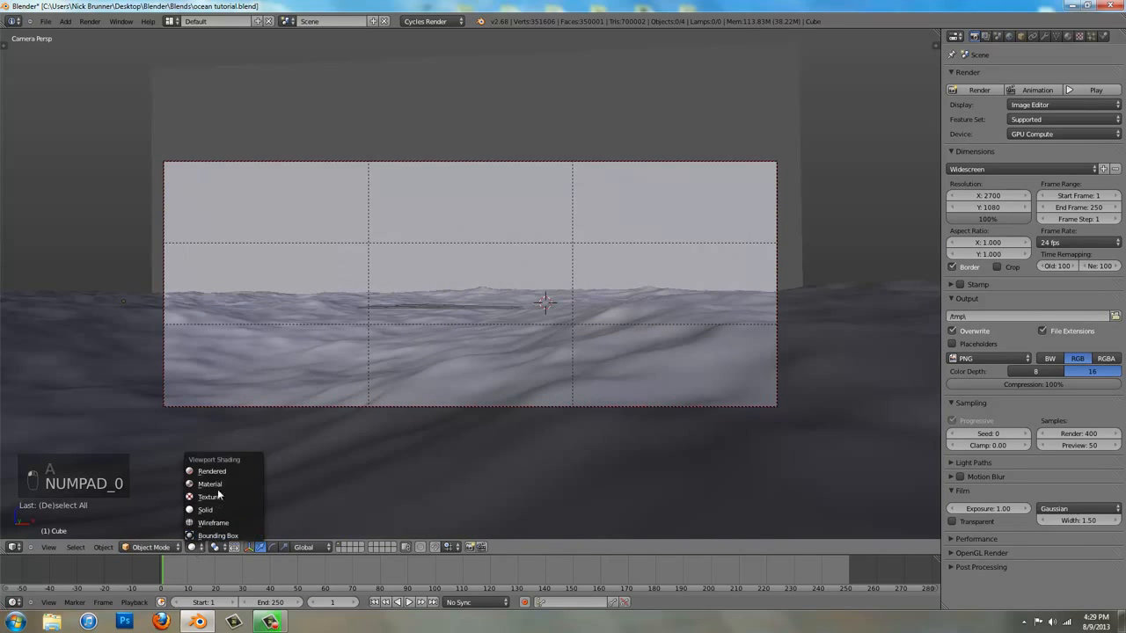
{"action": "left_click", "coordinate": [222, 473]}
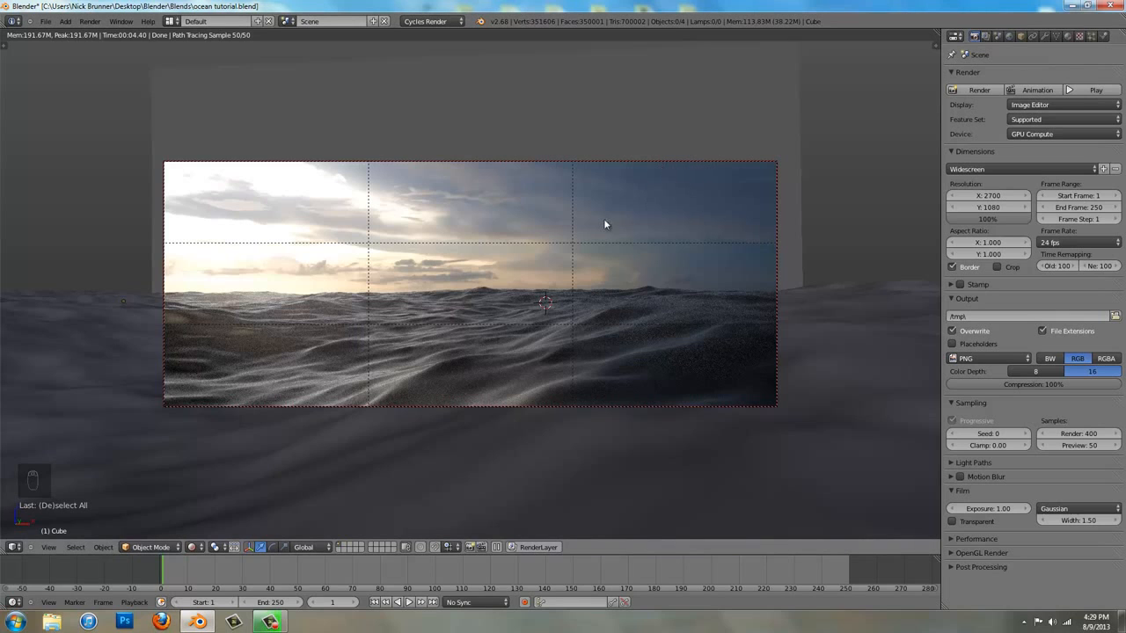
Return to solid shading, select the camera and rescale it
{"action": "key", "text": "z"}
{"action": "key", "text": "z"}
{"action": "key", "text": "z"}
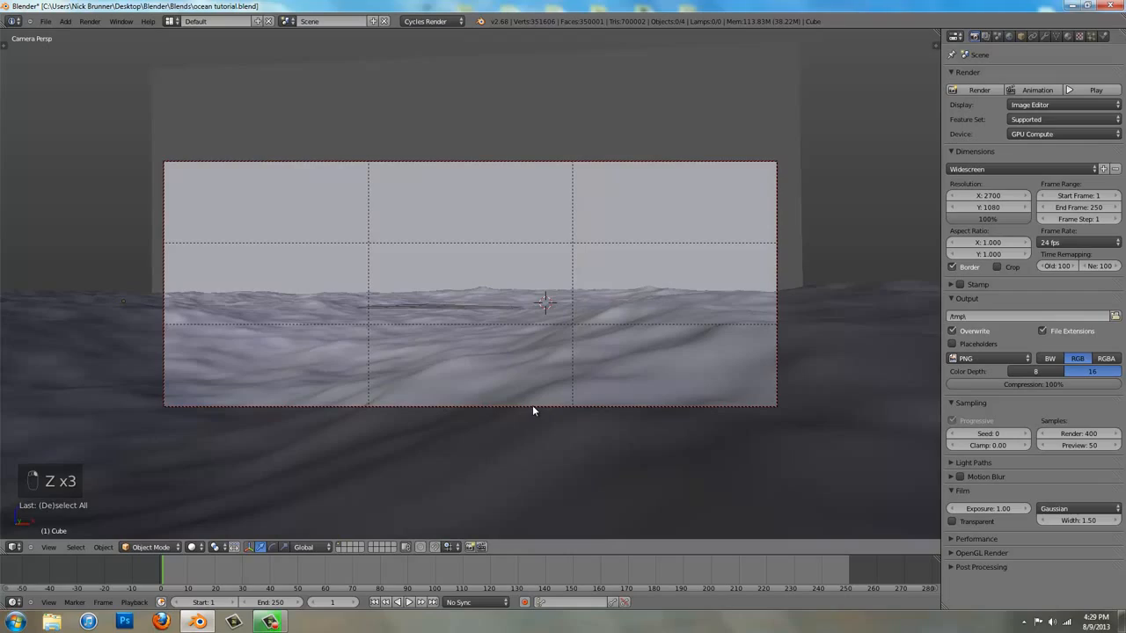
{"action": "right_click", "coordinate": [529, 406]}
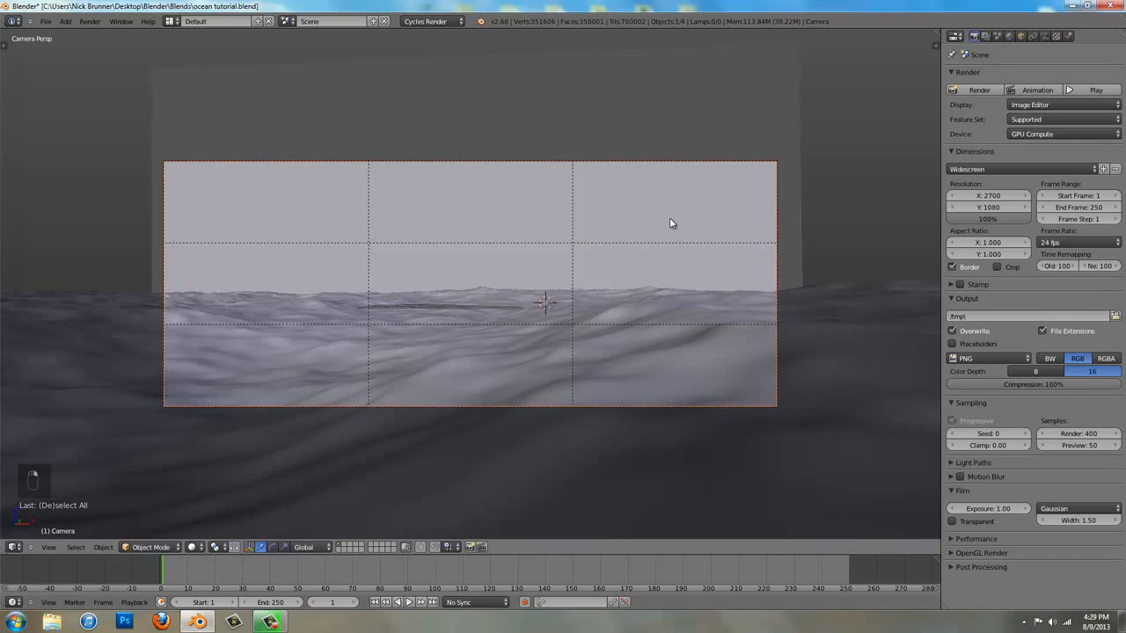
{"action": "key", "text": "z"}
{"action": "middle_click_drag", "start_coordinate": [670, 223], "coordinate": [684, 254]}
{"action": "scroll", "coordinate": [682, 255], "scroll_direction": "down", "scroll_amount": 5}
{"action": "key", "text": "z"}
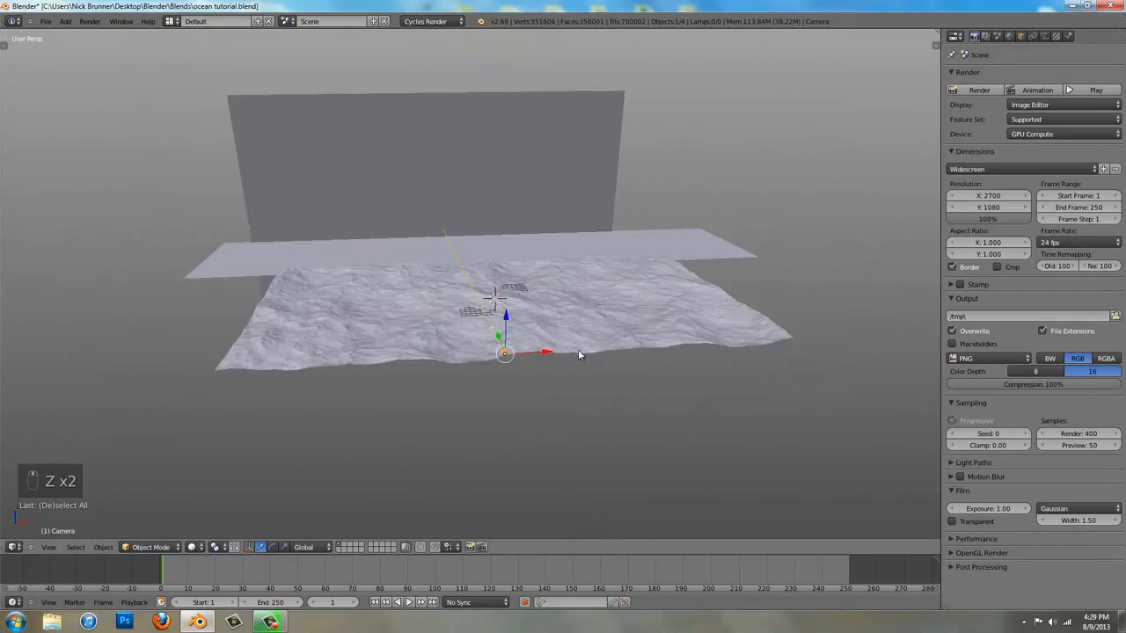
{"action": "scroll", "coordinate": [578, 352], "scroll_direction": "up", "scroll_amount": 3}
{"action": "key", "text": "s"}
{"action": "left_click", "coordinate": [568, 389]}
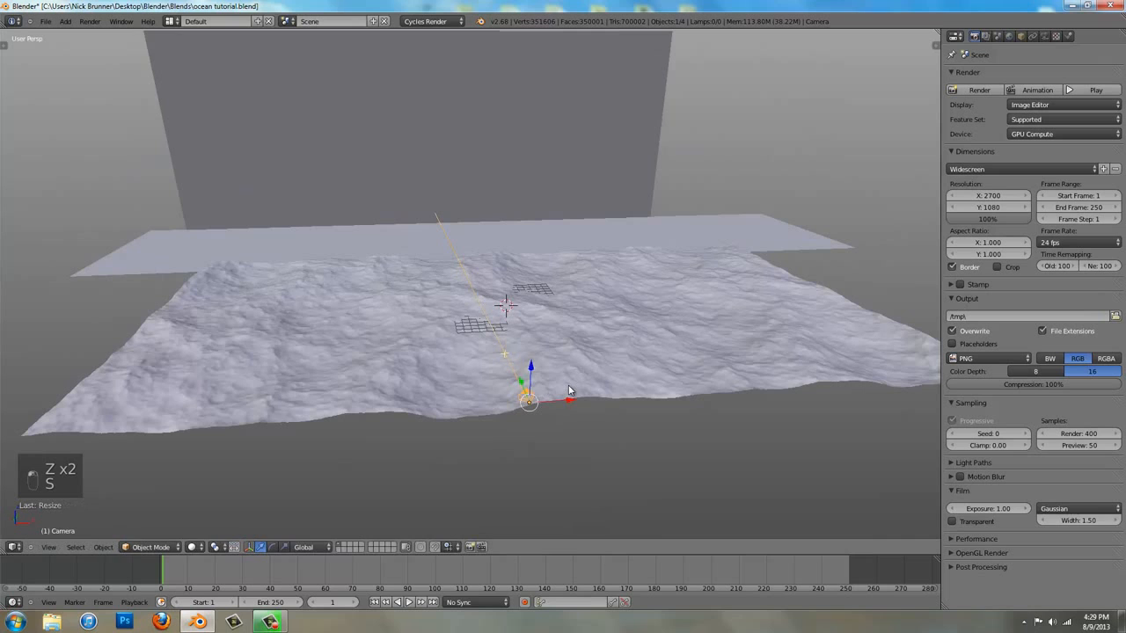
{"action": "key", "text": "KP_0"}
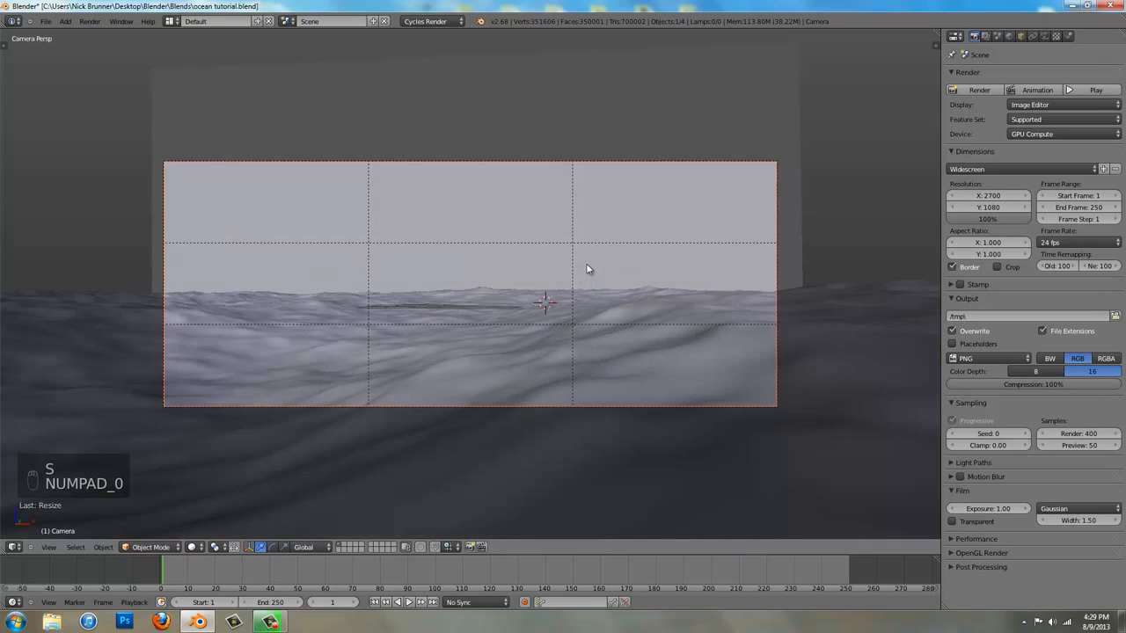
Lower the camera slightly along the global Z axis, closer to the water surface
{"action": "key", "text": "g"}
{"action": "key", "text": "z"}
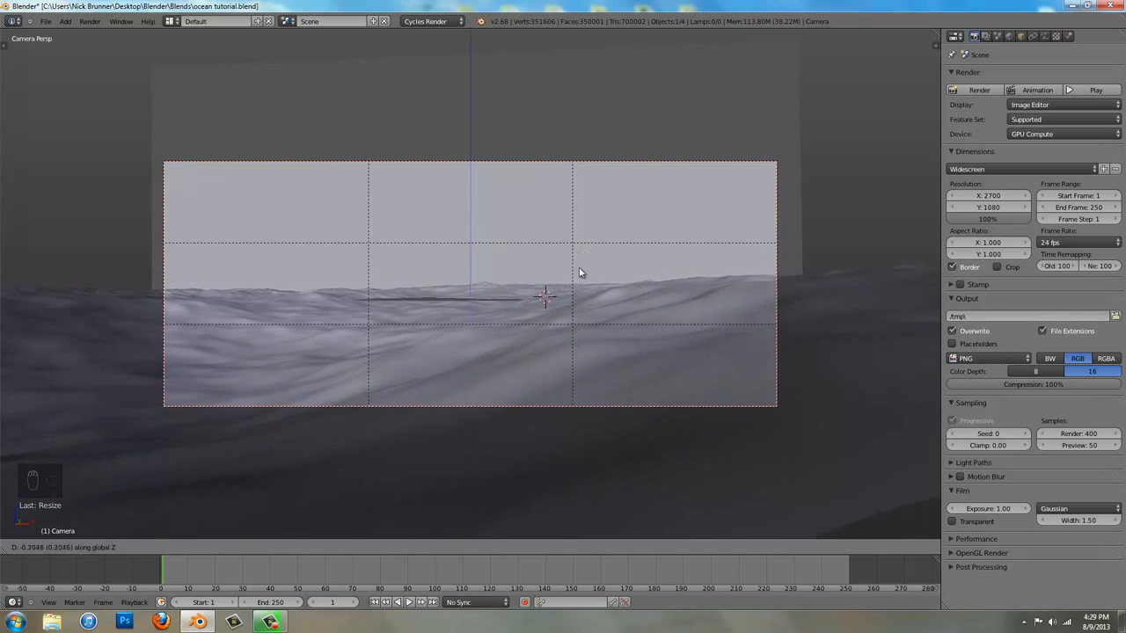
{"action": "left_click", "coordinate": [578, 289]}
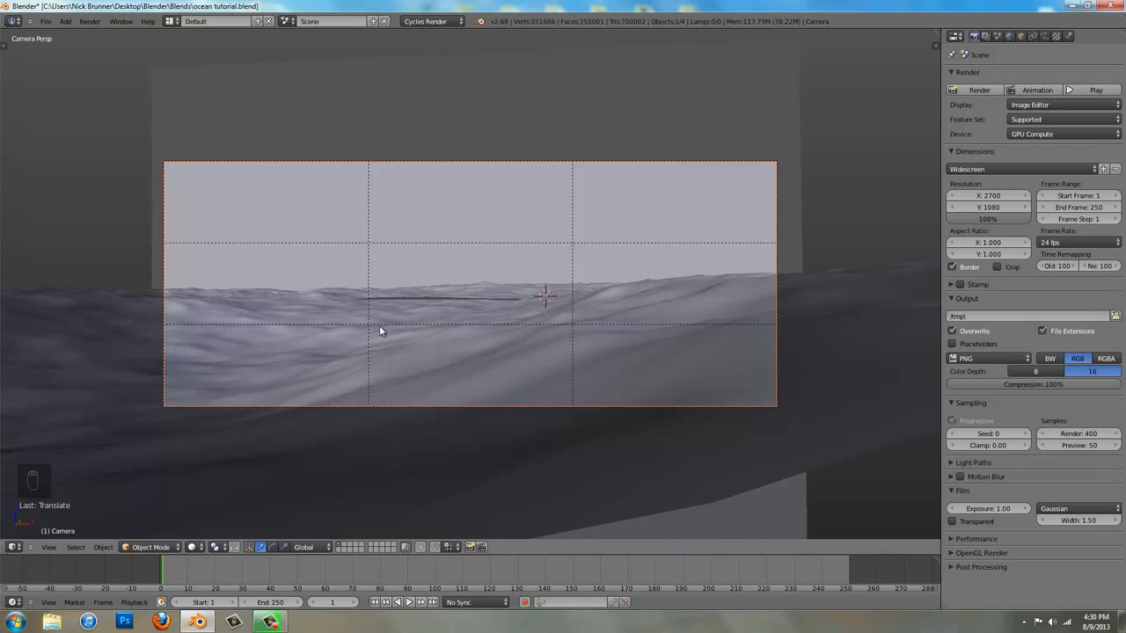
Switch to the empty second layer and add a mesh circle at the 3D cursor in top orthographic view
{"action": "key", "text": "2"}
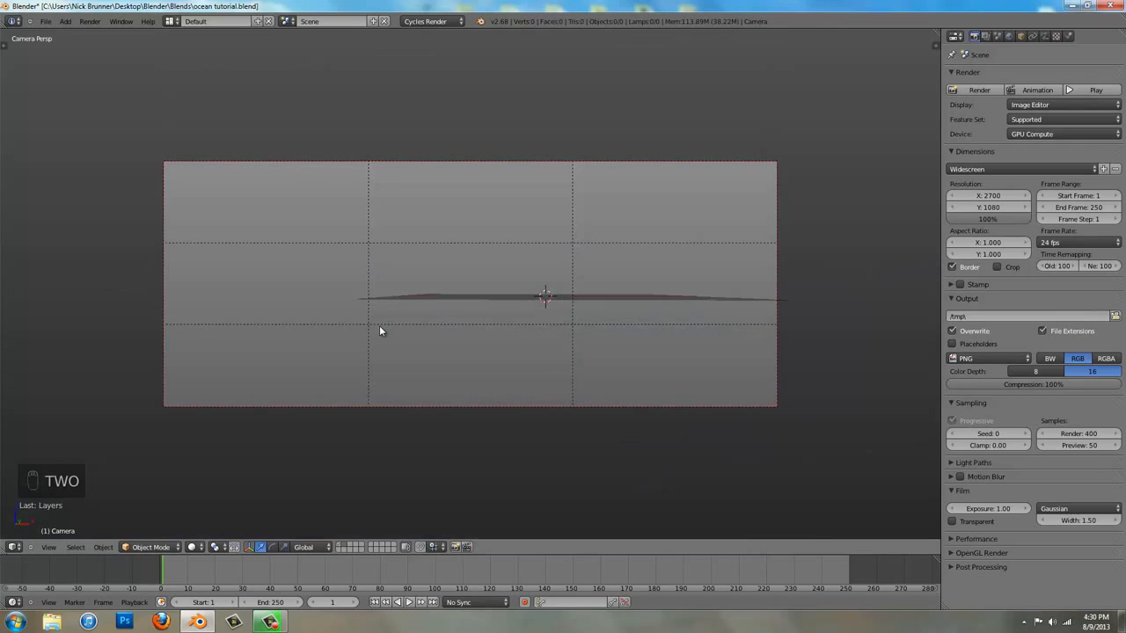
{"action": "key", "text": "KP_7"}
{"action": "key", "text": "KP_5"}
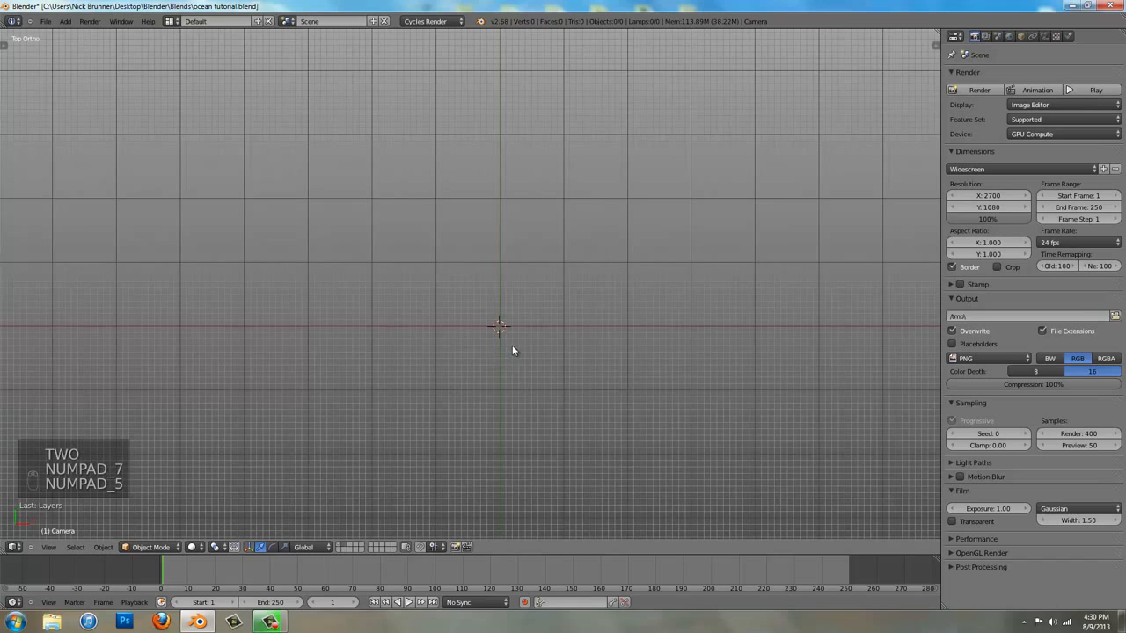
{"action": "key", "text": "shift+a"}
{"action": "mouse_move", "coordinate": [478, 327]}
{"action": "left_click", "coordinate": [559, 353]}
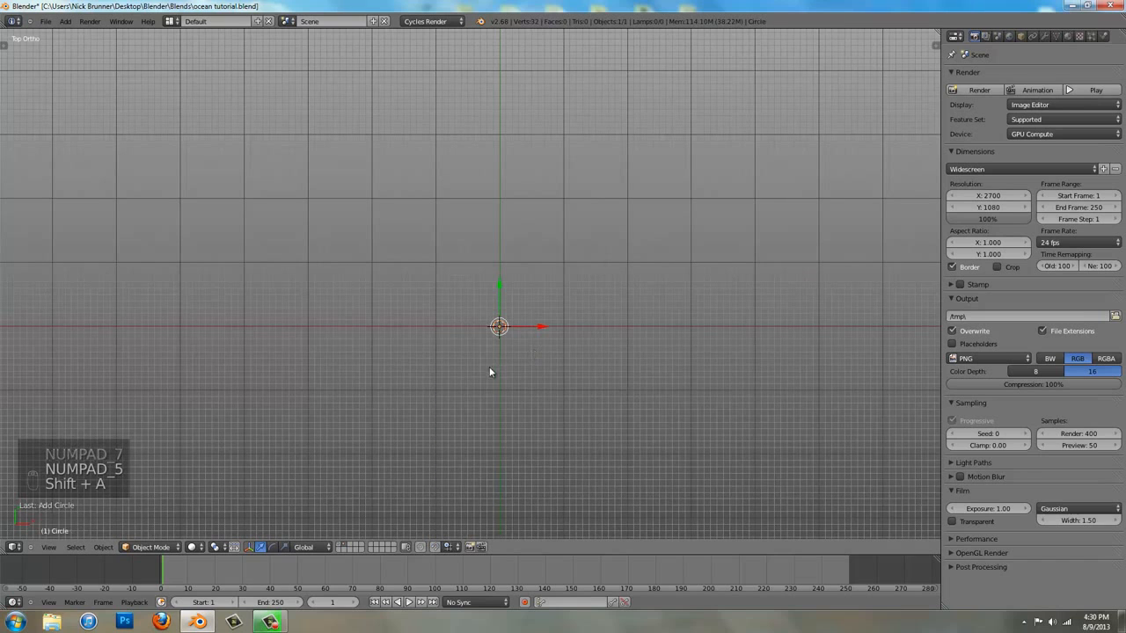
Set the new circle to 40 vertices with an Ngon fill
{"action": "key", "text": "t"}
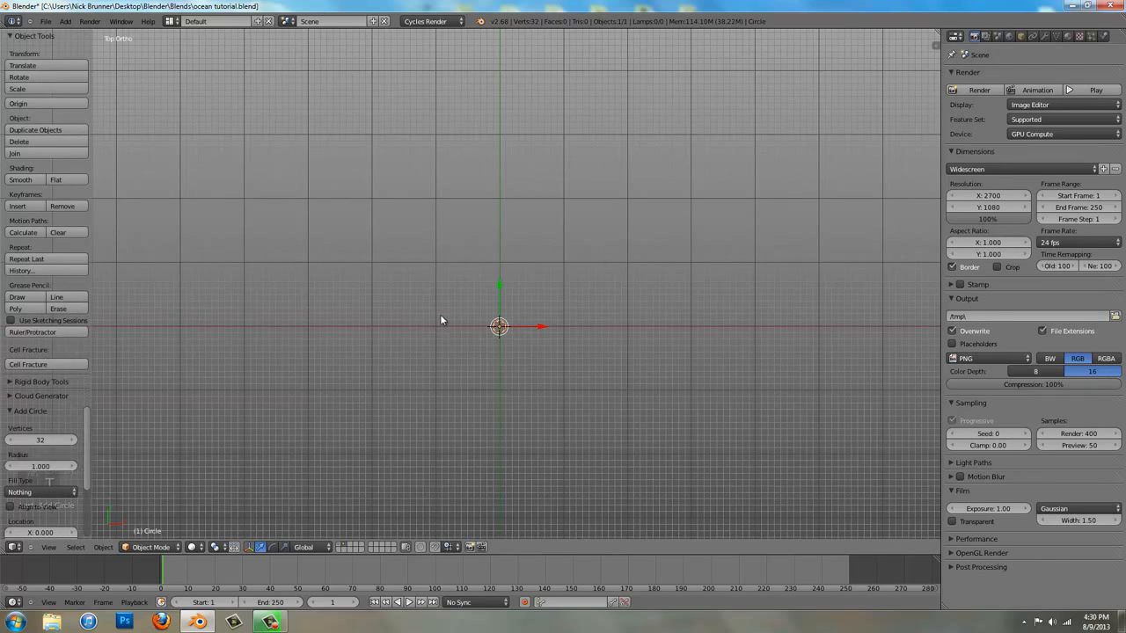
{"action": "key", "text": "KP_Decimal"}
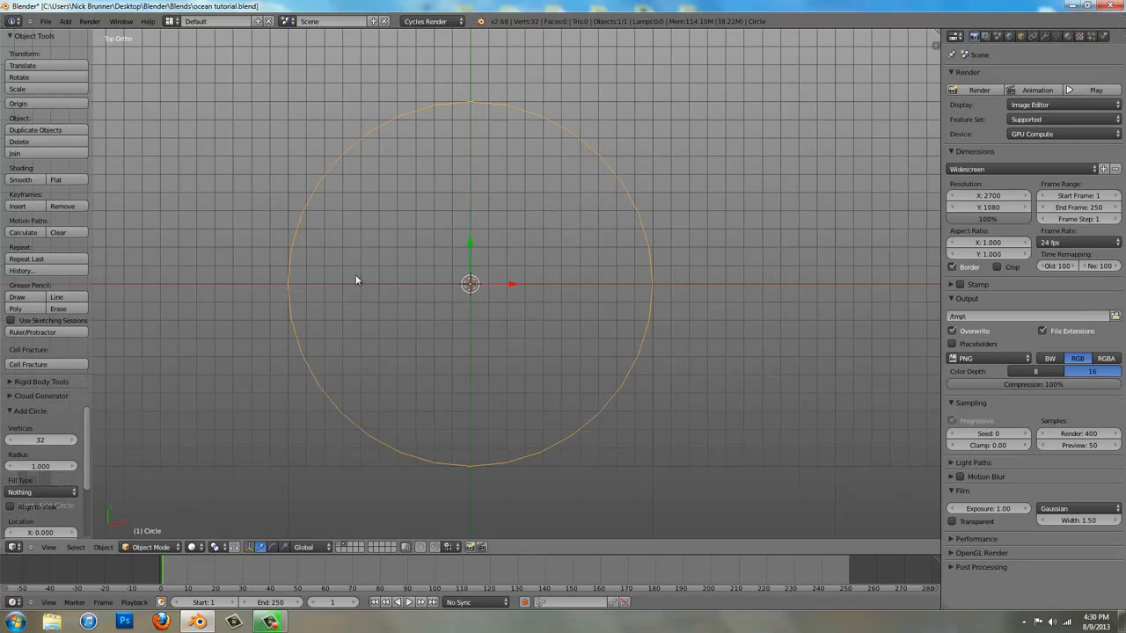
{"action": "left_click", "coordinate": [32, 437]}
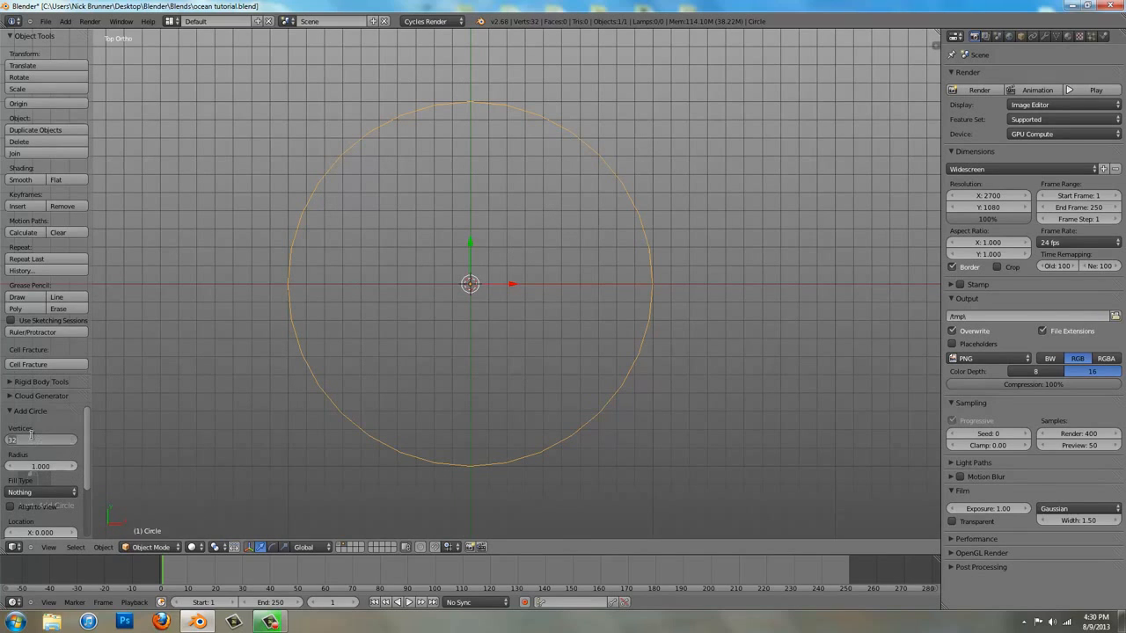
{"action": "type", "text": "40"}
{"action": "key", "text": "Return"}
{"action": "left_click", "coordinate": [41, 493]}
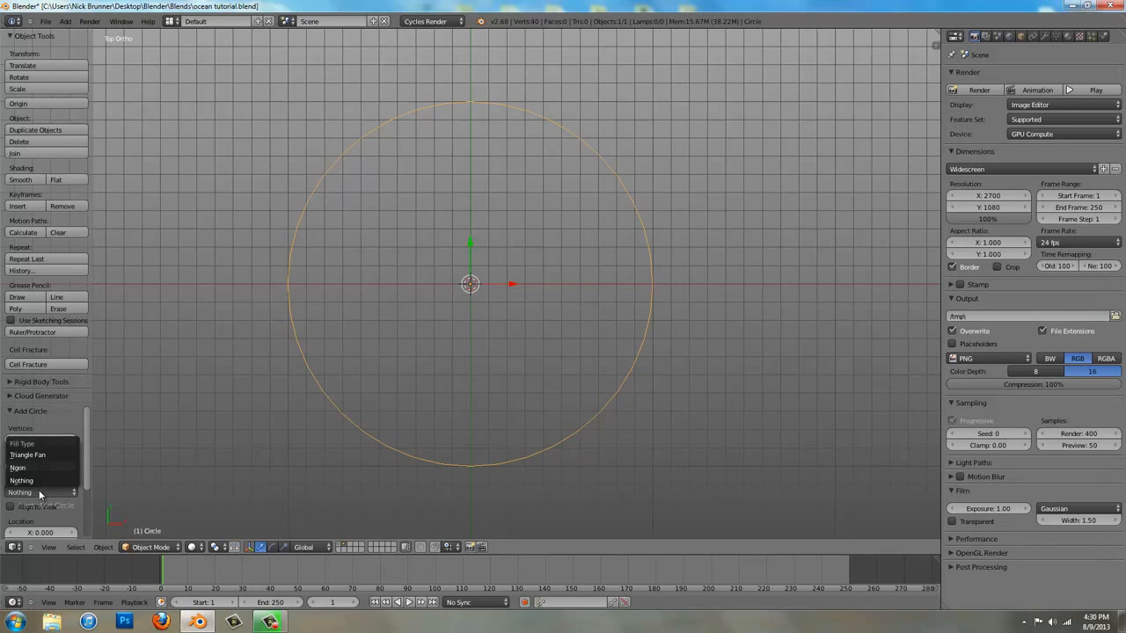
{"action": "left_click", "coordinate": [41, 468]}
{"action": "key", "text": "t"}
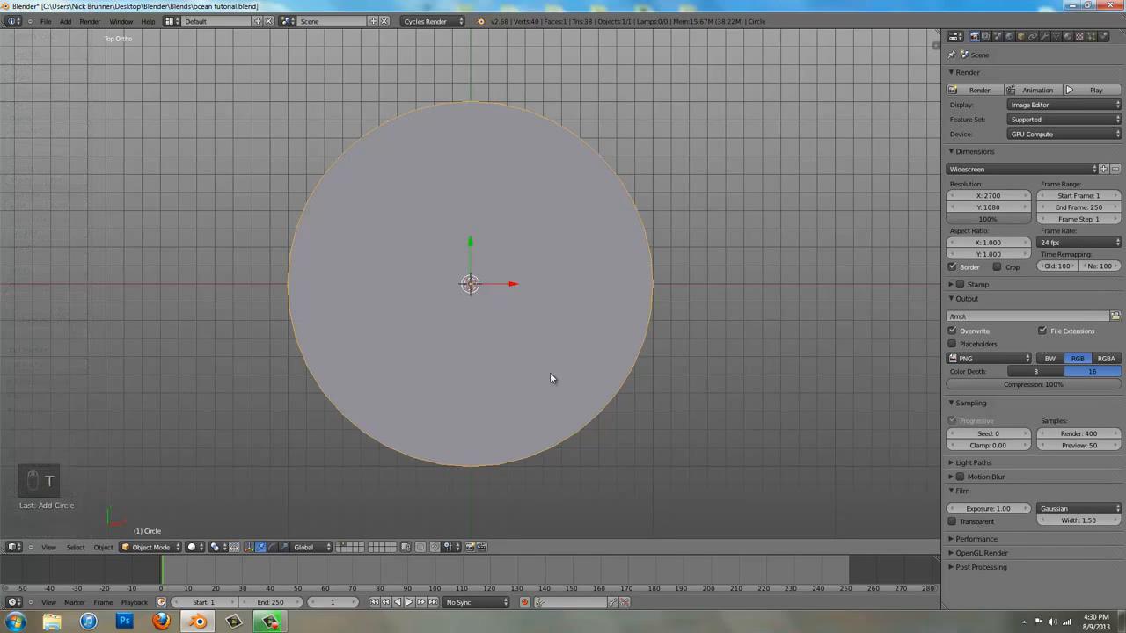
Rotate the filled circle 90 degrees about the X axis so it stands upright
{"action": "type", "text": "r"}
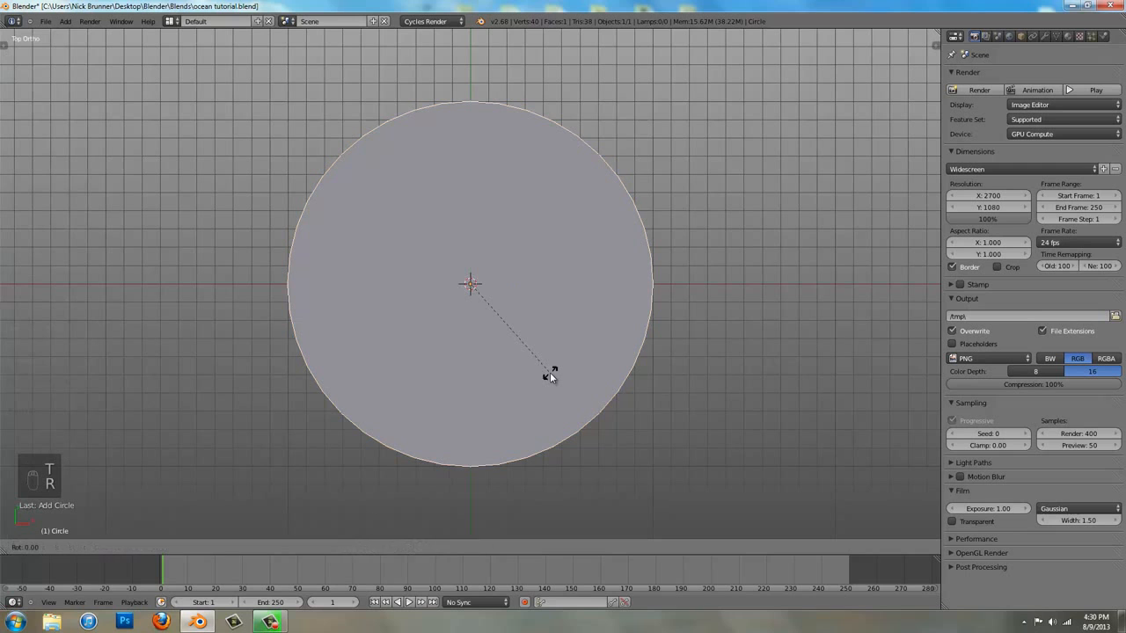
{"action": "type", "text": "x90"}
{"action": "key", "text": "Return"}
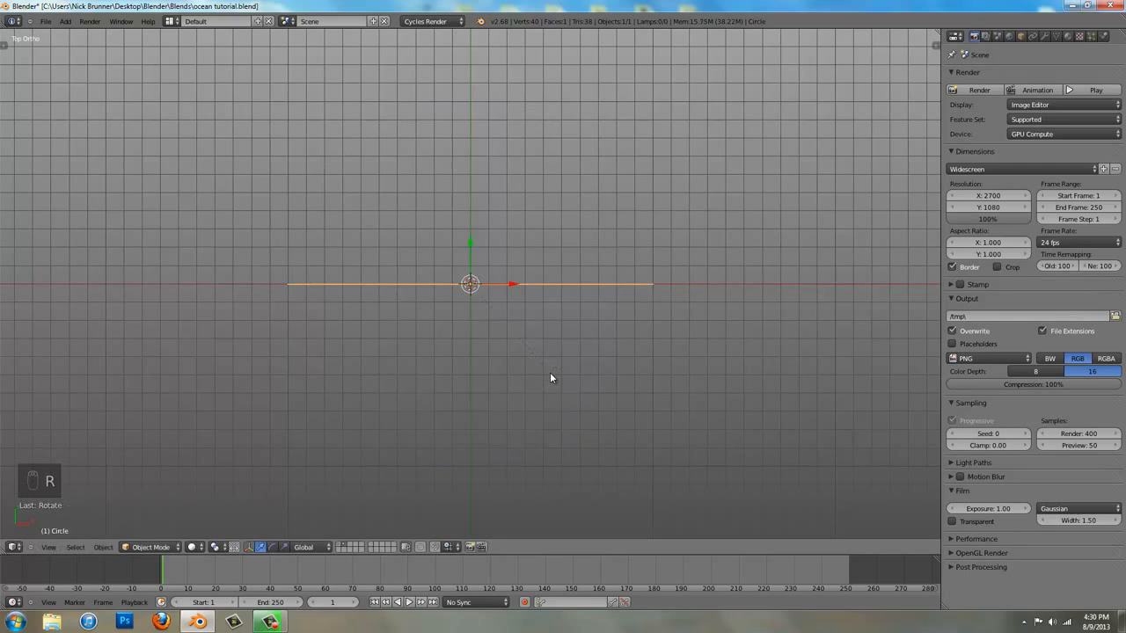
{"action": "middle_click_drag", "start_coordinate": [550, 378], "coordinate": [471, 244]}
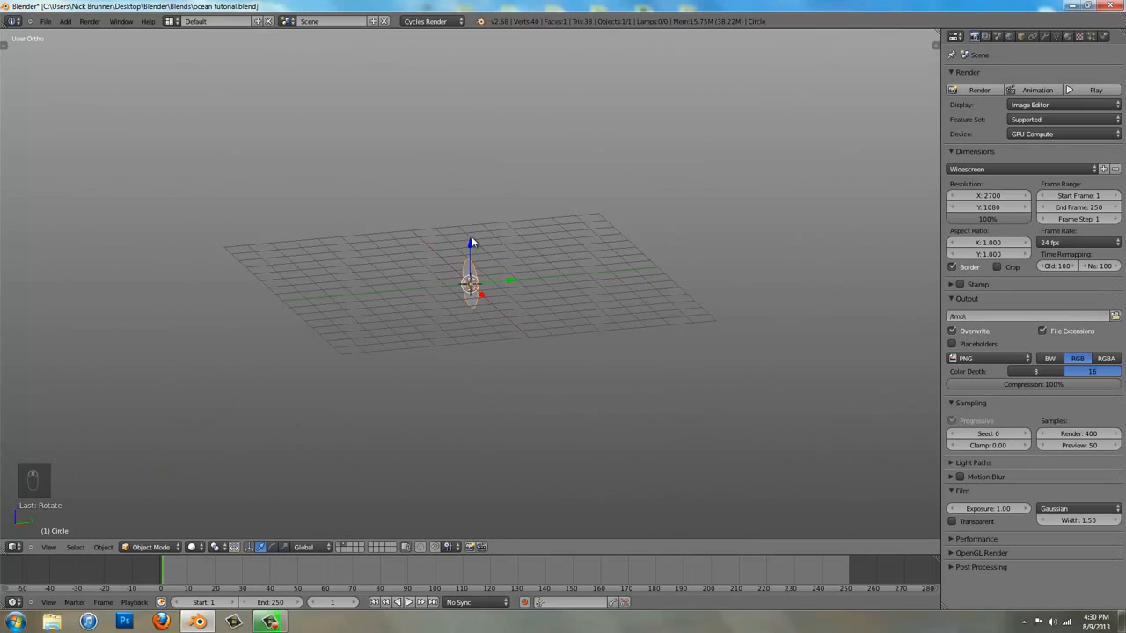
Show the ocean's first layer together with the circle and move the circle along the Y axis toward the camera
{"action": "key", "text": "m"}
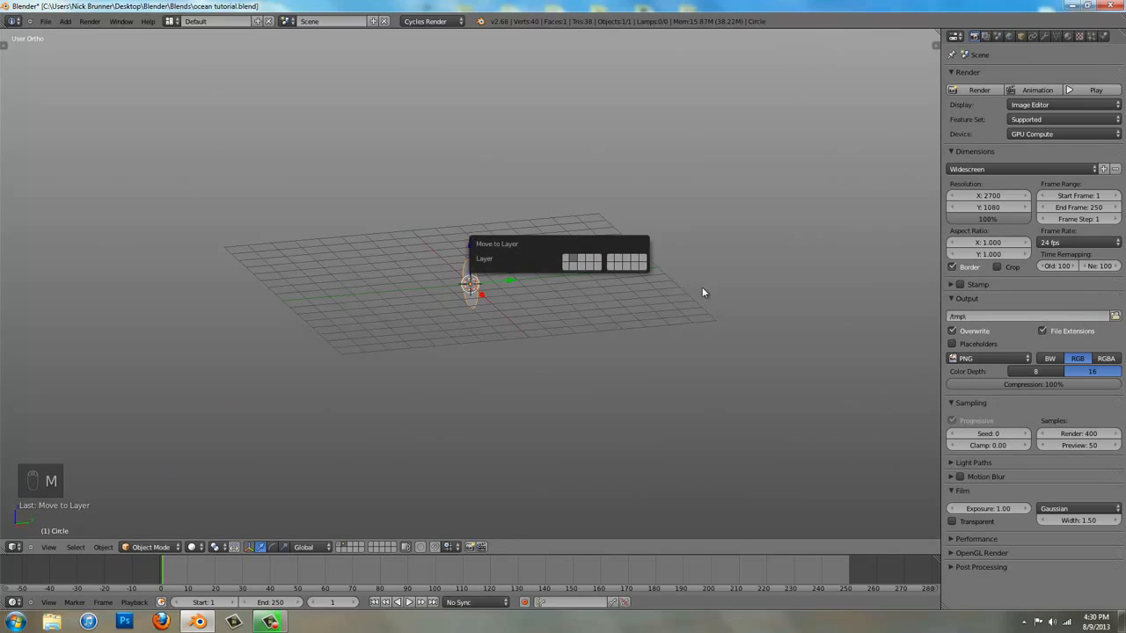
{"action": "key", "text": "shift+1"}
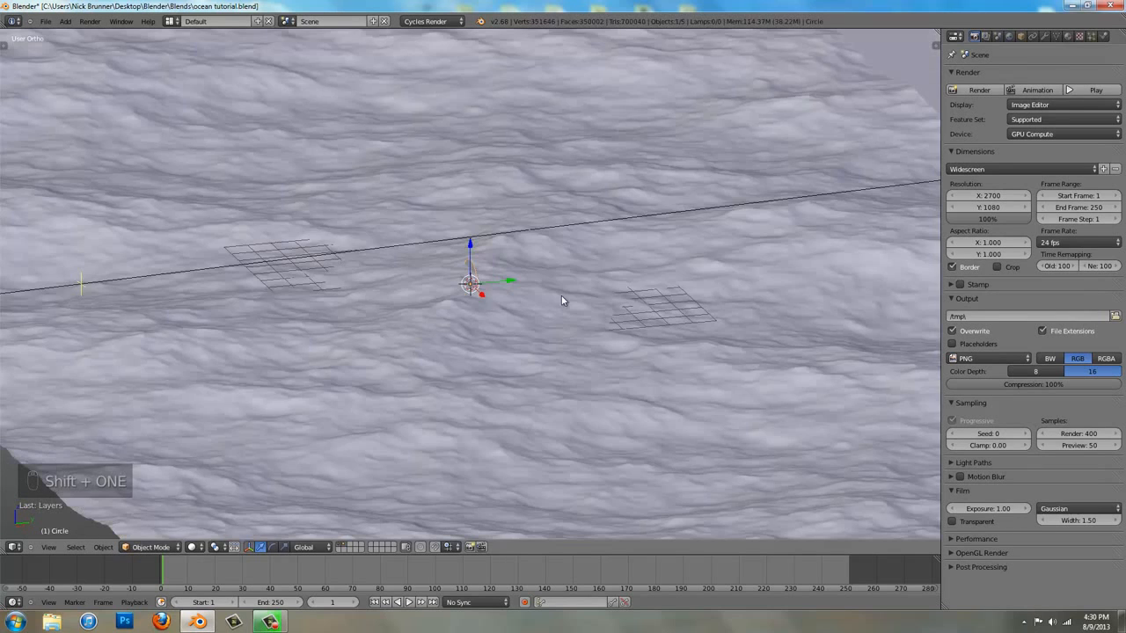
{"action": "scroll", "coordinate": [498, 312], "scroll_direction": "down", "scroll_amount": 4}
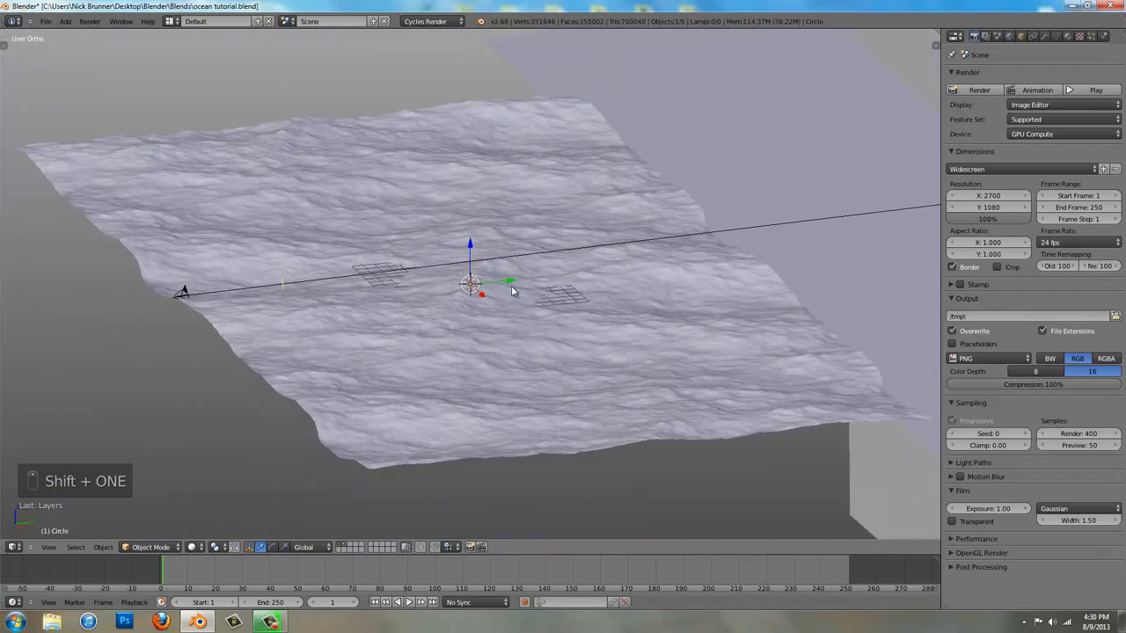
{"action": "middle_click_drag", "start_coordinate": [512, 288], "coordinate": [359, 359], "text": "shift"}
{"action": "left_click_drag", "start_coordinate": [359, 350], "coordinate": [961, 244]}
In the textured front view, move the circle to the sky's bright left side and rescale it as seen through the camera
{"action": "key", "text": "KP_1"}
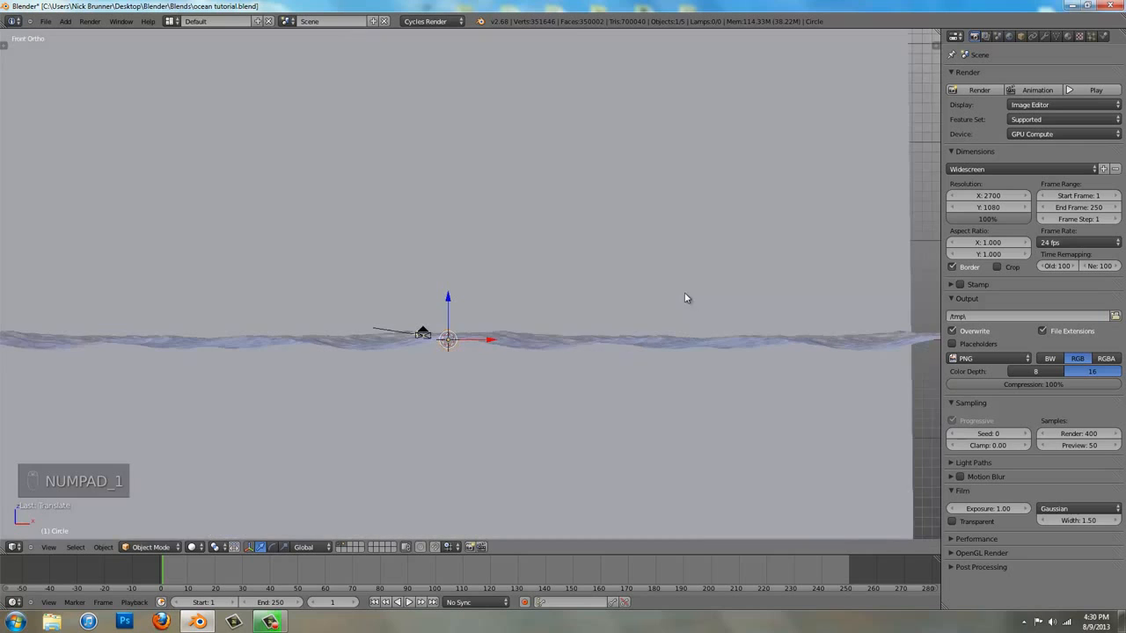
{"action": "key", "text": "alt+z"}
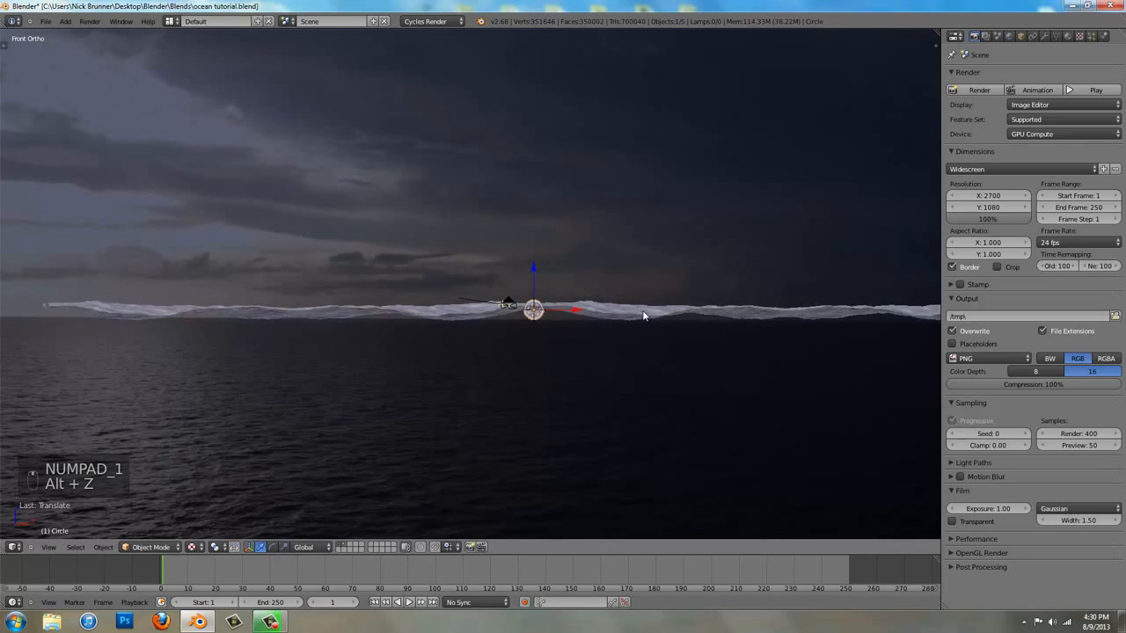
{"action": "key", "text": "g"}
{"action": "left_click", "coordinate": [329, 339]}
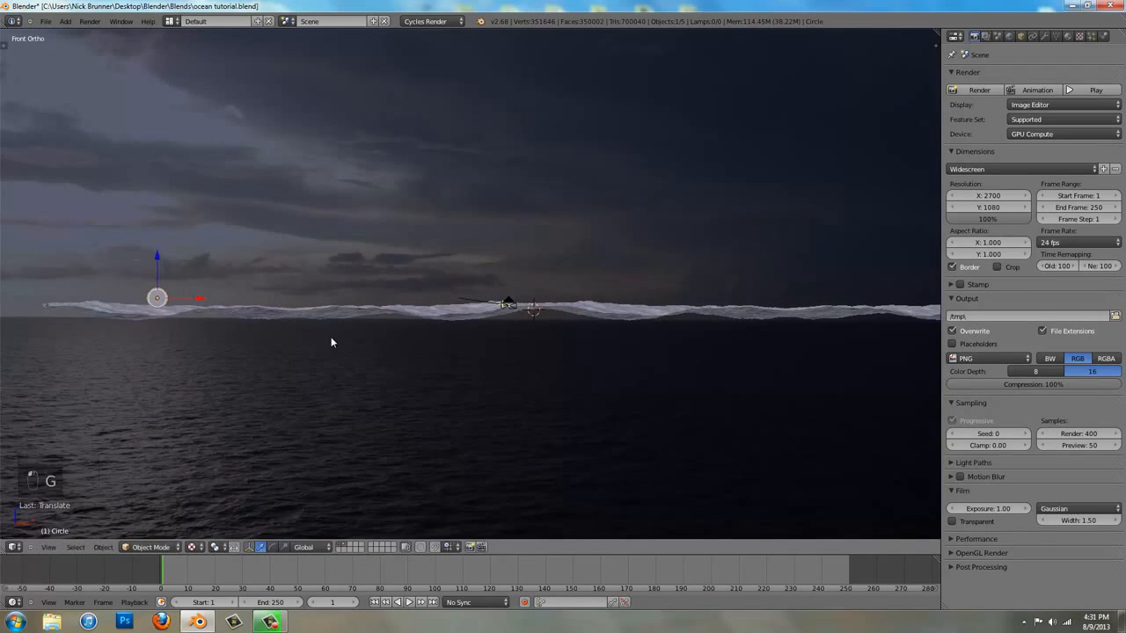
{"action": "key", "text": "KP_0"}
{"action": "key", "text": "s"}
{"action": "left_click", "coordinate": [383, 254]}
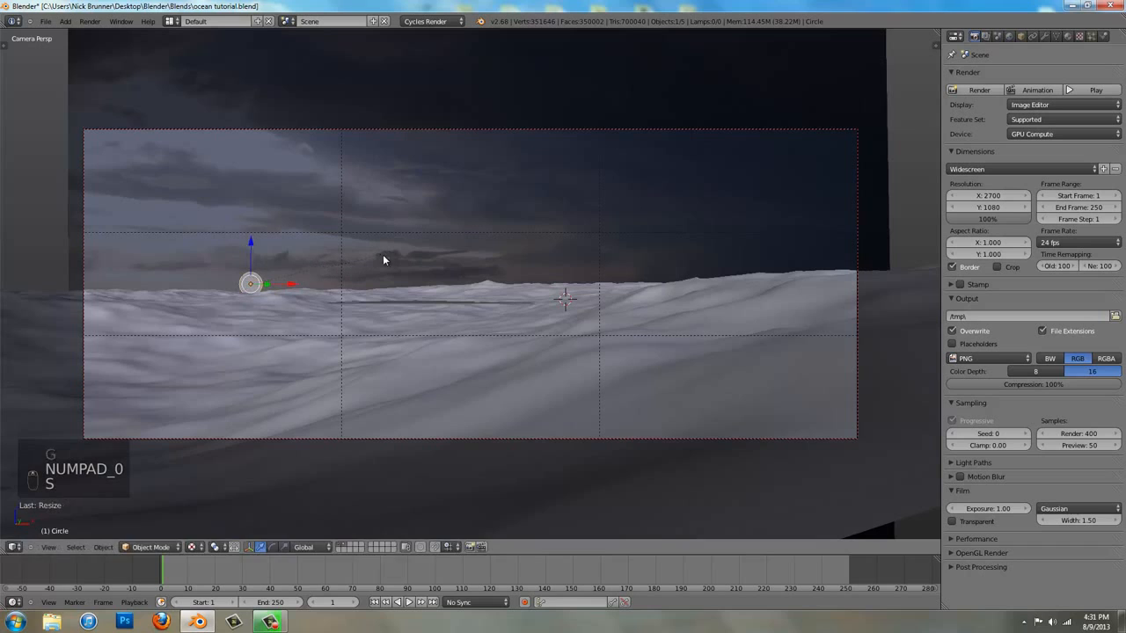
Shift the circle toward the left edge of the camera frame near the horizon and adjust its size
{"action": "key", "text": "g"}
{"action": "left_click", "coordinate": [359, 305]}
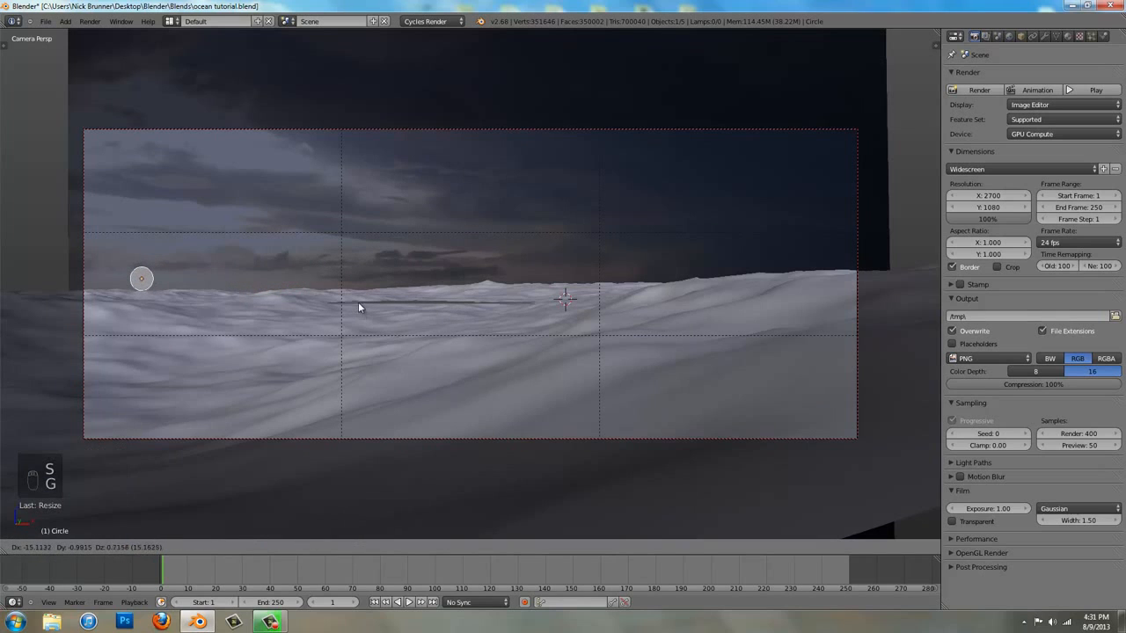
{"action": "key", "text": "s"}
{"action": "left_click", "coordinate": [384, 302]}
{"action": "key", "text": "g"}
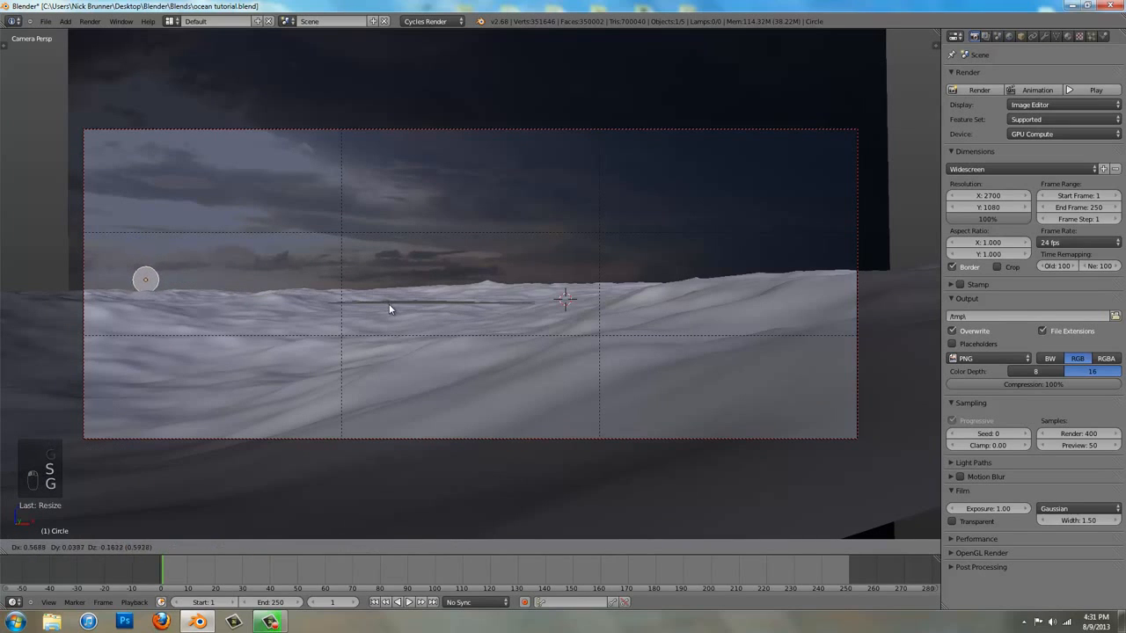
{"action": "key", "text": "s"}
{"action": "left_click", "coordinate": [466, 306]}
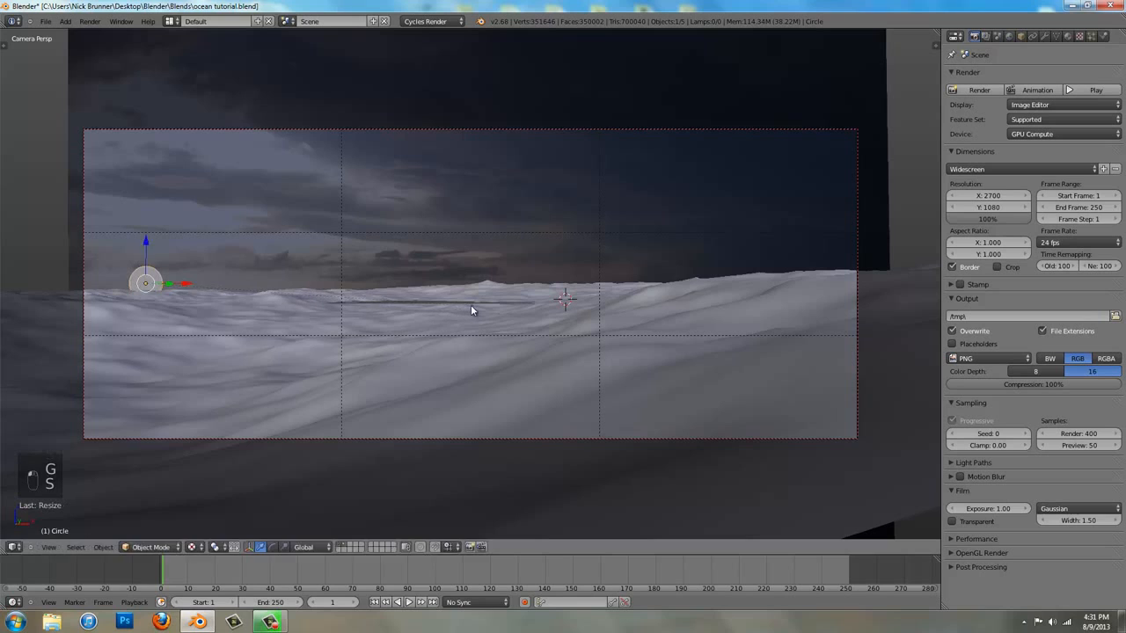
Refine the circle's position and size, and lower it along the Z axis so its lower edge dips behind the ocean horizon
{"action": "key", "text": "g"}
{"action": "key", "text": "s"}
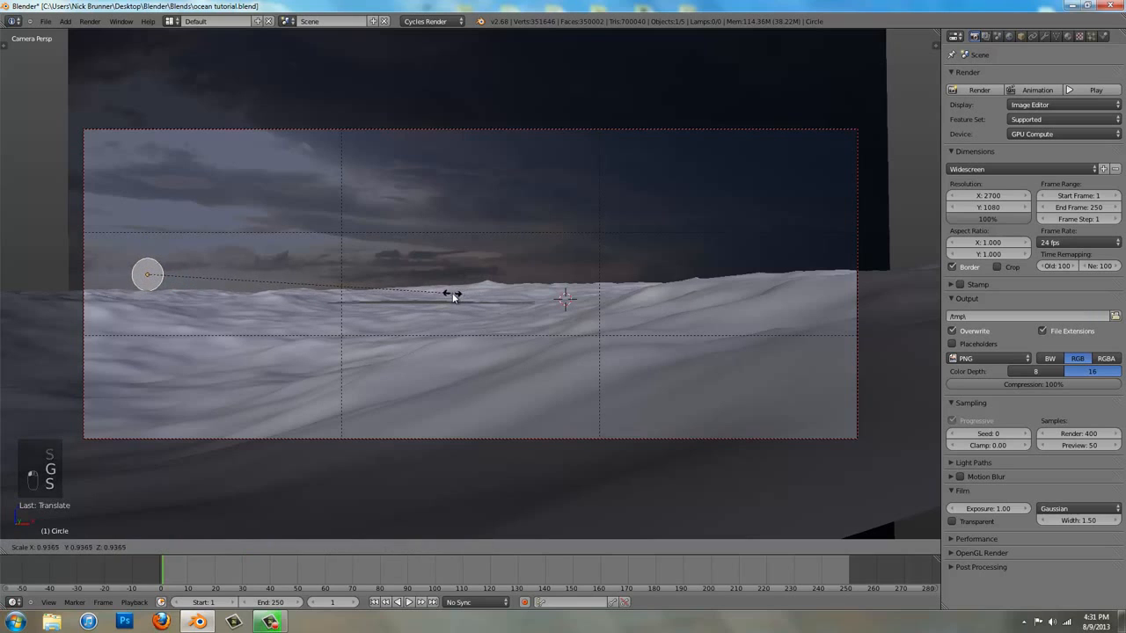
{"action": "left_click", "coordinate": [452, 298]}
{"action": "key", "text": "g"}
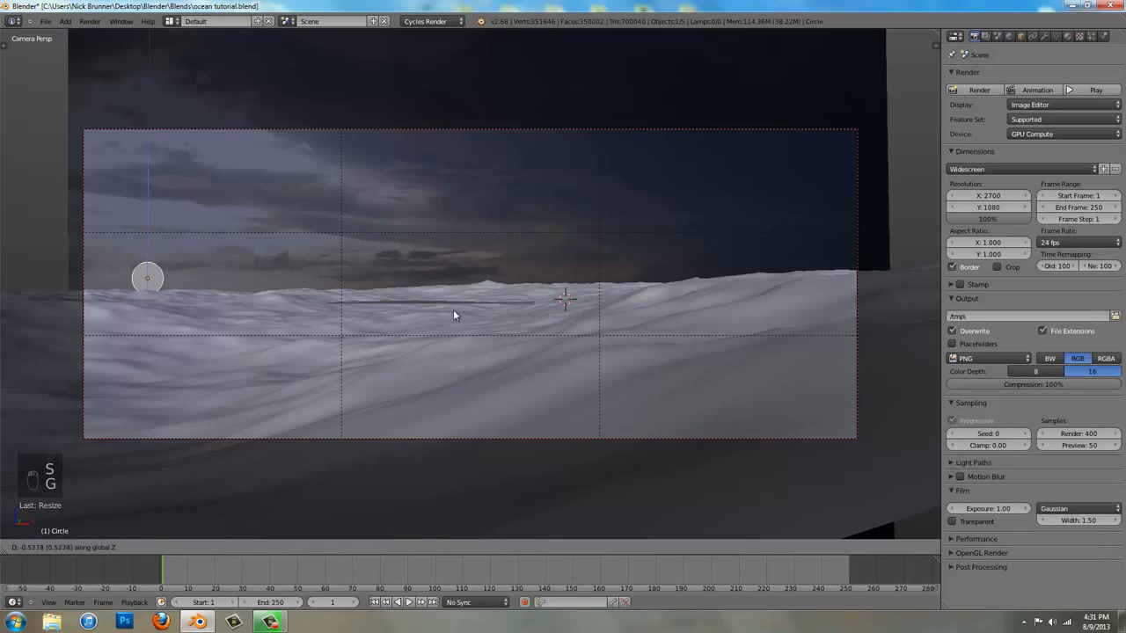
{"action": "key", "text": "z"}
{"action": "left_click", "coordinate": [457, 340]}
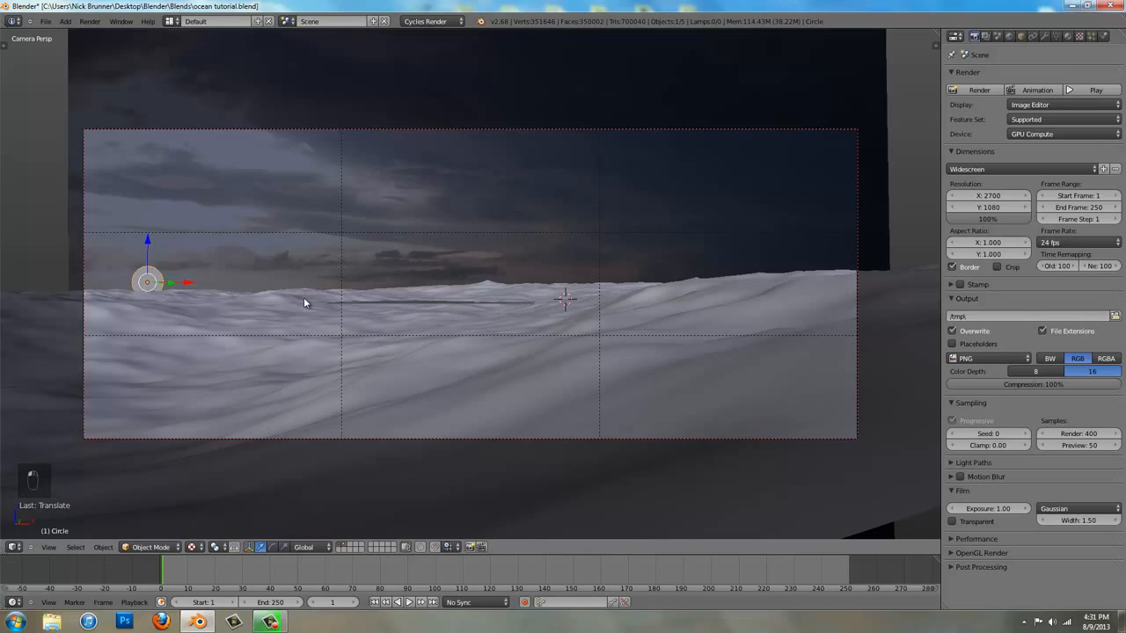
Move the circle along the Y axis until it stands just in front of the sky backdrop, and save the file from camera view
{"action": "left_click", "coordinate": [985, 36]}
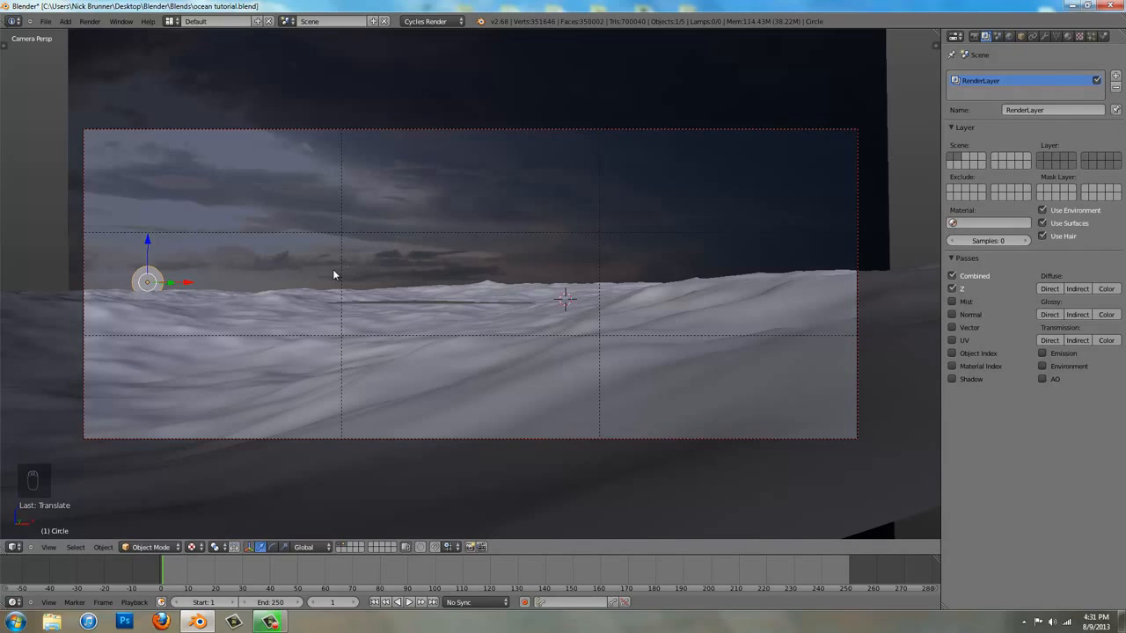
{"action": "key", "text": "KP_Decimal"}
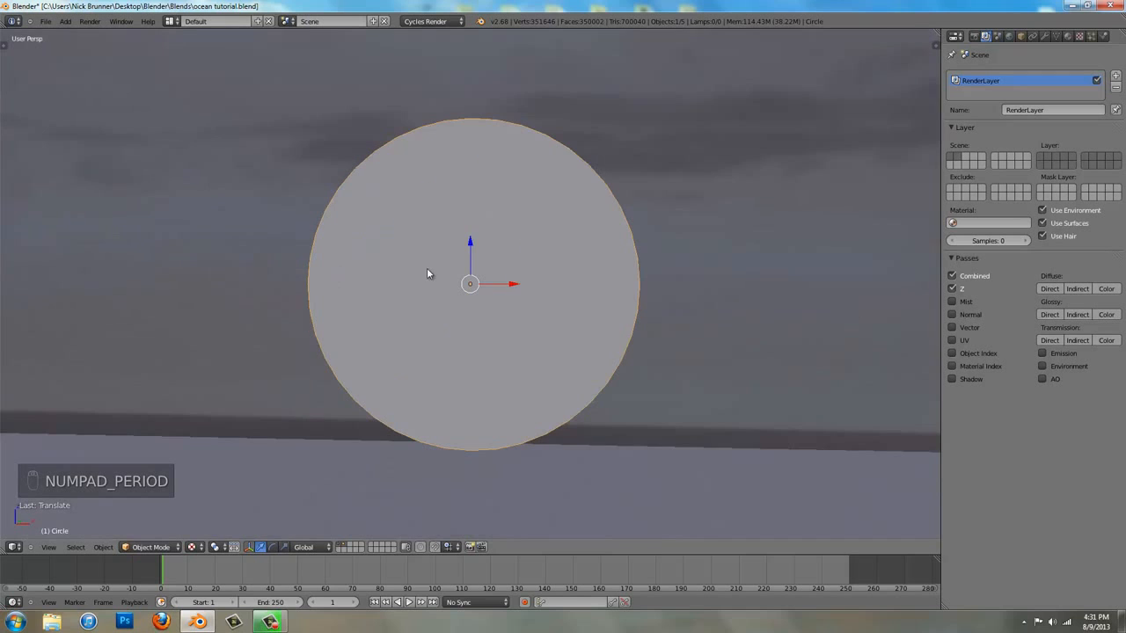
{"action": "middle_click_drag", "start_coordinate": [428, 263], "coordinate": [540, 276]}
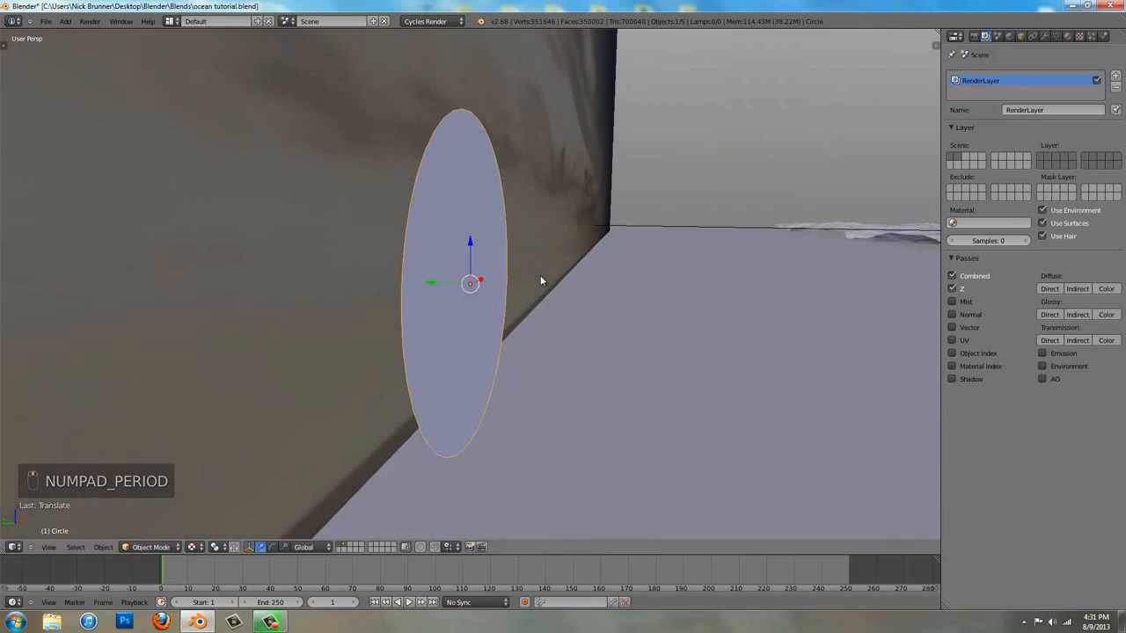
{"action": "key", "text": "g"}
{"action": "key", "text": "y"}
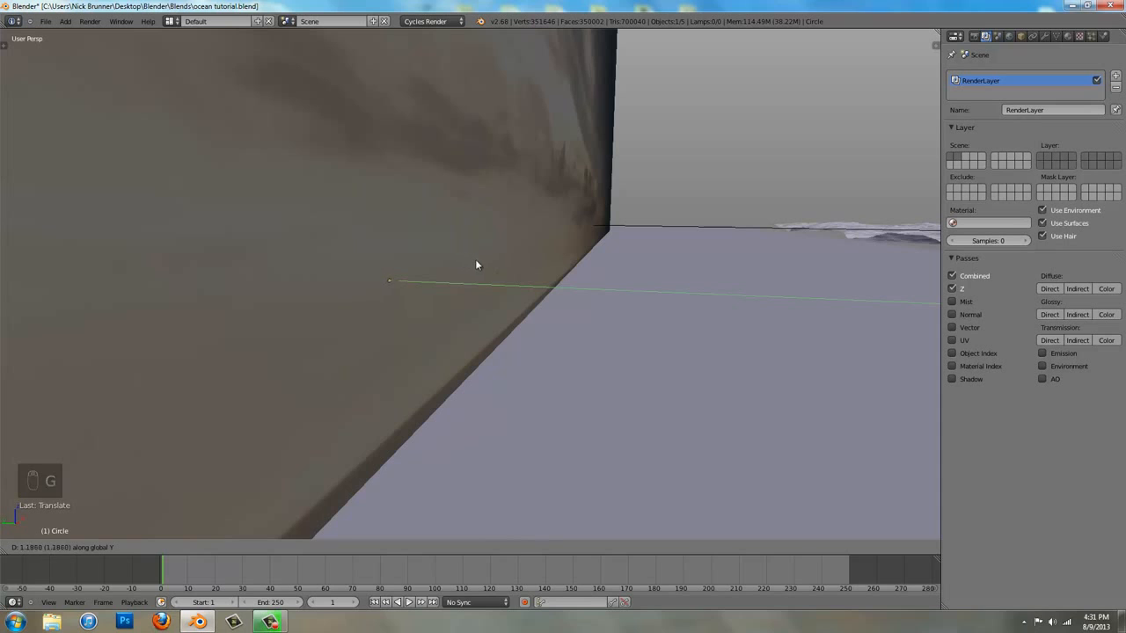
{"action": "left_click", "coordinate": [580, 259]}
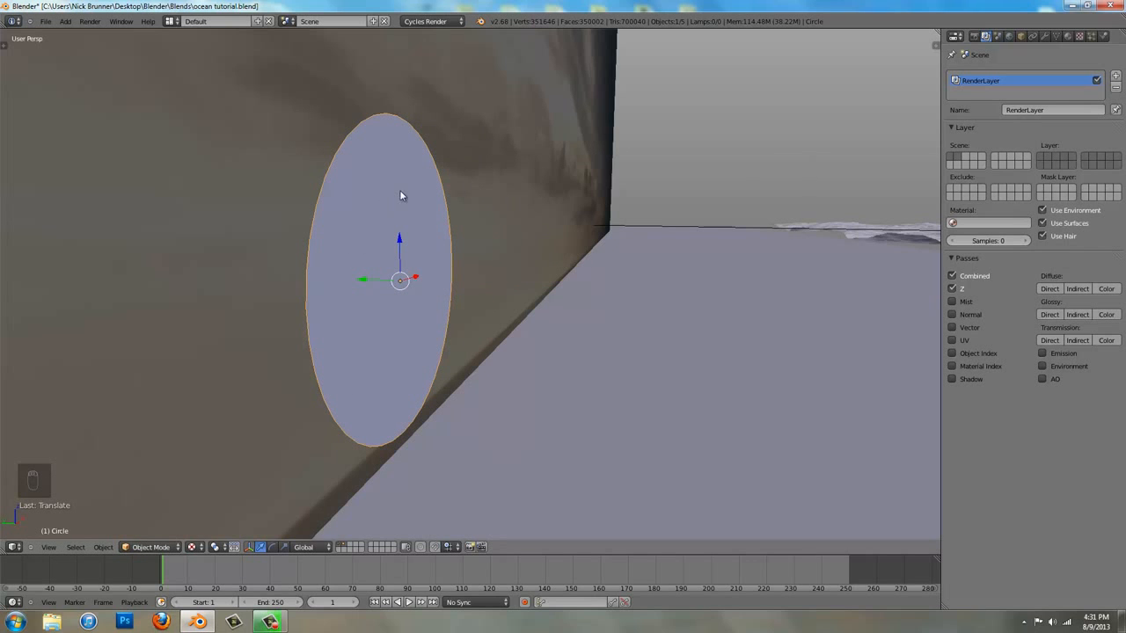
{"action": "key", "text": "KP_0"}
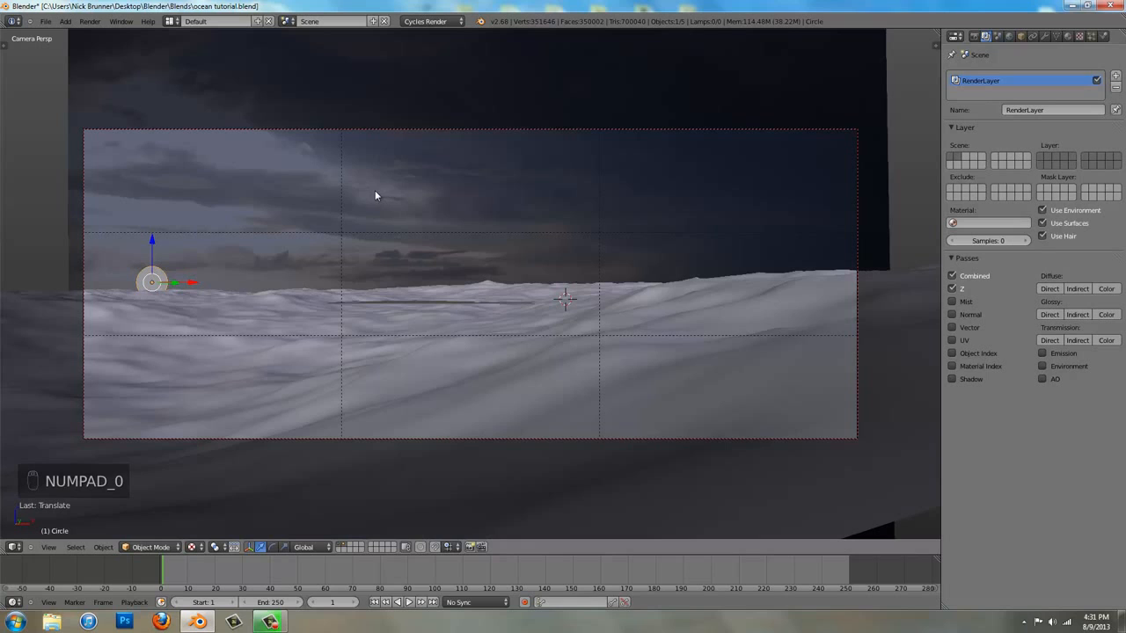
{"action": "key", "text": "ctrl+s"}
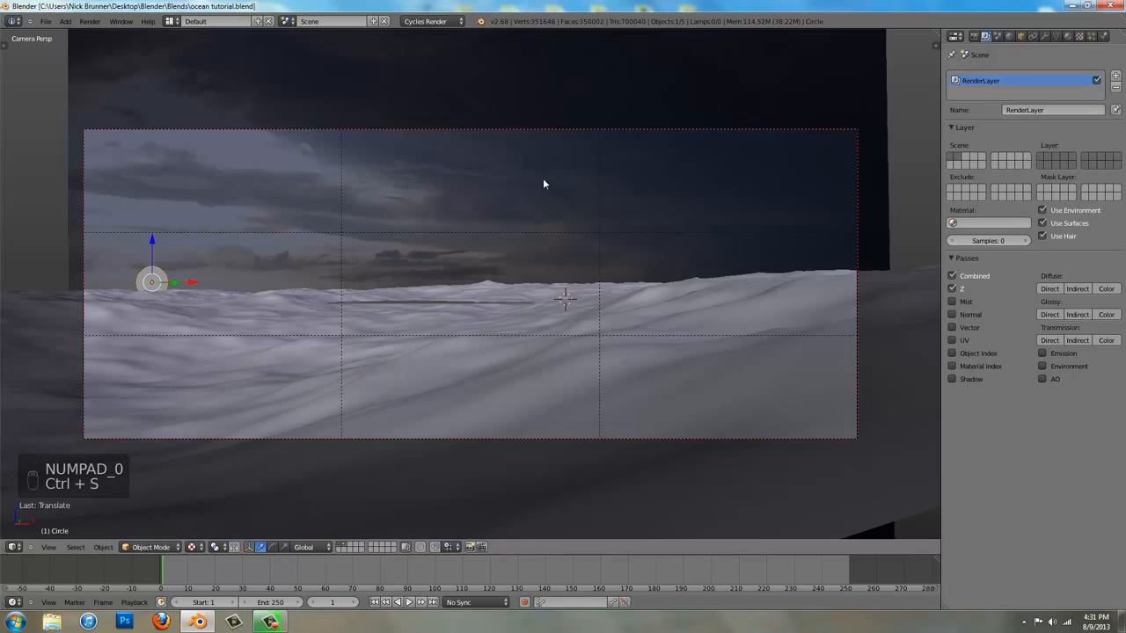
Give the circle a new Emission material with strength 2 and a pure white colour
{"action": "left_click", "coordinate": [1068, 36]}
{"action": "left_click", "coordinate": [993, 114]}
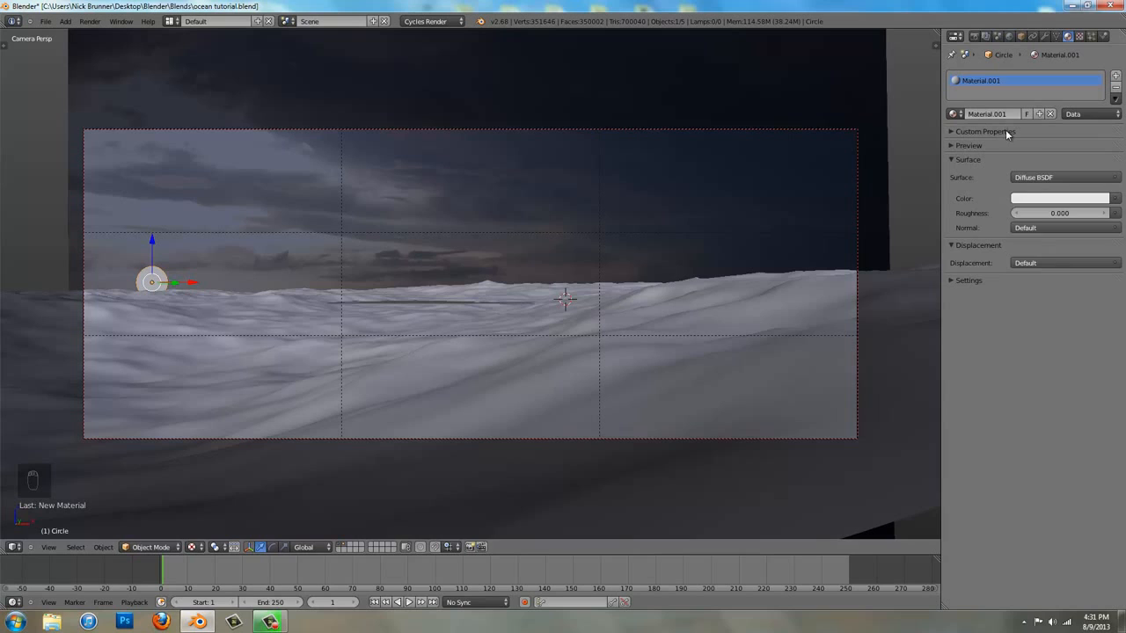
{"action": "left_click", "coordinate": [1063, 179]}
{"action": "left_click", "coordinate": [973, 268]}
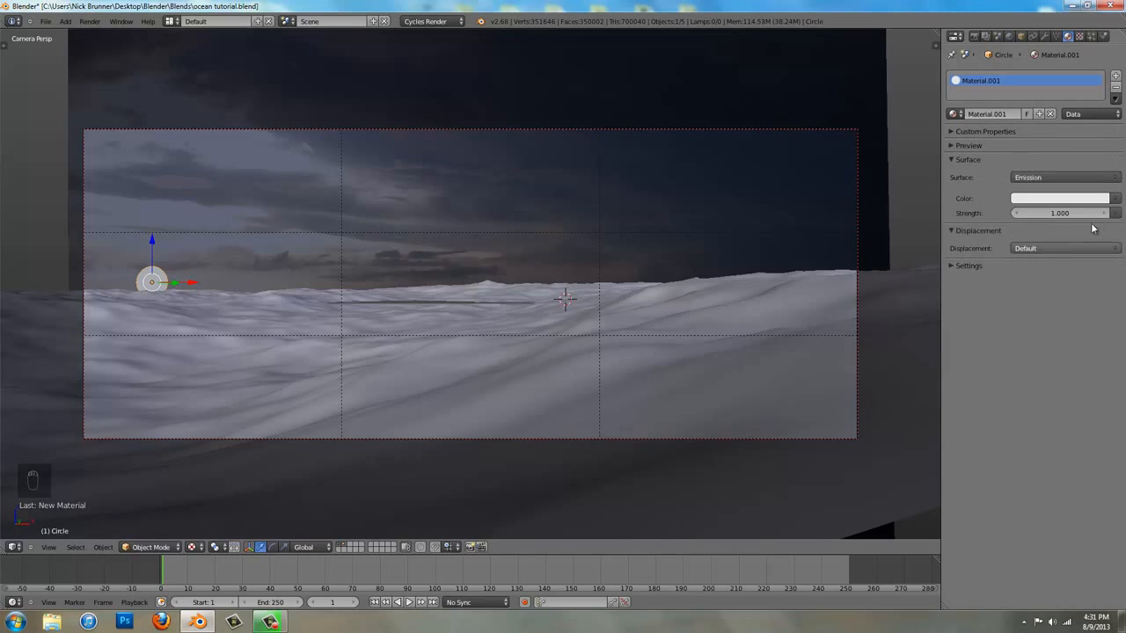
{"action": "type", "text": "2"}
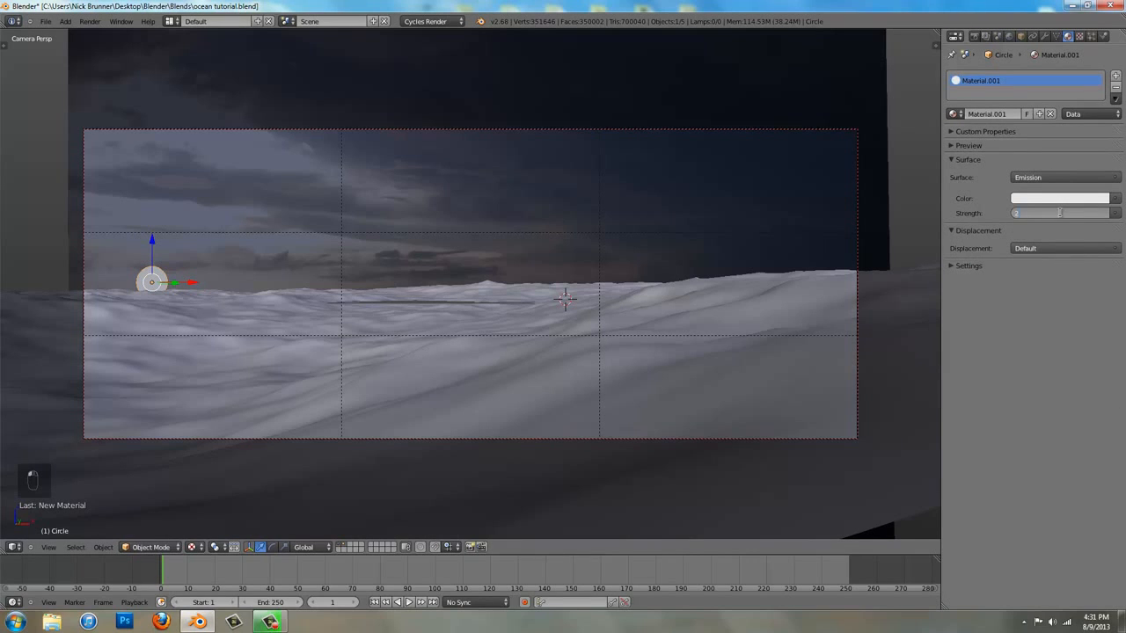
{"action": "key", "text": "Return"}
{"action": "left_click", "coordinate": [1065, 199]}
{"action": "scroll", "coordinate": [1066, 201], "scroll_direction": "up", "scroll_amount": 4}
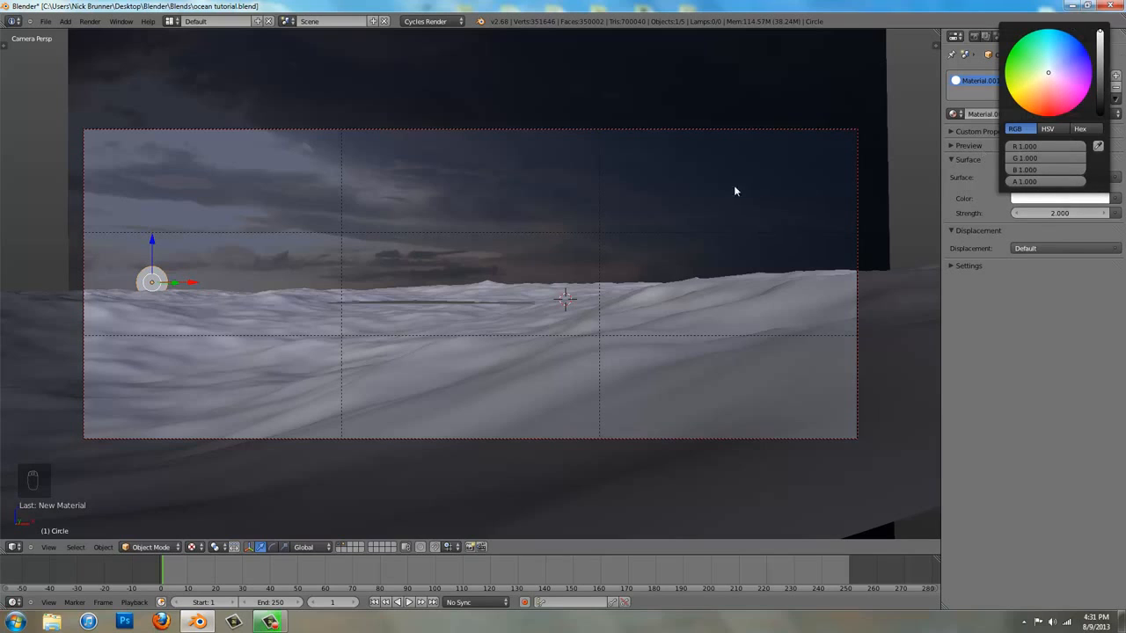
Add a second render layer named Sun that contains only the circle's second scene layer
{"action": "left_click", "coordinate": [989, 37]}
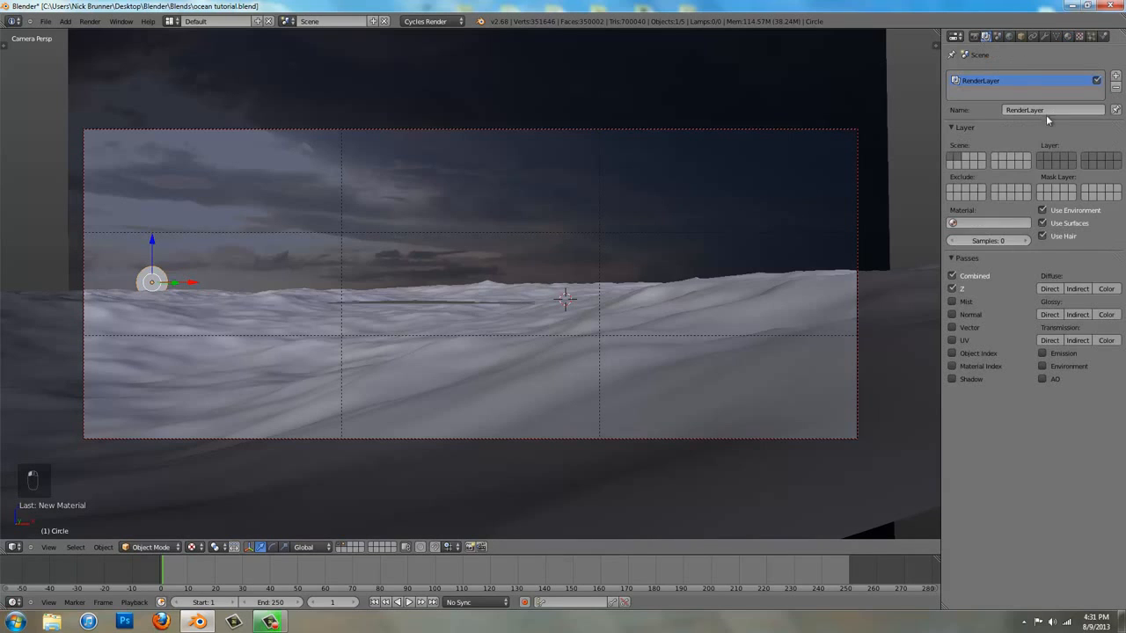
{"action": "left_click", "coordinate": [1116, 76]}
{"action": "left_click", "coordinate": [1063, 110]}
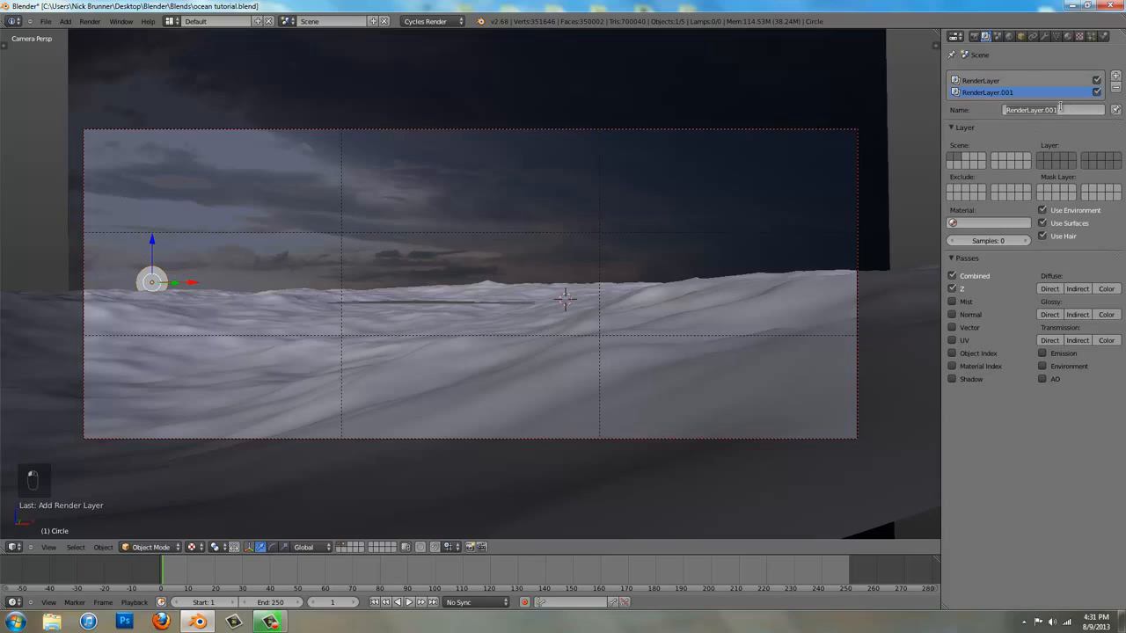
{"action": "type", "text": "s"}
{"action": "key", "text": "Return"}
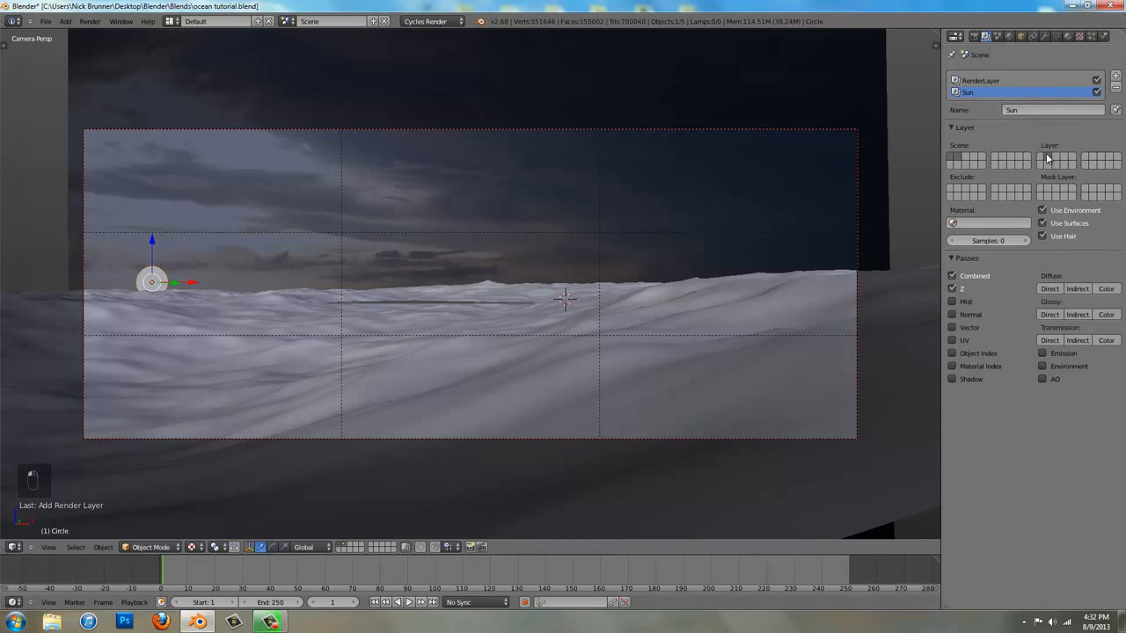
Exclude the circle's second scene layer from the original RenderLayer, select the camera and save over the existing file
{"action": "left_click", "coordinate": [1012, 81]}
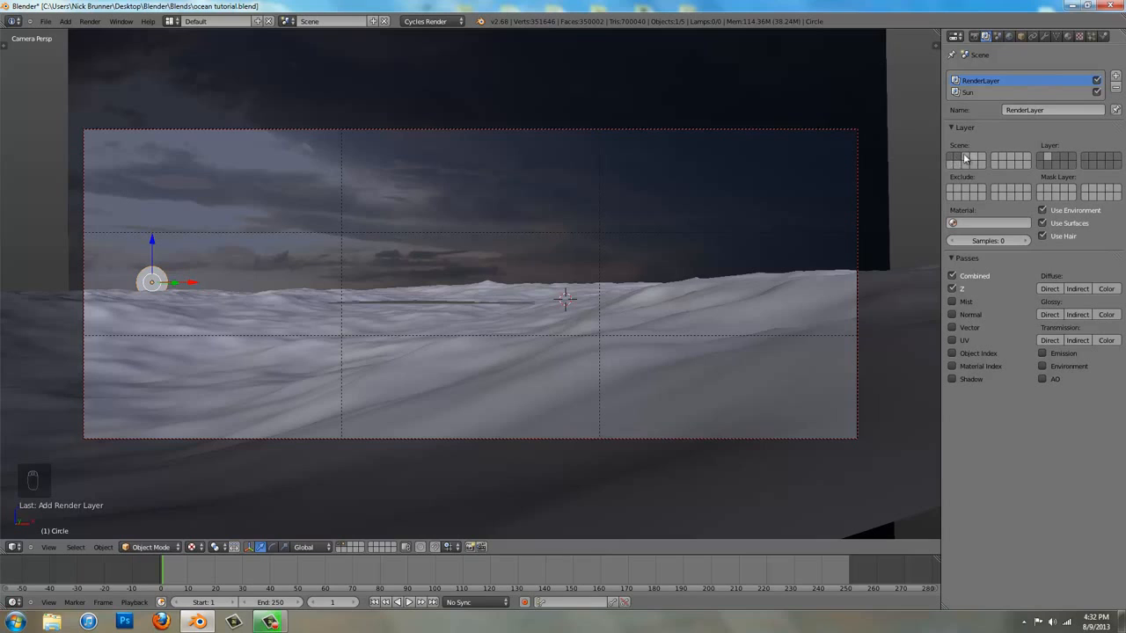
{"action": "right_click", "coordinate": [795, 131]}
{"action": "key", "text": "ctrl+s"}
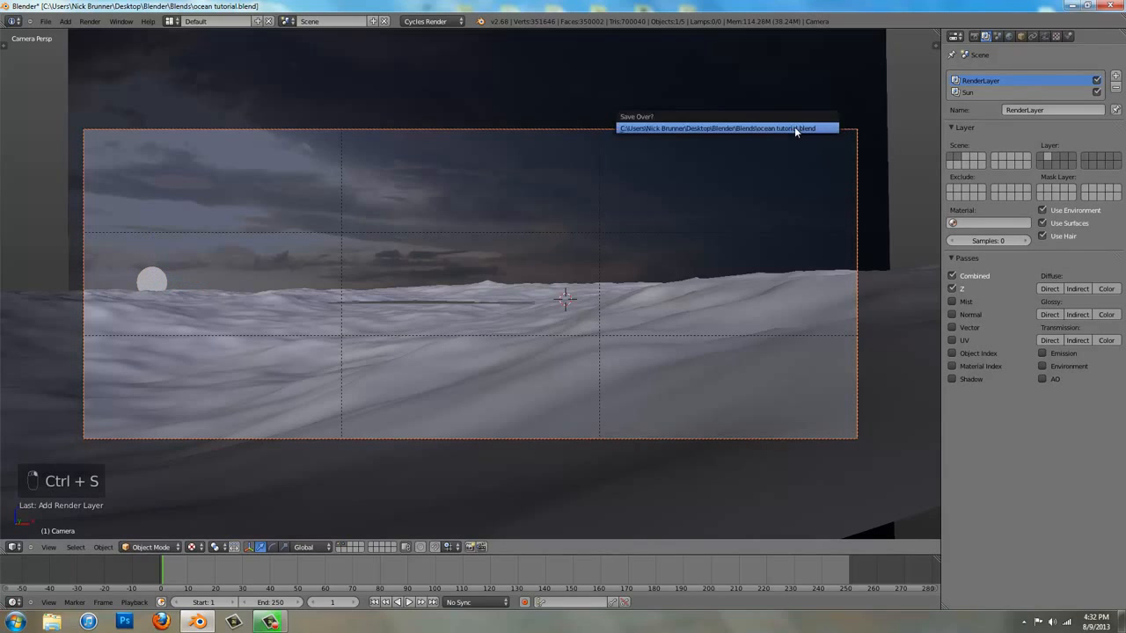
Render the image, and open the Compositing layout with the node editor maximized and its properties sidebar hidden
{"action": "left_click", "coordinate": [975, 37]}
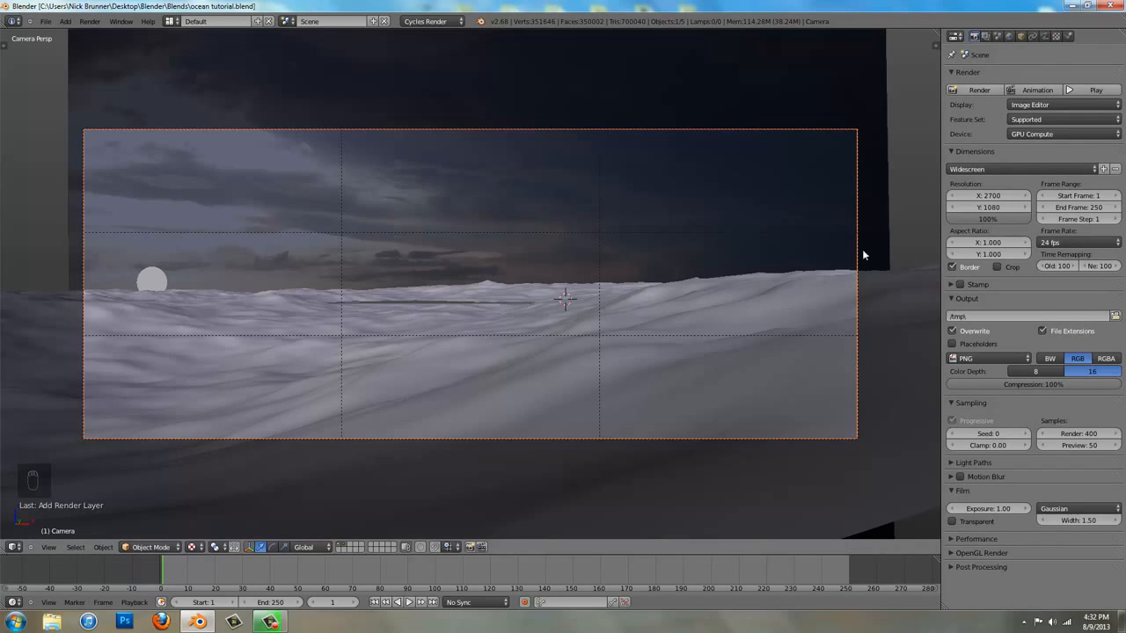
{"action": "left_click", "coordinate": [980, 89]}
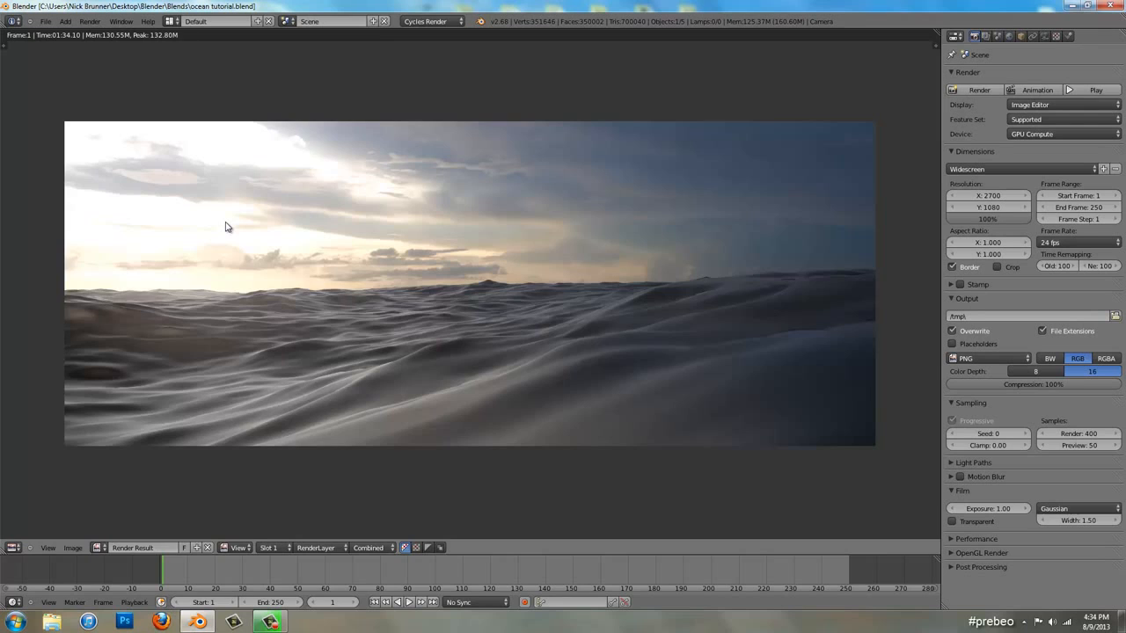
{"action": "key", "text": "ctrl+Left"}
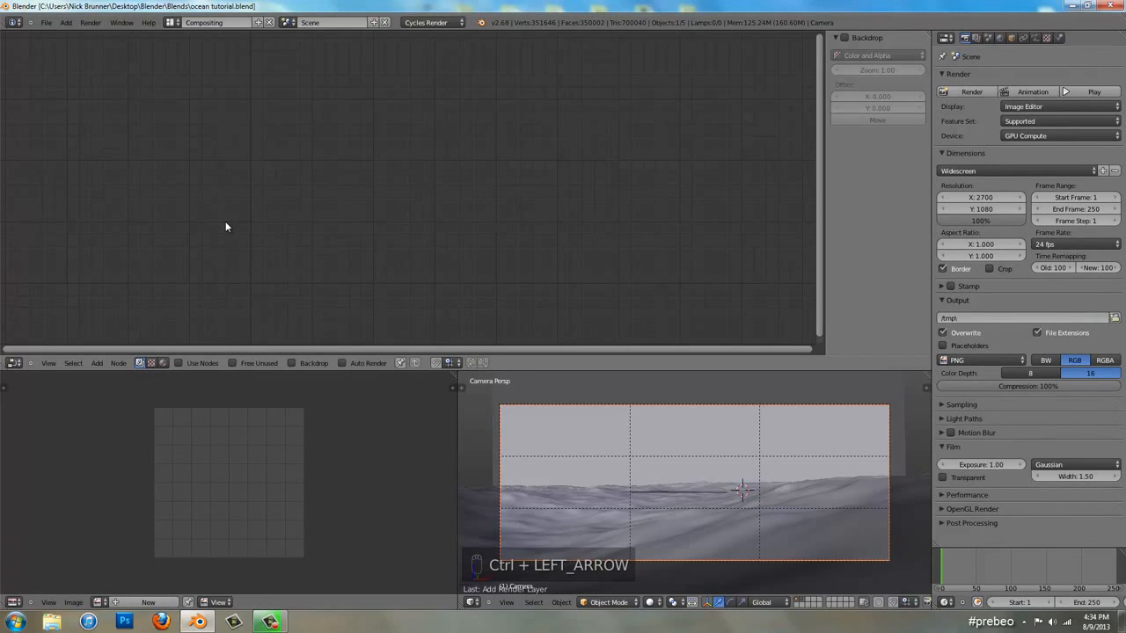
{"action": "key", "text": "ctrl+Up"}
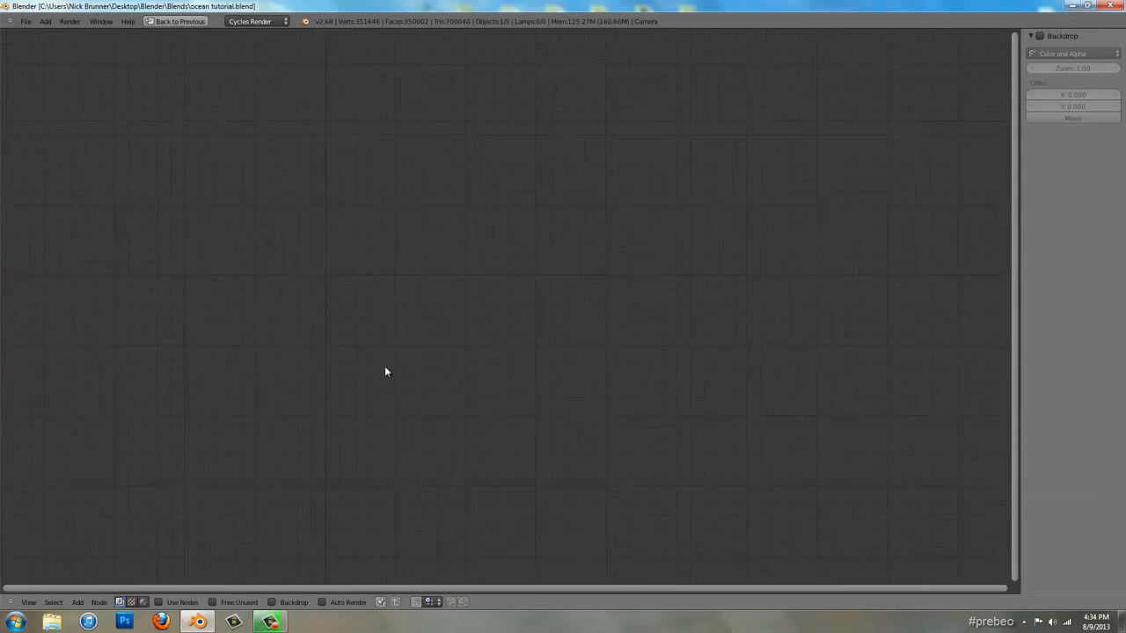
{"action": "key", "text": "n"}
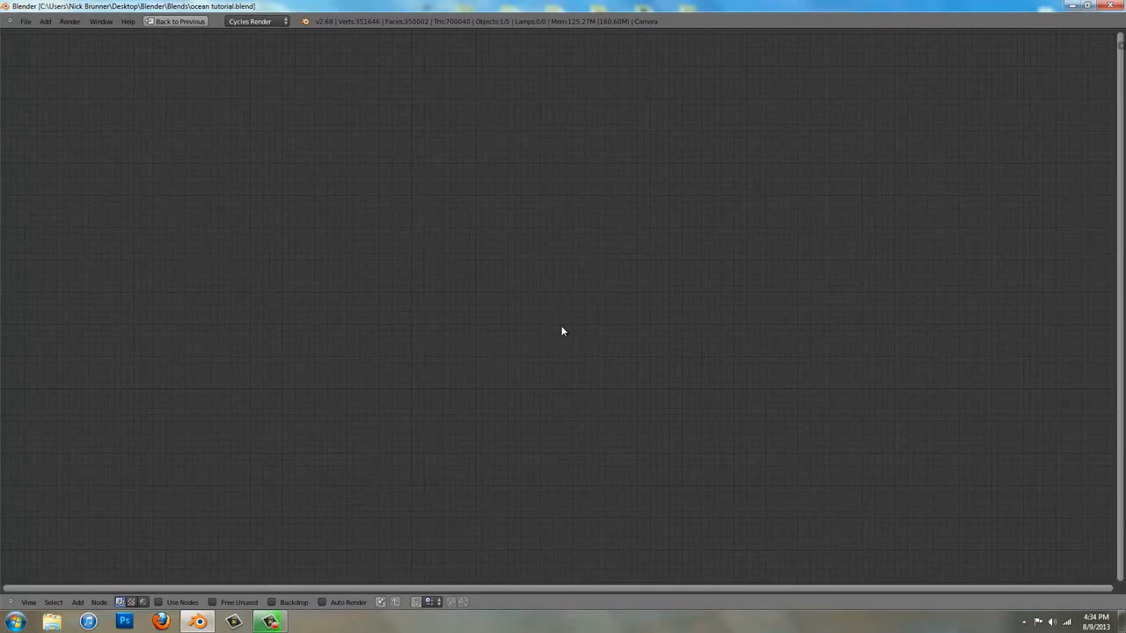
Enable compositing nodes and the backdrop, spread the Render Layers and Composite nodes apart, and connect a Viewer node to the render layer's image
{"action": "left_click", "coordinate": [189, 602]}
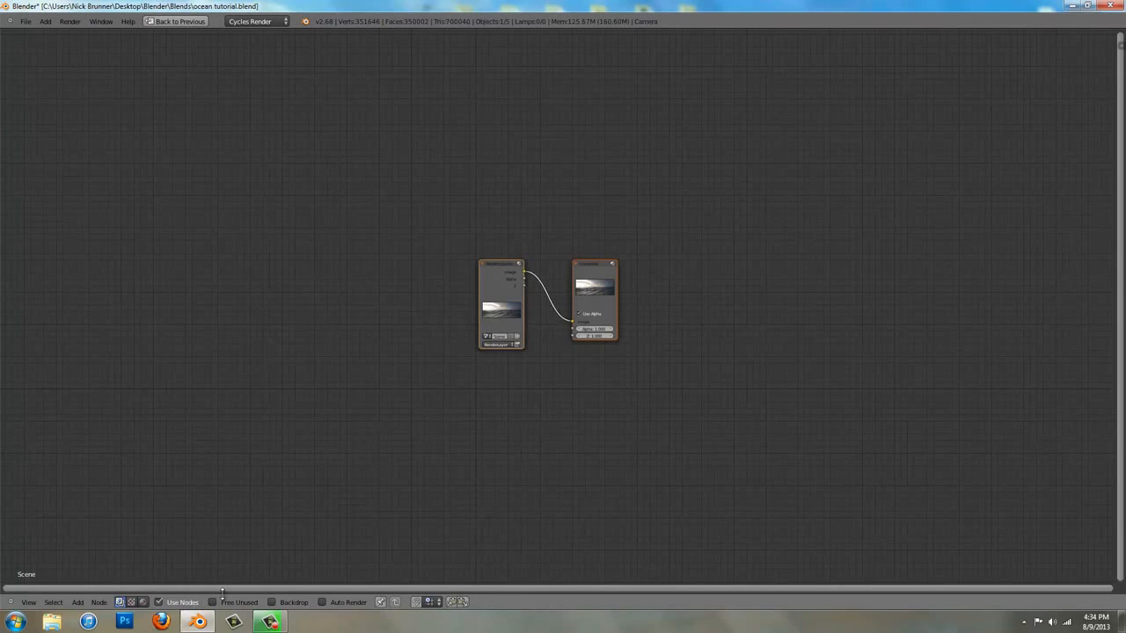
{"action": "left_click", "coordinate": [304, 606]}
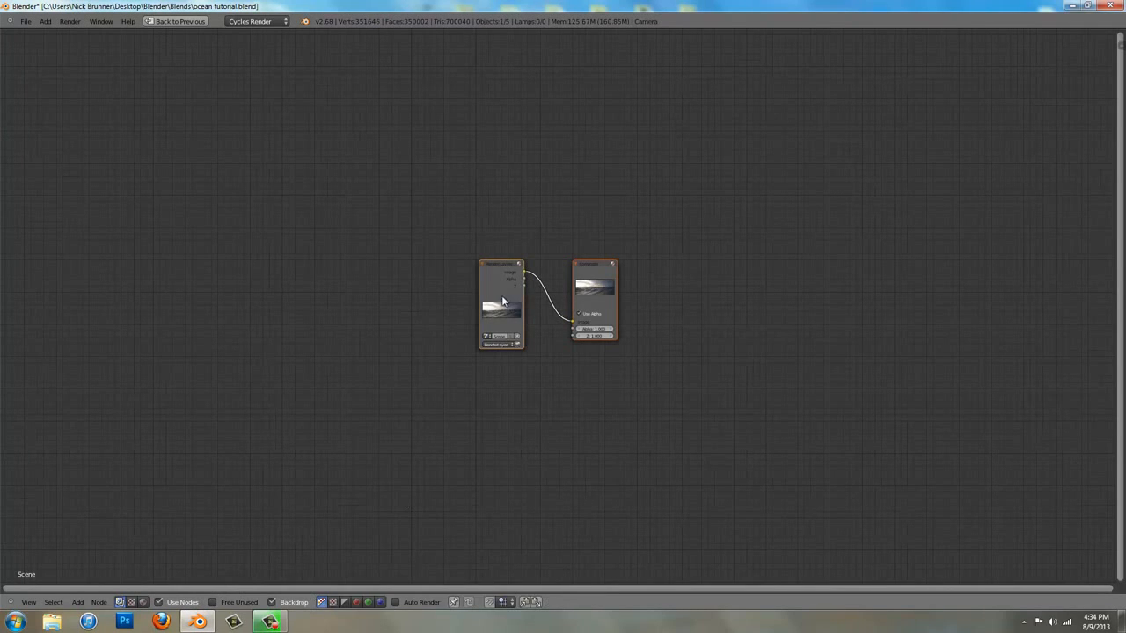
{"action": "left_click_drag", "start_coordinate": [508, 303], "coordinate": [397, 228]}
{"action": "left_click_drag", "start_coordinate": [595, 282], "coordinate": [756, 165]}
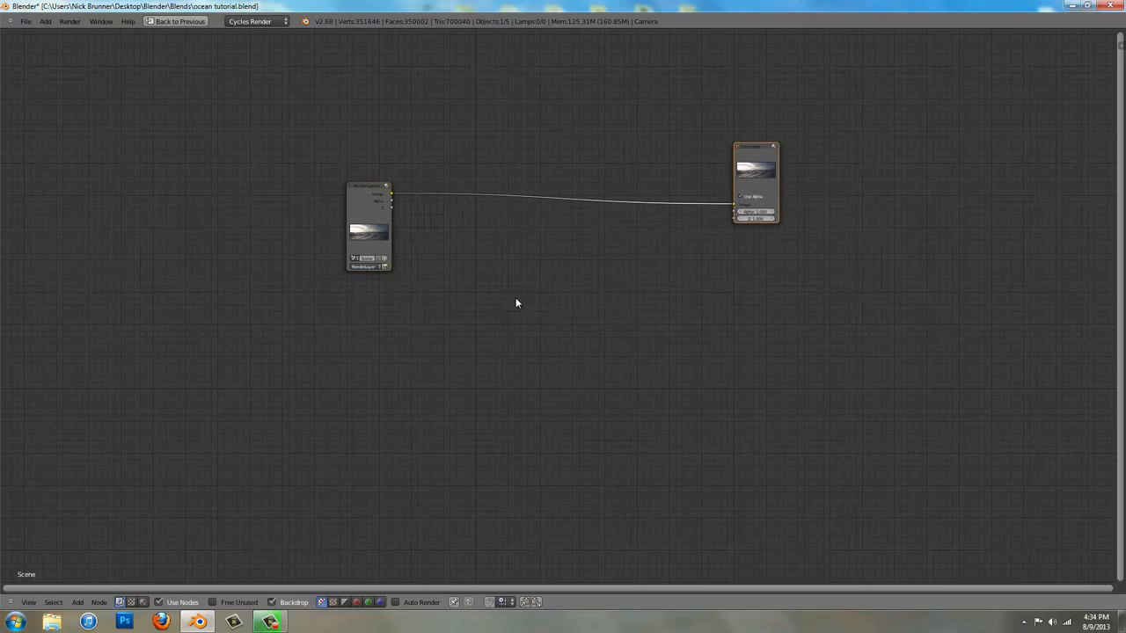
{"action": "left_click", "coordinate": [372, 232], "text": "ctrl+shift"}
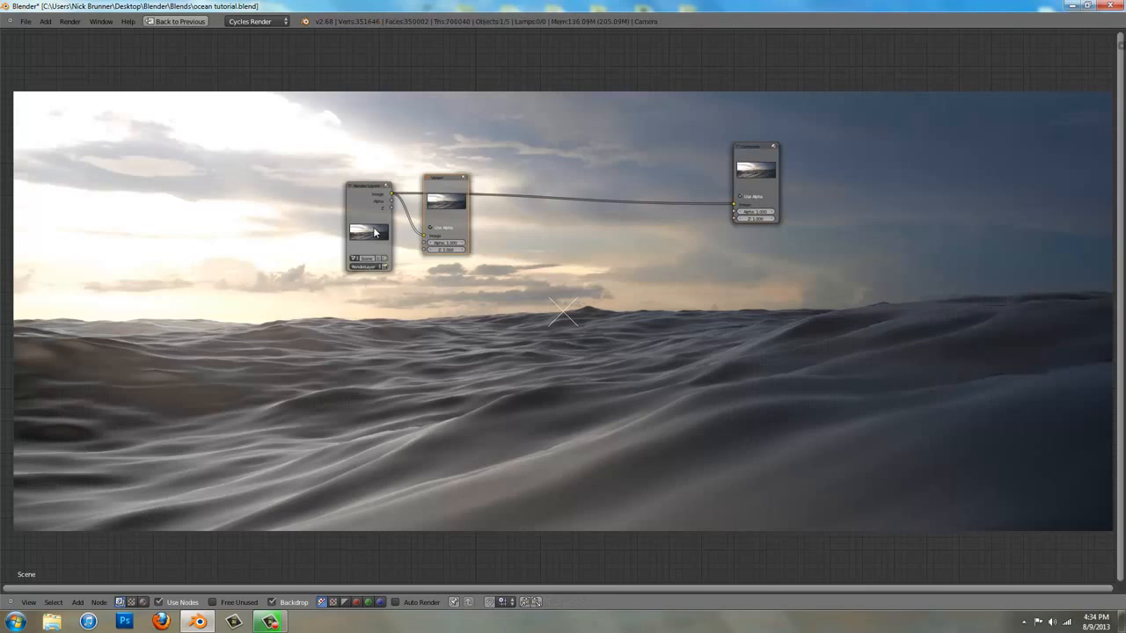
Place the Viewer node directly beneath the Composite node and move both output nodes well away from the Render Layers node
{"action": "left_click_drag", "start_coordinate": [372, 232], "coordinate": [310, 254]}
{"action": "left_click_drag", "start_coordinate": [447, 205], "coordinate": [772, 274]}
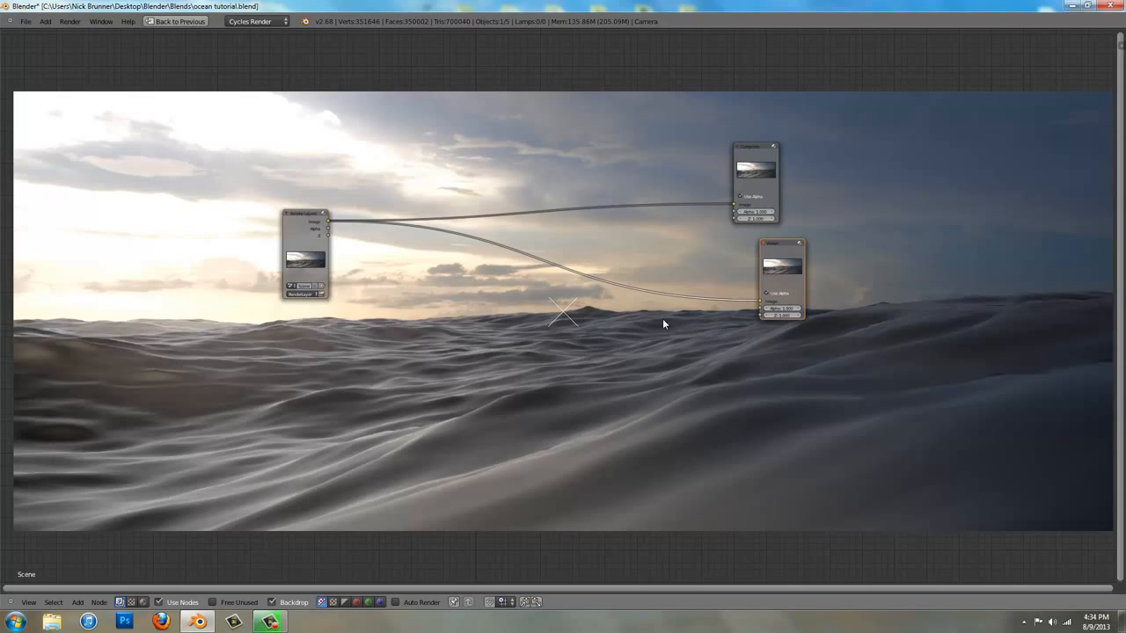
{"action": "left_click", "coordinate": [320, 260]}
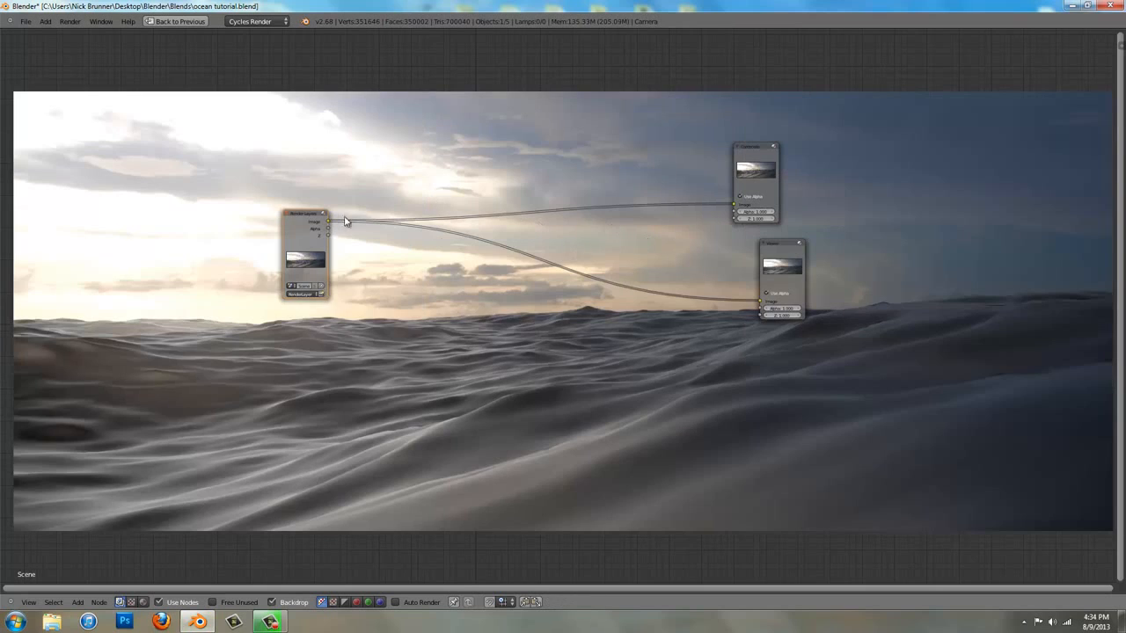
{"action": "left_click_drag", "start_coordinate": [768, 280], "coordinate": [739, 271]}
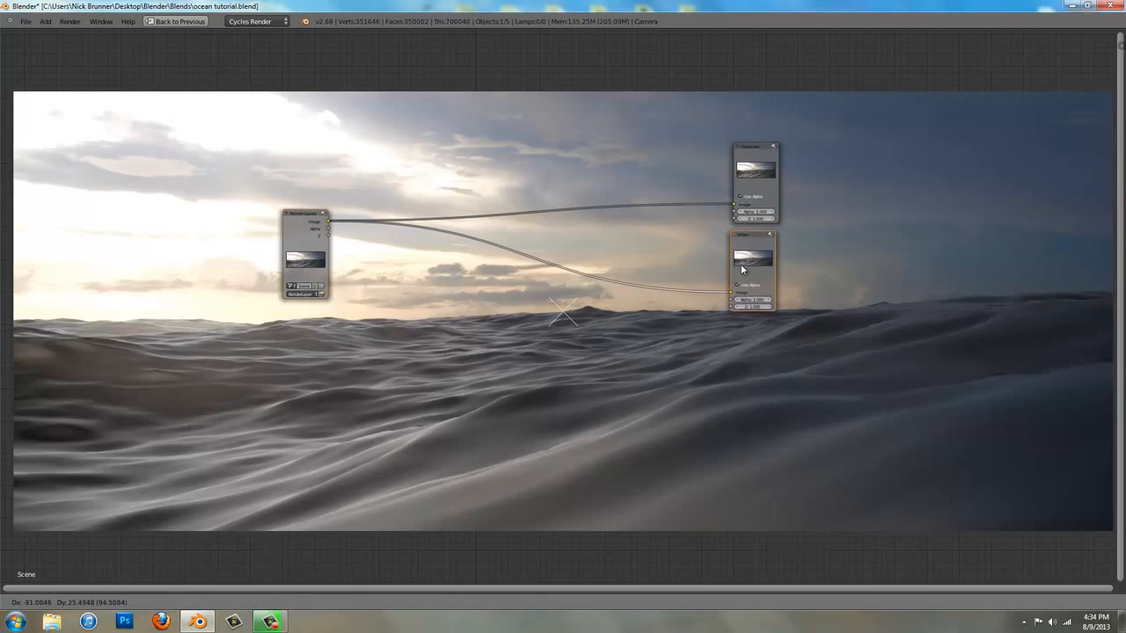
{"action": "left_click", "coordinate": [764, 171], "text": "shift"}
{"action": "key", "text": "g"}
{"action": "left_click", "coordinate": [1109, 449]}
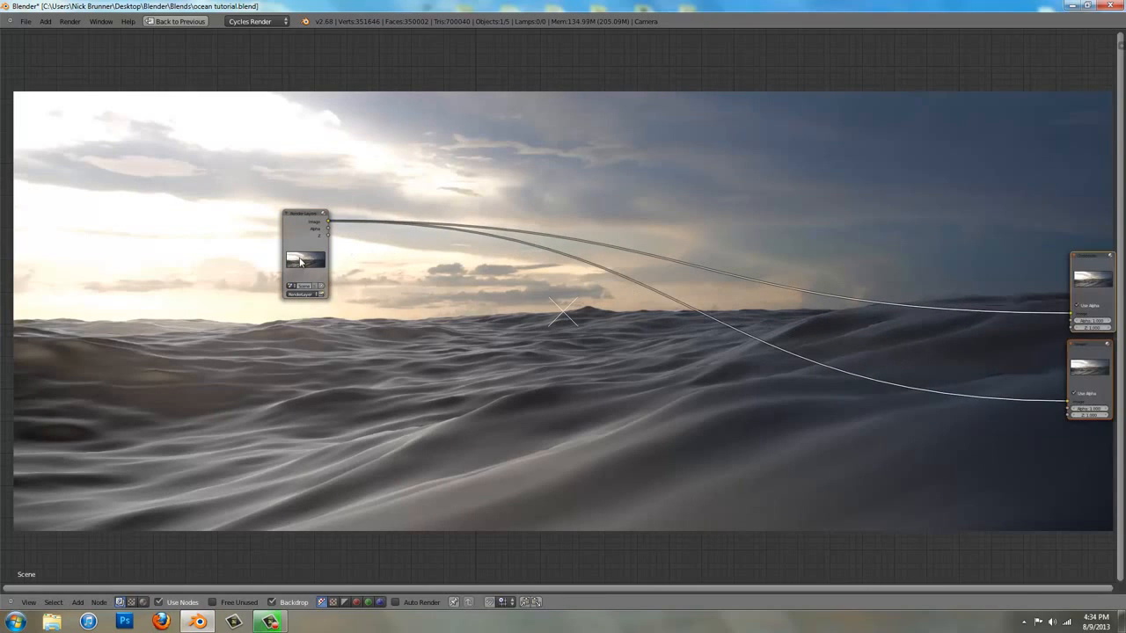
Widen the gap between the Render Layers node and the stacked Composite and Viewer nodes across the full backdrop width
{"action": "left_click_drag", "start_coordinate": [300, 259], "coordinate": [86, 319]}
{"action": "scroll", "coordinate": [86, 319], "scroll_direction": "down", "scroll_amount": 4}
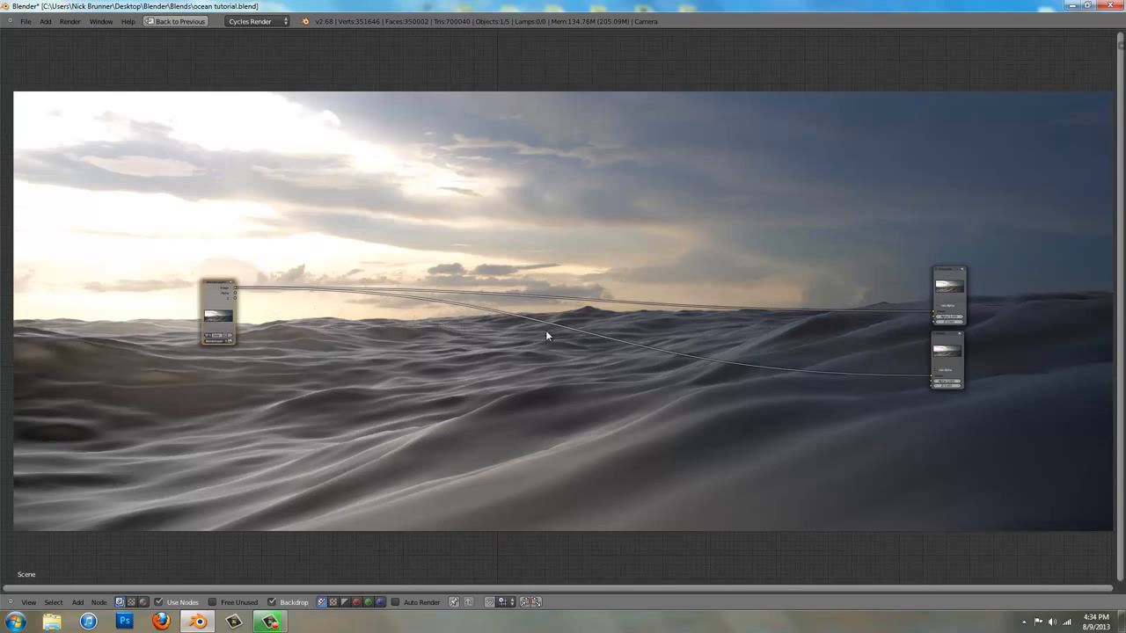
{"action": "left_click", "coordinate": [963, 350]}
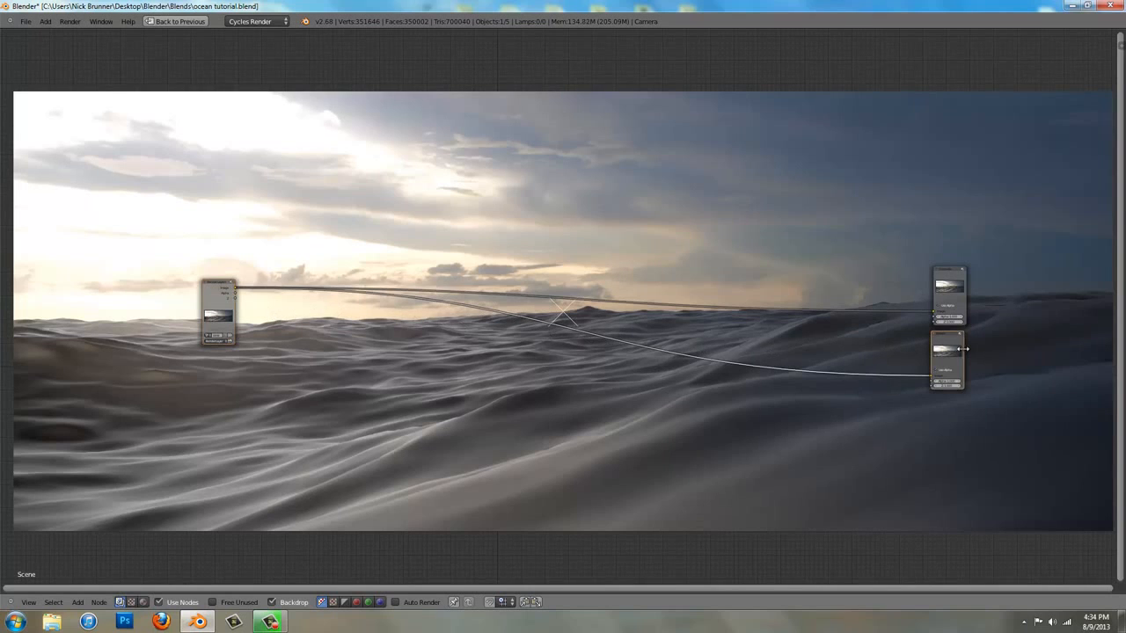
{"action": "left_click", "coordinate": [959, 284], "text": "shift"}
{"action": "key", "text": "g"}
{"action": "left_click", "coordinate": [1079, 235]}
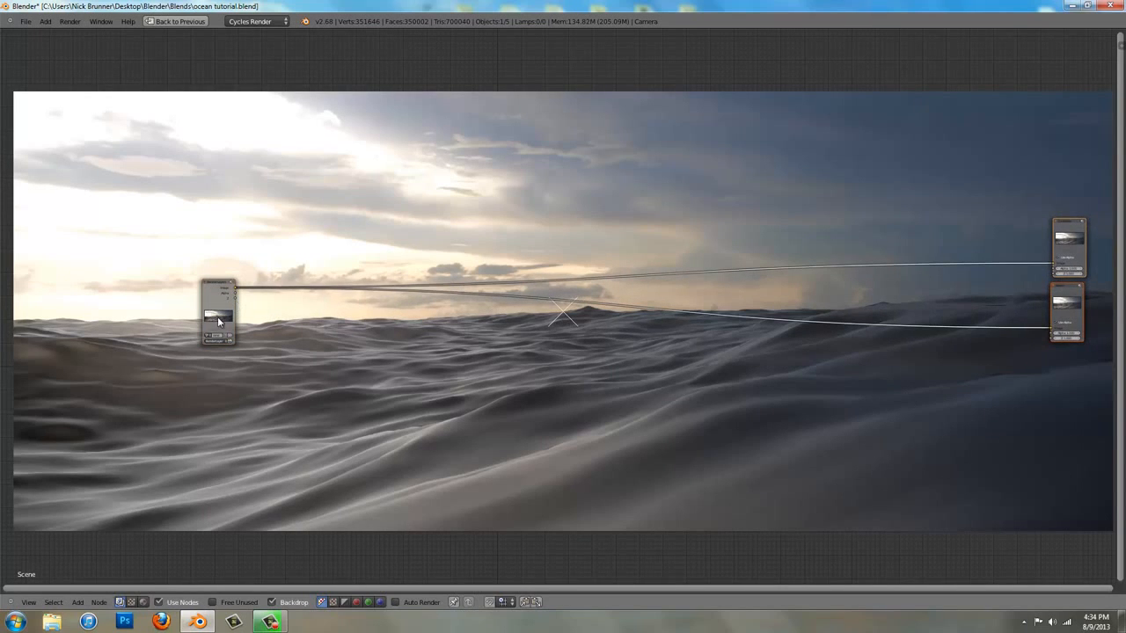
{"action": "left_click_drag", "start_coordinate": [217, 316], "coordinate": [83, 314]}
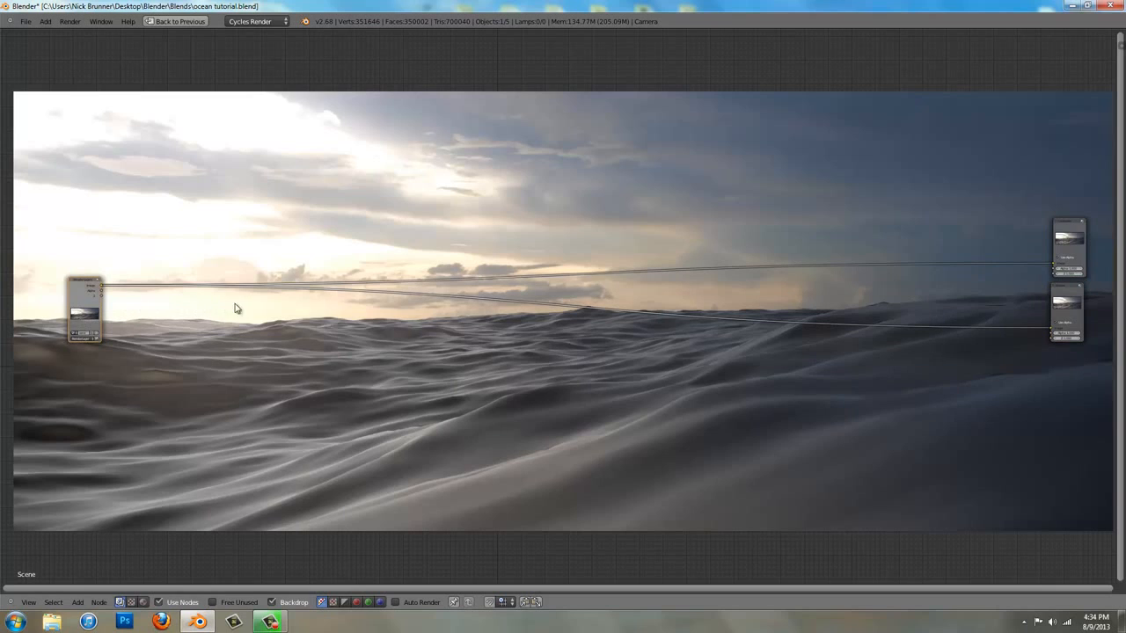
Insert a Color Balance node into the link from Render Layers to the Viewer and place it beside Render Layers
{"action": "middle_click_drag", "start_coordinate": [278, 353], "coordinate": [589, 361]}
{"action": "scroll", "coordinate": [372, 343], "scroll_direction": "up", "scroll_amount": 8}
{"action": "middle_click_drag", "start_coordinate": [315, 416], "coordinate": [346, 275]}
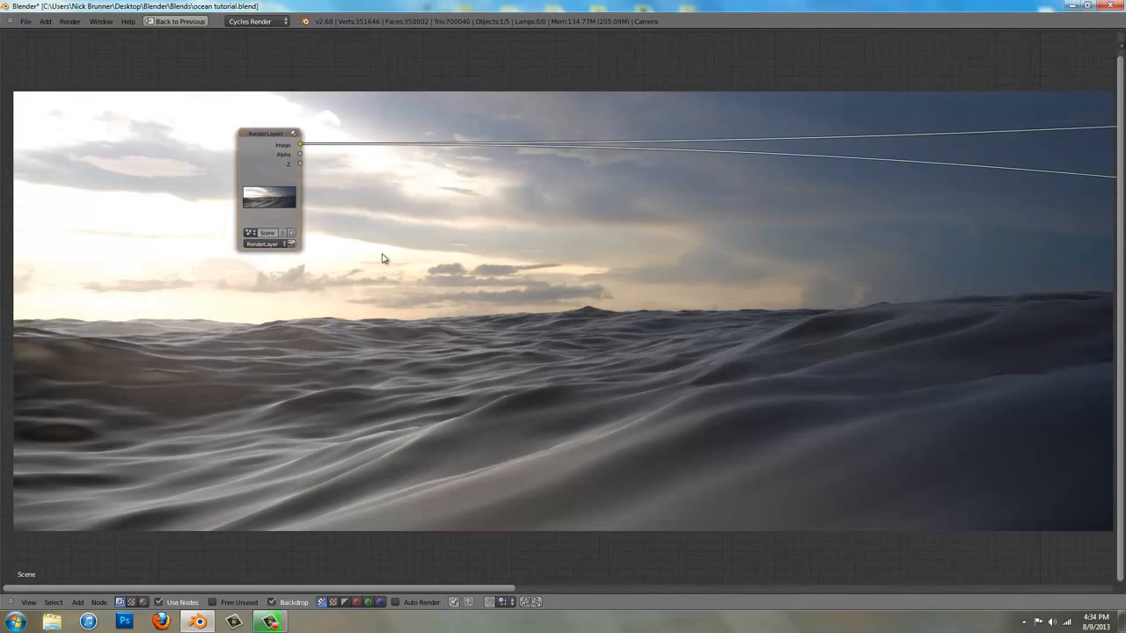
{"action": "scroll", "coordinate": [357, 220], "scroll_direction": "up", "scroll_amount": 4}
{"action": "middle_click_drag", "start_coordinate": [287, 156], "coordinate": [324, 253]}
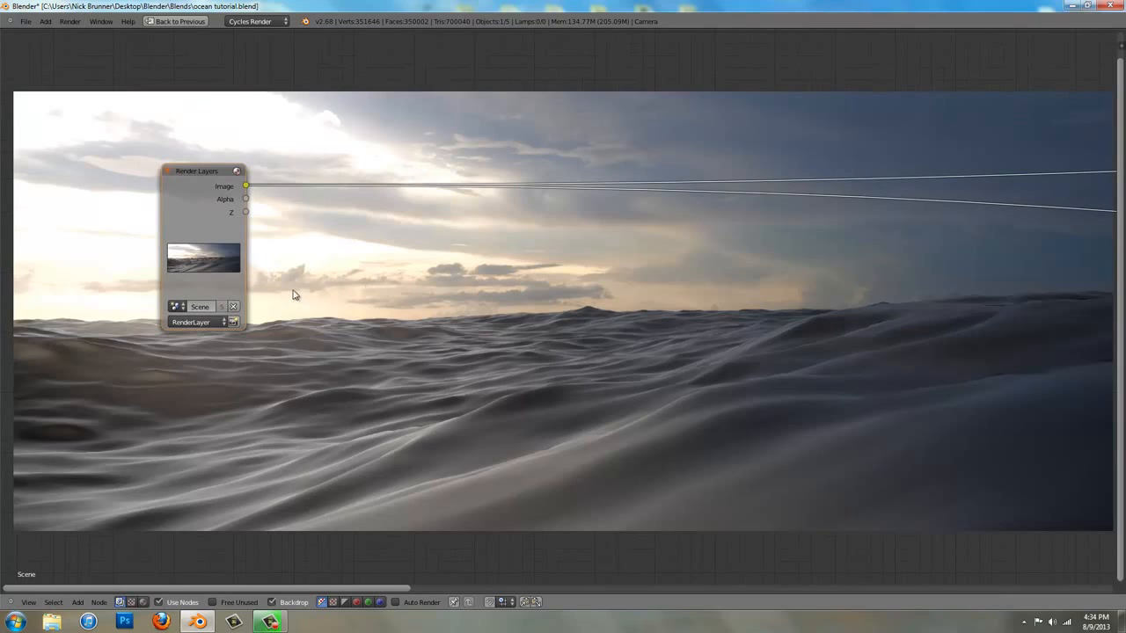
{"action": "key", "text": "shift+a"}
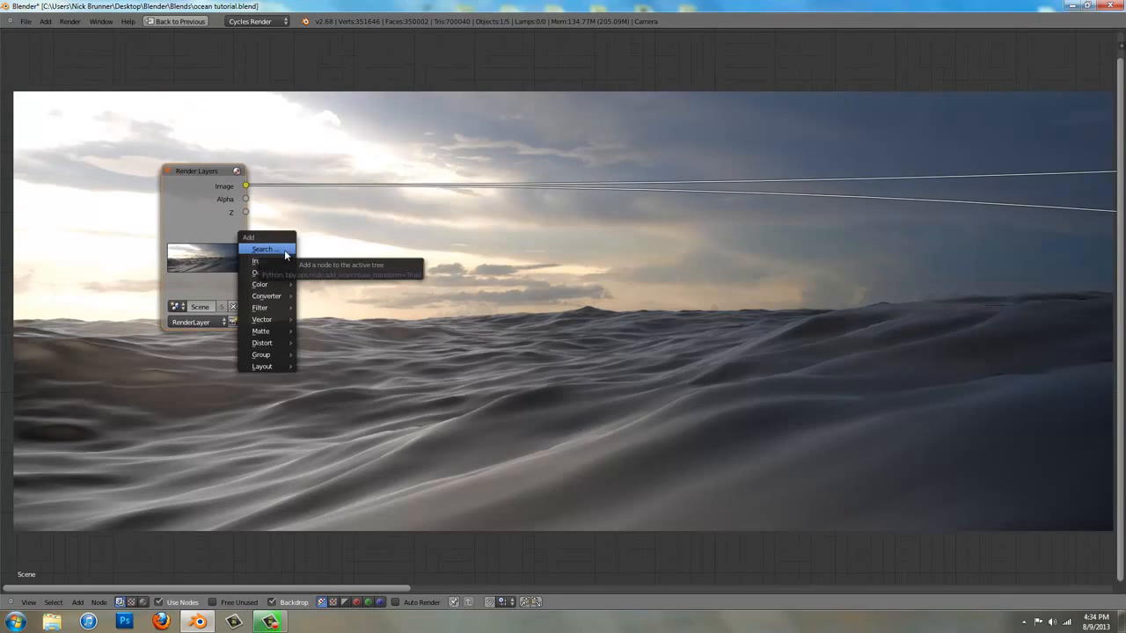
{"action": "mouse_move", "coordinate": [282, 287]}
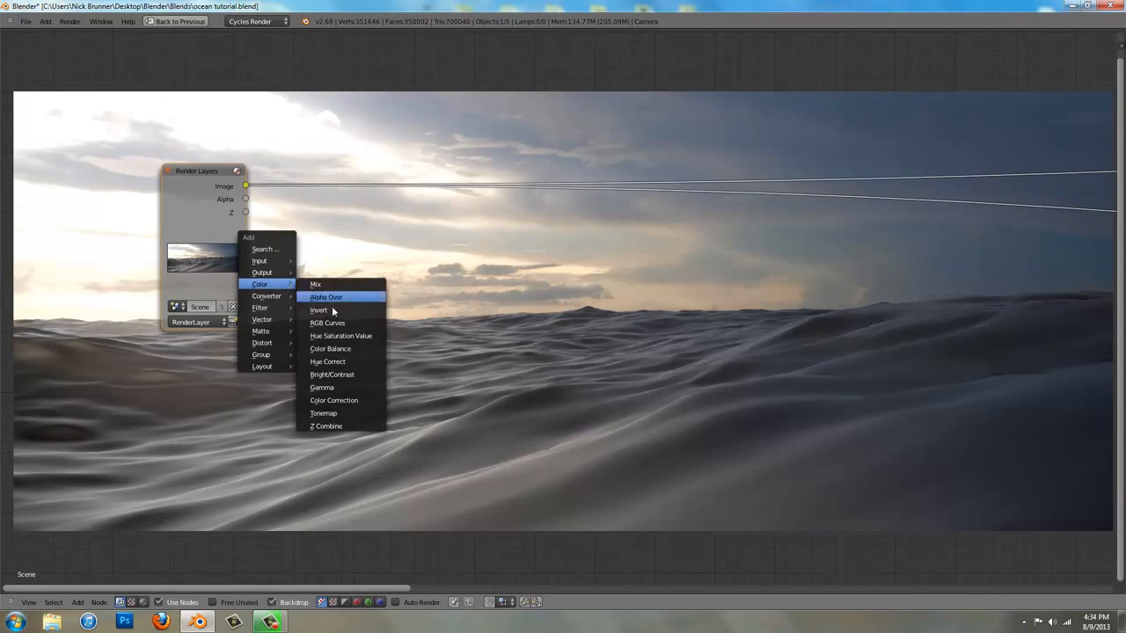
{"action": "left_click", "coordinate": [379, 354]}
{"action": "left_click", "coordinate": [607, 186]}
{"action": "key", "text": "g"}
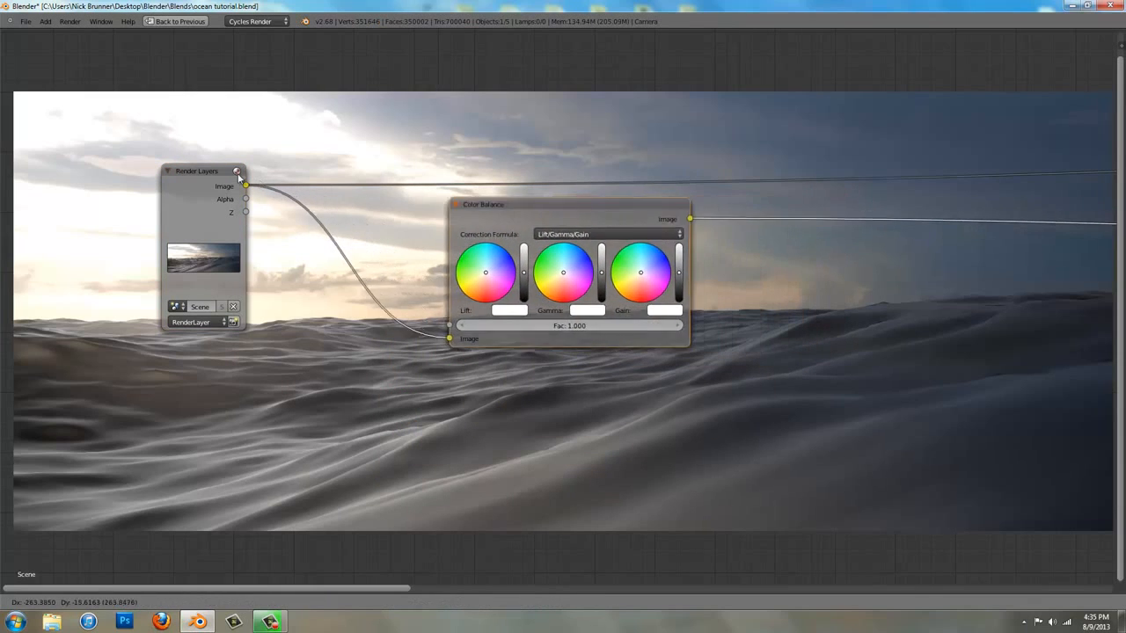
{"action": "left_click", "coordinate": [139, 163]}
Shift the Color Balance lift slightly toward warm orange-red and the gain slightly toward blue
{"action": "middle_click_drag", "start_coordinate": [605, 321], "coordinate": [421, 243]}
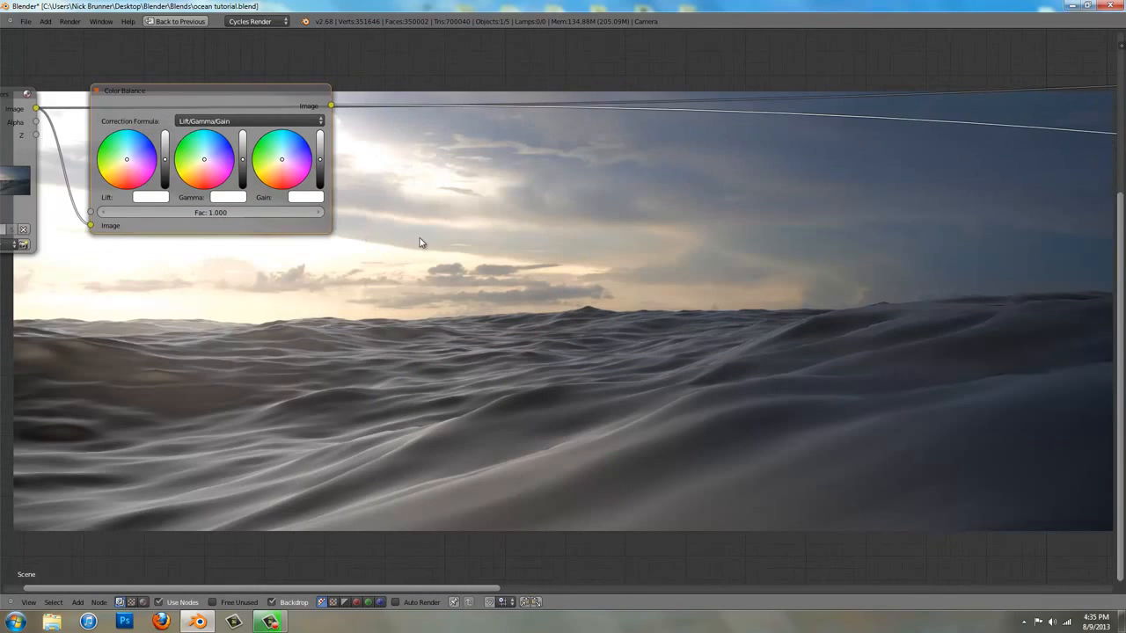
{"action": "scroll", "coordinate": [420, 243], "scroll_direction": "up", "scroll_amount": 2}
{"action": "scroll", "coordinate": [372, 166], "scroll_direction": "up", "scroll_amount": 4, "text": "ctrl"}
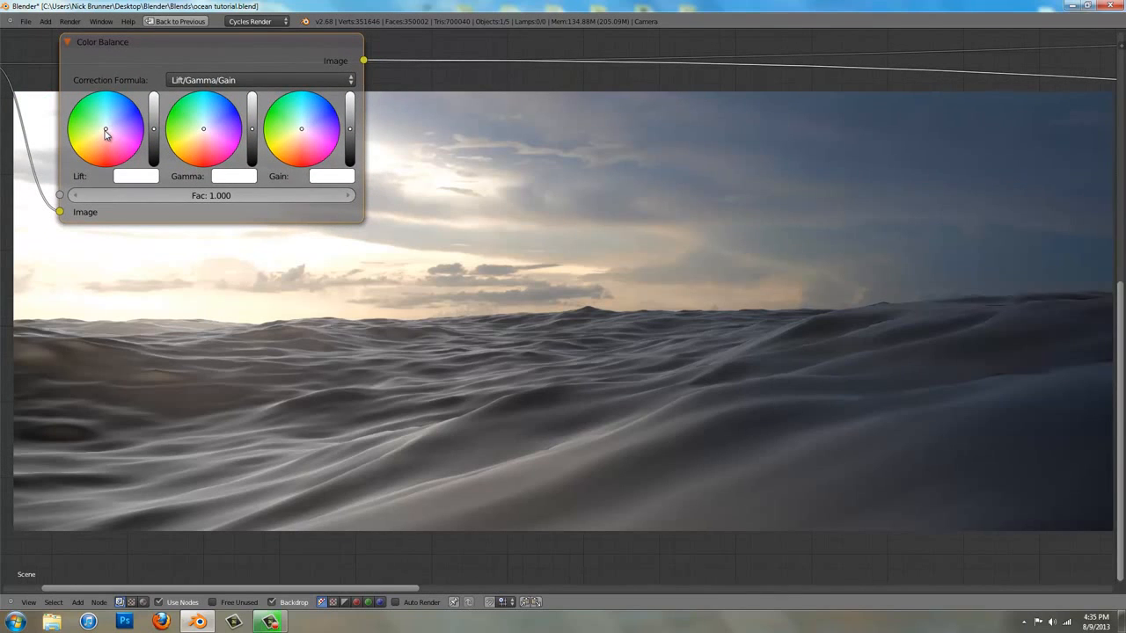
{"action": "left_click_drag", "start_coordinate": [105, 132], "coordinate": [104, 137]}
{"action": "left_click", "coordinate": [306, 130]}
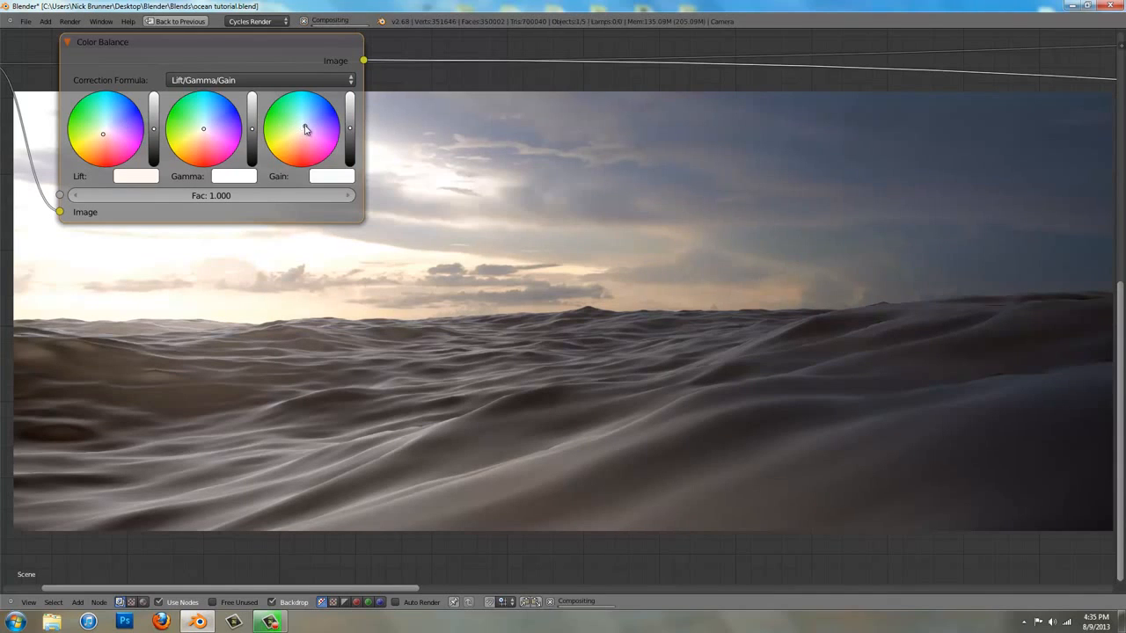
{"action": "left_click_drag", "start_coordinate": [307, 121], "coordinate": [304, 125]}
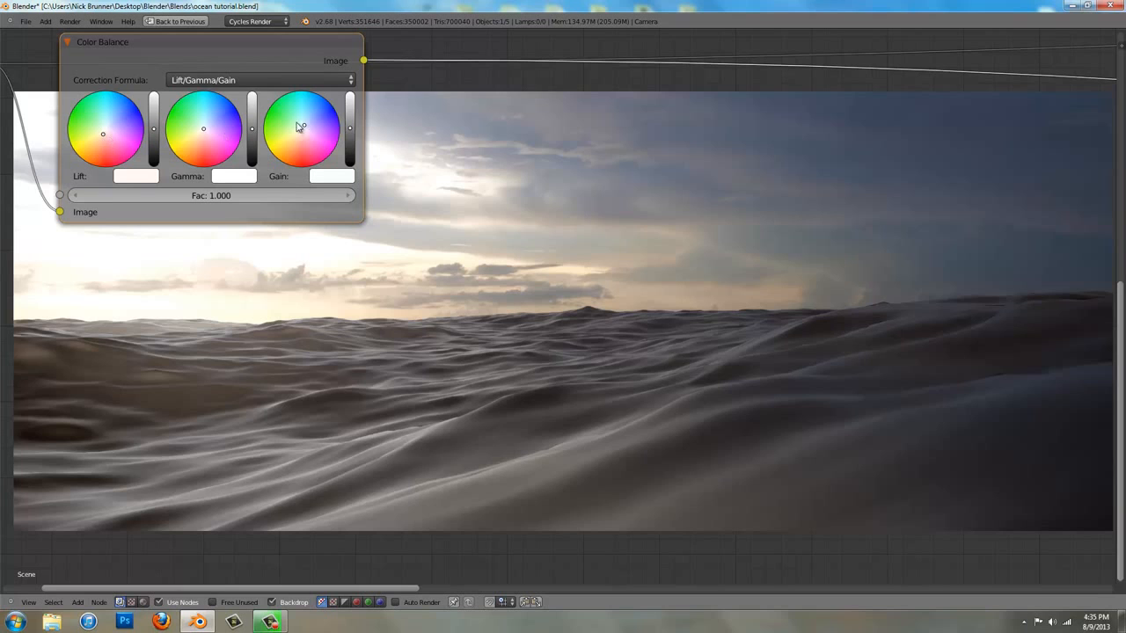
Insert a Hue Saturation Value node between Color Balance and the Viewer, beside Color Balance, and set its saturation to 1.1
{"action": "middle_click_drag", "start_coordinate": [428, 215], "coordinate": [343, 311]}
{"action": "scroll", "coordinate": [400, 252], "scroll_direction": "down", "scroll_amount": 3}
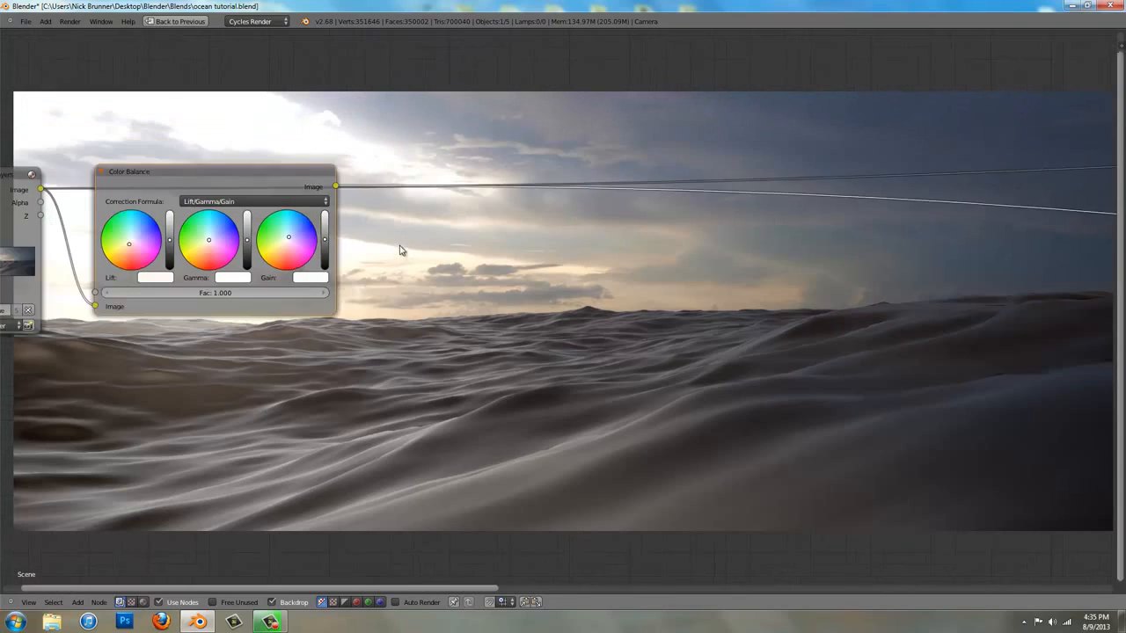
{"action": "middle_click_drag", "start_coordinate": [370, 213], "coordinate": [330, 188]}
{"action": "key", "text": "shift+a"}
{"action": "mouse_move", "coordinate": [326, 192]}
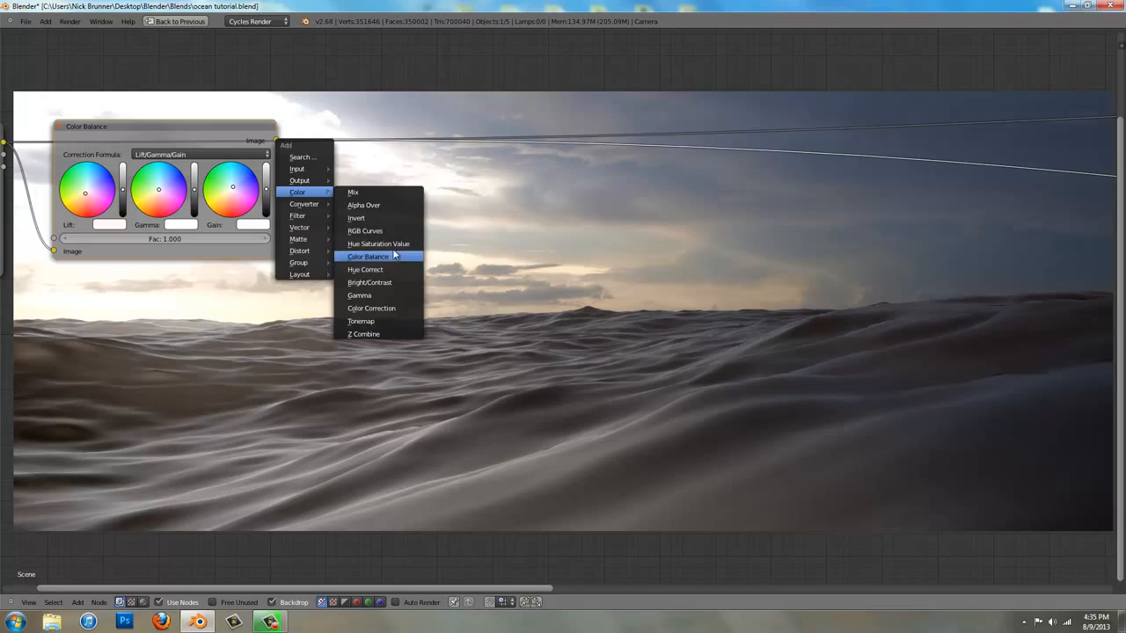
{"action": "key", "text": "Return"}
{"action": "left_click", "coordinate": [690, 146]}
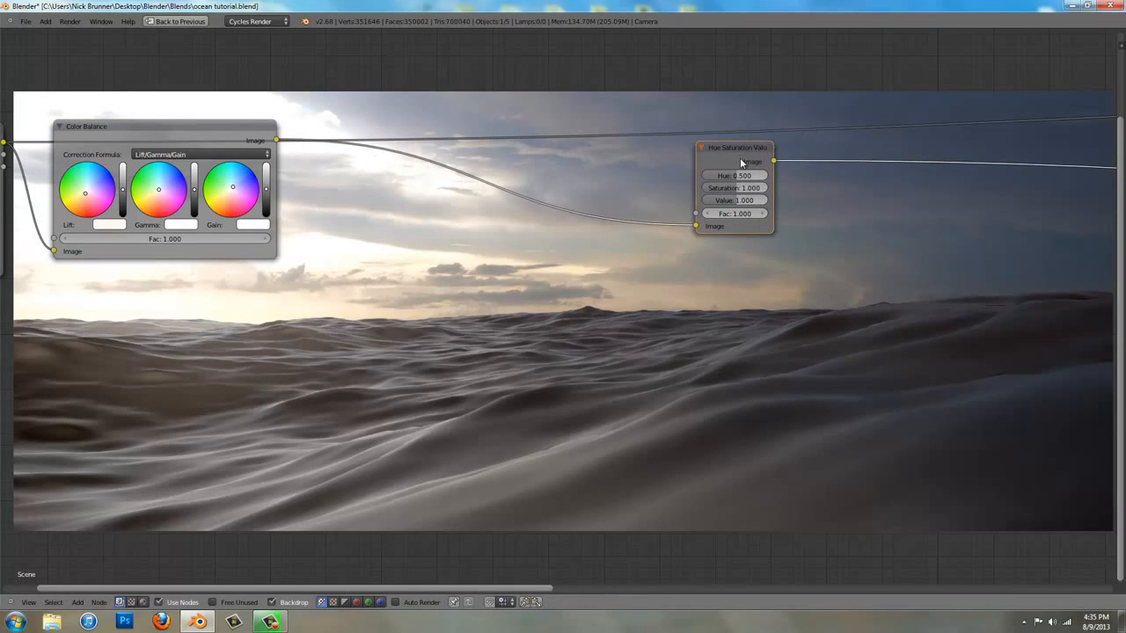
{"action": "left_click_drag", "start_coordinate": [740, 158], "coordinate": [355, 151]}
{"action": "left_click", "coordinate": [356, 179]}
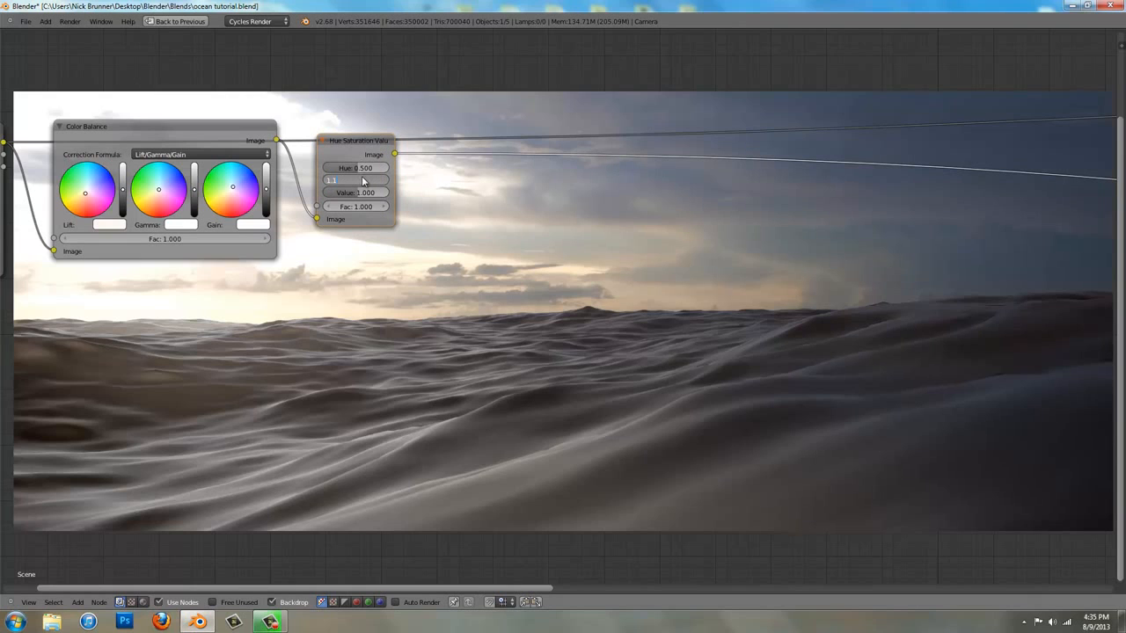
{"action": "type", "text": "1.1"}
{"action": "key", "text": "Return"}
Insert an RGB Curves node after Hue Saturation Value and raise the combined curve's middle to about X 0.472, Y 0.538
{"action": "middle_click_drag", "start_coordinate": [555, 234], "coordinate": [438, 126]}
{"action": "middle_click_drag", "start_coordinate": [335, 90], "coordinate": [342, 232]}
{"action": "scroll", "coordinate": [341, 230], "scroll_direction": "down", "scroll_amount": 1}
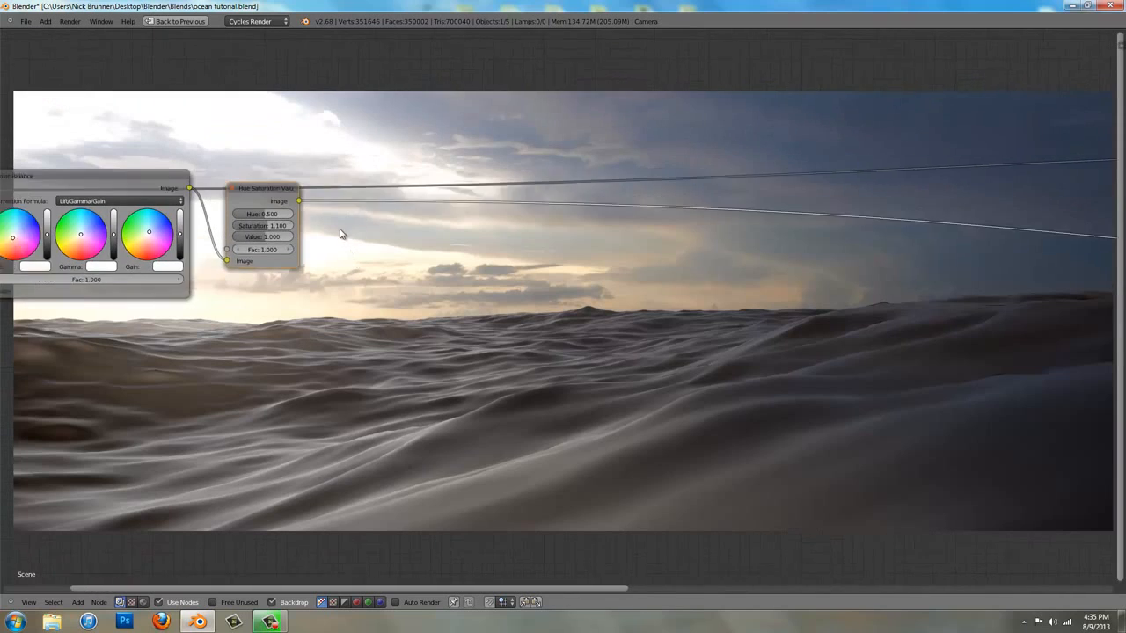
{"action": "scroll", "coordinate": [339, 226], "scroll_direction": "down", "scroll_amount": 1}
{"action": "scroll", "coordinate": [334, 217], "scroll_direction": "up", "scroll_amount": 2}
{"action": "key", "text": "shift+a"}
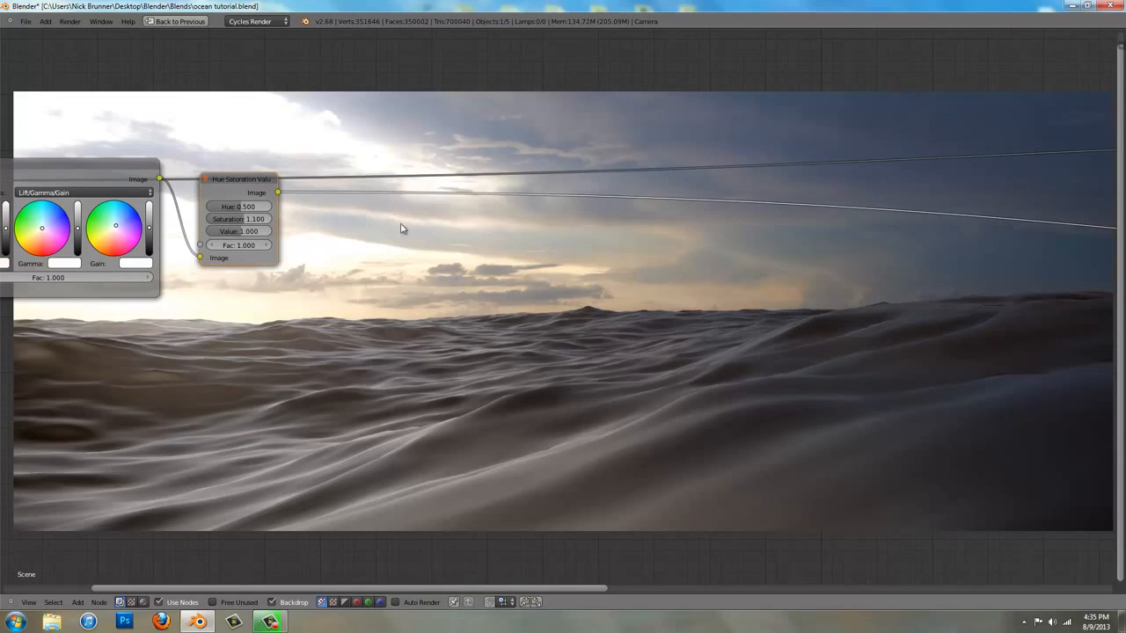
{"action": "key", "text": "shift+a"}
{"action": "mouse_move", "coordinate": [337, 224]}
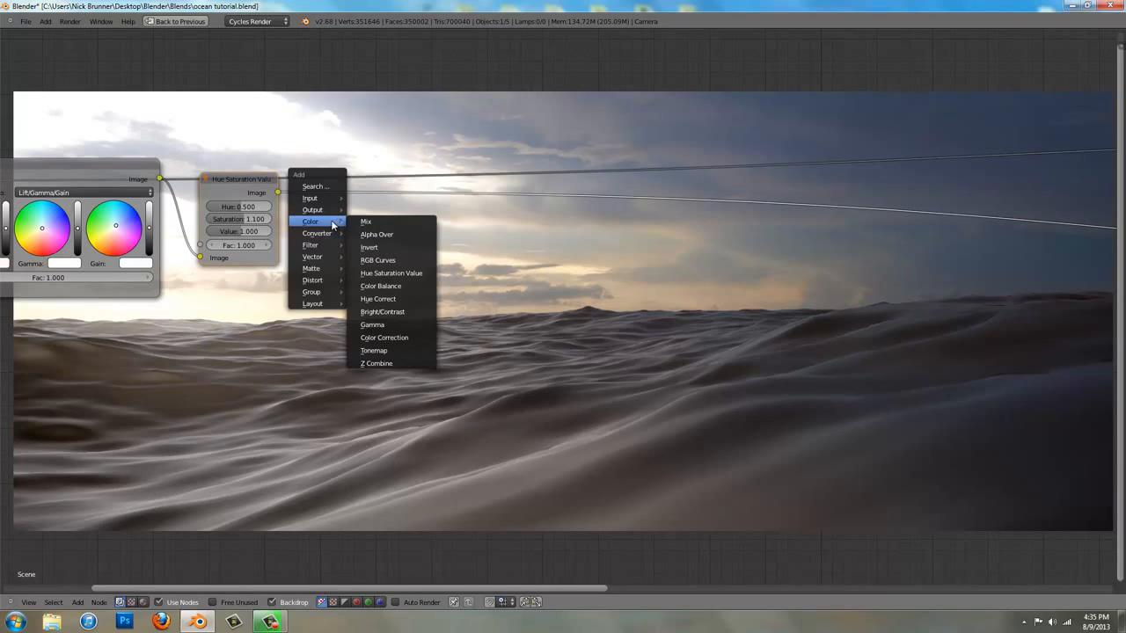
{"action": "left_click", "coordinate": [390, 261]}
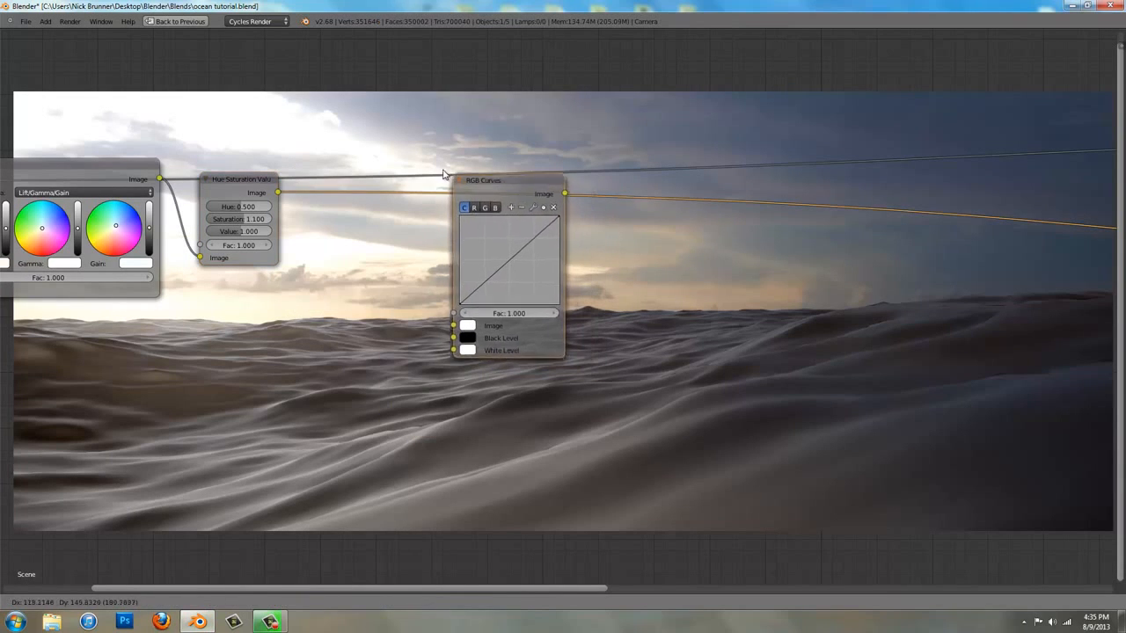
{"action": "left_click", "coordinate": [439, 171]}
{"action": "left_click_drag", "start_coordinate": [476, 191], "coordinate": [361, 132]}
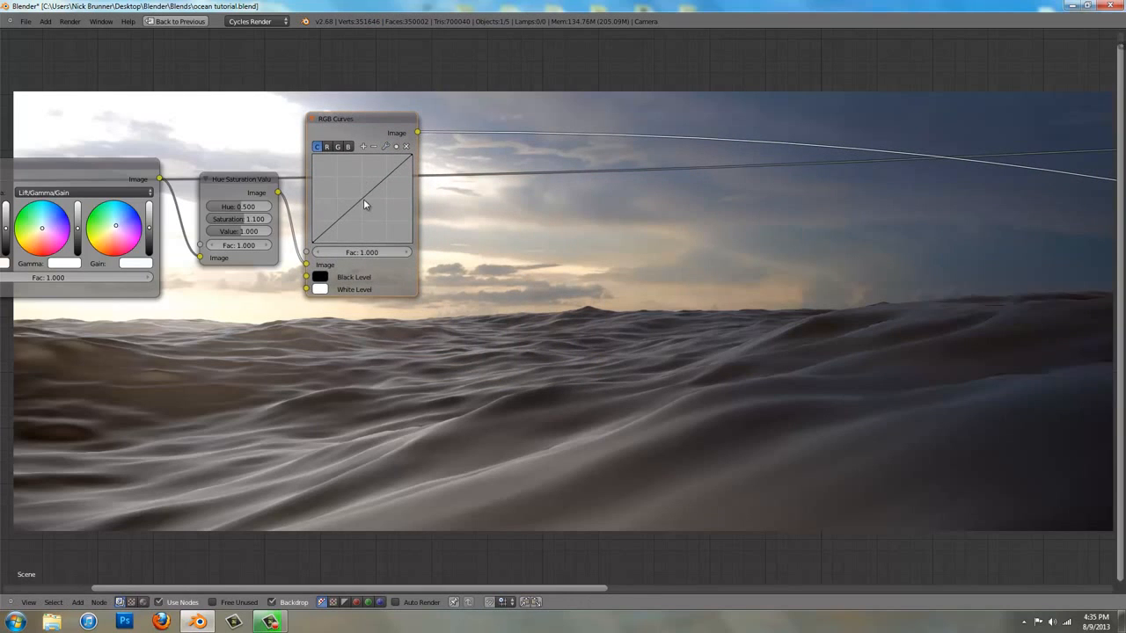
{"action": "left_click_drag", "start_coordinate": [361, 201], "coordinate": [359, 194]}
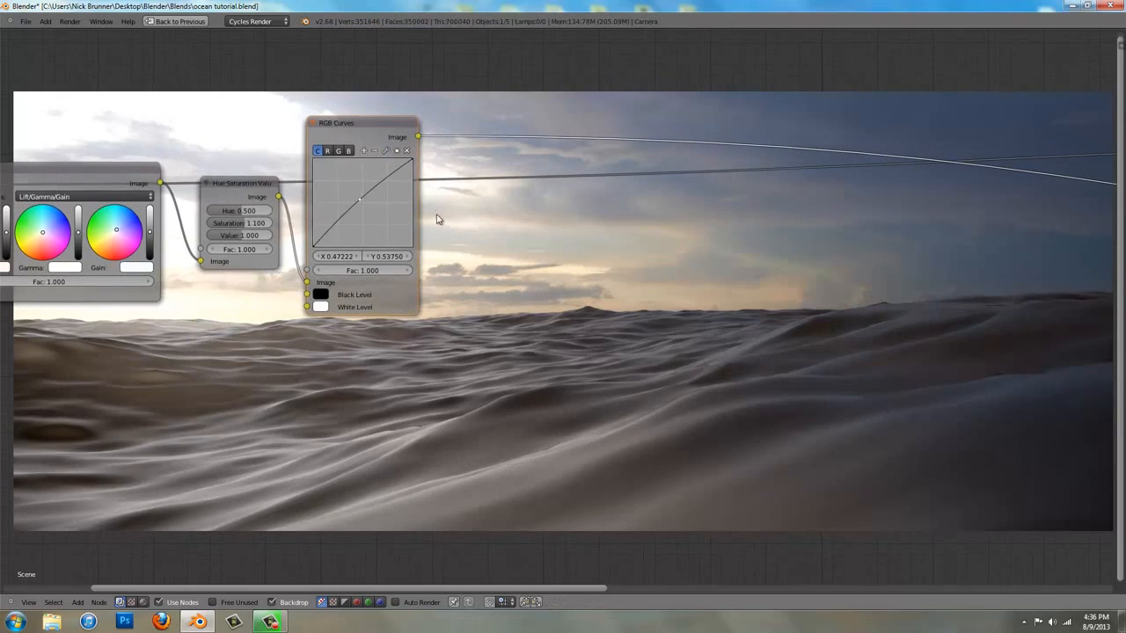
Insert a Glare node between RGB Curves and the Viewer, beside RGB Curves, and set its type to Fog Glow
{"action": "middle_click_drag", "start_coordinate": [502, 113], "coordinate": [440, 231]}
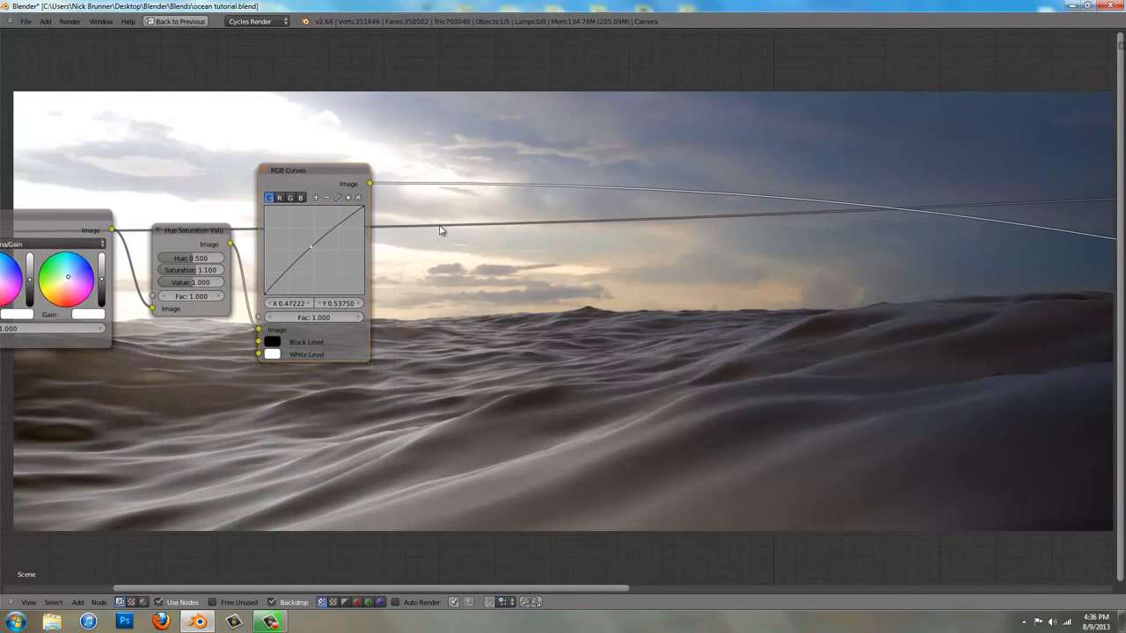
{"action": "key", "text": "shift+a"}
{"action": "mouse_move", "coordinate": [440, 232]}
{"action": "mouse_move", "coordinate": [432, 254]}
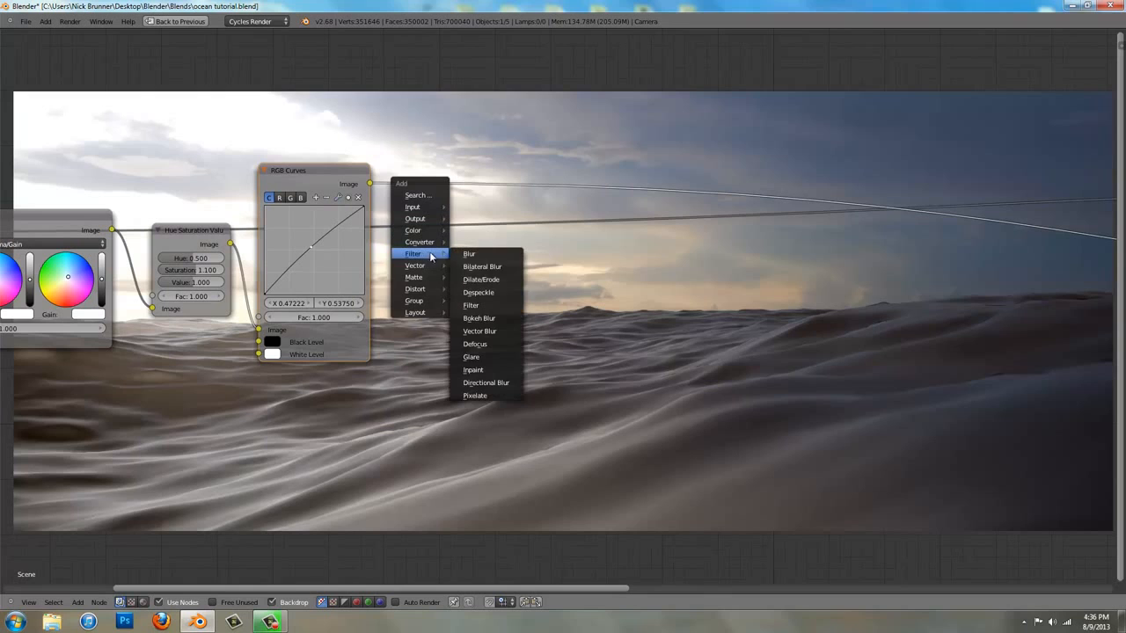
{"action": "left_click", "coordinate": [498, 360]}
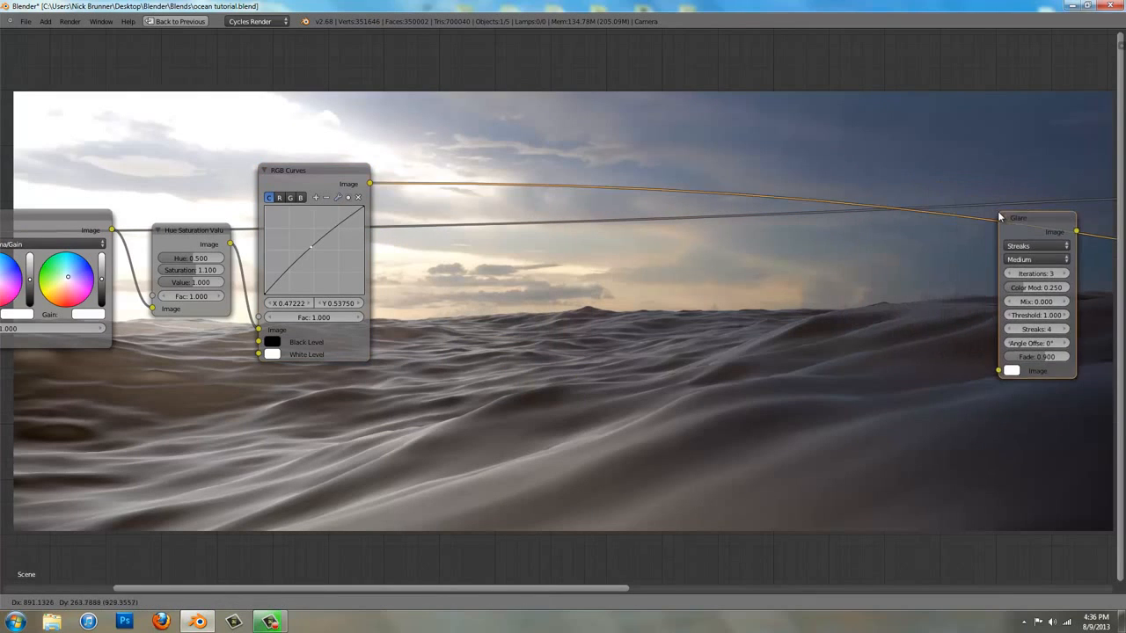
{"action": "left_click", "coordinate": [1001, 216]}
{"action": "left_click_drag", "start_coordinate": [1025, 227], "coordinate": [474, 207]}
{"action": "left_click", "coordinate": [506, 207]}
{"action": "left_click", "coordinate": [492, 167]}
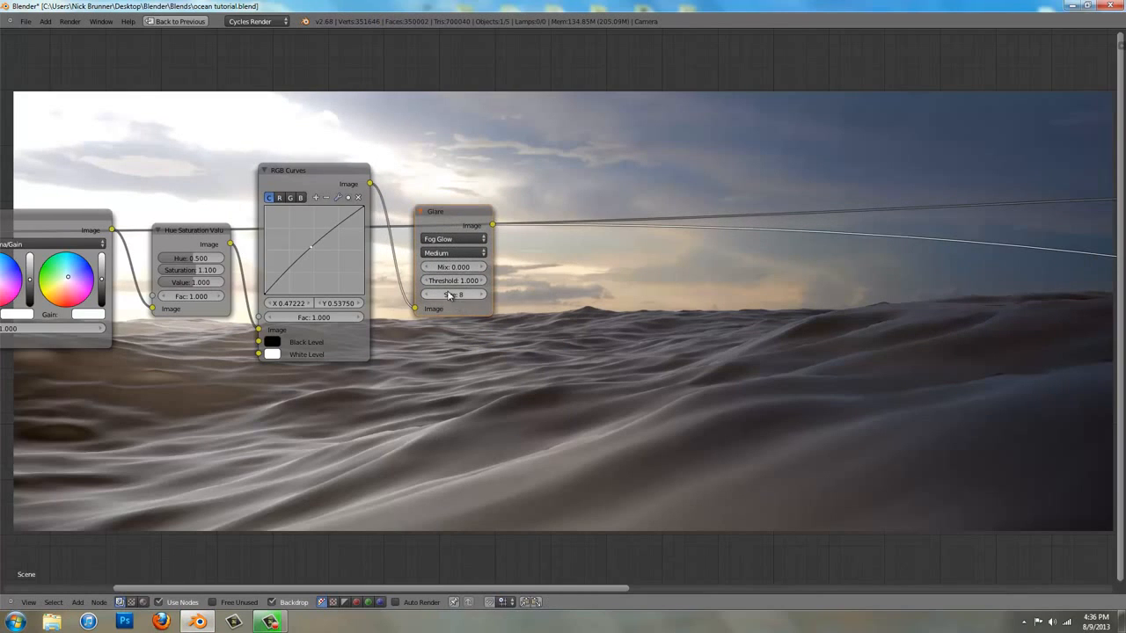
Set the Glare node's size to 9 and its threshold to 0.7
{"action": "left_click", "coordinate": [480, 299]}
{"action": "middle_click_drag", "start_coordinate": [487, 349], "coordinate": [333, 134]}
{"action": "left_click", "coordinate": [307, 65]}
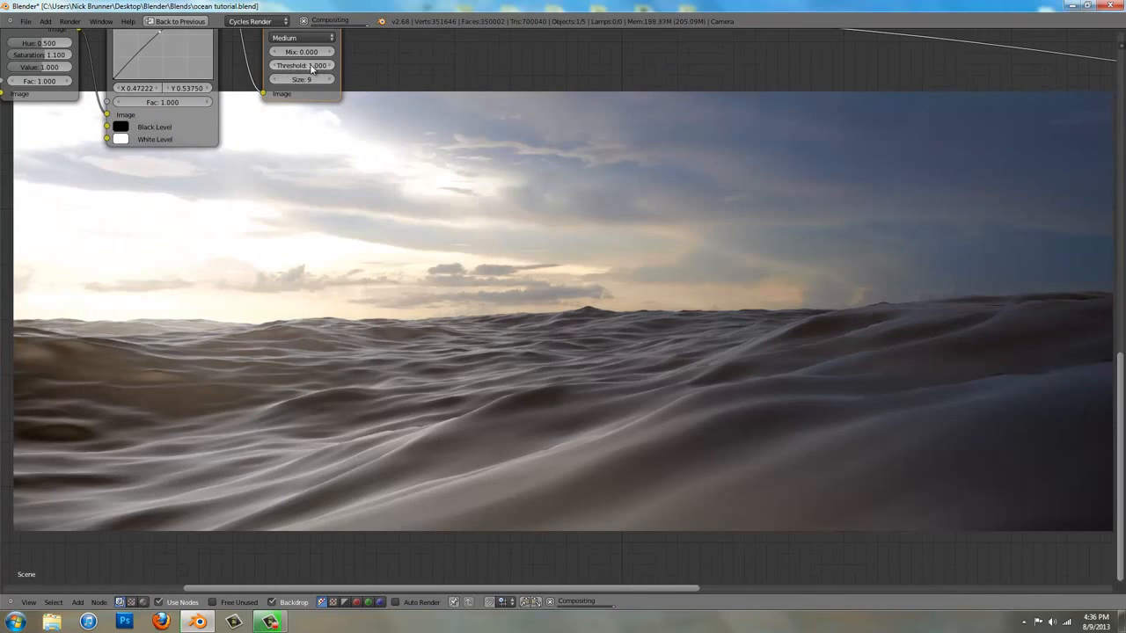
{"action": "type", "text": "1.0"}
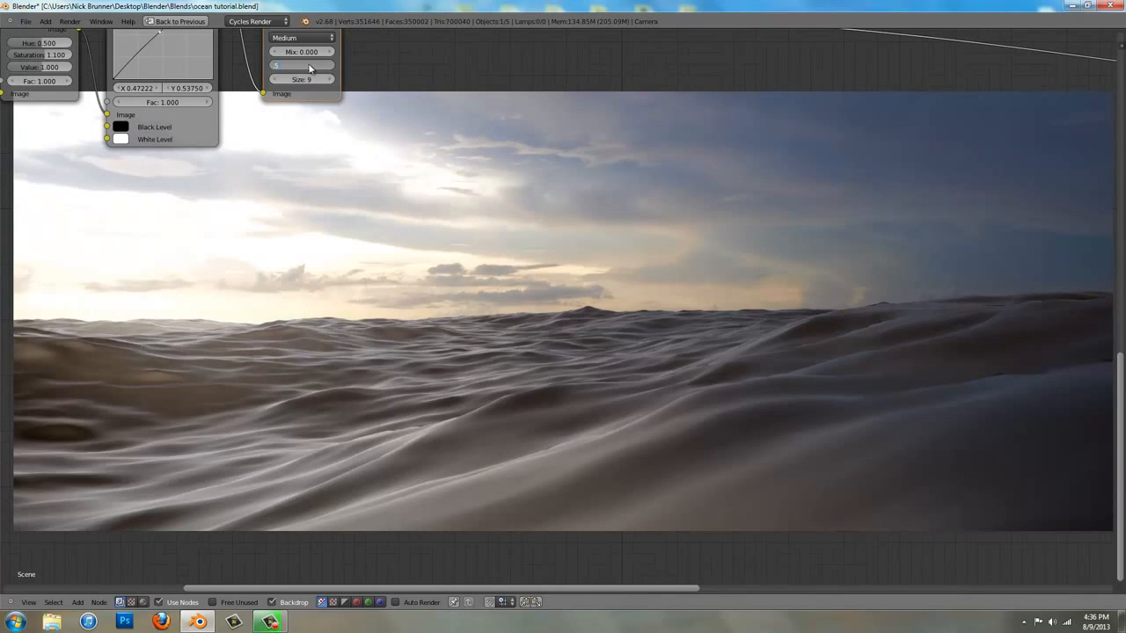
{"action": "key", "text": "Return"}
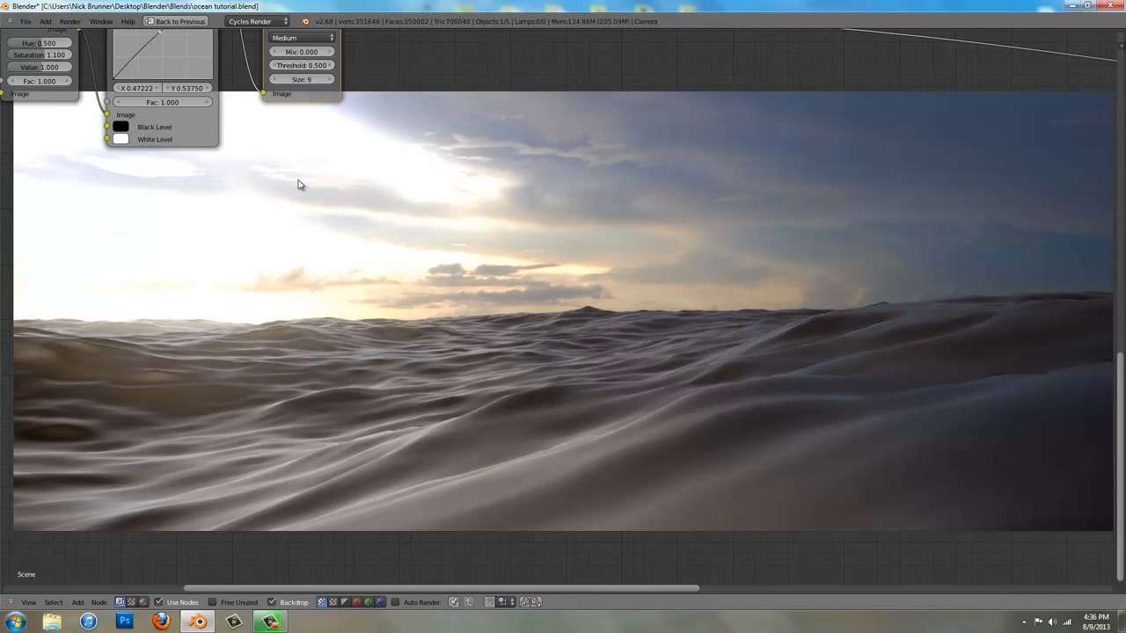
{"action": "left_click", "coordinate": [329, 66]}
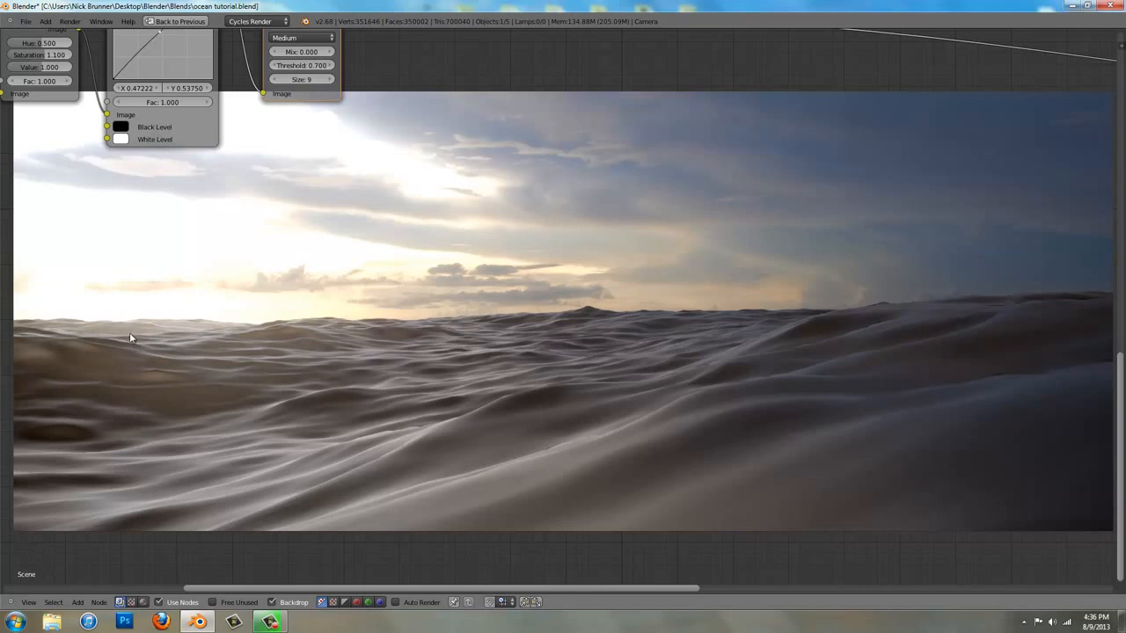
Raise the Glare node's threshold to 0.8
{"action": "middle_click_drag", "start_coordinate": [326, 66], "coordinate": [320, 128]}
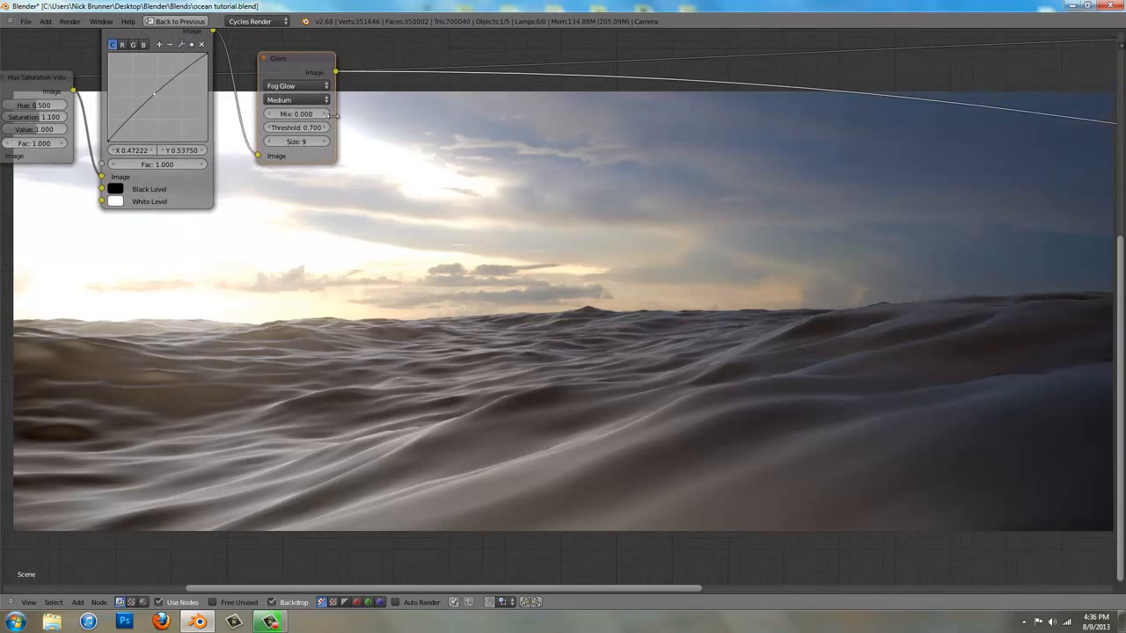
{"action": "left_click", "coordinate": [326, 128]}
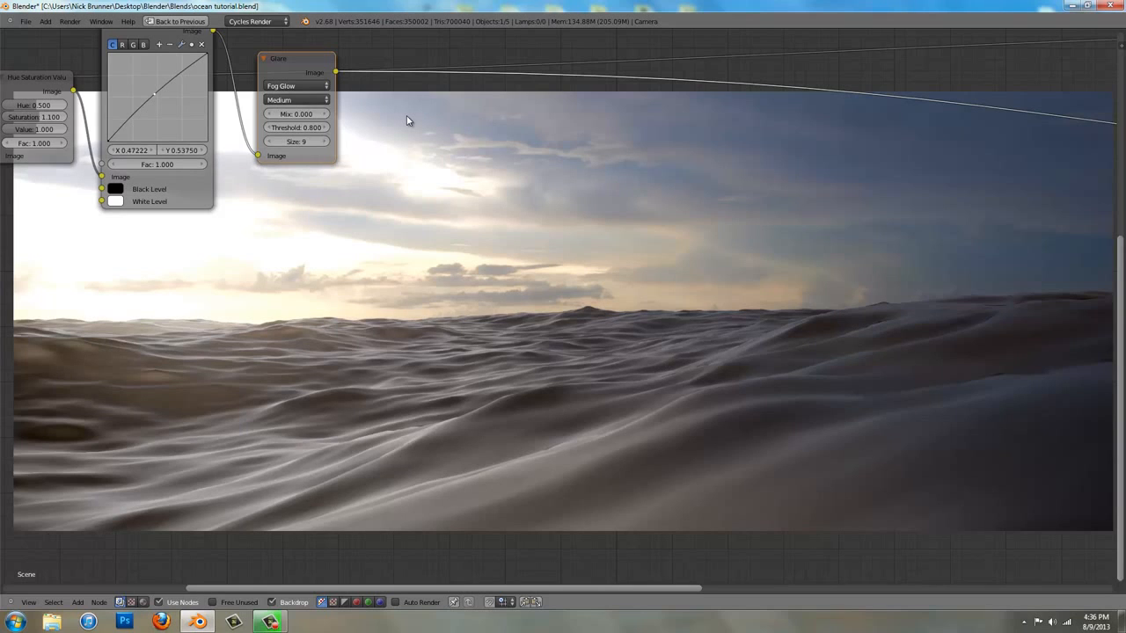
Insert a Lens Distortion node between Glare and the Viewer, placed close beside the Glare node
{"action": "key", "text": "shift+a"}
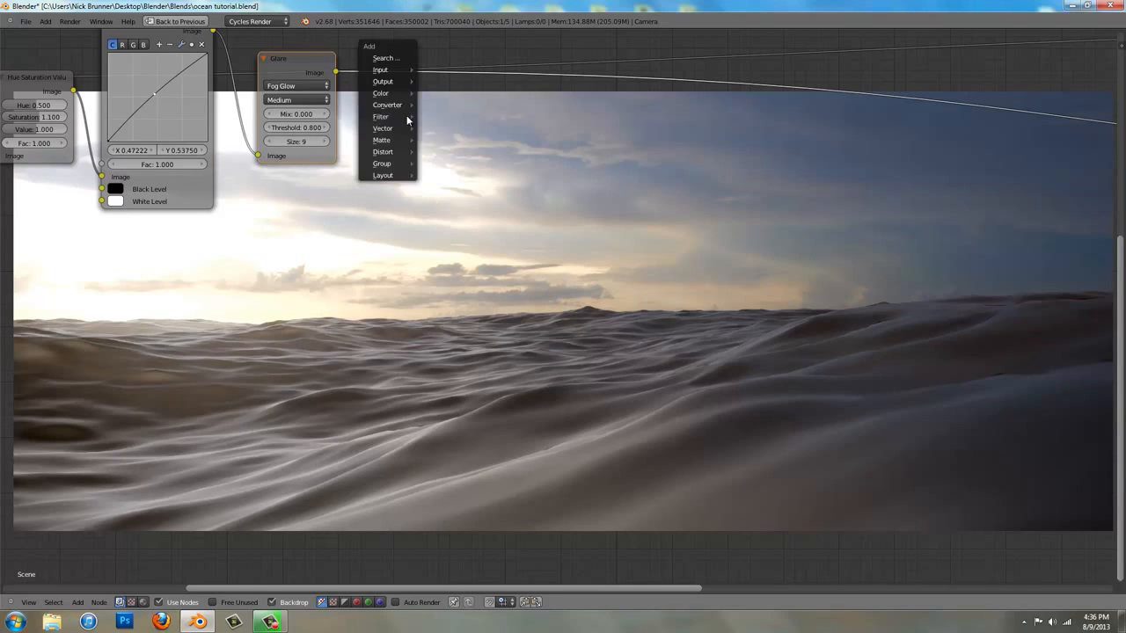
{"action": "mouse_move", "coordinate": [408, 118]}
{"action": "mouse_move", "coordinate": [399, 157]}
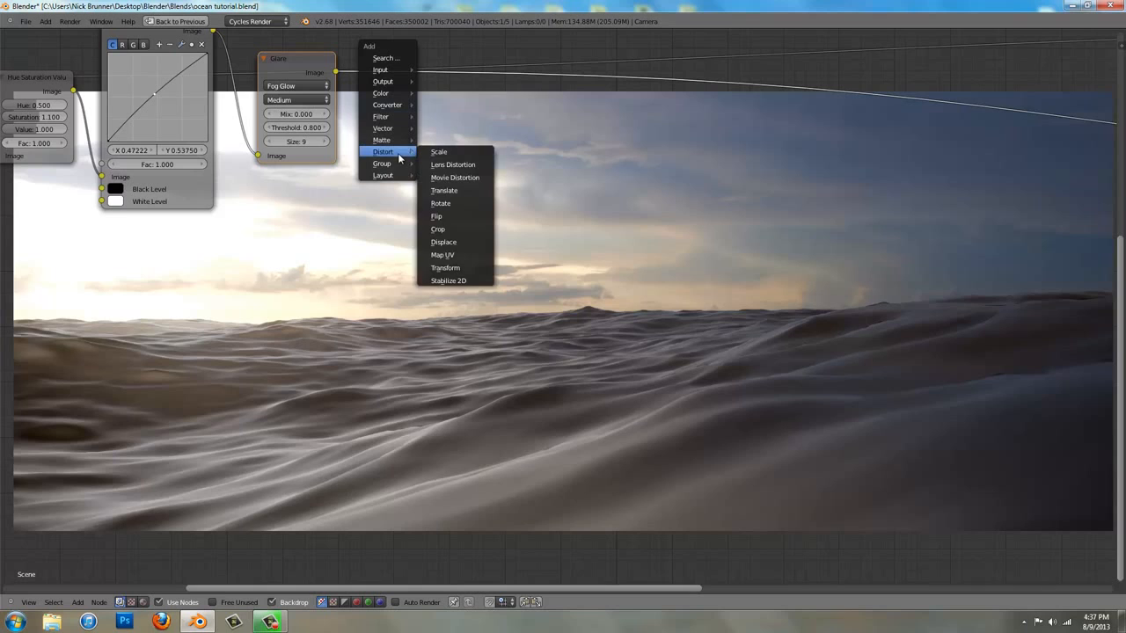
{"action": "left_click", "coordinate": [469, 166]}
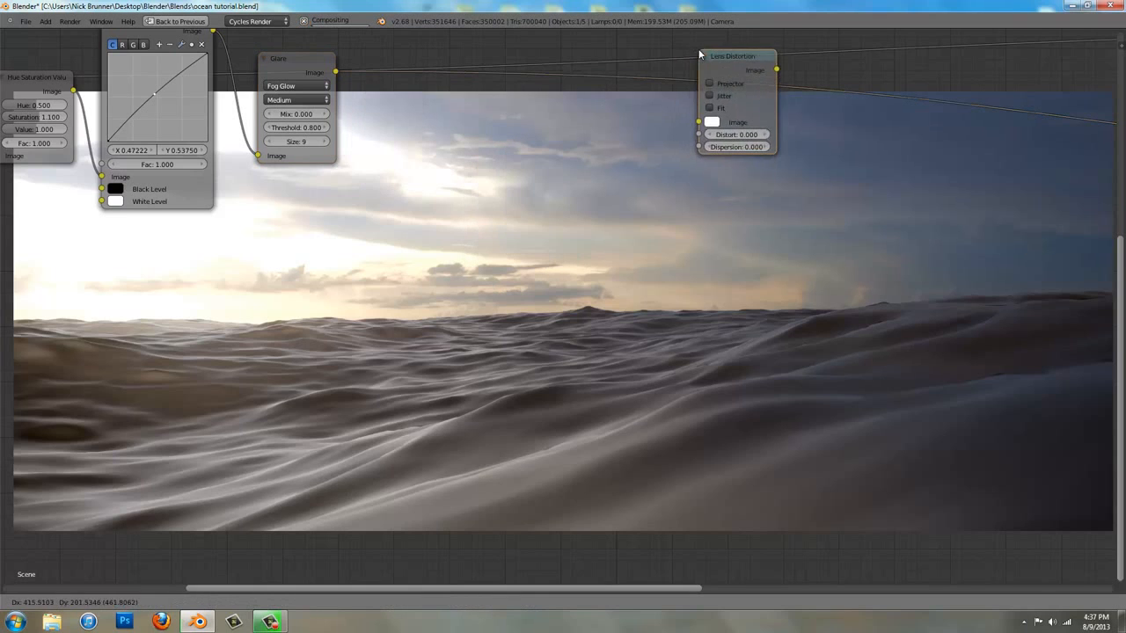
{"action": "left_click", "coordinate": [714, 92]}
{"action": "left_click_drag", "start_coordinate": [714, 93], "coordinate": [416, 74]}
Set the Lens Distortion node's distort to 0.1 and enable Fit
{"action": "scroll", "coordinate": [447, 111], "scroll_direction": "up", "scroll_amount": 2}
{"action": "middle_click_drag", "start_coordinate": [407, 158], "coordinate": [342, 209]}
{"action": "left_click", "coordinate": [357, 140]}
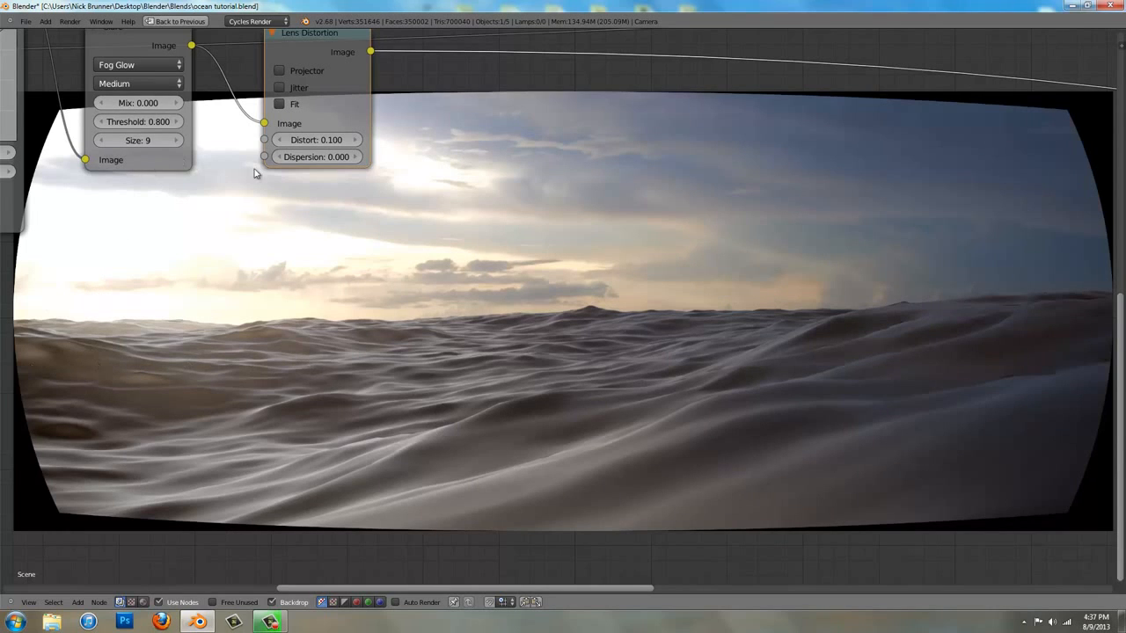
{"action": "left_click", "coordinate": [282, 104]}
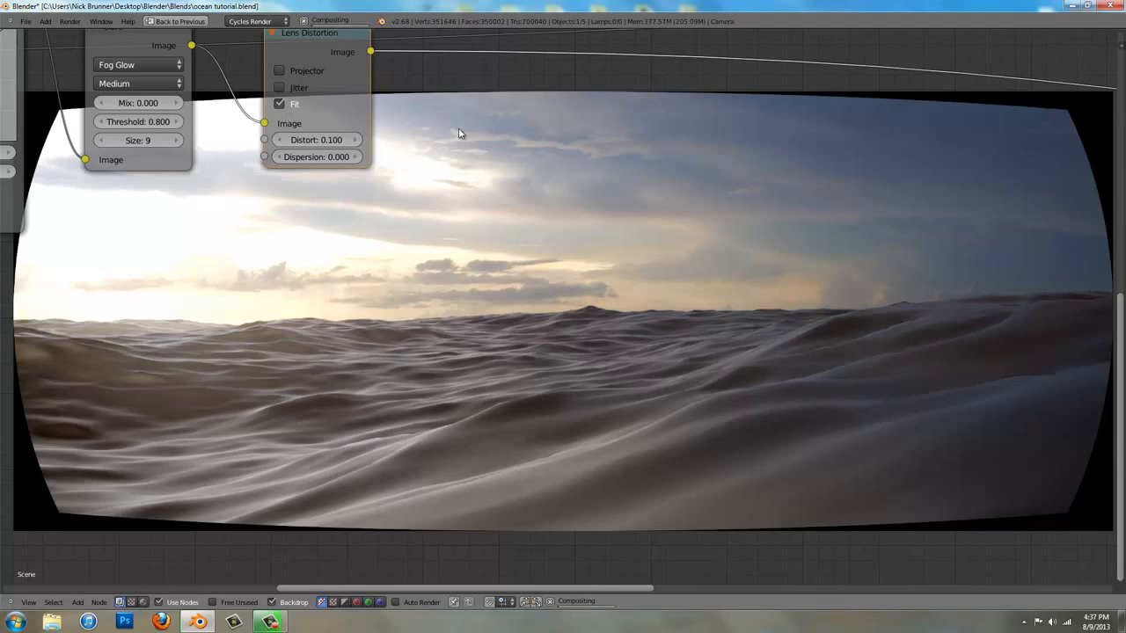
{"action": "middle_click_drag", "start_coordinate": [76, 175], "coordinate": [52, 58]}
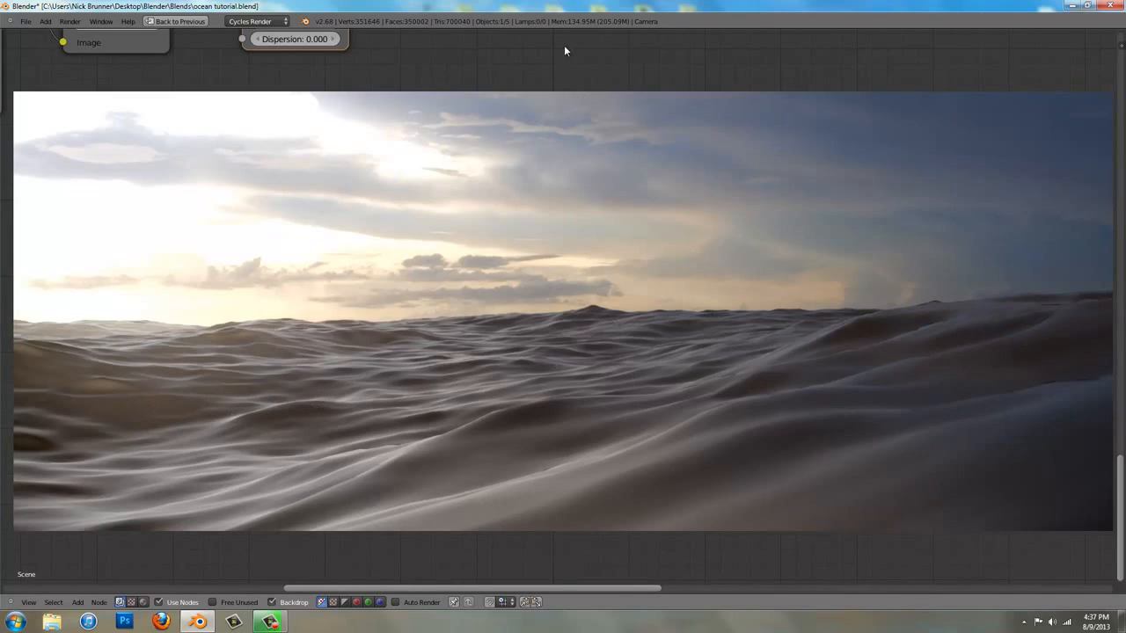
Duplicate the Lens Distortion node and place the copy just after the original
{"action": "middle_click_drag", "start_coordinate": [495, 72], "coordinate": [466, 322]}
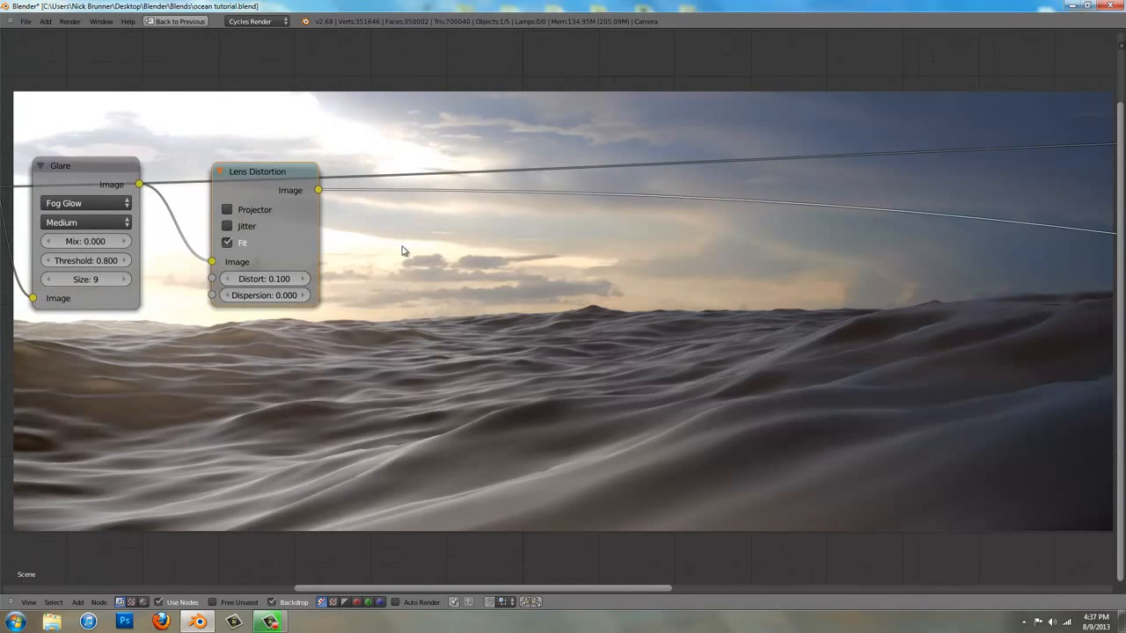
{"action": "key", "text": "shift+a"}
{"action": "key", "text": "shift+d"}
{"action": "left_click", "coordinate": [421, 181]}
Set the duplicated Lens Distortion node's distort to 0 and its dispersion to 0.005
{"action": "left_click", "coordinate": [422, 279]}
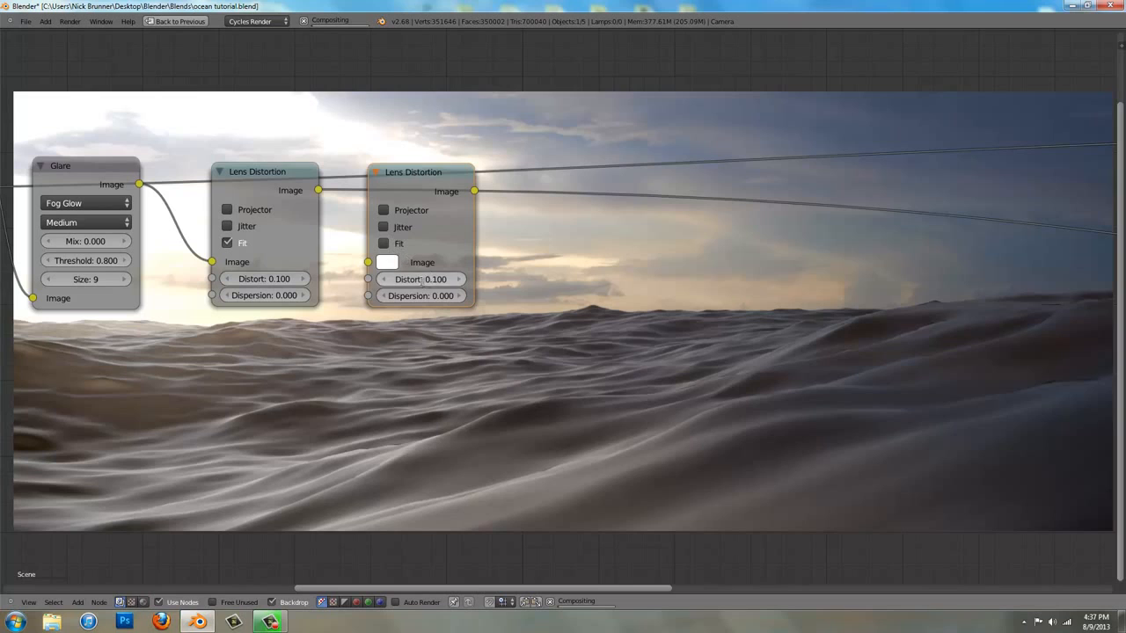
{"action": "type", "text": "0"}
{"action": "key", "text": "Return"}
{"action": "left_click", "coordinate": [423, 297]}
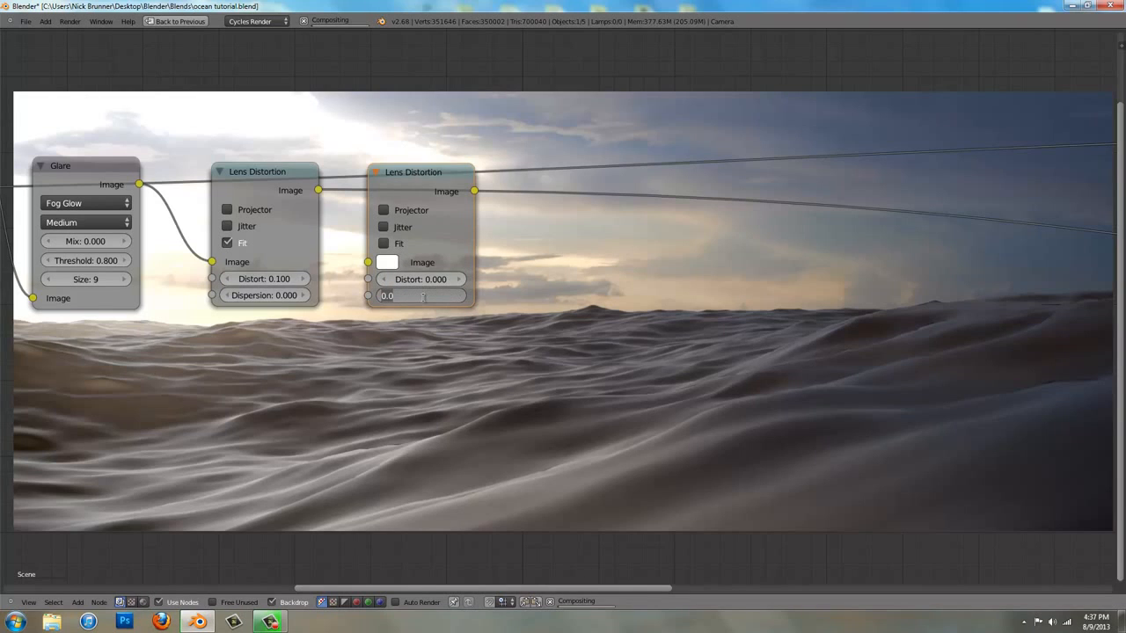
{"action": "type", "text": "05"}
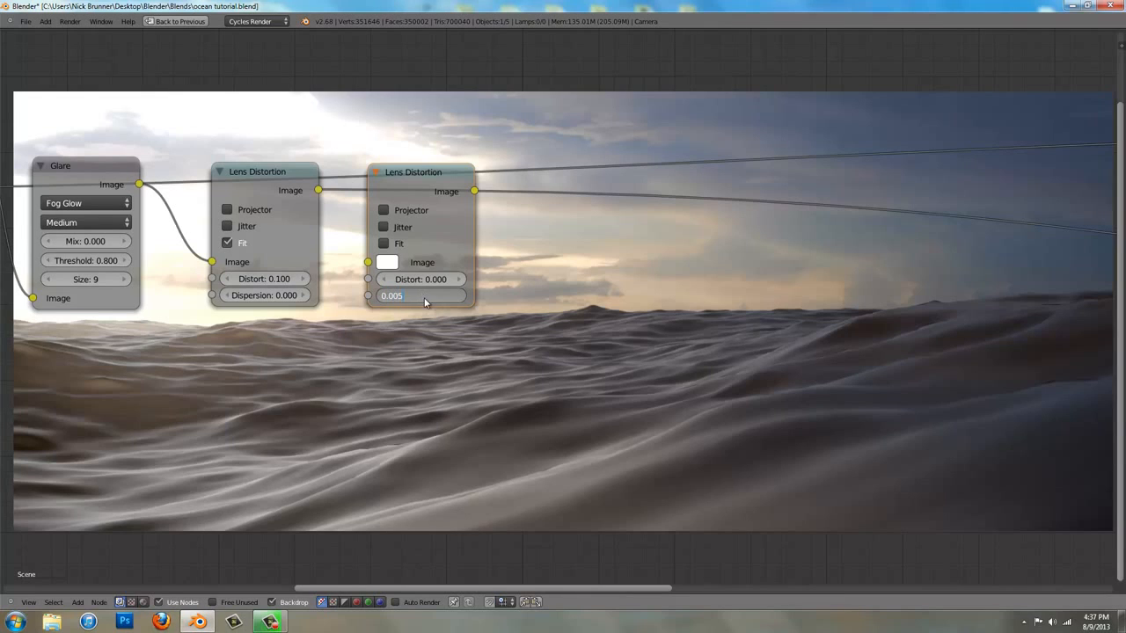
{"action": "key", "text": "Return"}
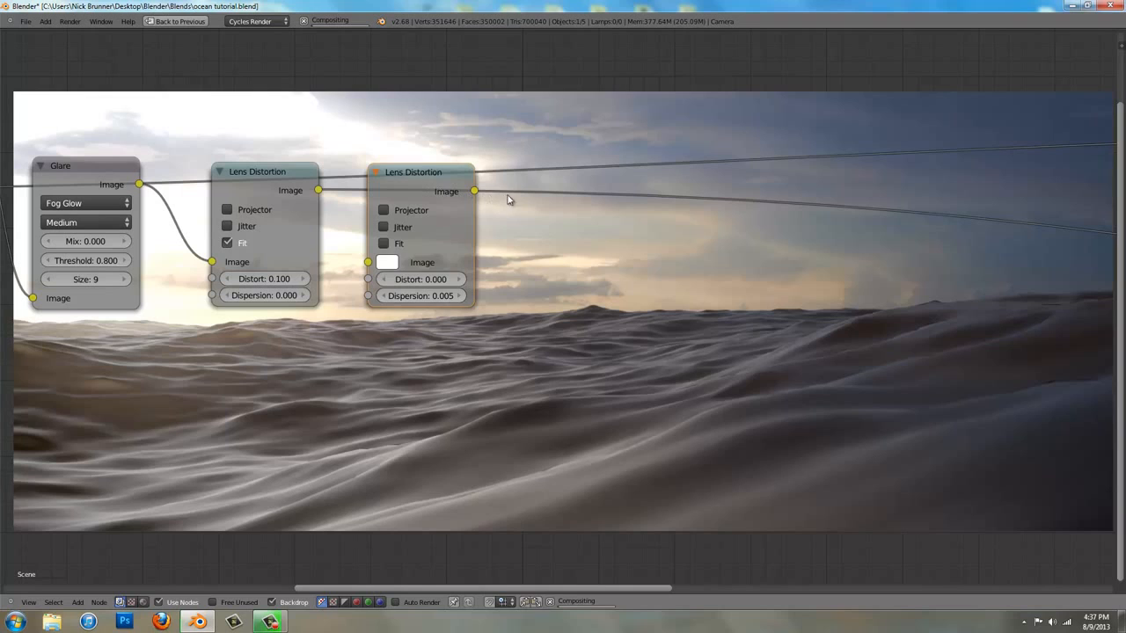
Insert the duplicated Lens Distortion node into the link between the first Lens Distortion and the Viewer, close beside the first one
{"action": "key", "text": "g"}
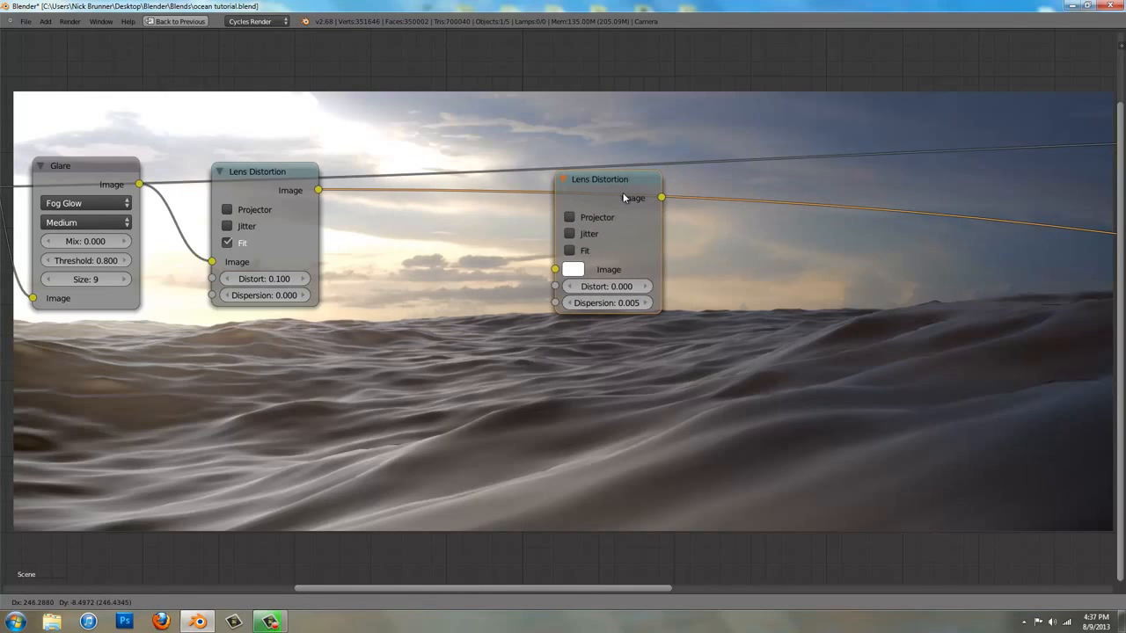
{"action": "left_click", "coordinate": [410, 189]}
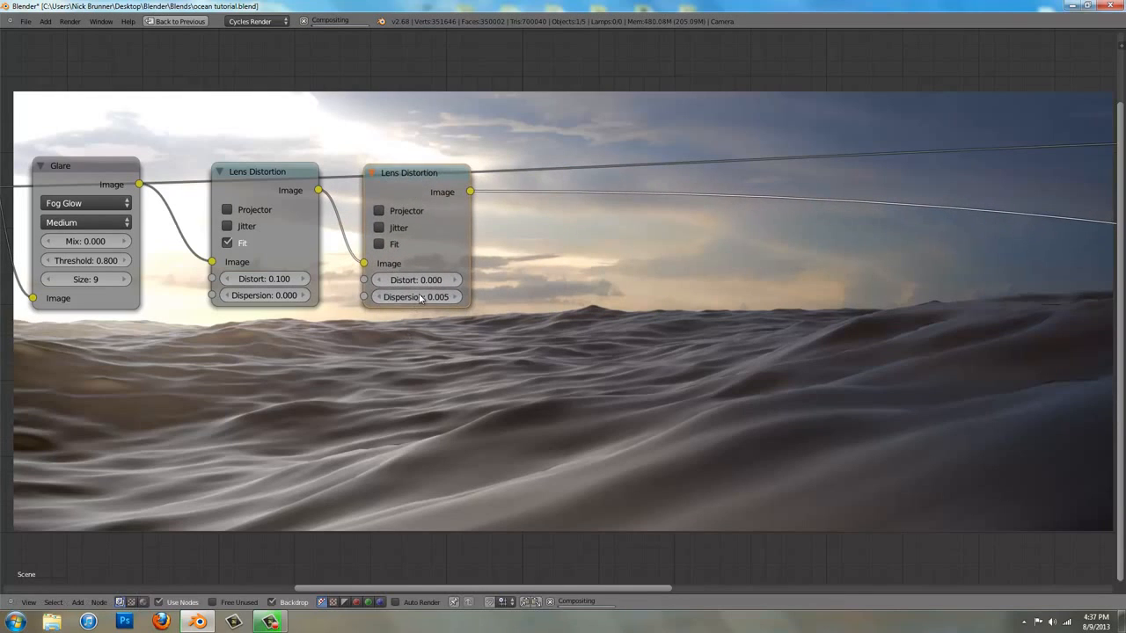
{"action": "middle_click_drag", "start_coordinate": [541, 228], "coordinate": [369, 146]}
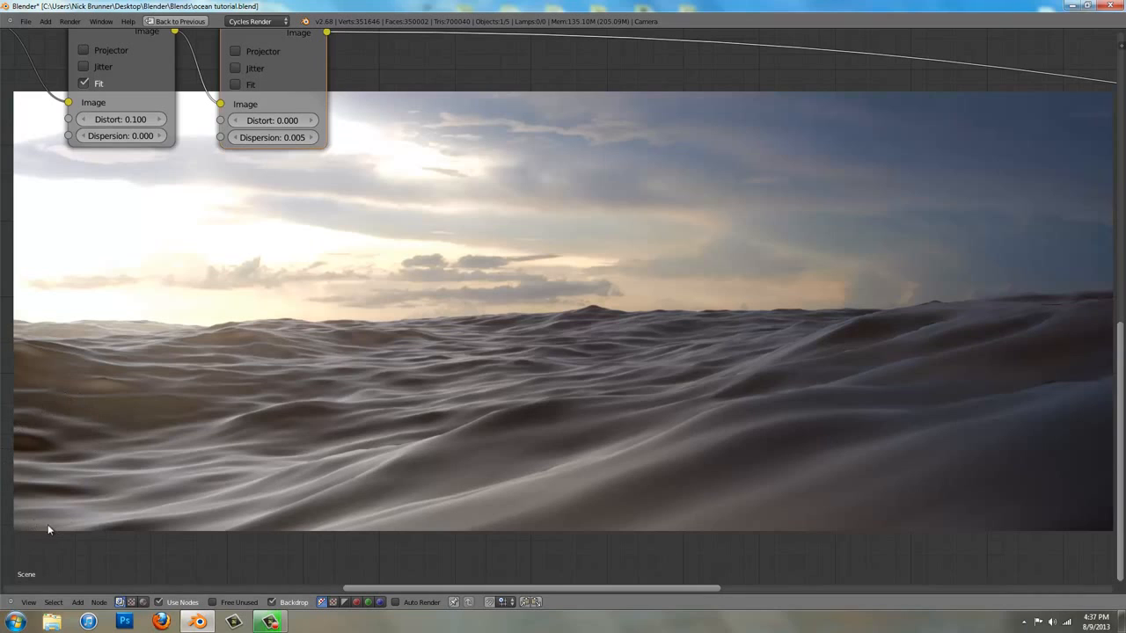
Cut the long upper link that runs past both Lens Distortion nodes without connecting to them
{"action": "middle_click_drag", "start_coordinate": [364, 219], "coordinate": [367, 327]}
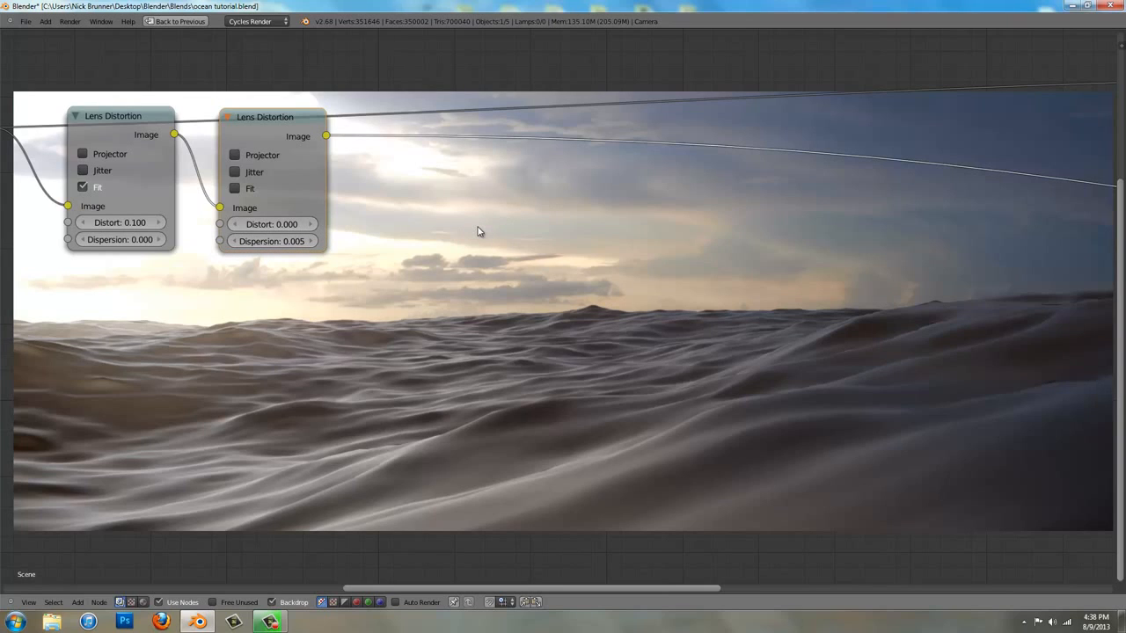
{"action": "right_click_drag", "start_coordinate": [839, 128], "coordinate": [838, 130], "text": "ctrl"}
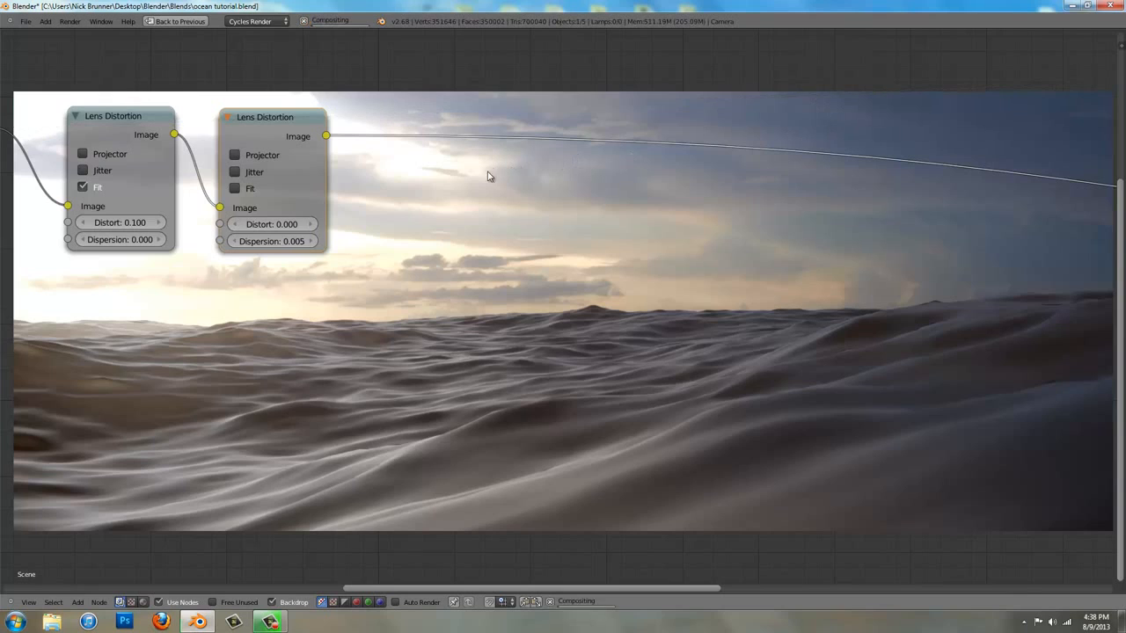
Start adding another node after the second Lens Distortion node
{"action": "key", "text": "shift+a"}
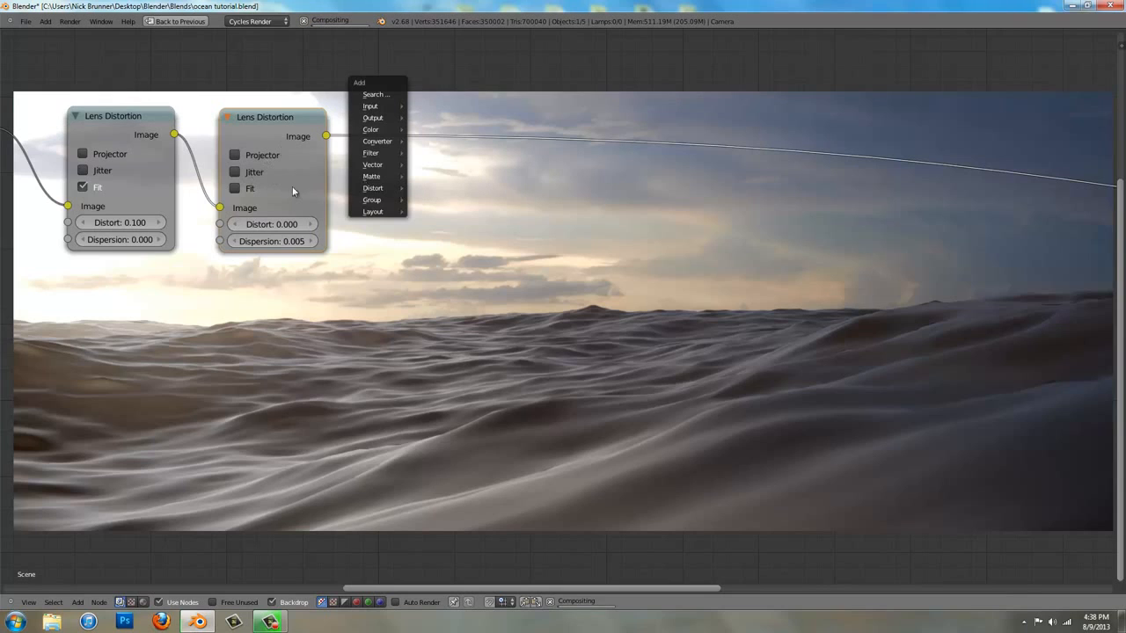
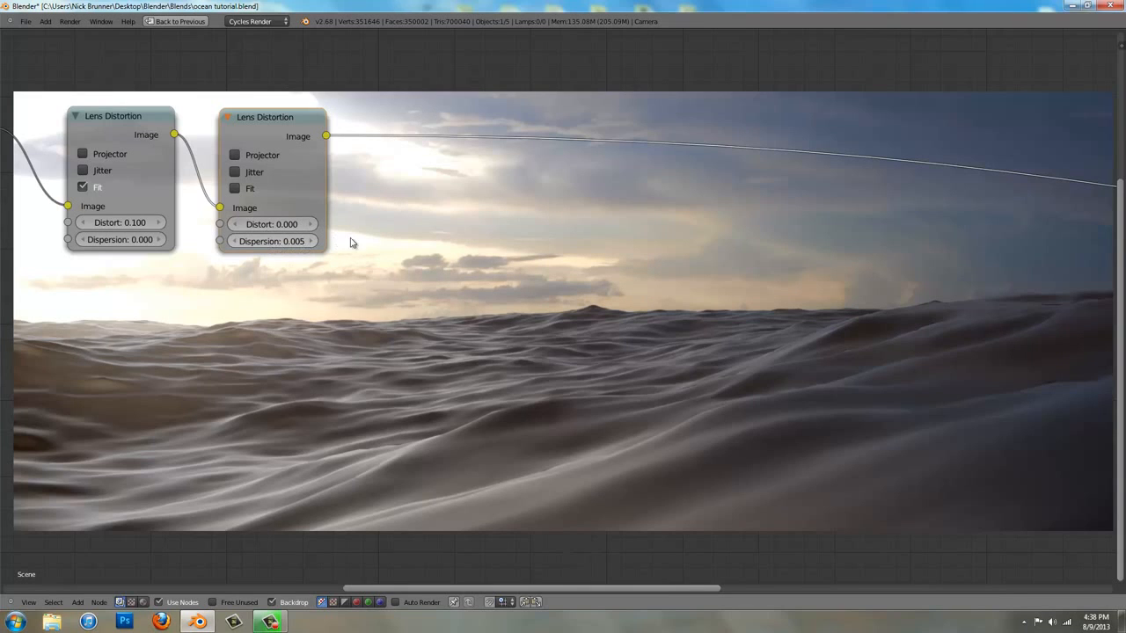
Place a copy of the Render Layers node, set to the Sun layer, straight below the original and preview it in the Viewer
{"action": "scroll", "coordinate": [373, 205], "scroll_direction": "down", "scroll_amount": 2}
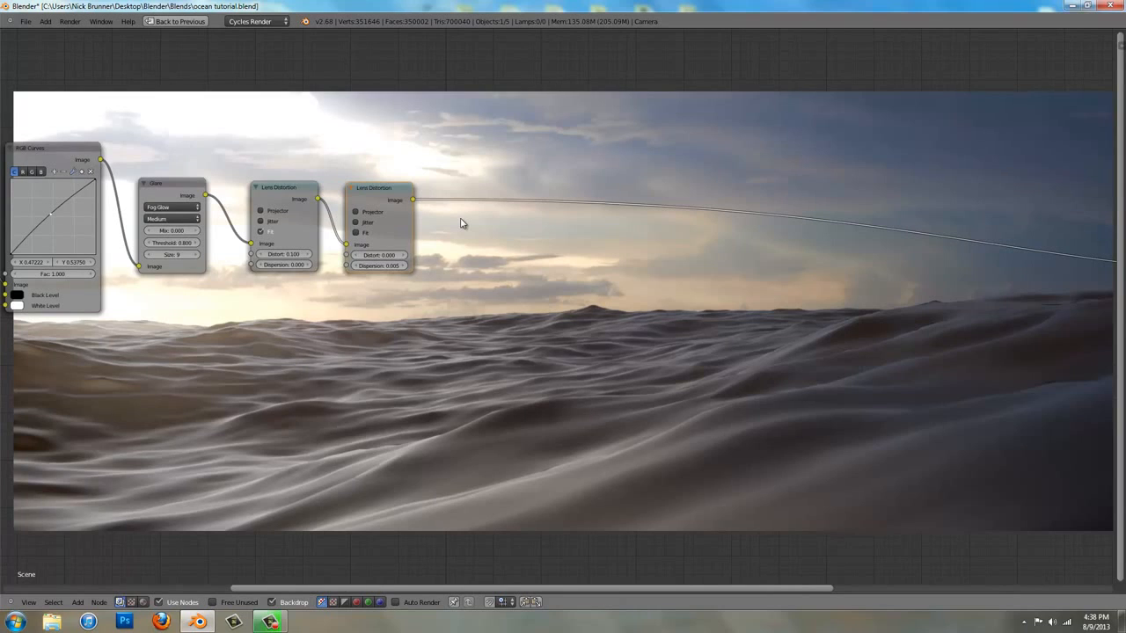
{"action": "scroll", "coordinate": [329, 344], "scroll_direction": "down", "scroll_amount": 2}
{"action": "middle_click_drag", "start_coordinate": [281, 369], "coordinate": [541, 281]}
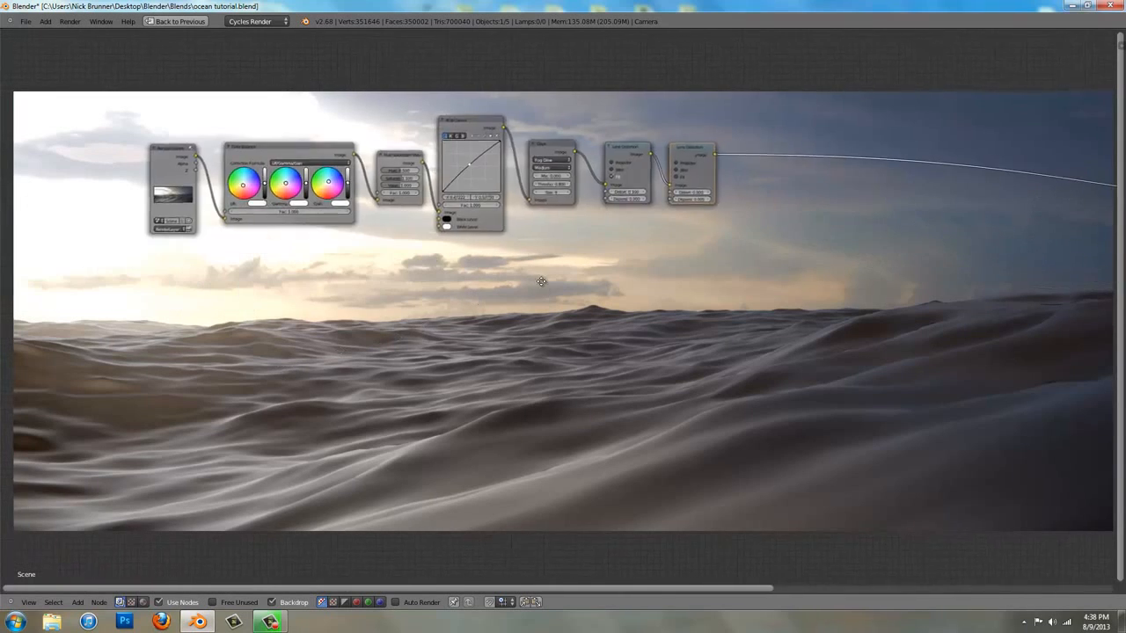
{"action": "scroll", "coordinate": [541, 281], "scroll_direction": "down", "scroll_amount": 1}
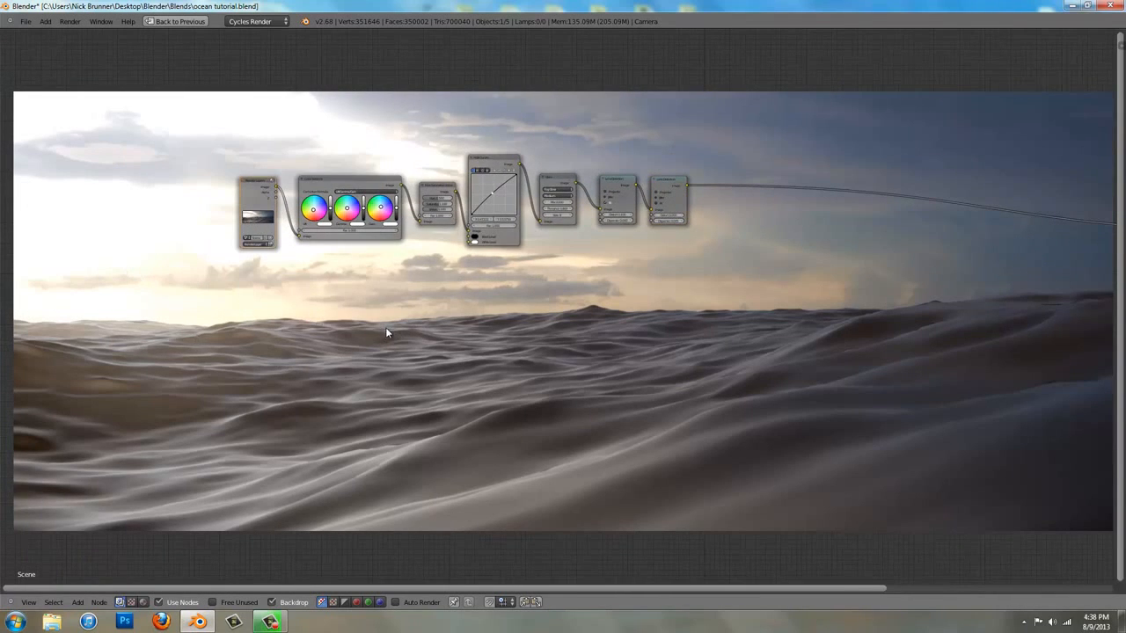
{"action": "key", "text": "shift+d"}
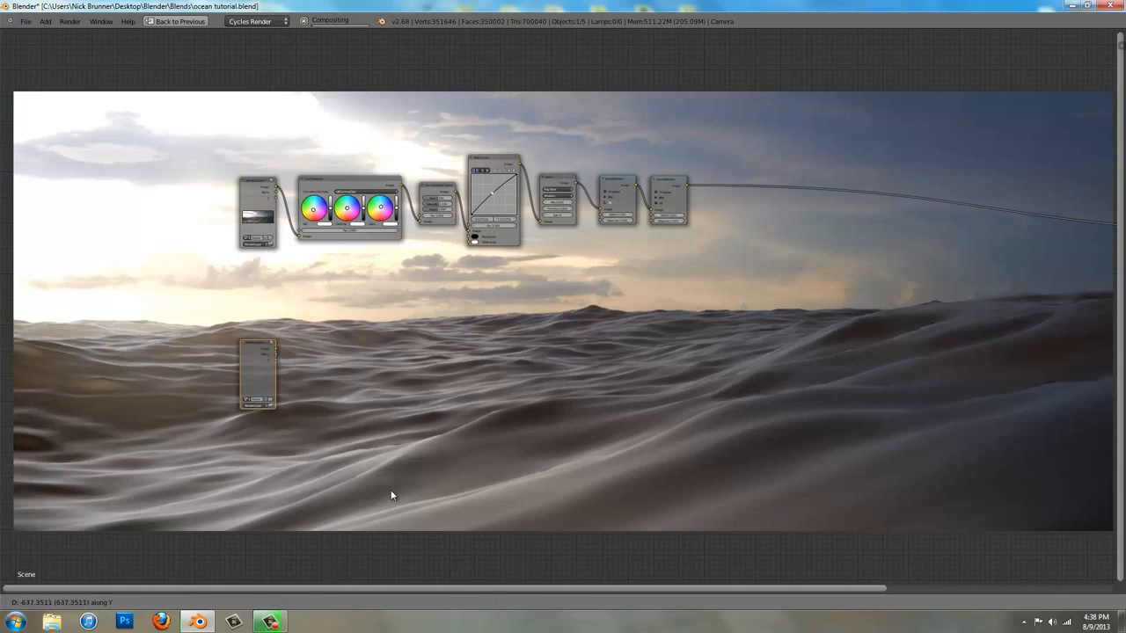
{"action": "left_click", "coordinate": [389, 495]}
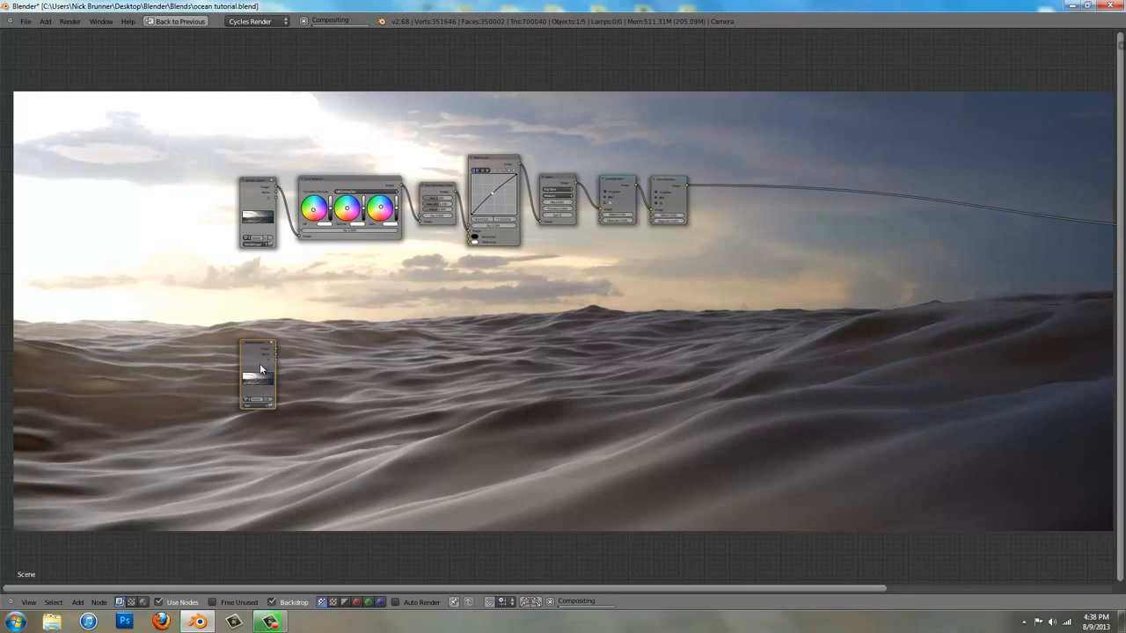
{"action": "left_click", "coordinate": [259, 398], "text": "ctrl+shift"}
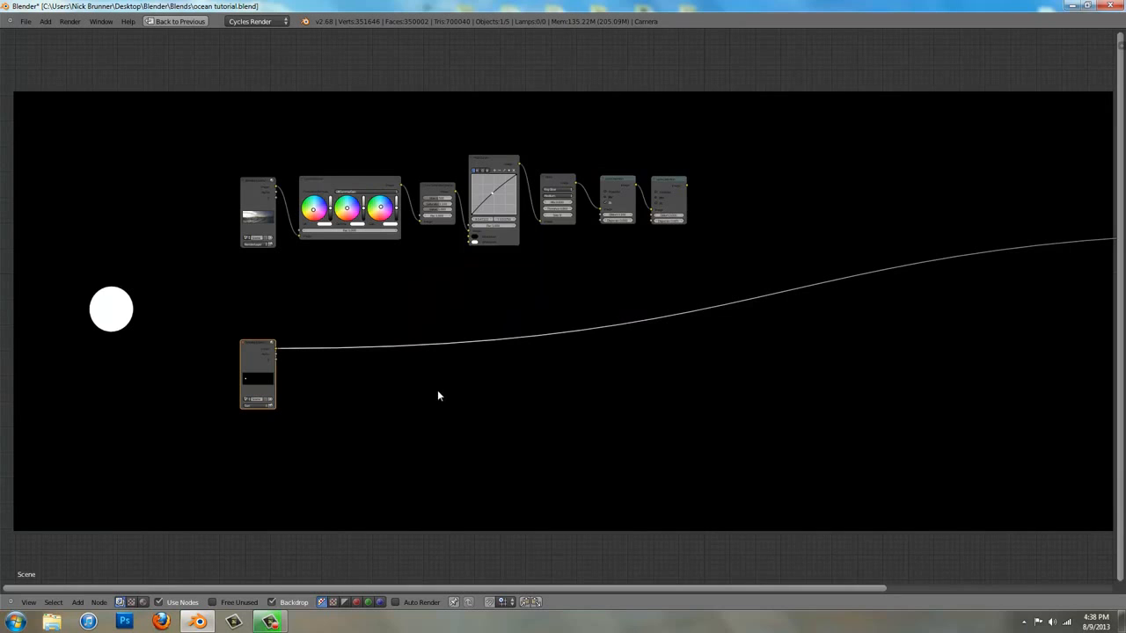
Insert a Blur node into the link between the Sun Render Layers node and the Viewer
{"action": "middle_click_drag", "start_coordinate": [348, 386], "coordinate": [521, 302]}
{"action": "scroll", "coordinate": [427, 320], "scroll_direction": "up", "scroll_amount": 3}
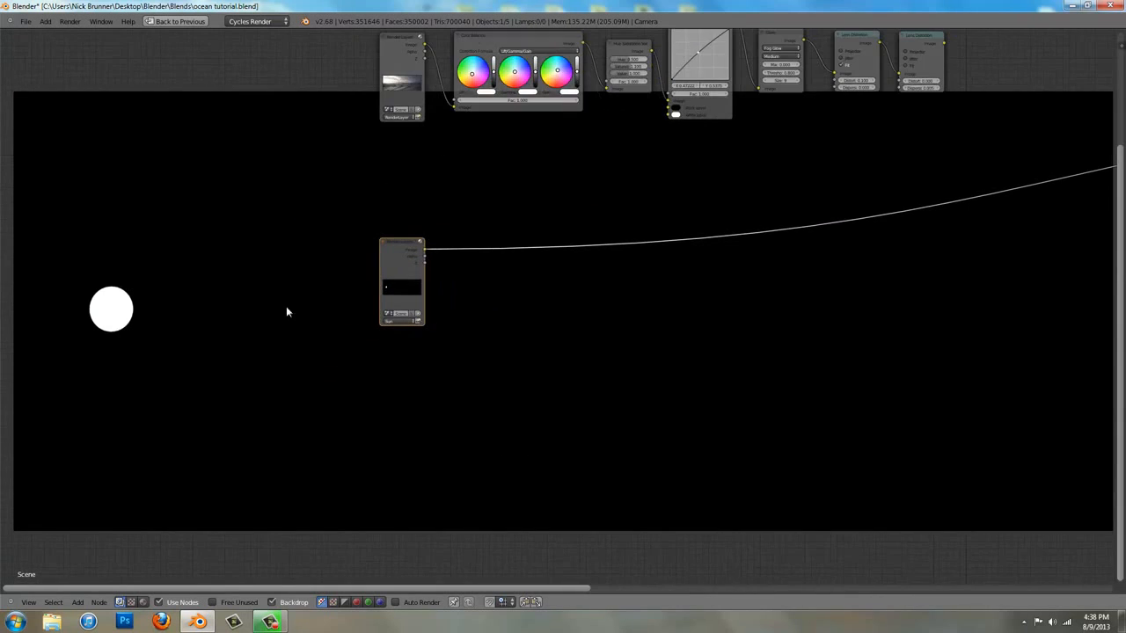
{"action": "scroll", "coordinate": [568, 348], "scroll_direction": "up", "scroll_amount": 3}
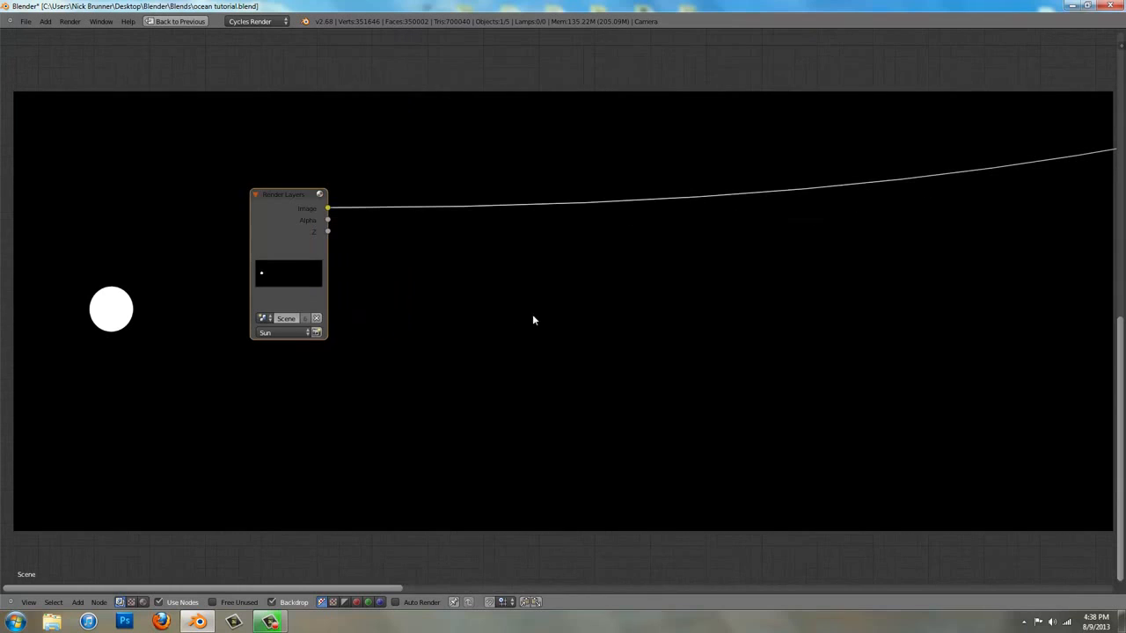
{"action": "key", "text": "shift+a"}
{"action": "mouse_move", "coordinate": [367, 262]}
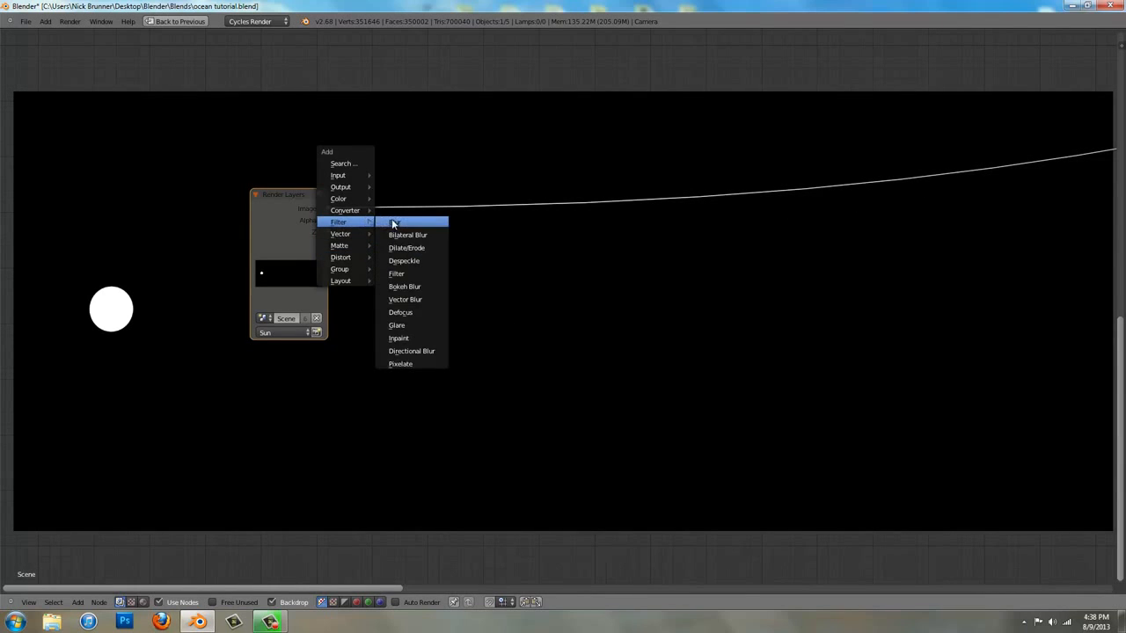
{"action": "left_click", "coordinate": [392, 219]}
{"action": "left_click", "coordinate": [378, 195]}
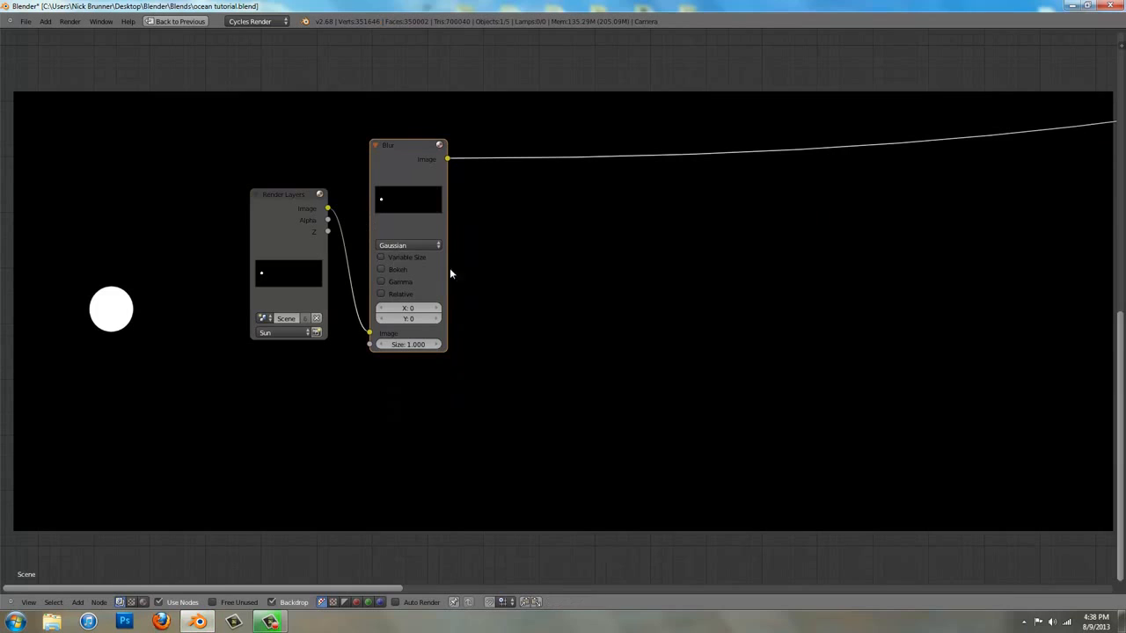
Set the Blur node to Fast Gaussian with Relative sizing enabled and aspect correction on X
{"action": "left_click", "coordinate": [403, 247]}
{"action": "left_click", "coordinate": [412, 172]}
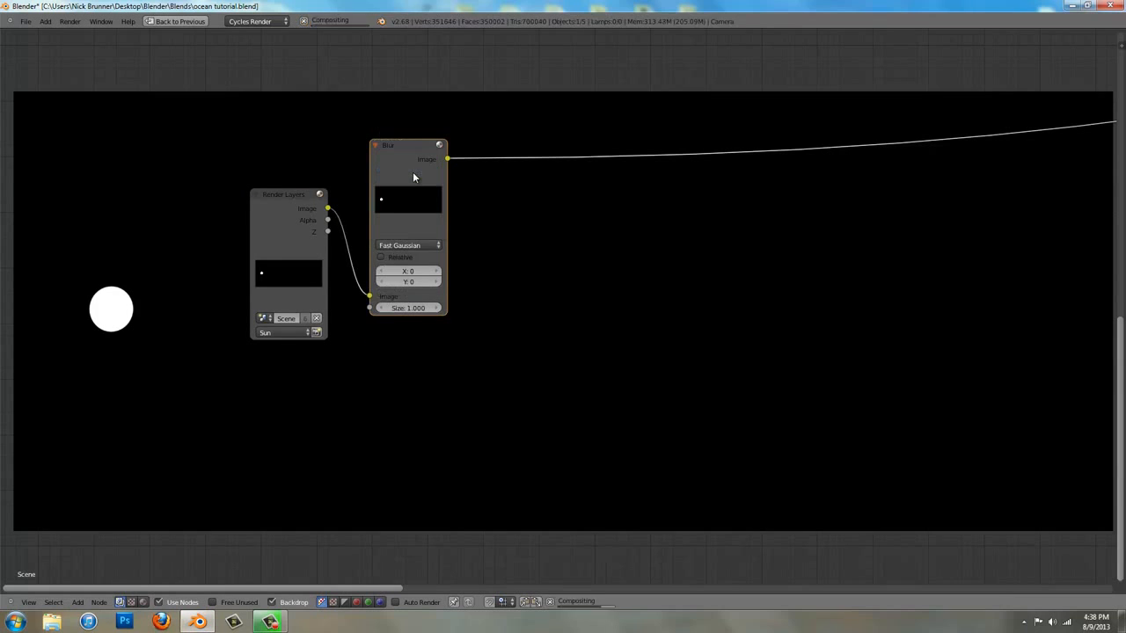
{"action": "left_click", "coordinate": [396, 257]}
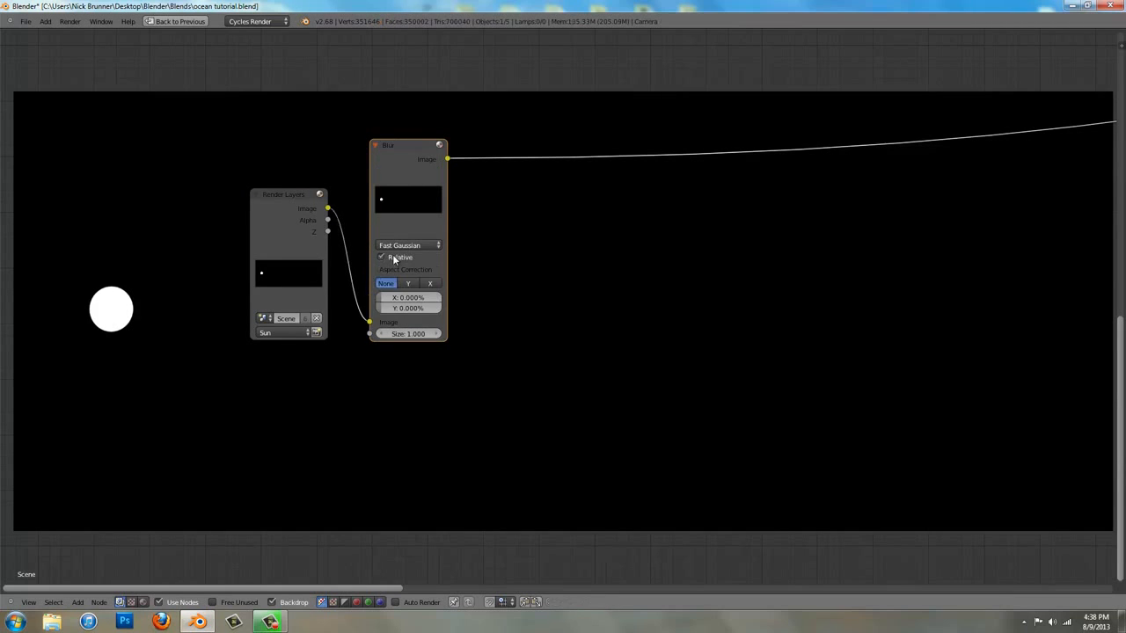
{"action": "left_click", "coordinate": [433, 284]}
Set the Blur node's X and Y amounts to 5%
{"action": "left_click", "coordinate": [403, 297]}
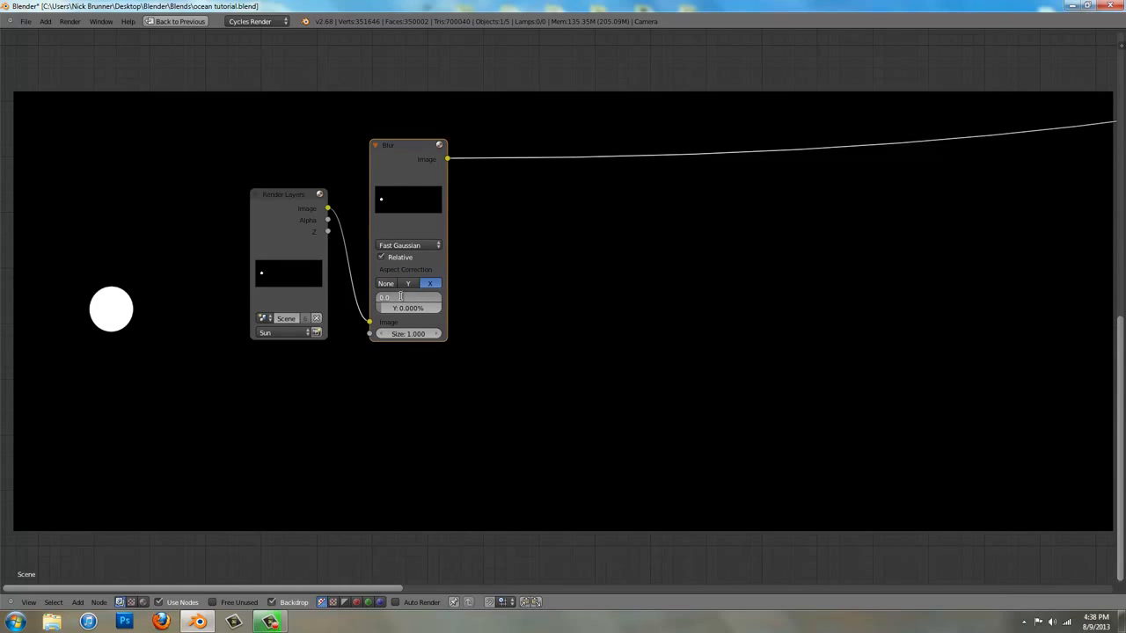
{"action": "type", "text": "5"}
{"action": "key", "text": "Tab"}
{"action": "type", "text": "5"}
{"action": "key", "text": "Tab"}
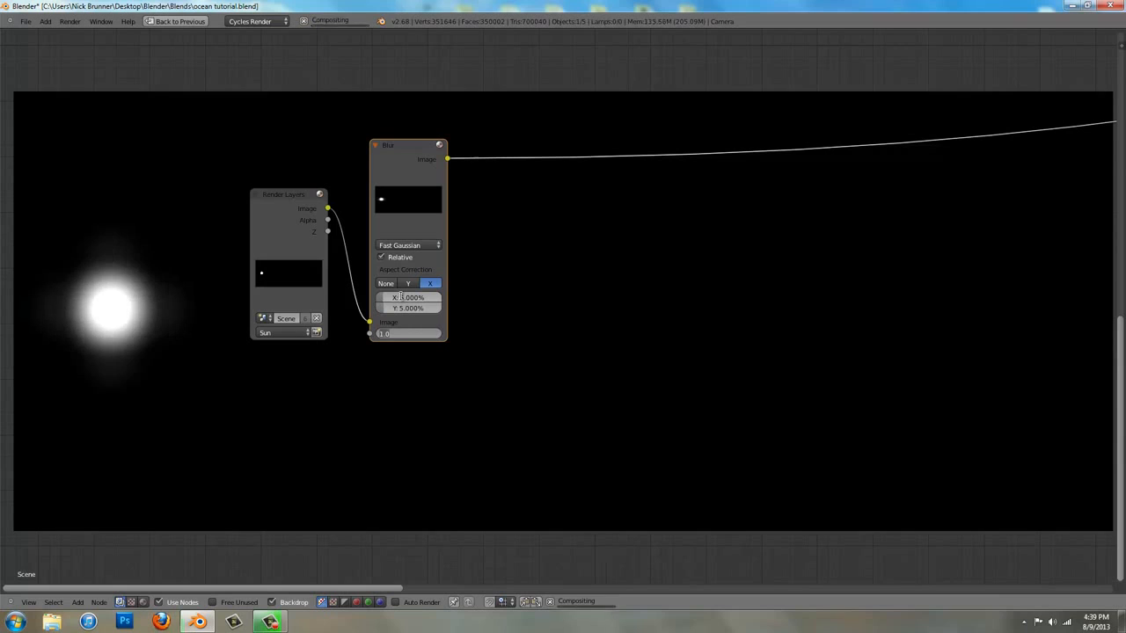
{"action": "key", "text": "Return"}
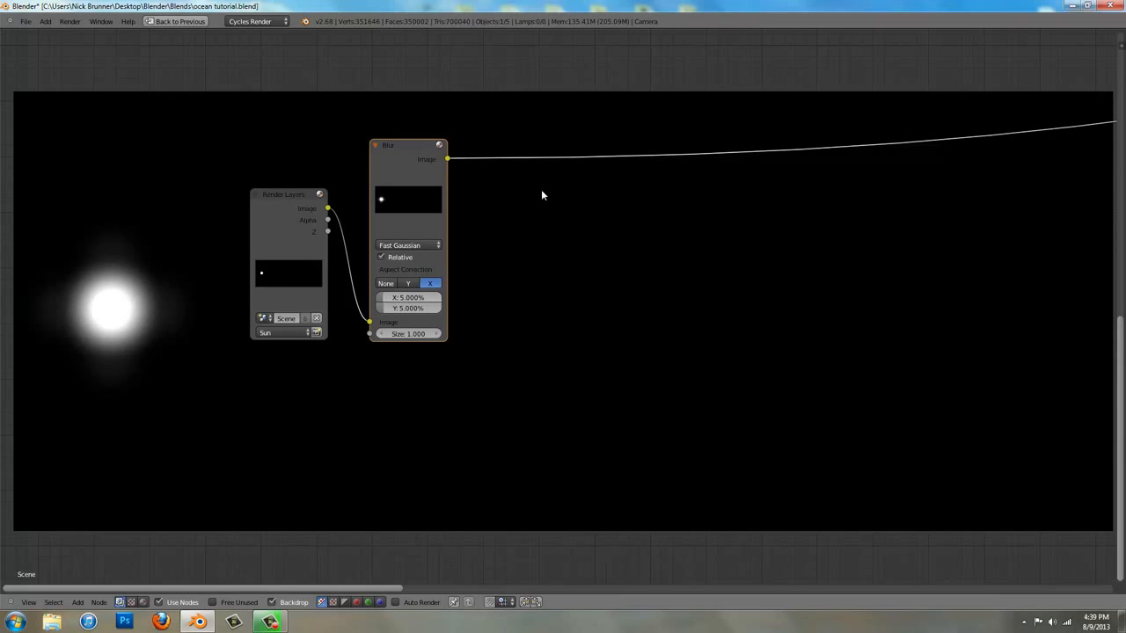
Duplicate the Blur node straight below the first and connect the Sun layer's Image output to the copy
{"action": "key", "text": "shift+d"}
{"action": "key", "text": "y"}
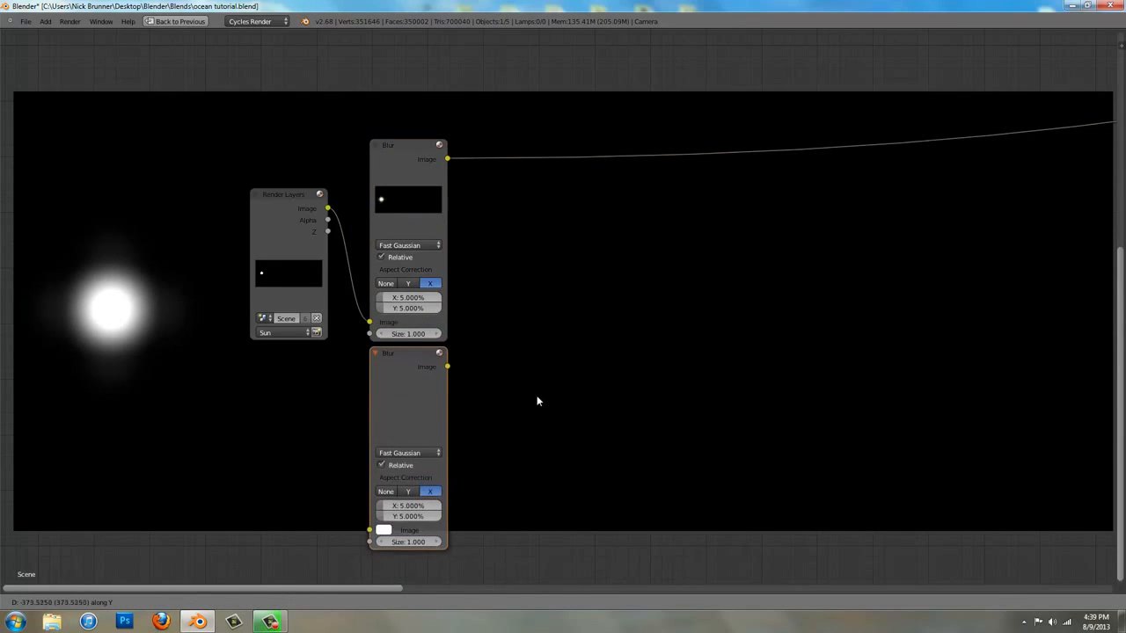
{"action": "left_click", "coordinate": [538, 400]}
{"action": "left_click_drag", "start_coordinate": [328, 208], "coordinate": [369, 527]}
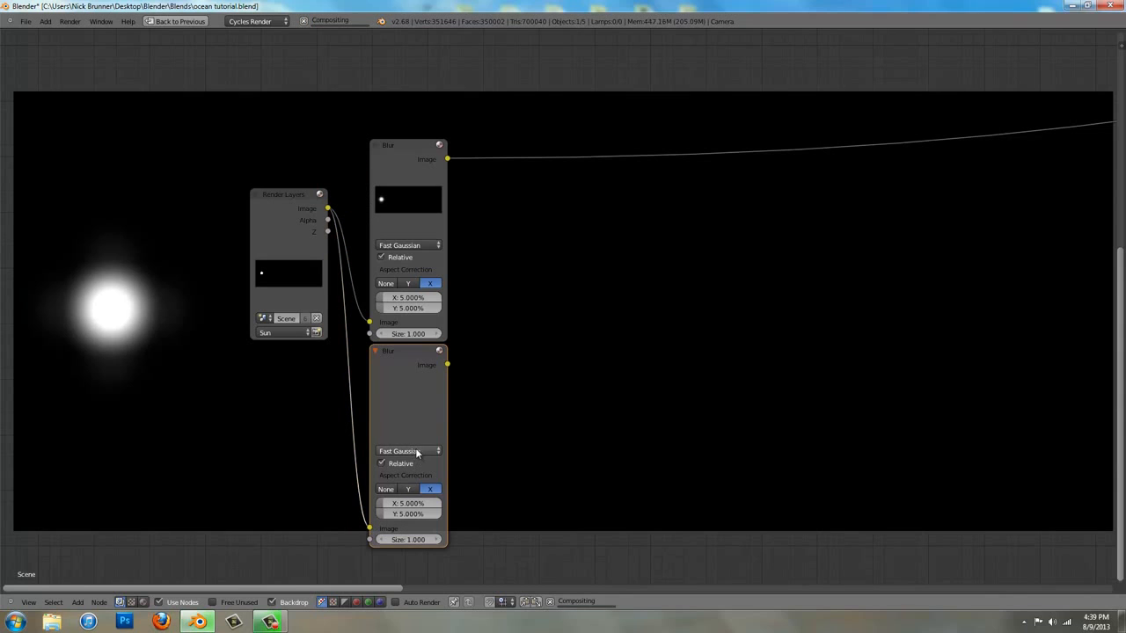
Preview the lower Blur node in the Viewer and set its X and Y amounts to 10%
{"action": "left_click", "coordinate": [419, 408], "text": "ctrl+shift"}
{"action": "left_click", "coordinate": [407, 504]}
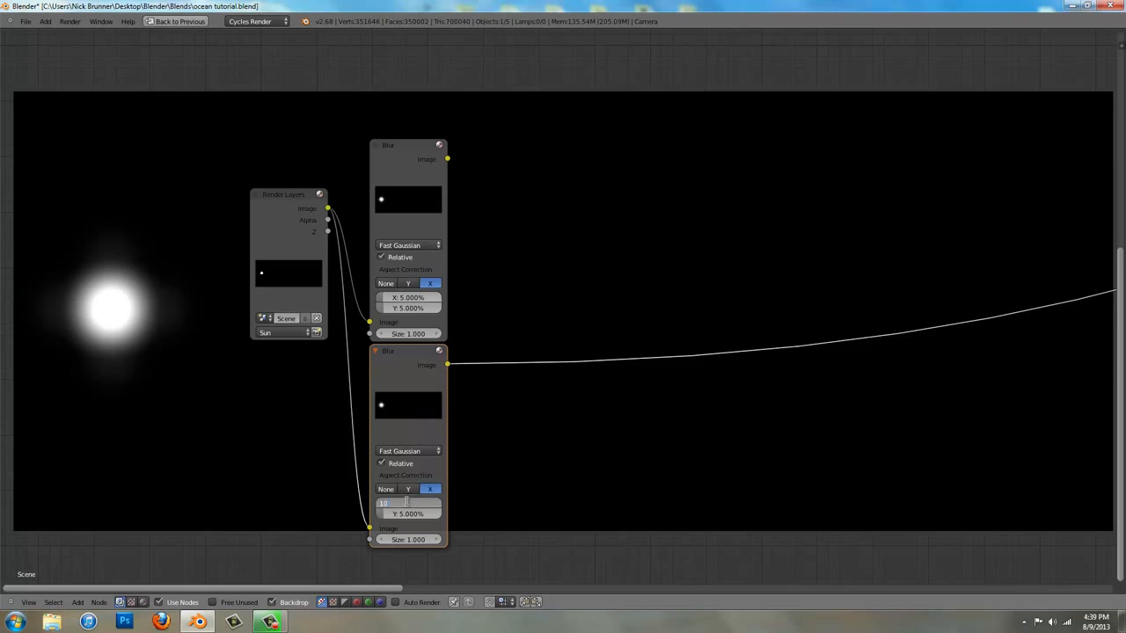
{"action": "key", "text": "Tab"}
{"action": "key", "text": "Return"}
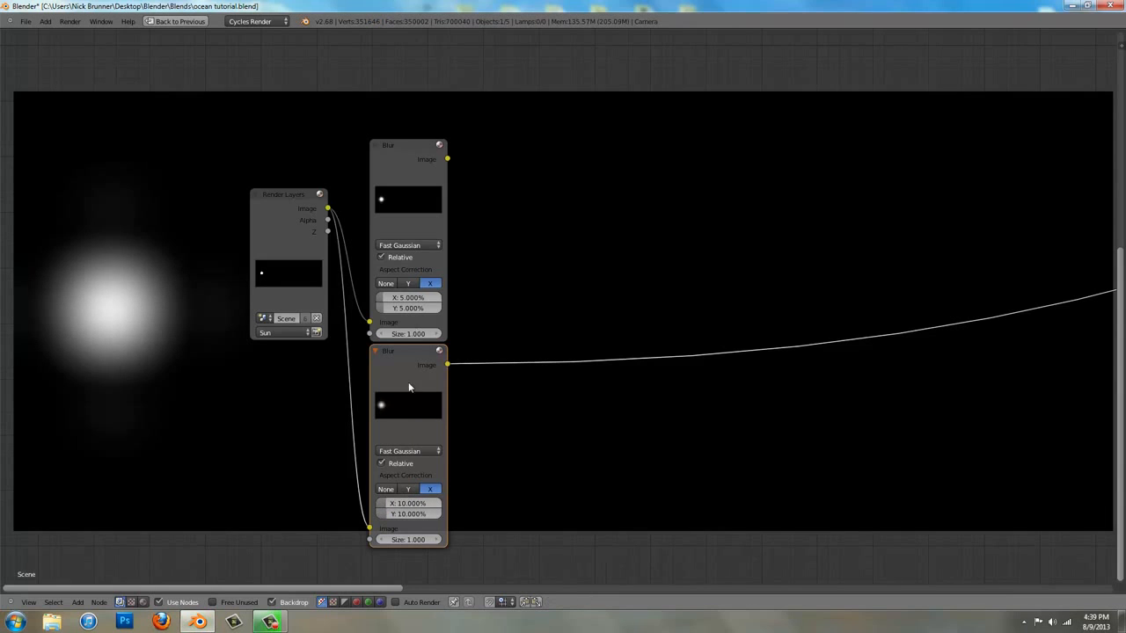
Add a Mix node beside the two Blur nodes, connecting the upper Blur to its first Image input and the lower Blur to its second
{"action": "key", "text": "a"}
{"action": "key", "text": "shift+a"}
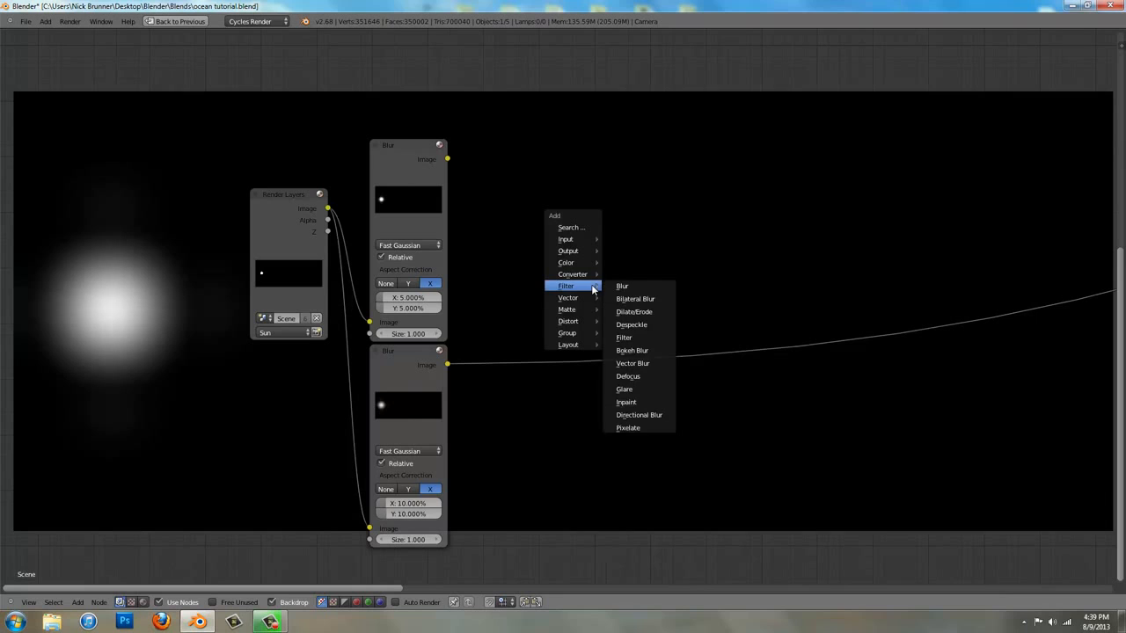
{"action": "mouse_move", "coordinate": [585, 263]}
{"action": "left_click", "coordinate": [622, 262]}
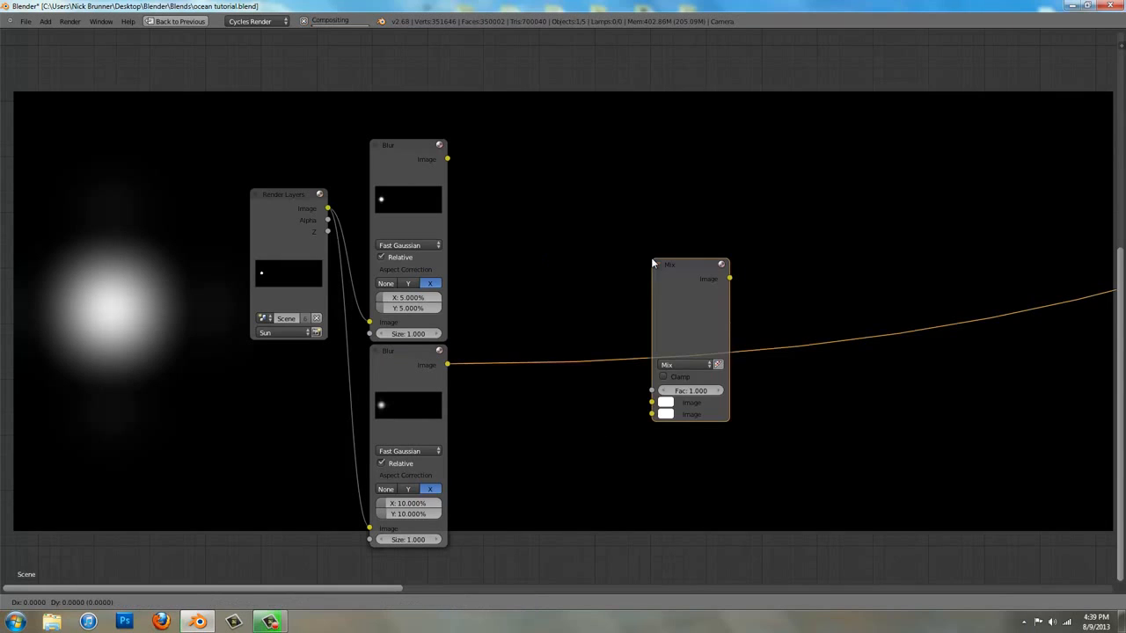
{"action": "left_click", "coordinate": [584, 178]}
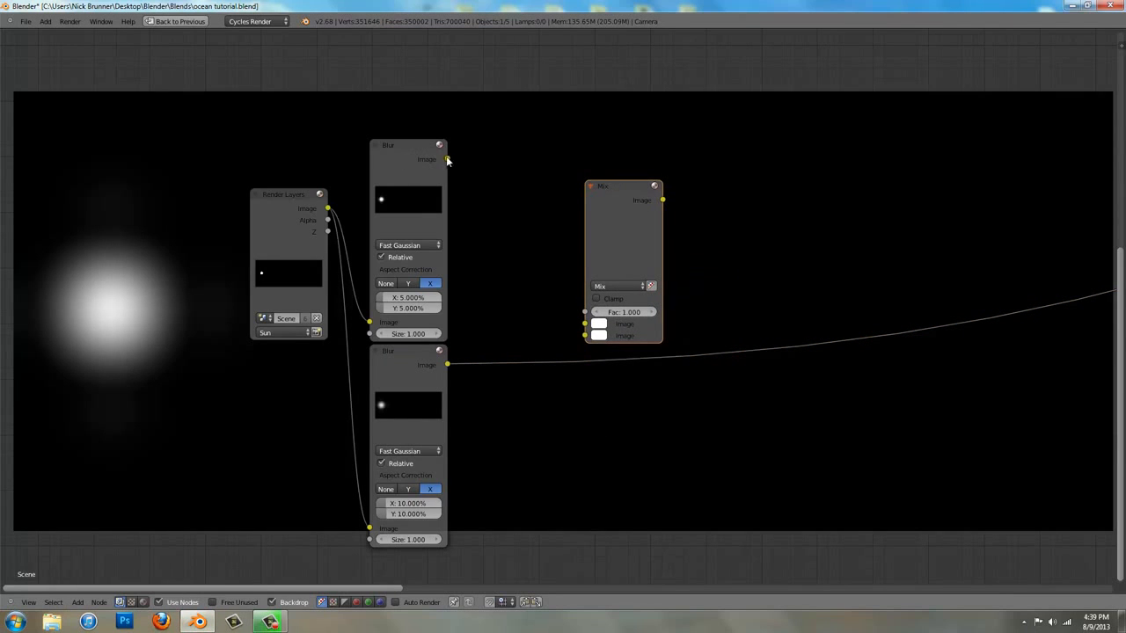
{"action": "left_click_drag", "start_coordinate": [447, 160], "coordinate": [448, 364]}
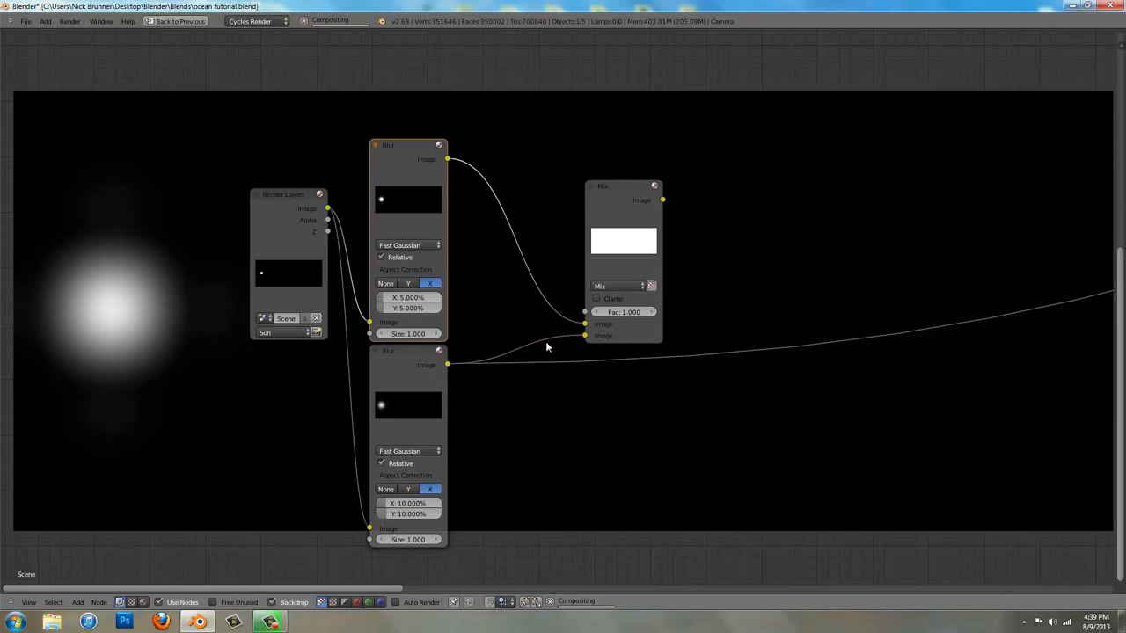
Change the Mix node's blend mode to Add and preview its output in the Viewer
{"action": "left_click", "coordinate": [622, 286]}
{"action": "left_click", "coordinate": [618, 262]}
{"action": "left_click", "coordinate": [621, 244], "text": "ctrl+shift"}
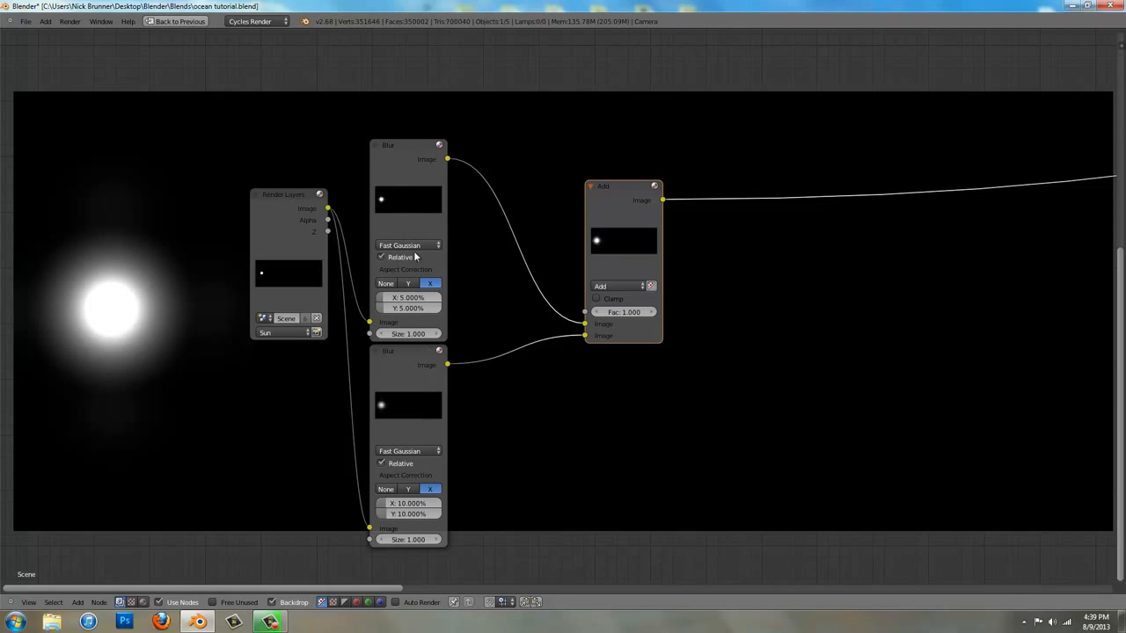
Move the Add node closer to the two Blur nodes
{"action": "left_click_drag", "start_coordinate": [628, 232], "coordinate": [563, 270]}
{"action": "key", "text": "a"}
{"action": "middle_click_drag", "start_coordinate": [656, 372], "coordinate": [536, 364]}
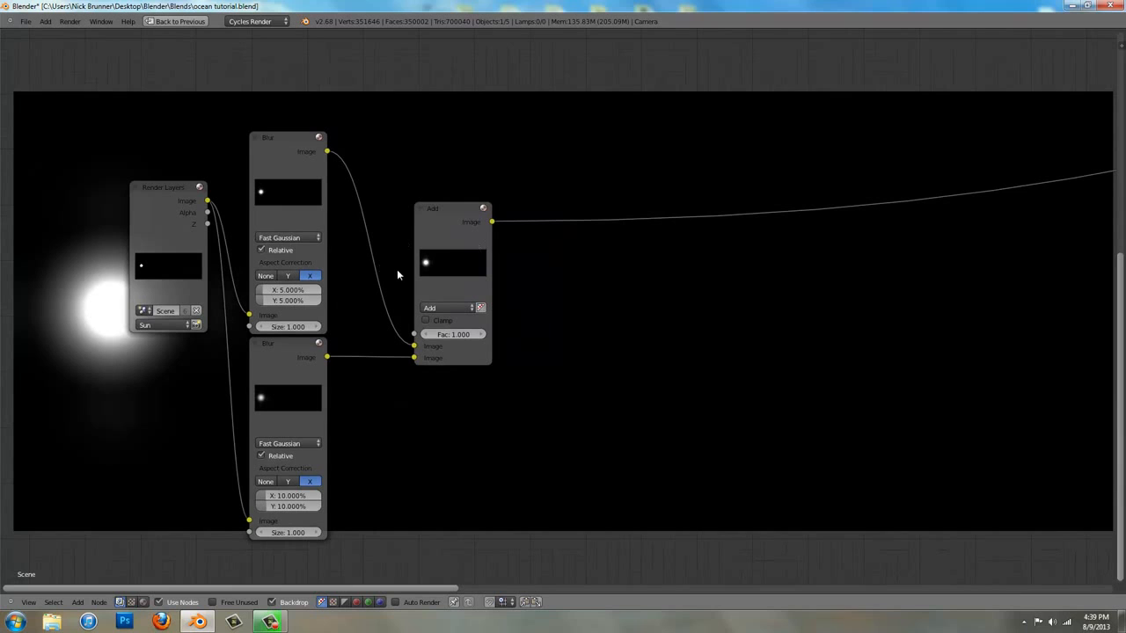
{"action": "middle_click_drag", "start_coordinate": [25, 359], "coordinate": [172, 300]}
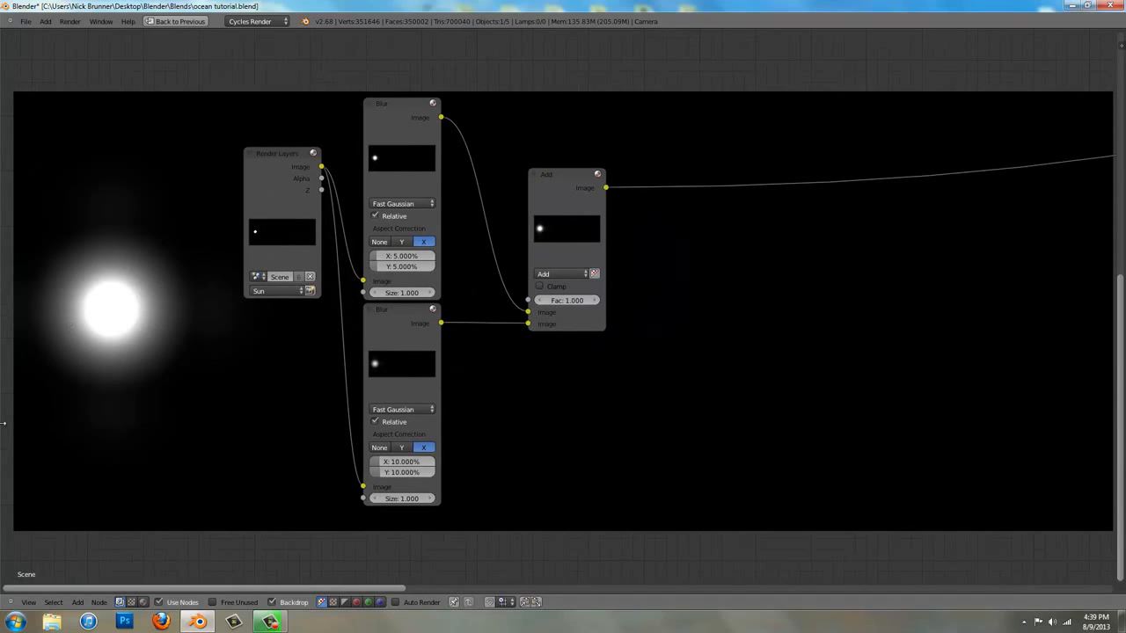
Insert a Glare node into the link between the Add node and the Viewer
{"action": "middle_click_drag", "start_coordinate": [713, 356], "coordinate": [583, 351]}
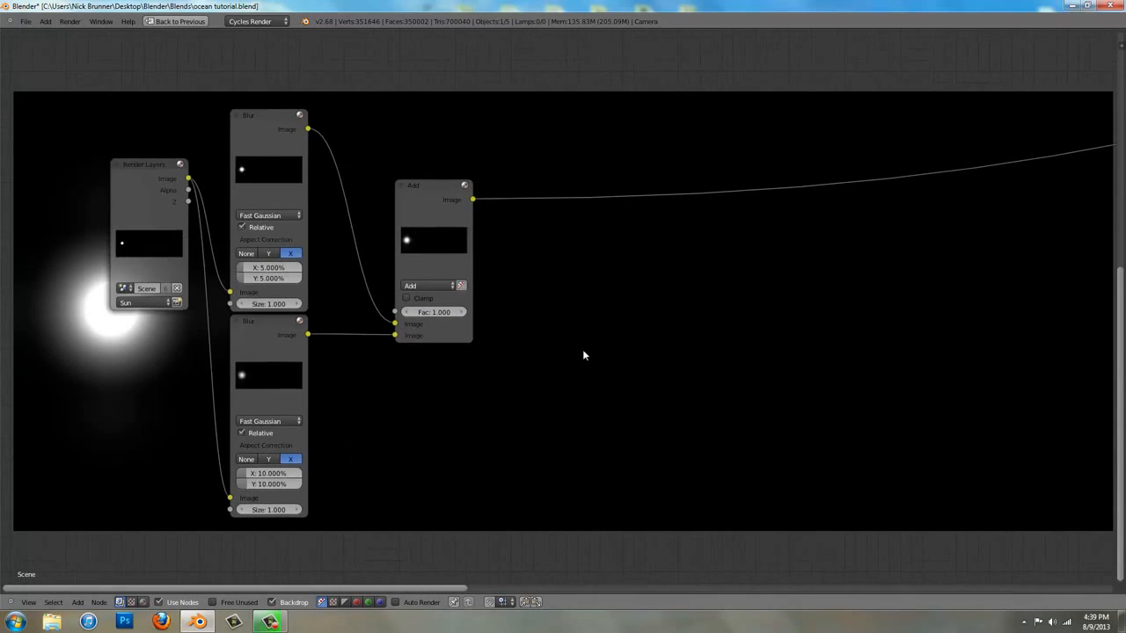
{"action": "key", "text": "shift+a"}
{"action": "mouse_move", "coordinate": [568, 370]}
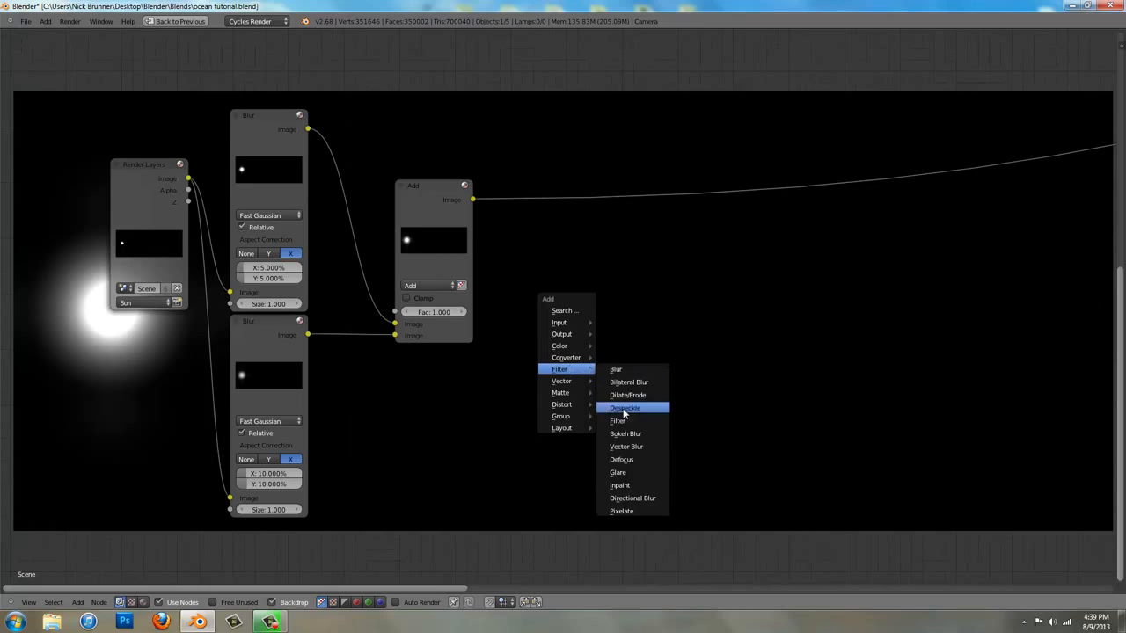
{"action": "left_click", "coordinate": [639, 471]}
{"action": "left_click", "coordinate": [528, 185]}
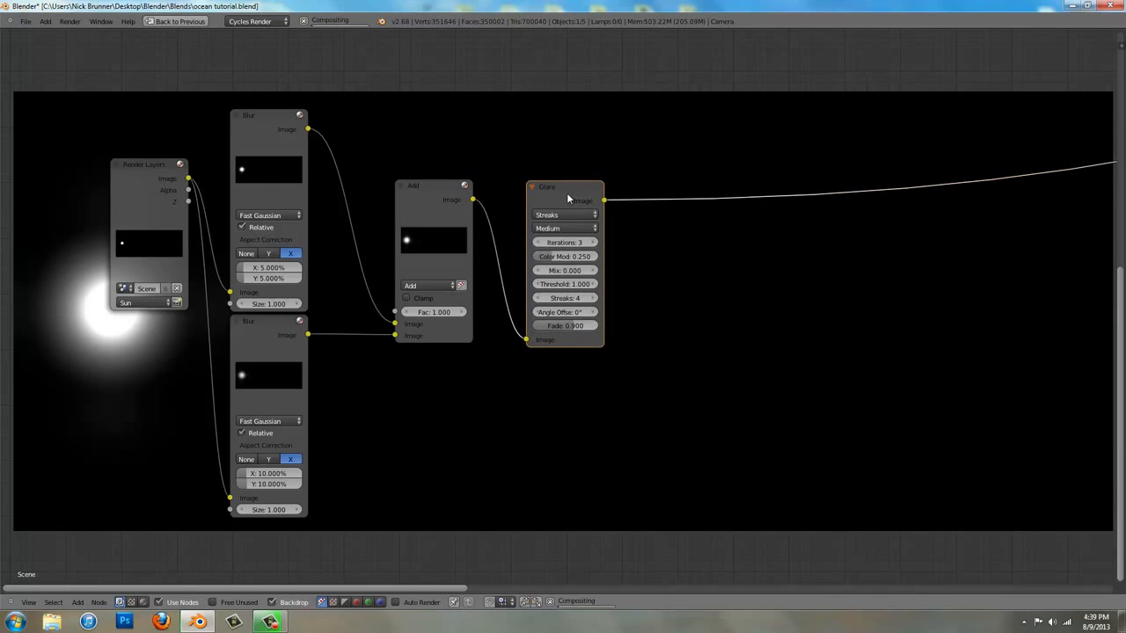
Duplicate the Add node into the link after the Glare node, and move the Glare node lower
{"action": "left_click", "coordinate": [464, 220]}
{"action": "key", "text": "shift+d"}
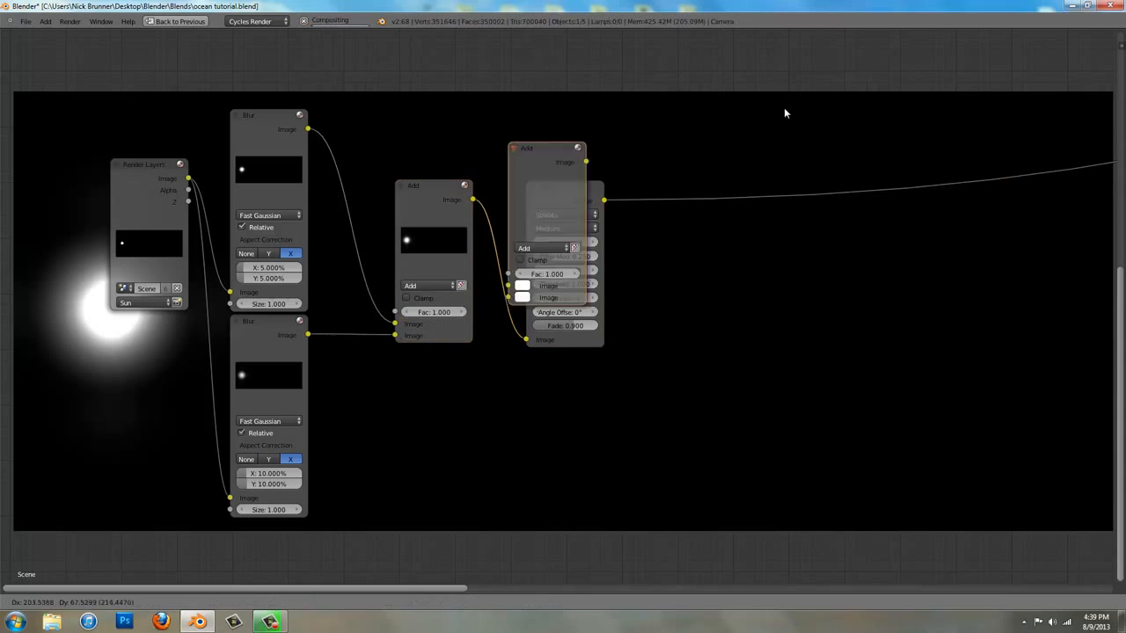
{"action": "left_click", "coordinate": [785, 103]}
{"action": "left_click_drag", "start_coordinate": [593, 187], "coordinate": [582, 283]}
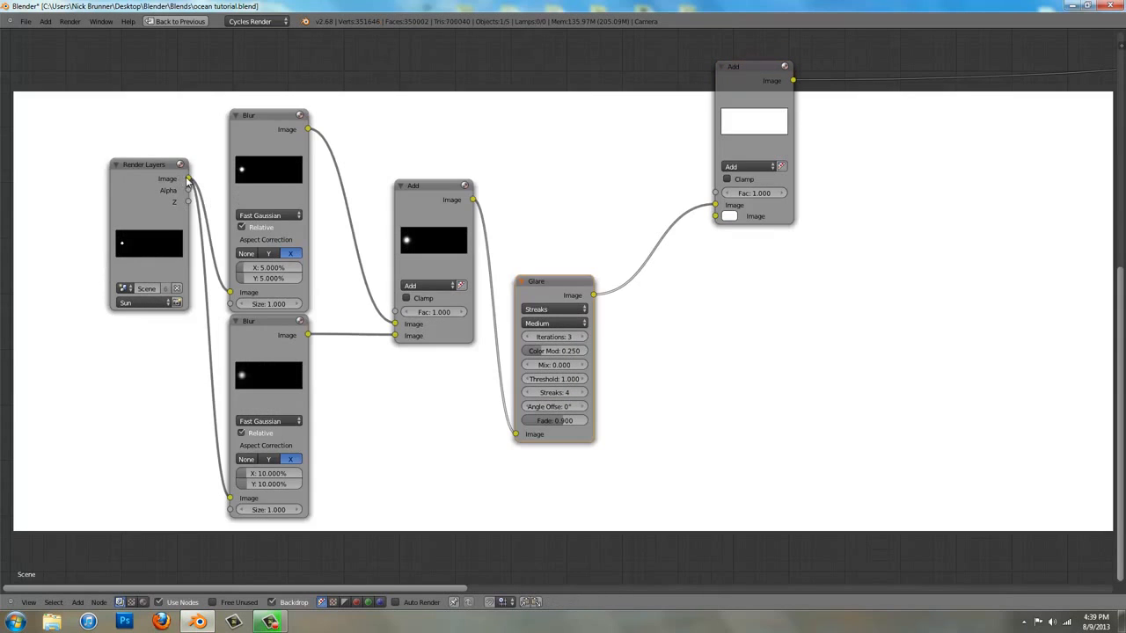
Feed the Sun layer's Image into Glare, connect the first Add node to the second Add's upper Image input, and tighten the layout
{"action": "left_click_drag", "start_coordinate": [188, 178], "coordinate": [516, 434]}
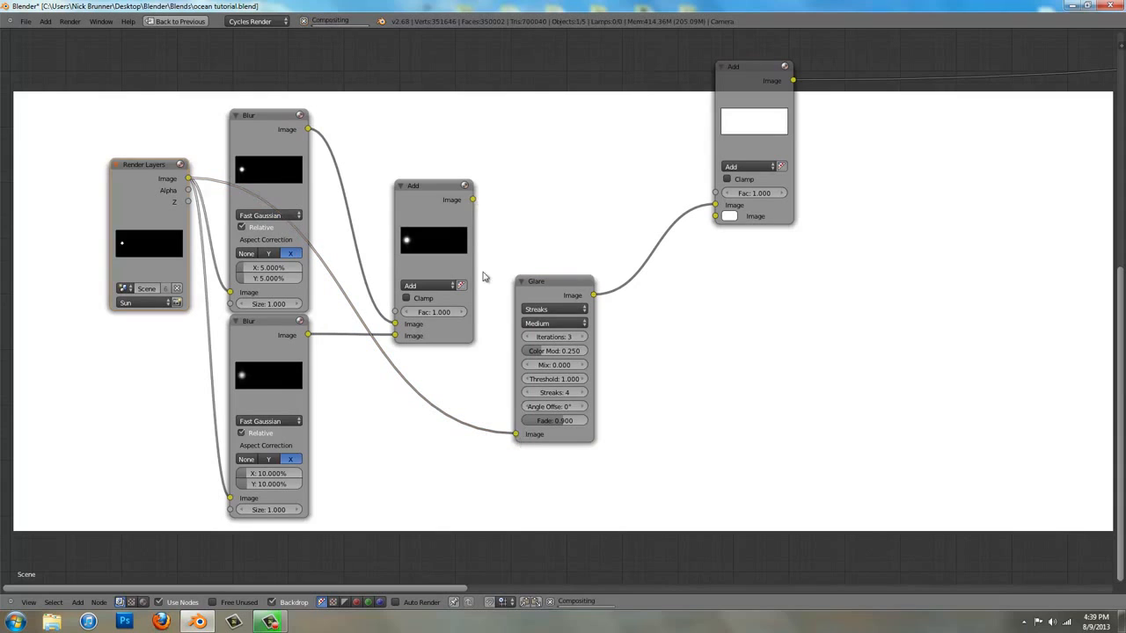
{"action": "left_click_drag", "start_coordinate": [473, 200], "coordinate": [716, 205]}
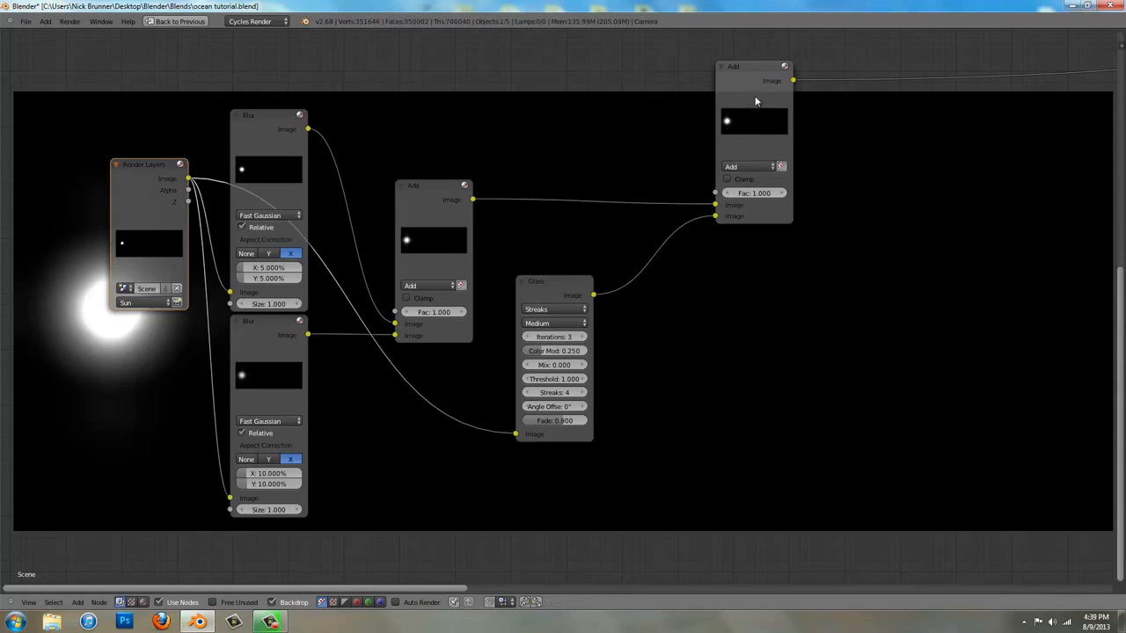
{"action": "left_click_drag", "start_coordinate": [744, 141], "coordinate": [686, 235]}
Lower the Glare node's threshold to 0.120
{"action": "middle_click_drag", "start_coordinate": [161, 446], "coordinate": [216, 305]}
{"action": "scroll", "coordinate": [509, 311], "scroll_direction": "up", "scroll_amount": 2}
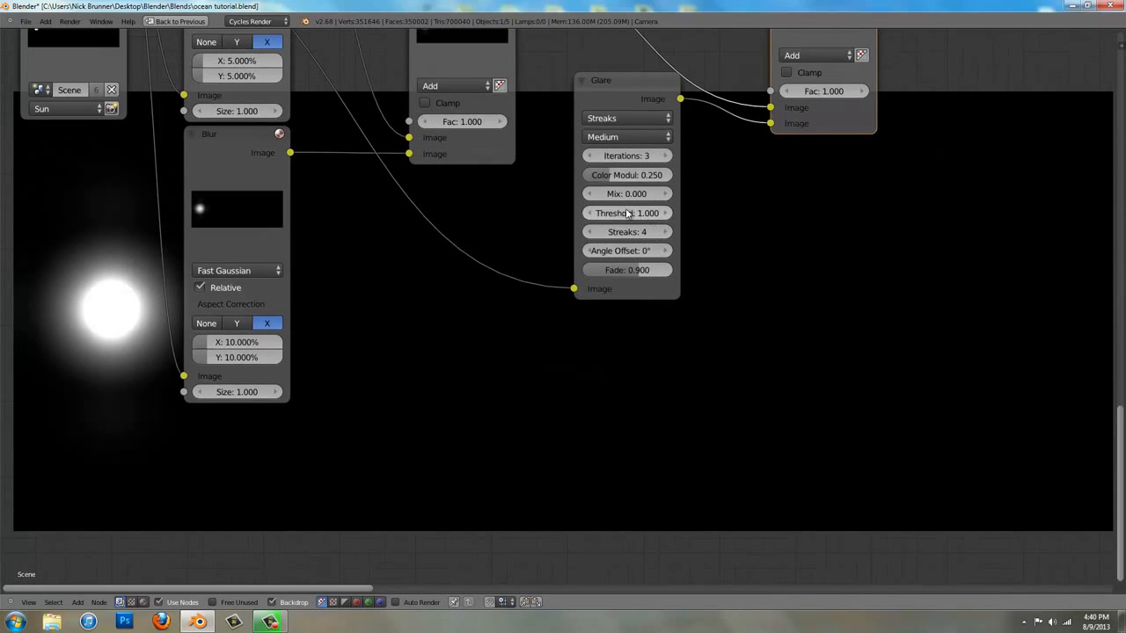
{"action": "left_click_drag", "start_coordinate": [635, 217], "coordinate": [620, 218]}
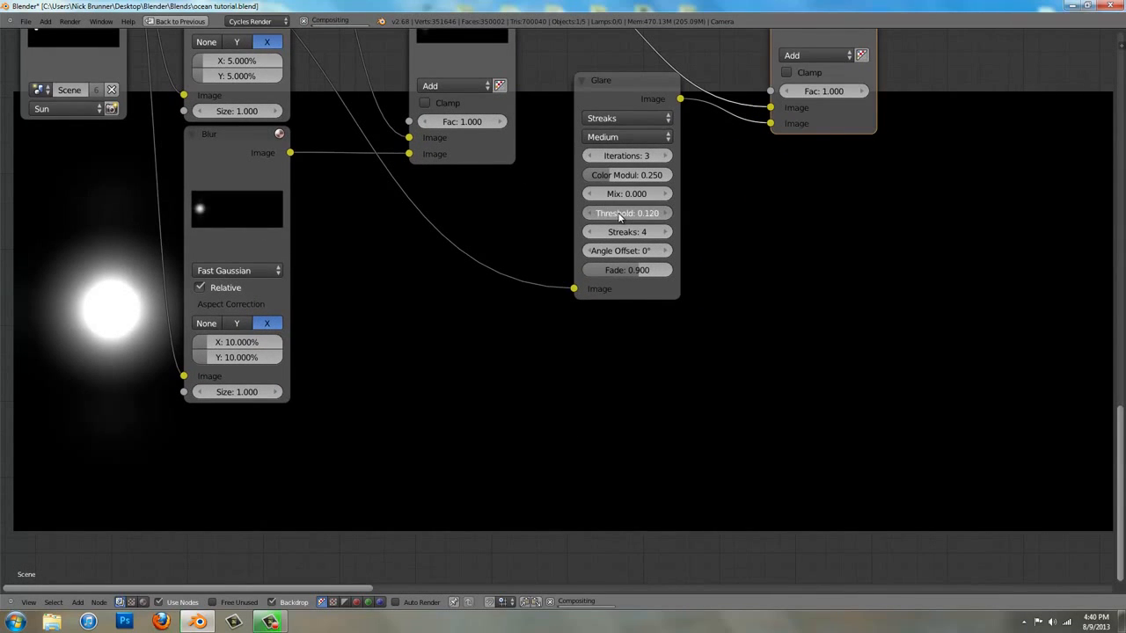
Lower the Streaks Glare node's threshold to 0.000
{"action": "left_click", "coordinate": [630, 213]}
{"action": "type", "text": ".1"}
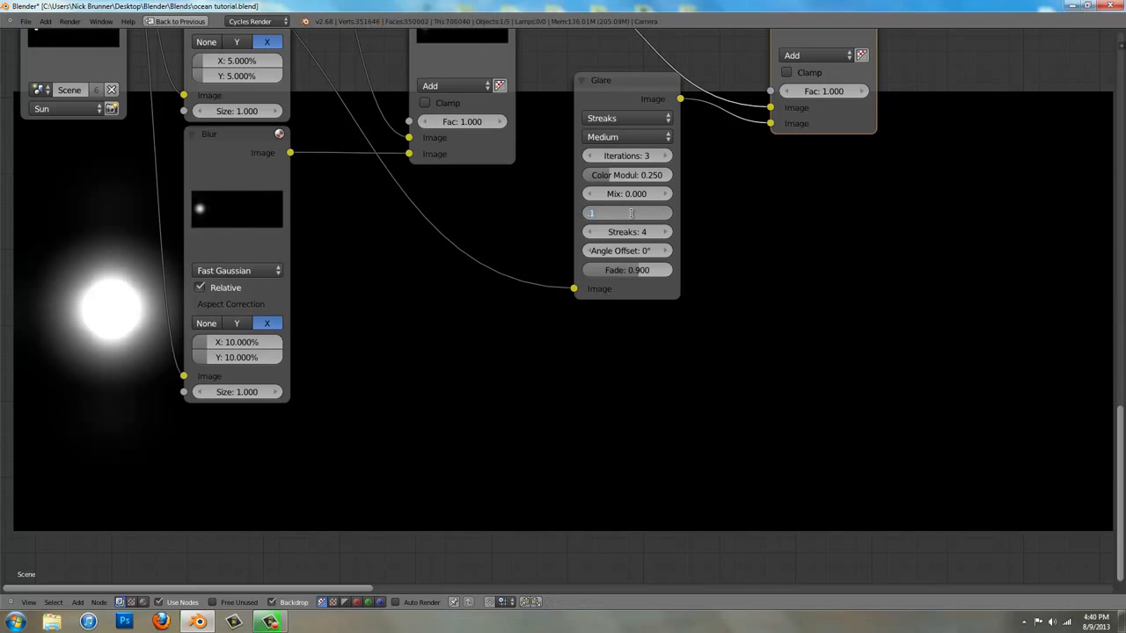
{"action": "key", "text": "Return"}
{"action": "middle_click_drag", "start_coordinate": [399, 320], "coordinate": [304, 293]}
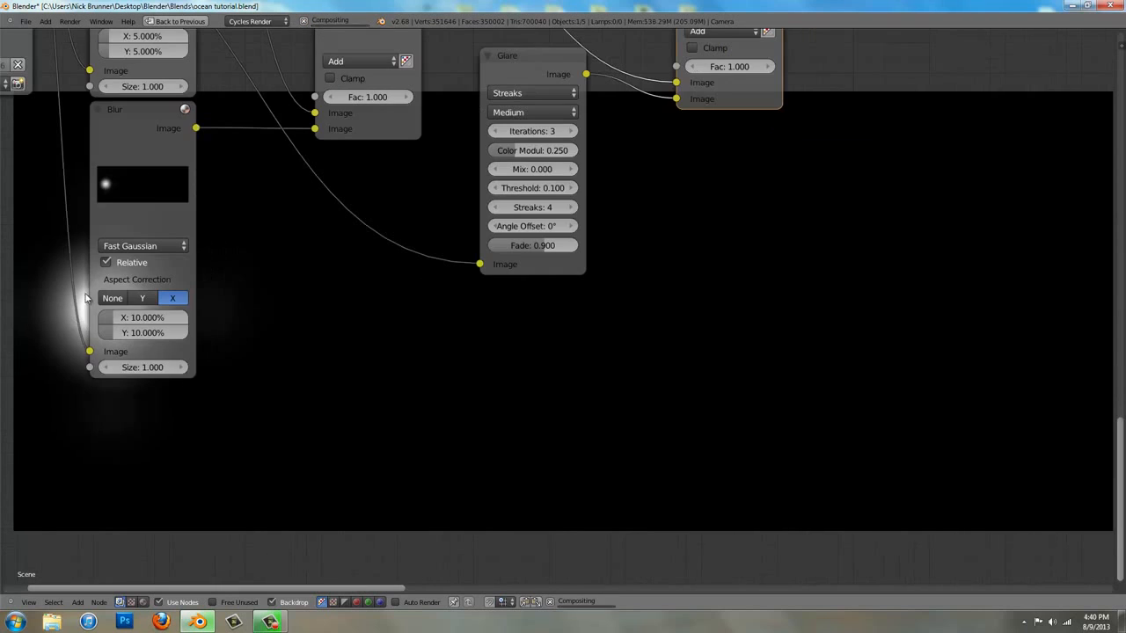
{"action": "middle_click_drag", "start_coordinate": [284, 254], "coordinate": [4, 220]}
{"action": "middle_click_drag", "start_coordinate": [729, 113], "coordinate": [547, 155]}
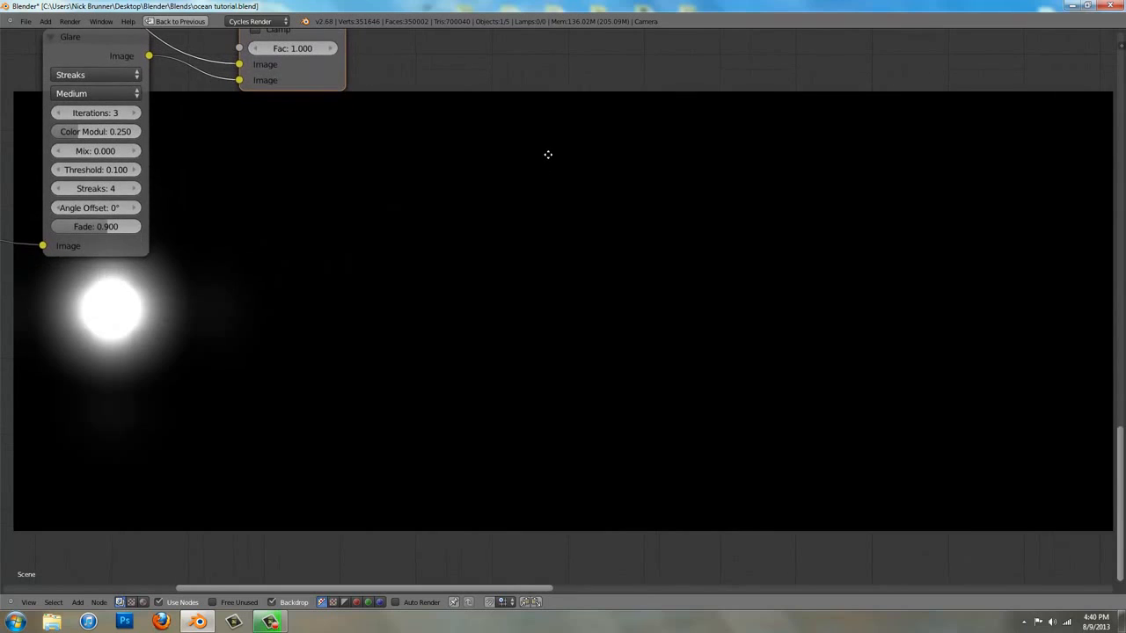
{"action": "left_click_drag", "start_coordinate": [93, 169], "coordinate": [13, 171]}
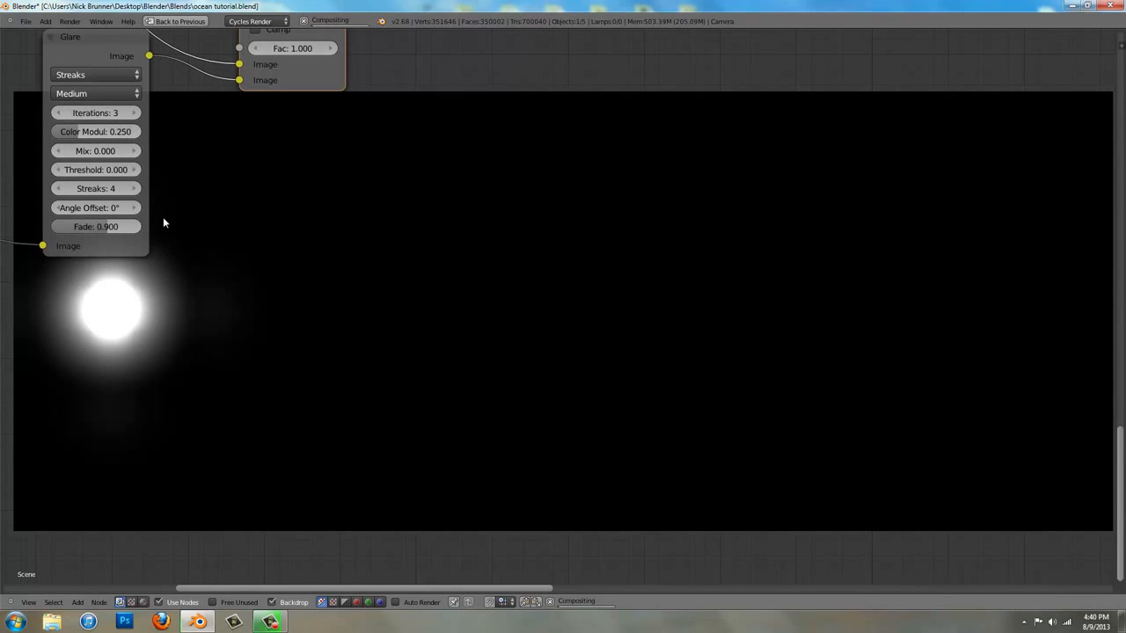
Set the Streaks Glare node's fade to 0.980, its iterations to 5 and its streaks to 2
{"action": "left_click_drag", "start_coordinate": [109, 227], "coordinate": [117, 230]}
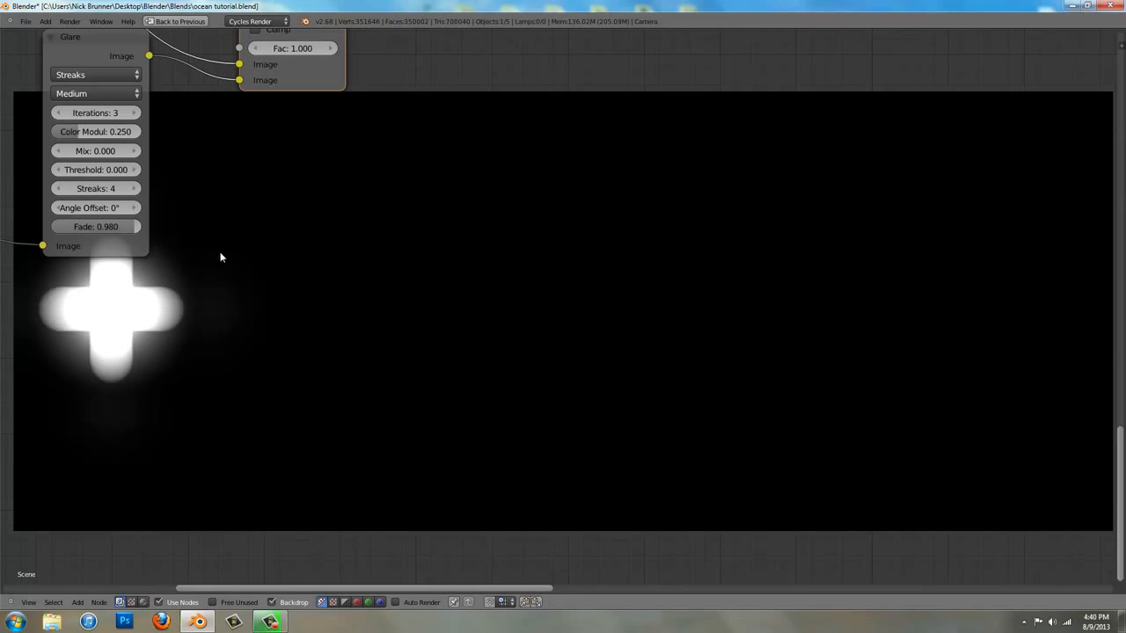
{"action": "left_click", "coordinate": [136, 113]}
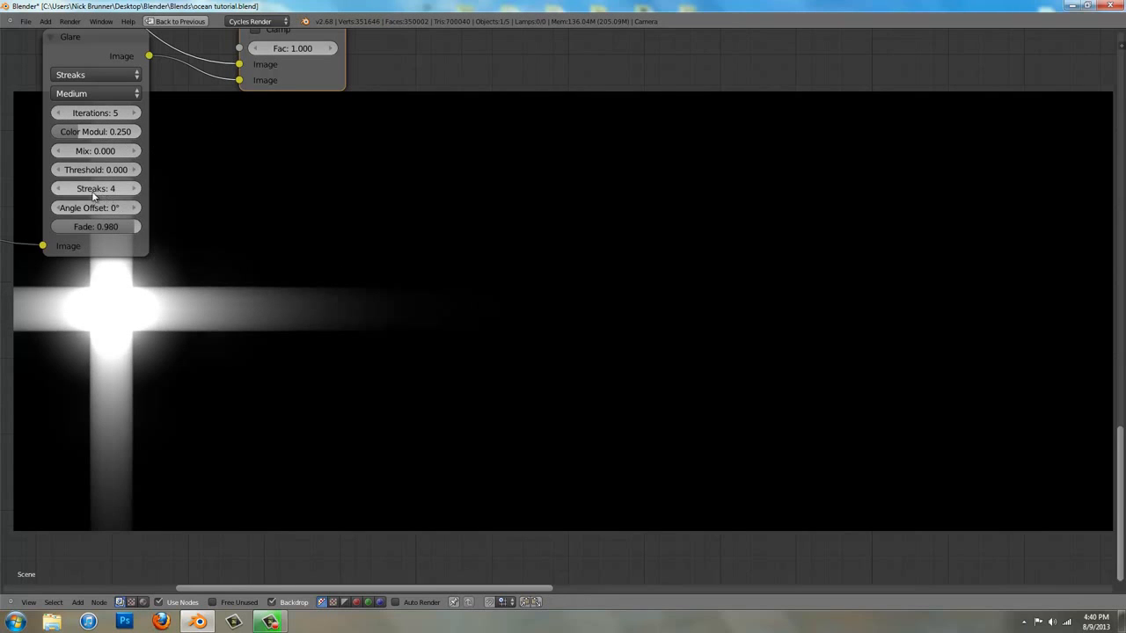
{"action": "left_click", "coordinate": [60, 189]}
{"action": "left_click", "coordinate": [60, 189]}
{"action": "middle_click_drag", "start_coordinate": [197, 285], "coordinate": [232, 217]}
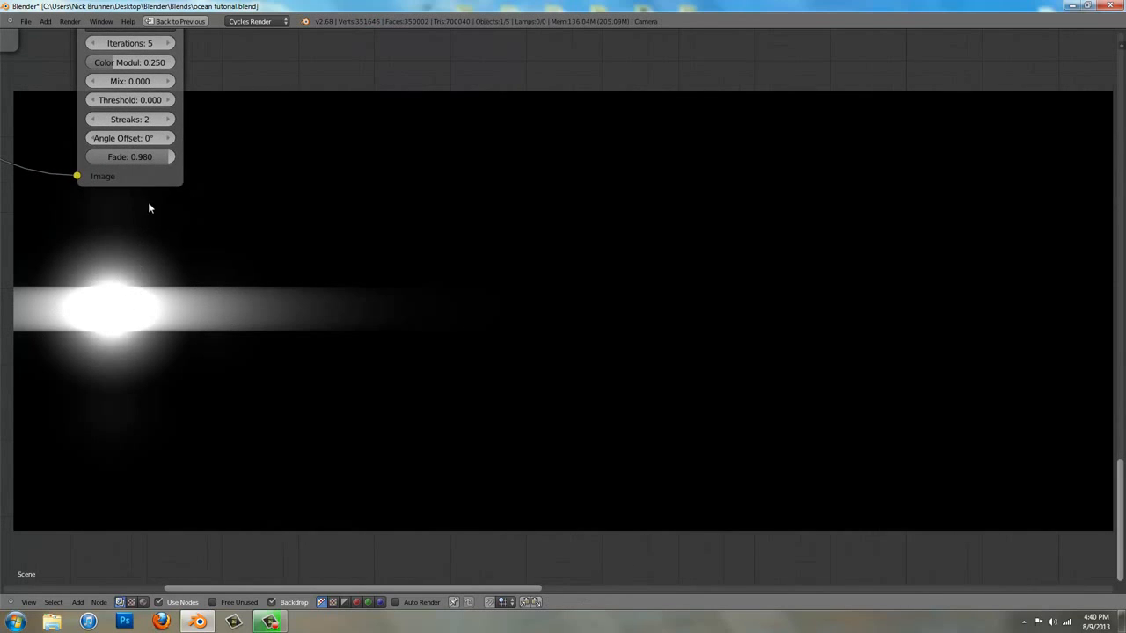
Reduce the Streaks Glare node's fade to 0.970 and raise its color modulation to 0.477
{"action": "left_click_drag", "start_coordinate": [169, 161], "coordinate": [159, 162]}
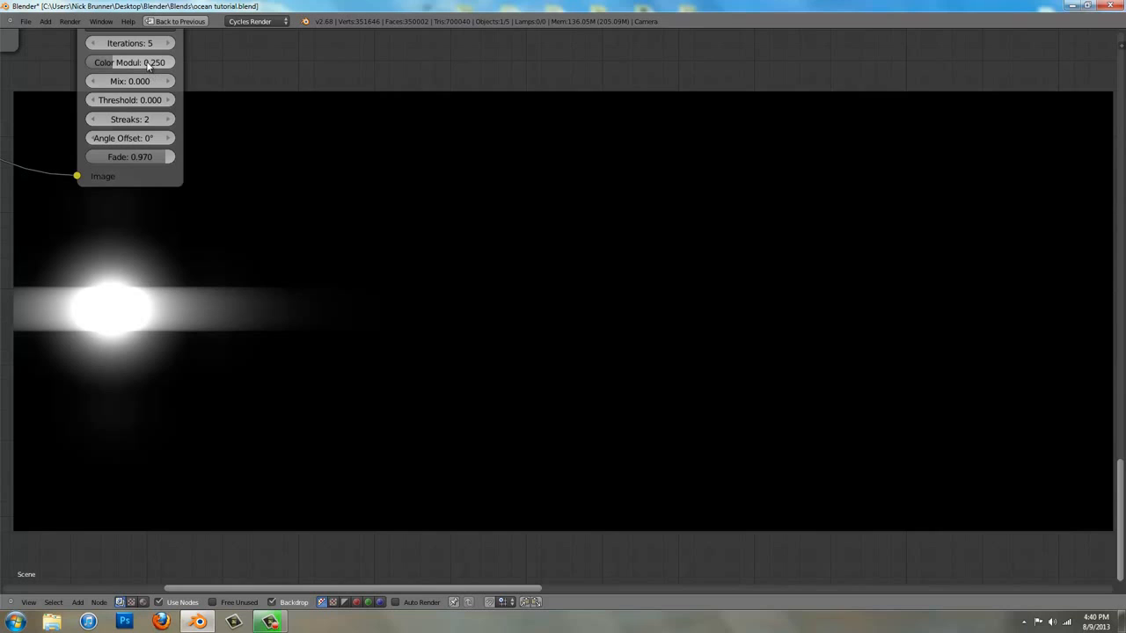
{"action": "left_click_drag", "start_coordinate": [147, 66], "coordinate": [163, 63]}
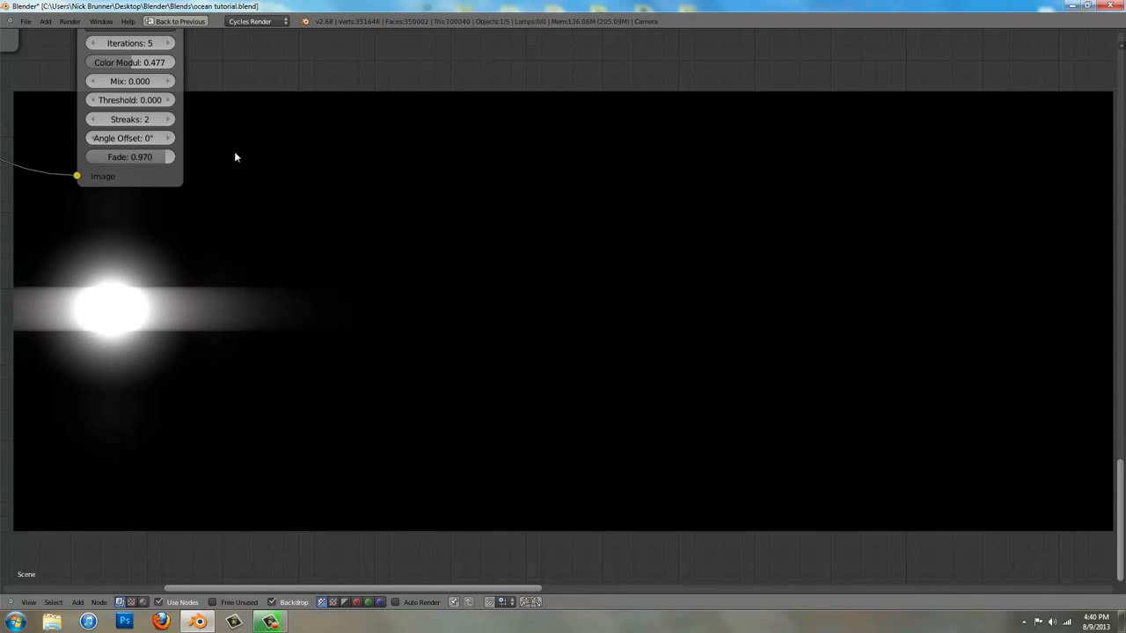
Set the Streaks Glare node's angle offset to 15°
{"action": "middle_click_drag", "start_coordinate": [234, 151], "coordinate": [235, 158]}
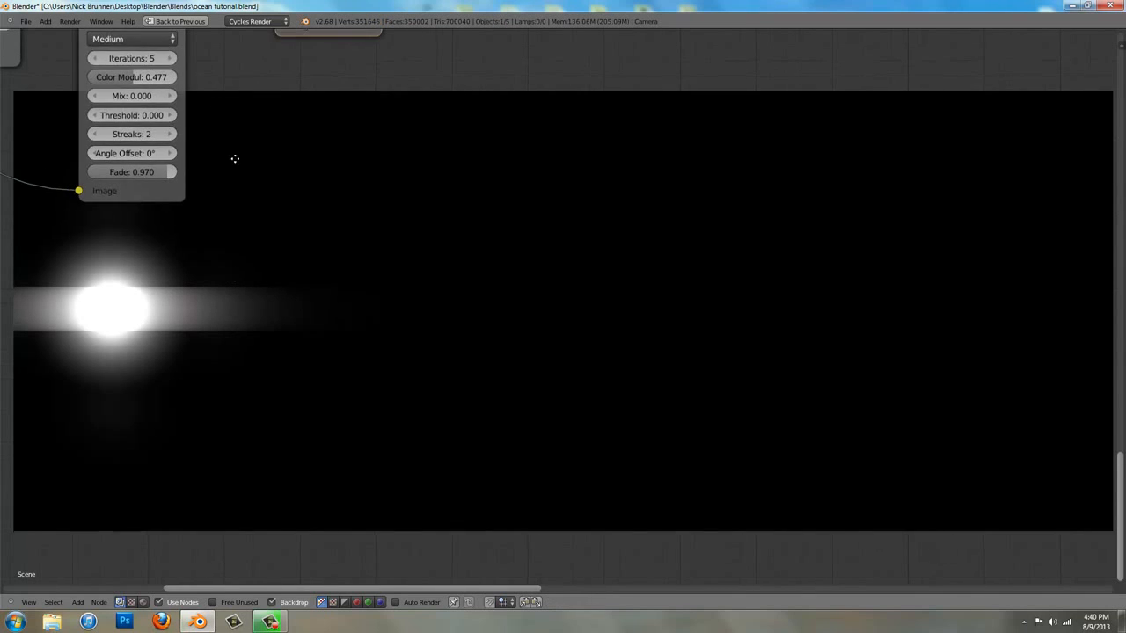
{"action": "left_click", "coordinate": [171, 155]}
{"action": "left_click", "coordinate": [172, 155]}
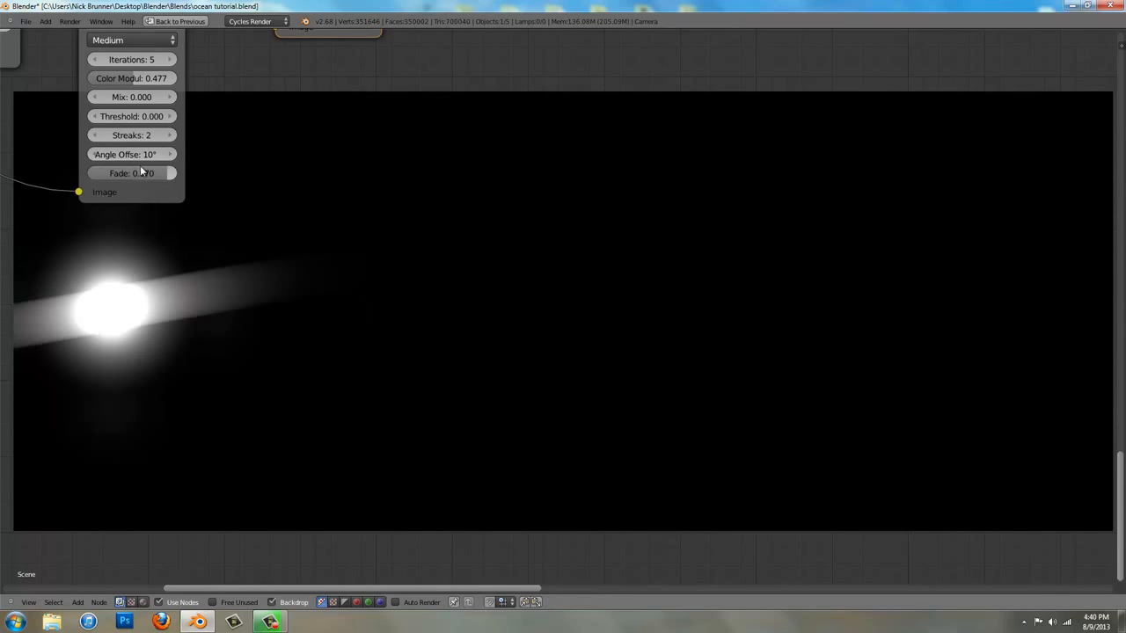
{"action": "left_click", "coordinate": [133, 155]}
{"action": "type", "text": "15"}
{"action": "key", "text": "Return"}
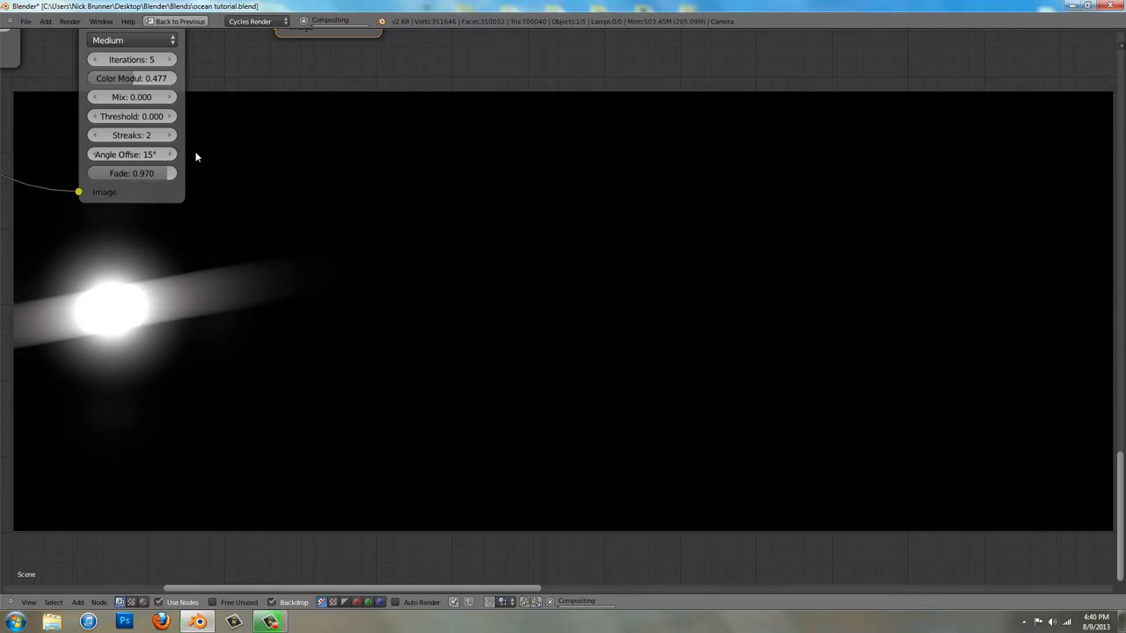
Duplicate the second Add node and drop the copy into the link that follows it
{"action": "scroll", "coordinate": [196, 157], "scroll_direction": "down", "scroll_amount": 2}
{"action": "middle_click_drag", "start_coordinate": [349, 178], "coordinate": [419, 272]}
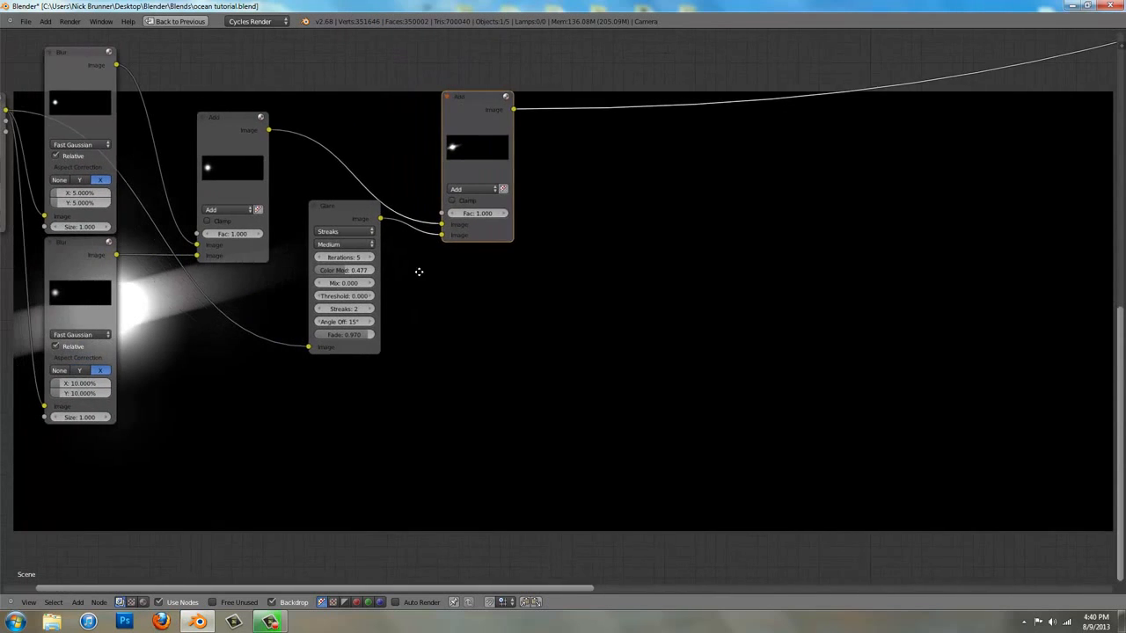
{"action": "key", "text": "a"}
{"action": "middle_click_drag", "start_coordinate": [472, 140], "coordinate": [505, 113]}
{"action": "right_click", "coordinate": [505, 129]}
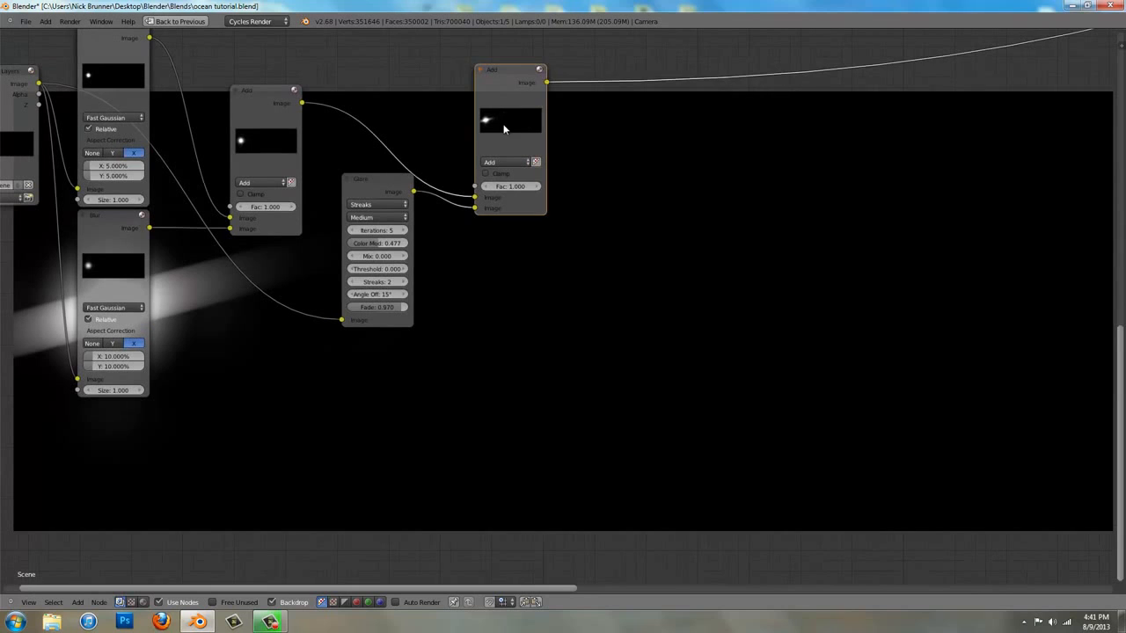
{"action": "key", "text": "shift+d"}
{"action": "left_click", "coordinate": [699, 66]}
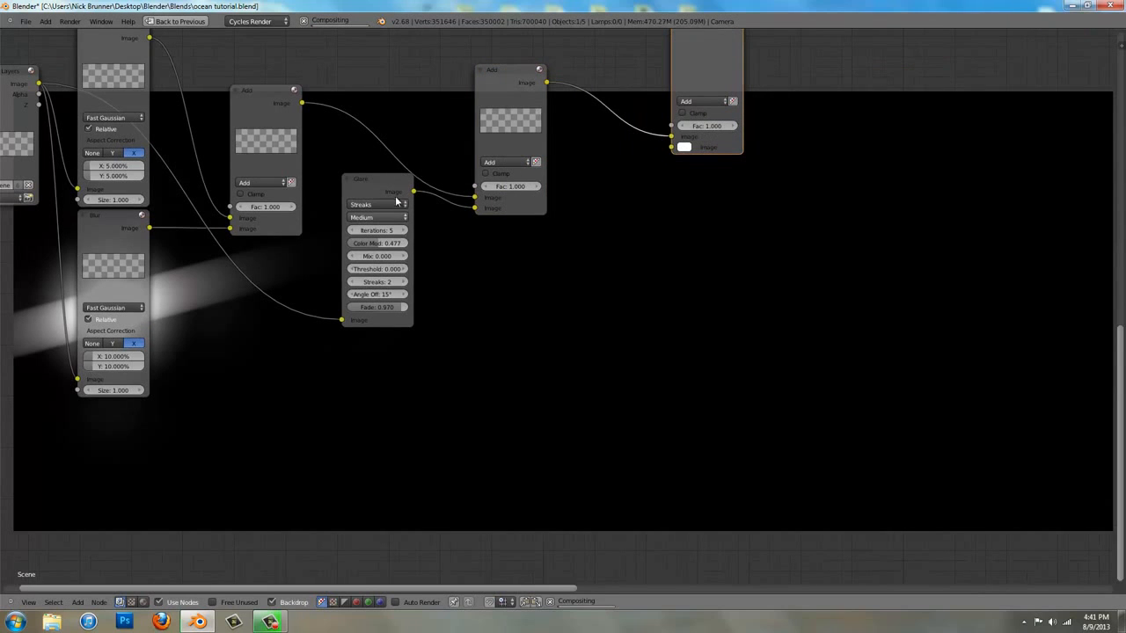
Add another Glare node below the new Add node, with type Ghosts and High quality
{"action": "key", "text": "shift+a"}
{"action": "mouse_move", "coordinate": [587, 300]}
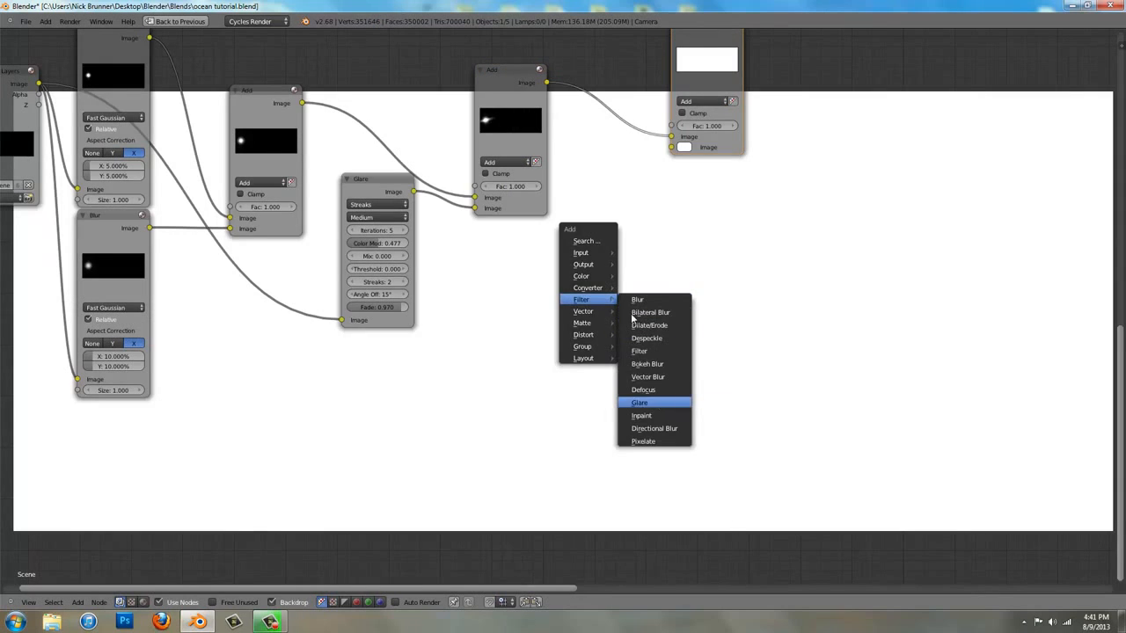
{"action": "left_click", "coordinate": [640, 402]}
{"action": "left_click", "coordinate": [618, 230]}
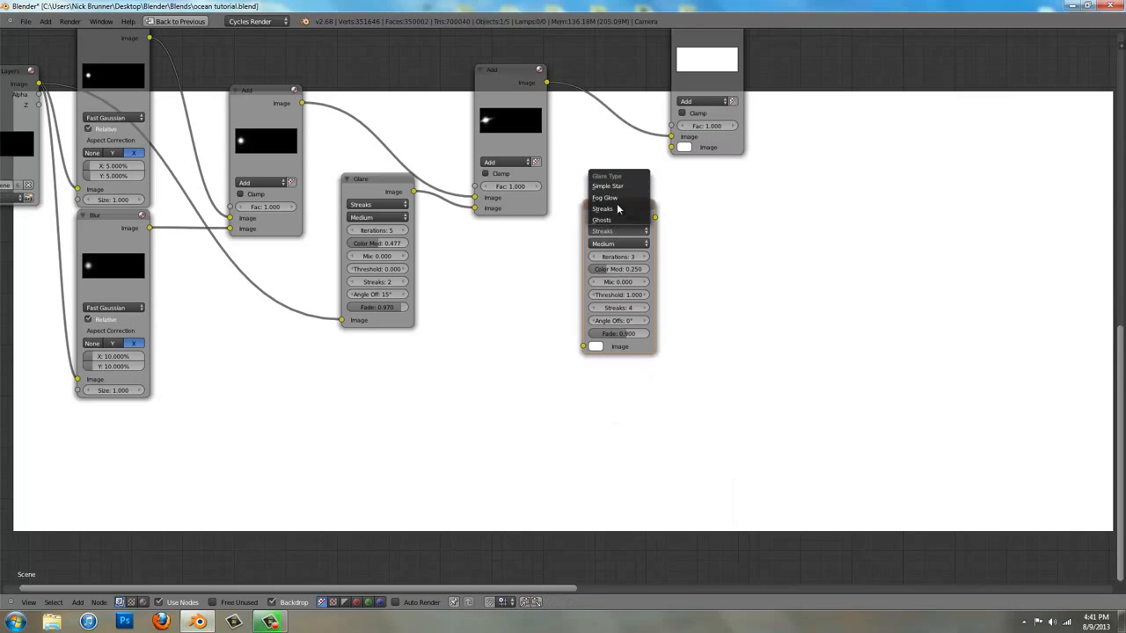
{"action": "left_click", "coordinate": [616, 220]}
{"action": "left_click", "coordinate": [616, 244]}
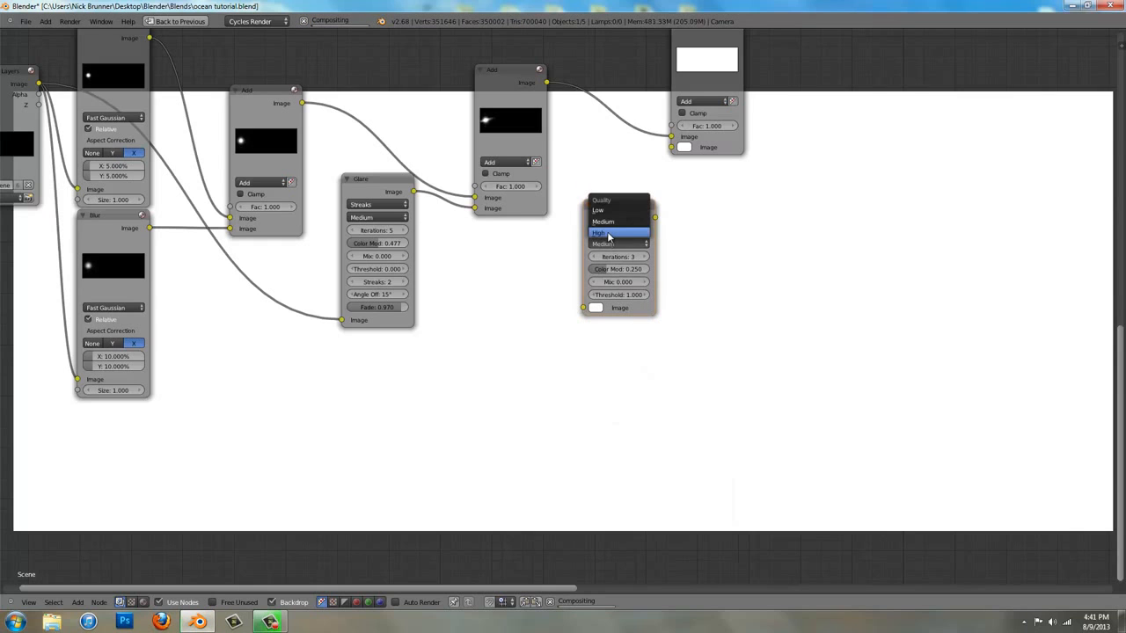
{"action": "left_click", "coordinate": [609, 234]}
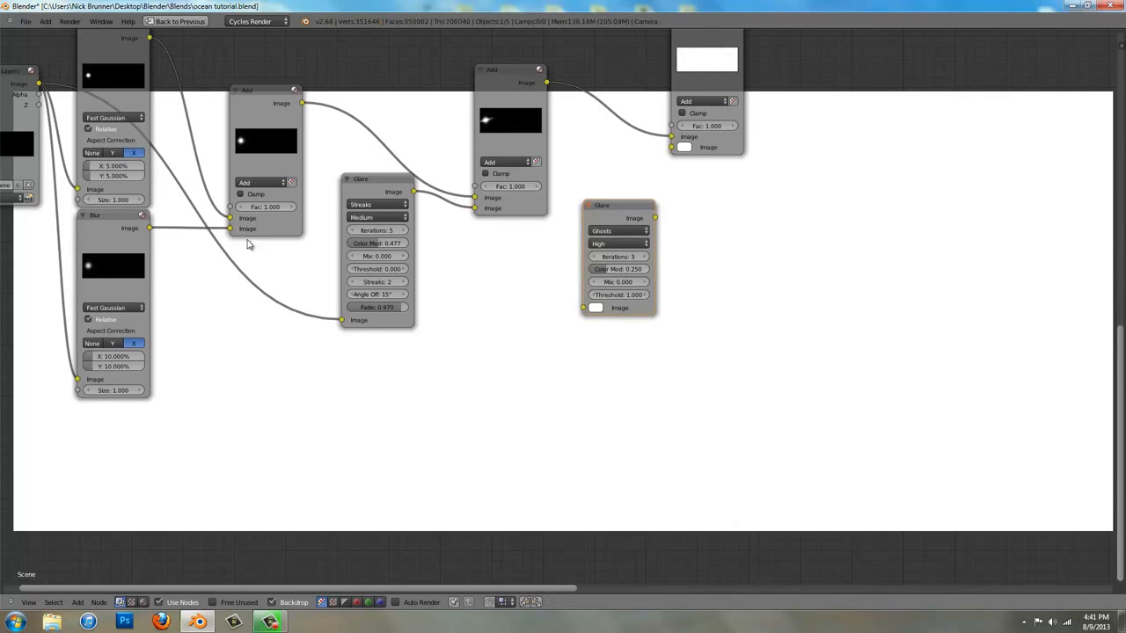
Feed the Sun layer's Image into the Ghosts Glare node and connect its output to the third Add node's lower Image input
{"action": "scroll", "coordinate": [248, 244], "scroll_direction": "down", "scroll_amount": 5}
{"action": "left_click_drag", "start_coordinate": [289, 214], "coordinate": [659, 367]}
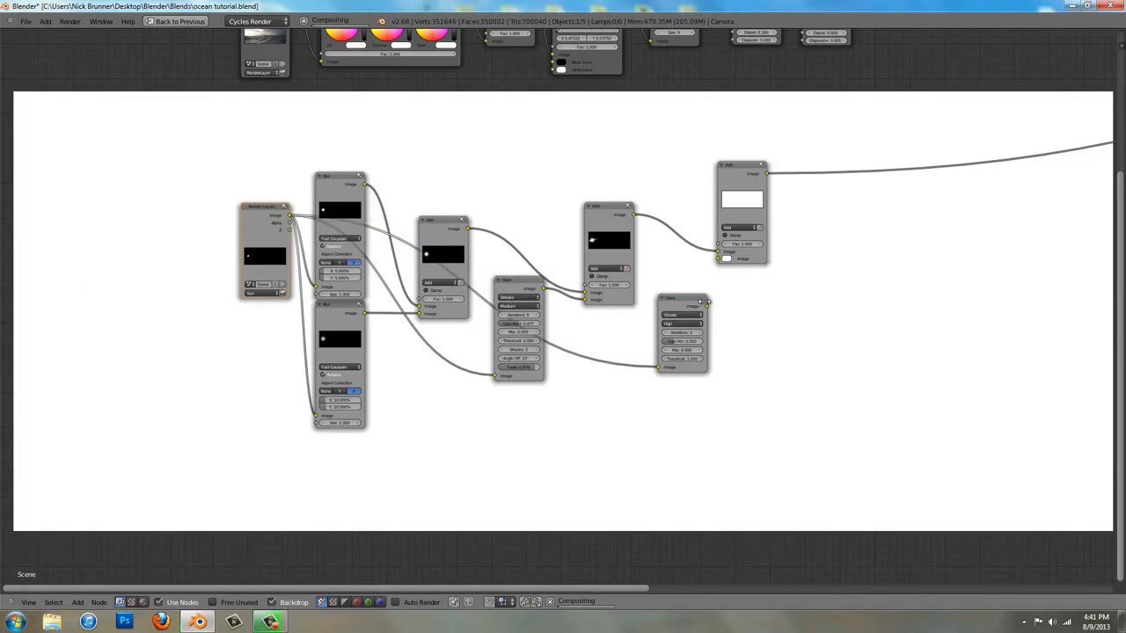
{"action": "left_click_drag", "start_coordinate": [707, 302], "coordinate": [718, 259]}
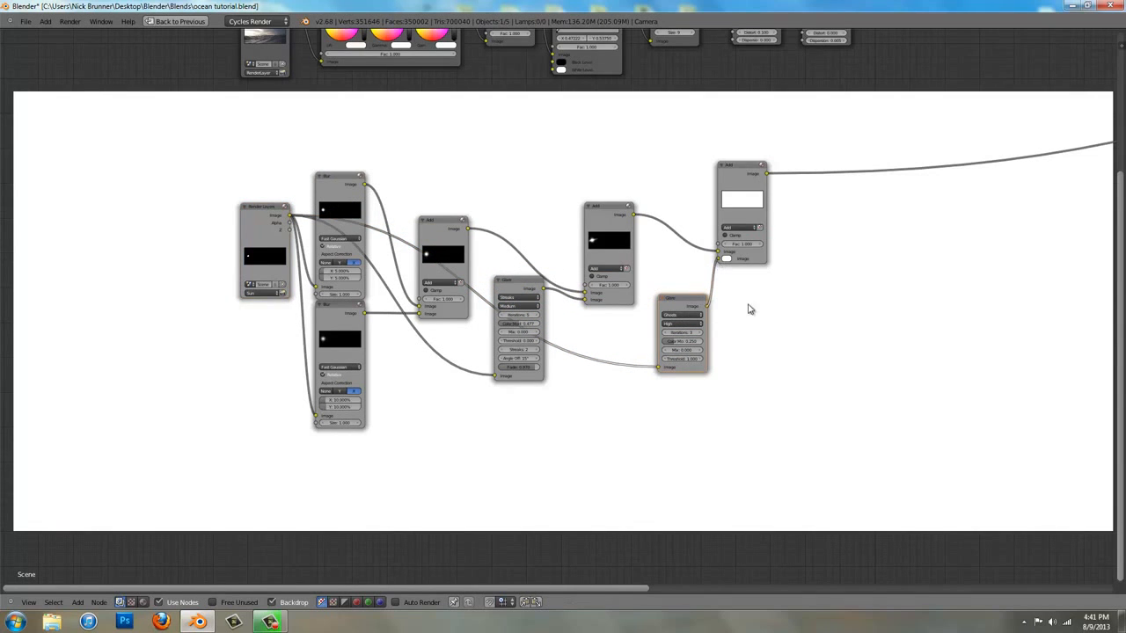
Set the Ghosts Glare node's threshold to 0.000, its color modulation to 0.414 and its iterations to 4
{"action": "middle_click_drag", "start_coordinate": [711, 290], "coordinate": [587, 178]}
{"action": "scroll", "coordinate": [566, 301], "scroll_direction": "up", "scroll_amount": 8}
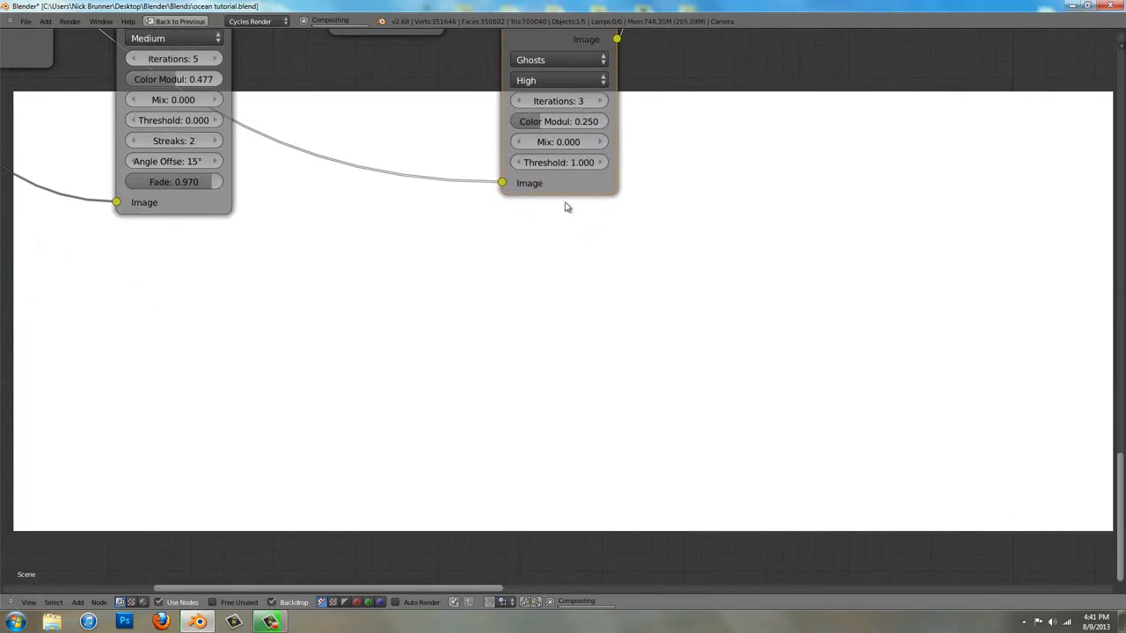
{"action": "left_click_drag", "start_coordinate": [524, 162], "coordinate": [380, 162]}
{"action": "left_click_drag", "start_coordinate": [576, 122], "coordinate": [592, 124]}
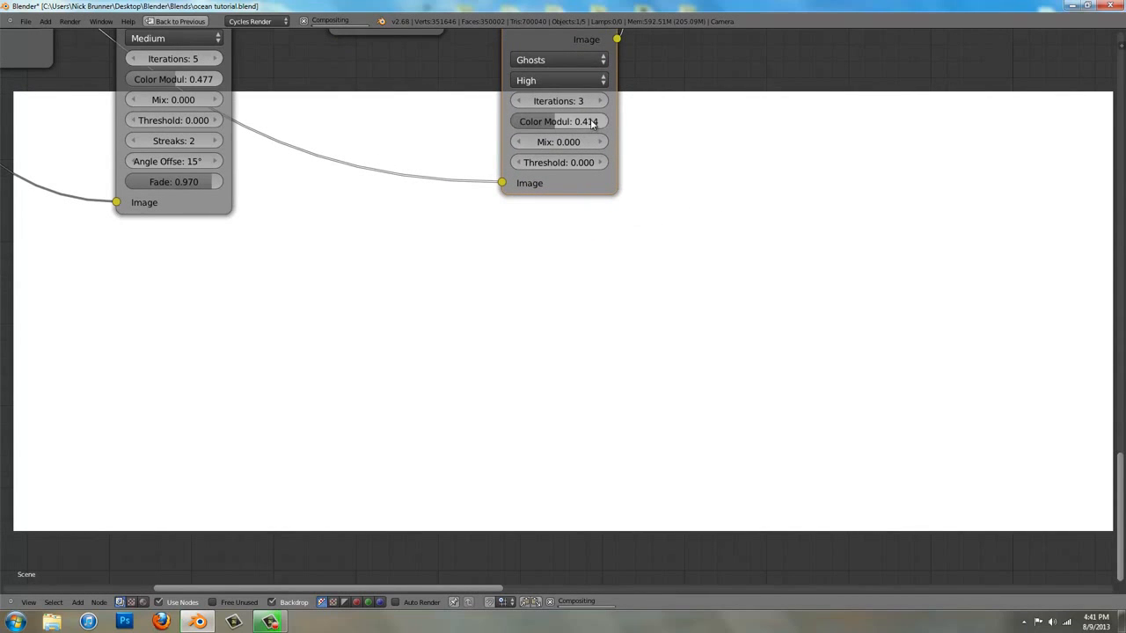
{"action": "middle_click_drag", "start_coordinate": [538, 99], "coordinate": [308, 102]}
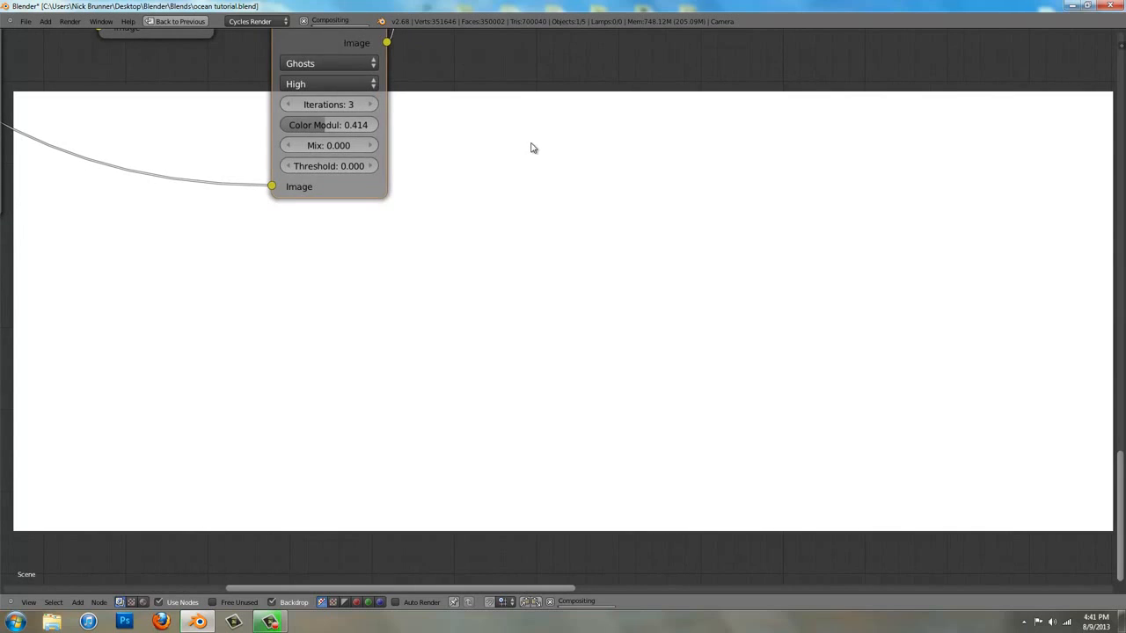
{"action": "scroll", "coordinate": [531, 148], "scroll_direction": "down", "scroll_amount": 2}
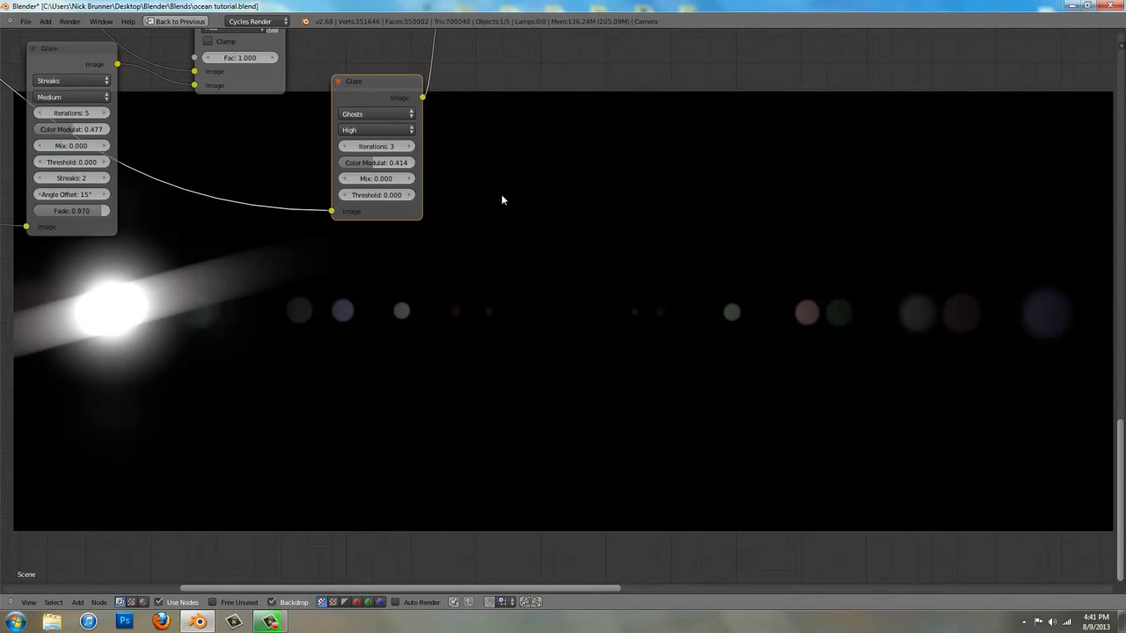
{"action": "middle_click_drag", "start_coordinate": [436, 188], "coordinate": [434, 211]}
{"action": "left_click", "coordinate": [409, 169]}
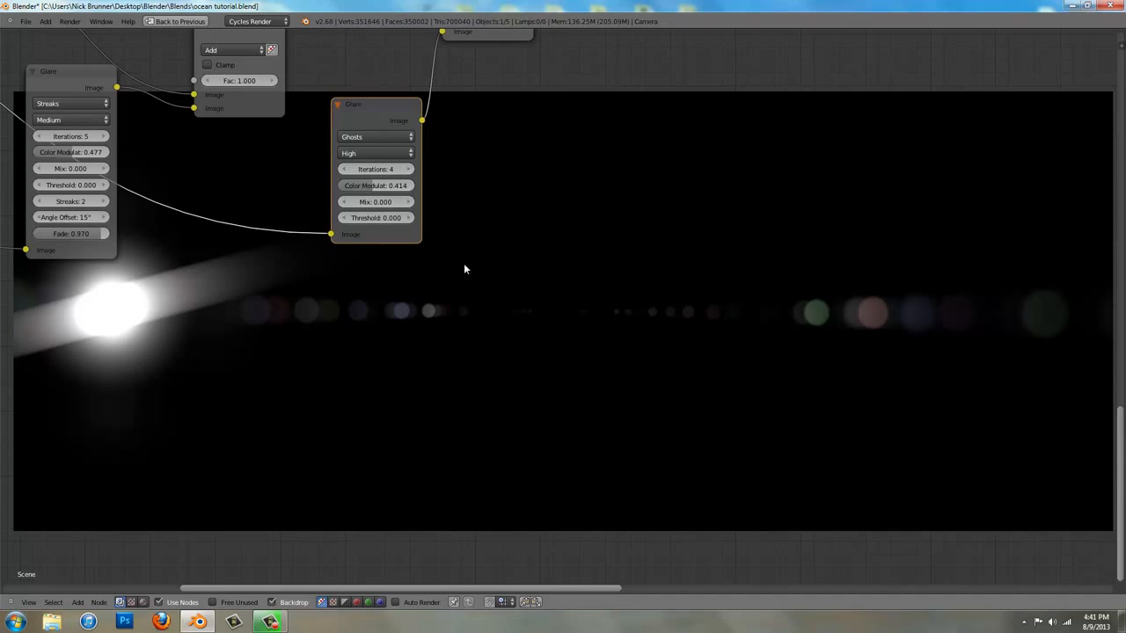
Examine the combined sun glow, streak and lens ghosts in the backdrop along with the node chain that produces them
{"action": "scroll", "coordinate": [446, 110], "scroll_direction": "down", "scroll_amount": 2}
{"action": "middle_click_drag", "start_coordinate": [558, 174], "coordinate": [519, 255]}
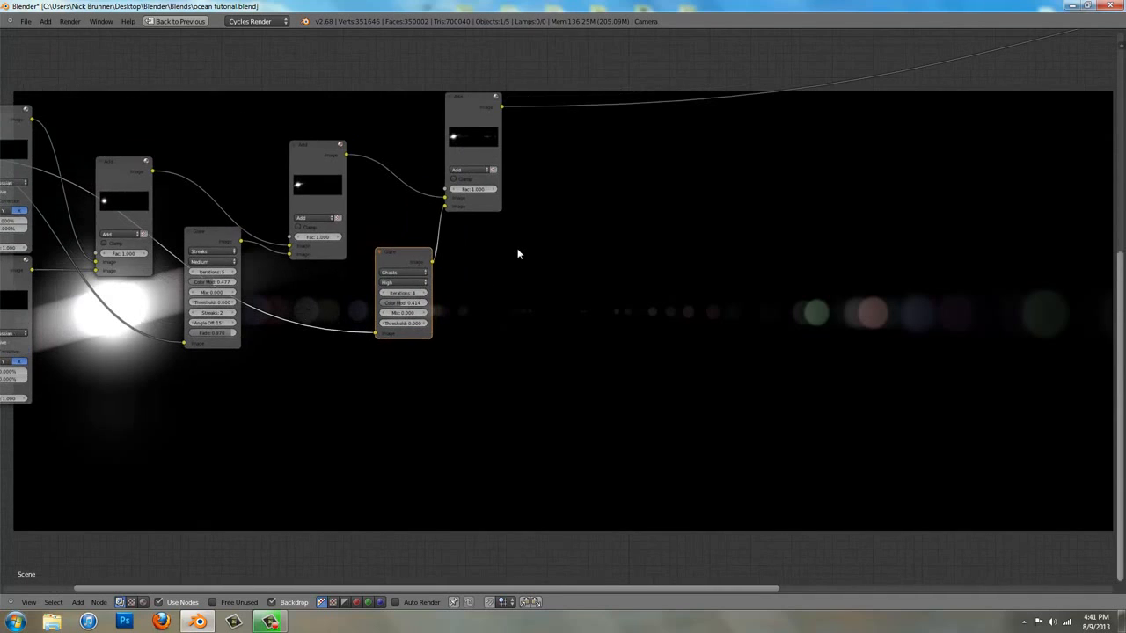
{"action": "scroll", "coordinate": [196, 367], "scroll_direction": "down", "scroll_amount": 1}
{"action": "middle_click_drag", "start_coordinate": [196, 367], "coordinate": [365, 250]}
{"action": "middle_click_drag", "start_coordinate": [401, 239], "coordinate": [405, 237]}
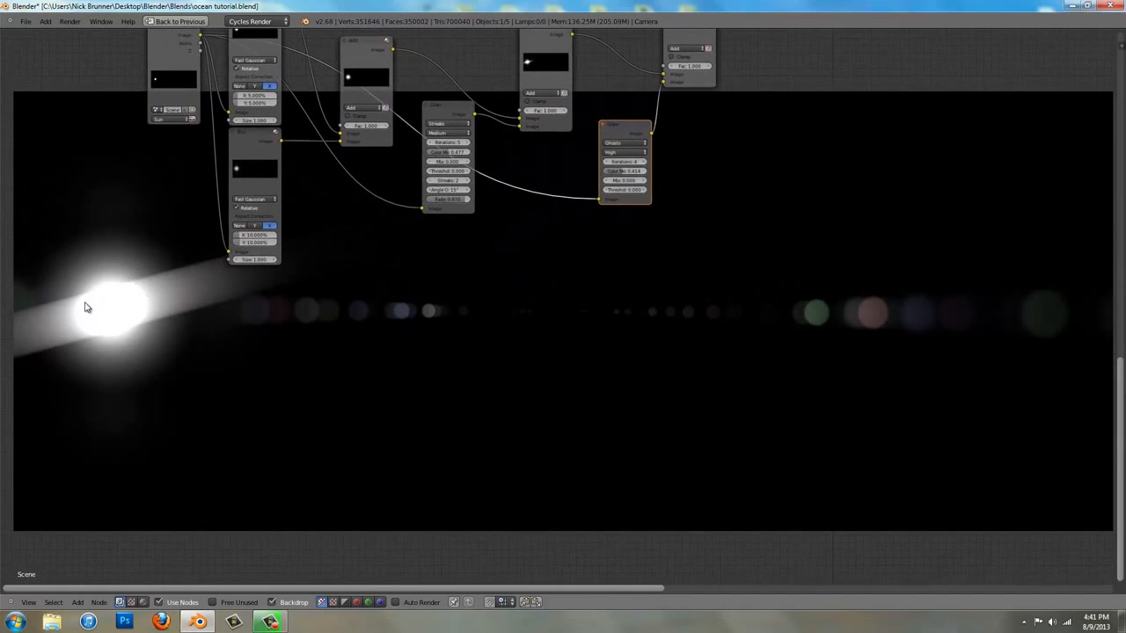
{"action": "middle_click_drag", "start_coordinate": [234, 298], "coordinate": [296, 259]}
{"action": "scroll", "coordinate": [251, 272], "scroll_direction": "down", "scroll_amount": 1}
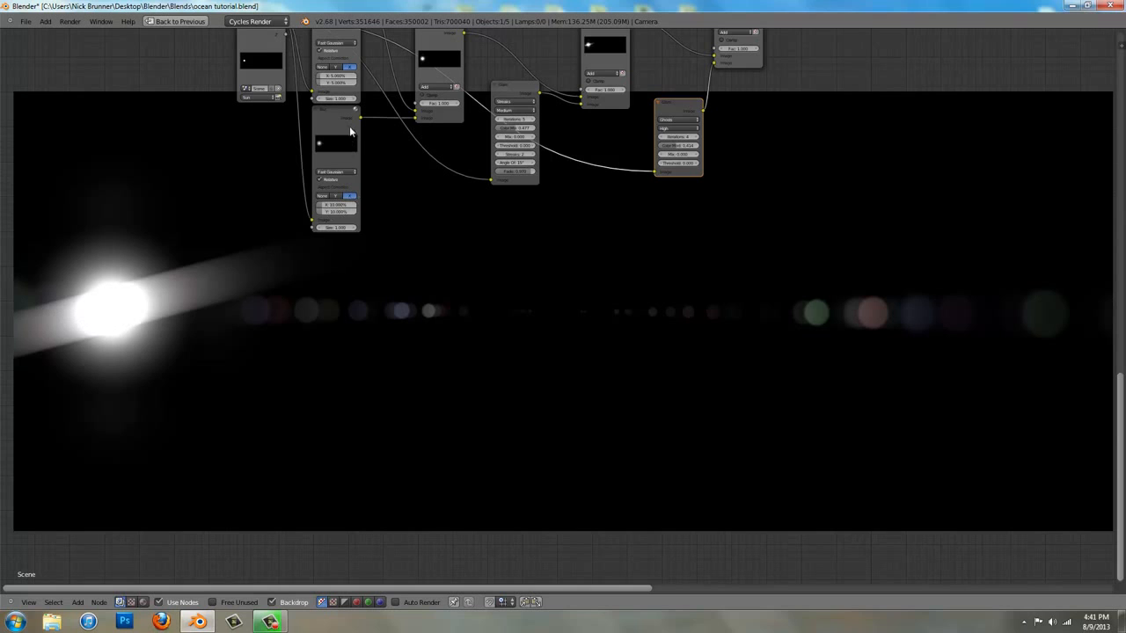
{"action": "middle_click_drag", "start_coordinate": [378, 164], "coordinate": [401, 267]}
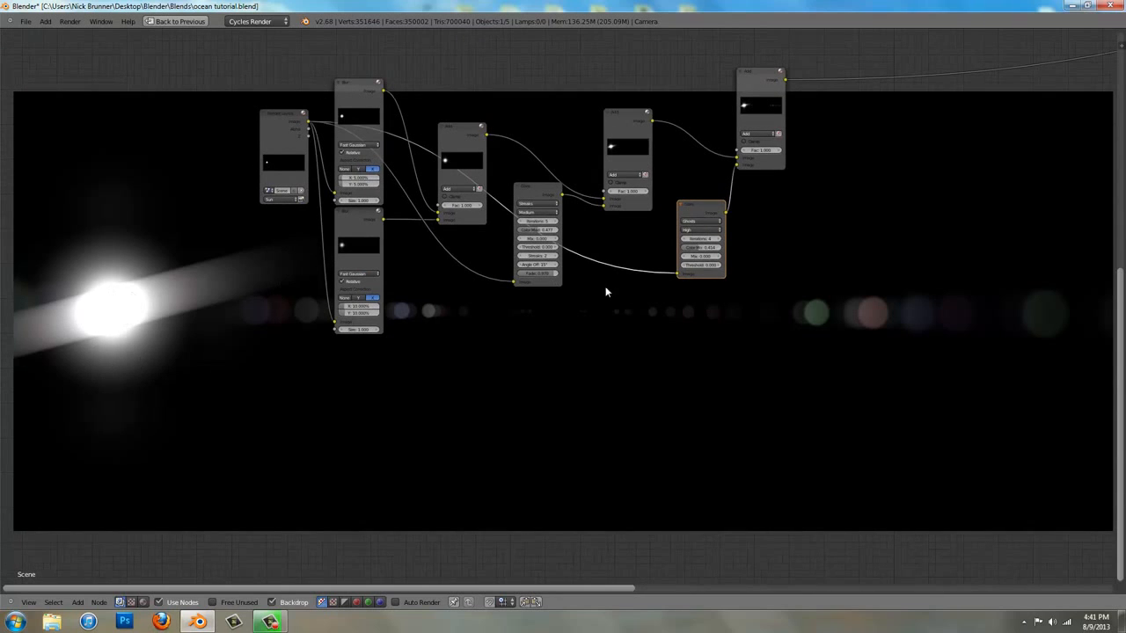
{"action": "middle_click_drag", "start_coordinate": [715, 287], "coordinate": [578, 365]}
{"action": "scroll", "coordinate": [636, 307], "scroll_direction": "down", "scroll_amount": 1}
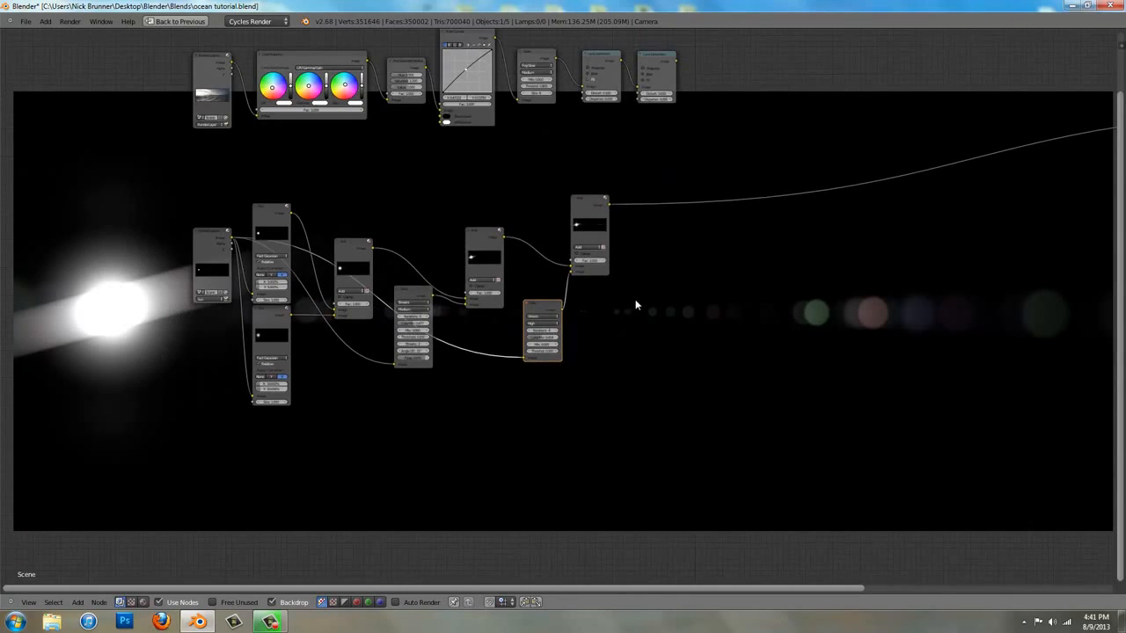
Duplicate the third Add node and place the copy unconnected beyond the ends of the ocean and sun node chains
{"action": "scroll", "coordinate": [635, 299], "scroll_direction": "up", "scroll_amount": 1}
{"action": "middle_click_drag", "start_coordinate": [638, 275], "coordinate": [446, 385]}
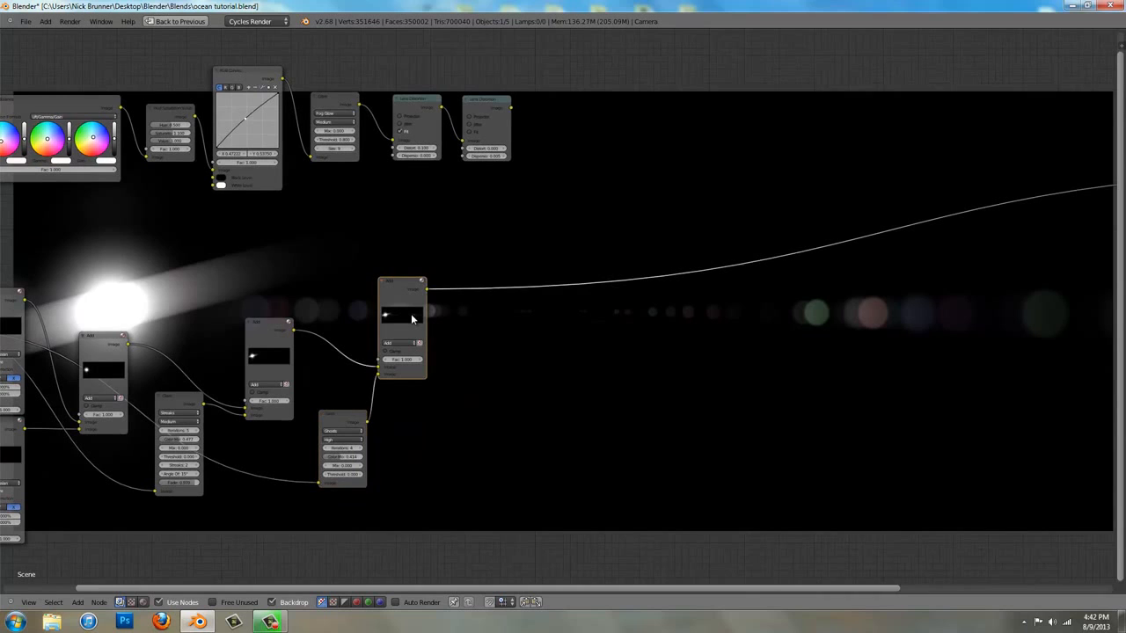
{"action": "key", "text": "Home"}
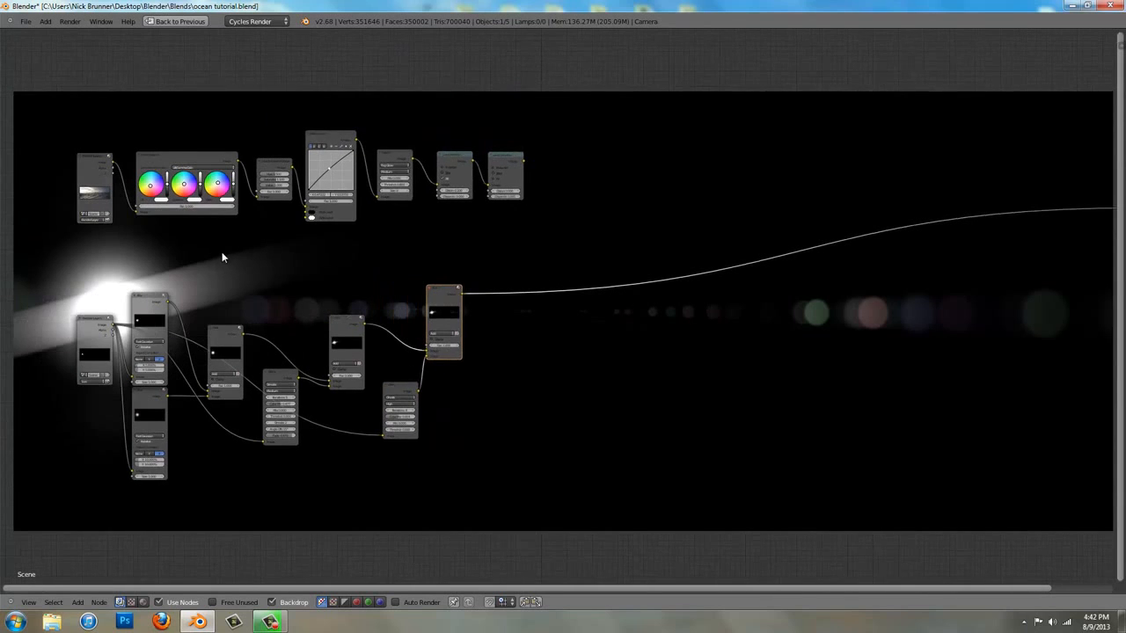
{"action": "key", "text": "shift+d"}
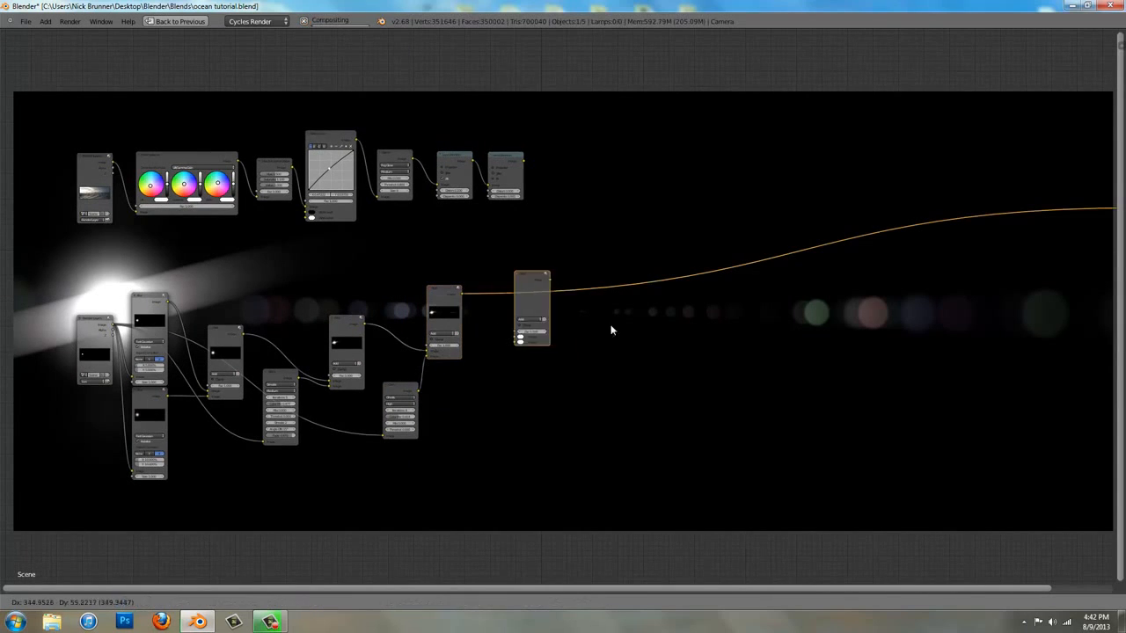
{"action": "left_click", "coordinate": [649, 240]}
{"action": "scroll", "coordinate": [563, 281], "scroll_direction": "up", "scroll_amount": 1}
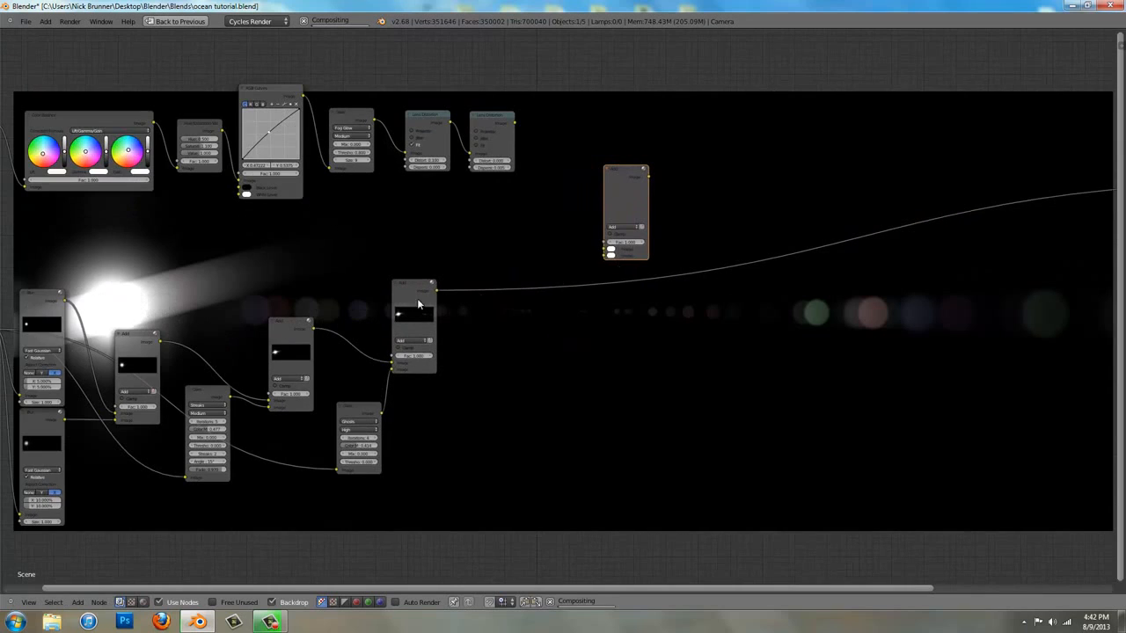
Feed the ocean chain's last Lens Distortion output and the sun chain's last Add output into the new Add node and preview its result
{"action": "left_click_drag", "start_coordinate": [437, 290], "coordinate": [514, 123]}
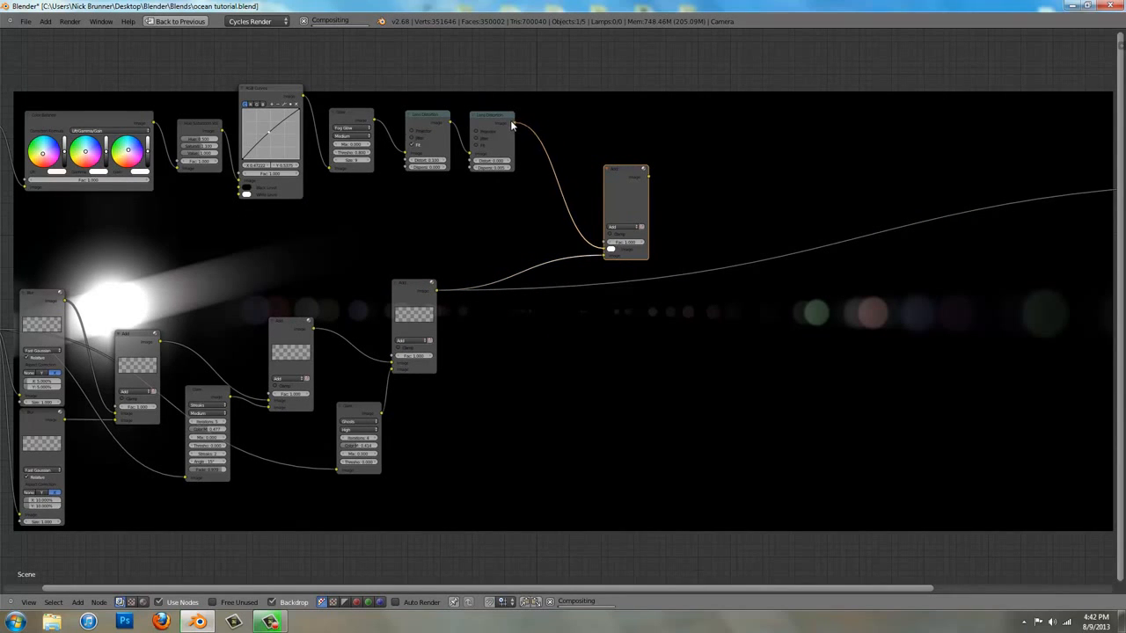
{"action": "left_click", "coordinate": [615, 213], "text": "ctrl+shift"}
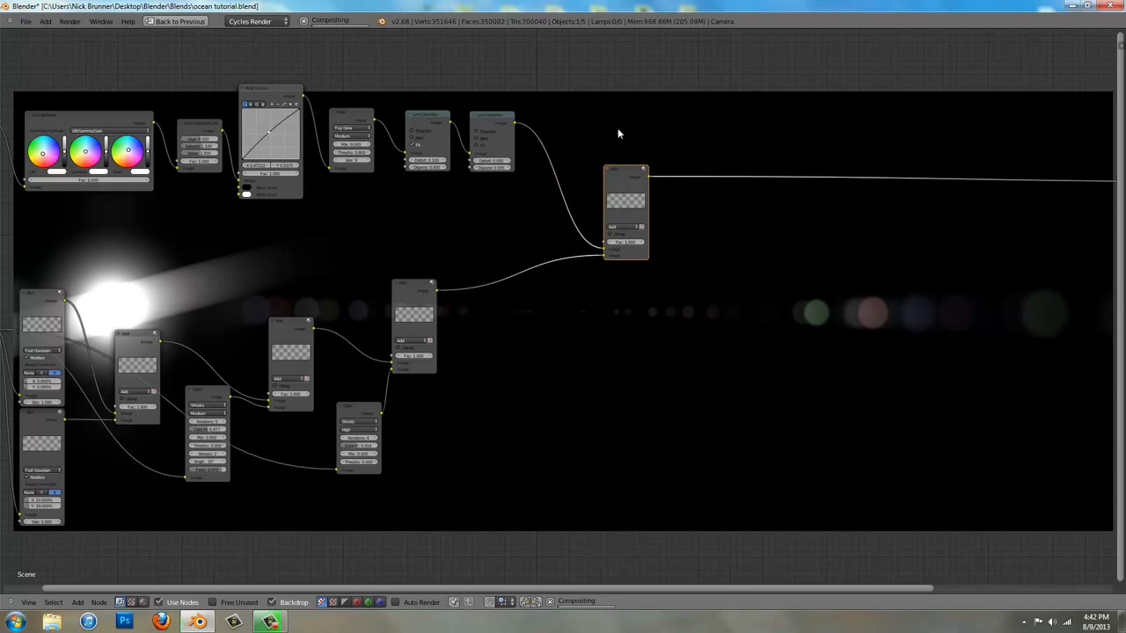
{"action": "scroll", "coordinate": [611, 145], "scroll_direction": "down", "scroll_amount": 4}
{"action": "middle_click_drag", "start_coordinate": [565, 435], "coordinate": [639, 217]}
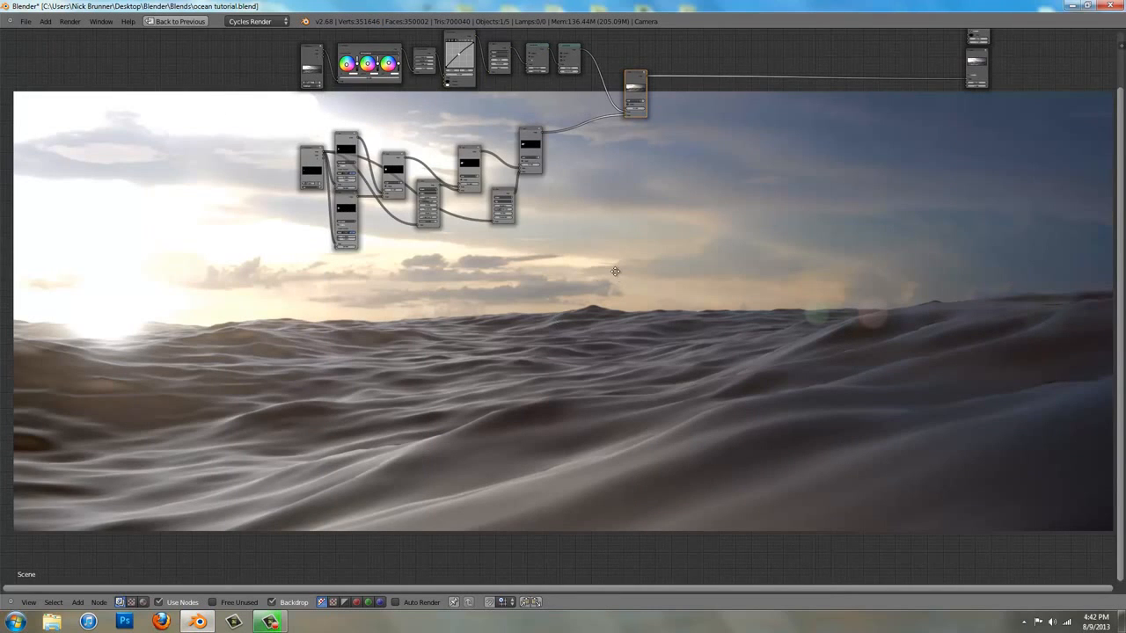
{"action": "middle_click_drag", "start_coordinate": [616, 277], "coordinate": [612, 288]}
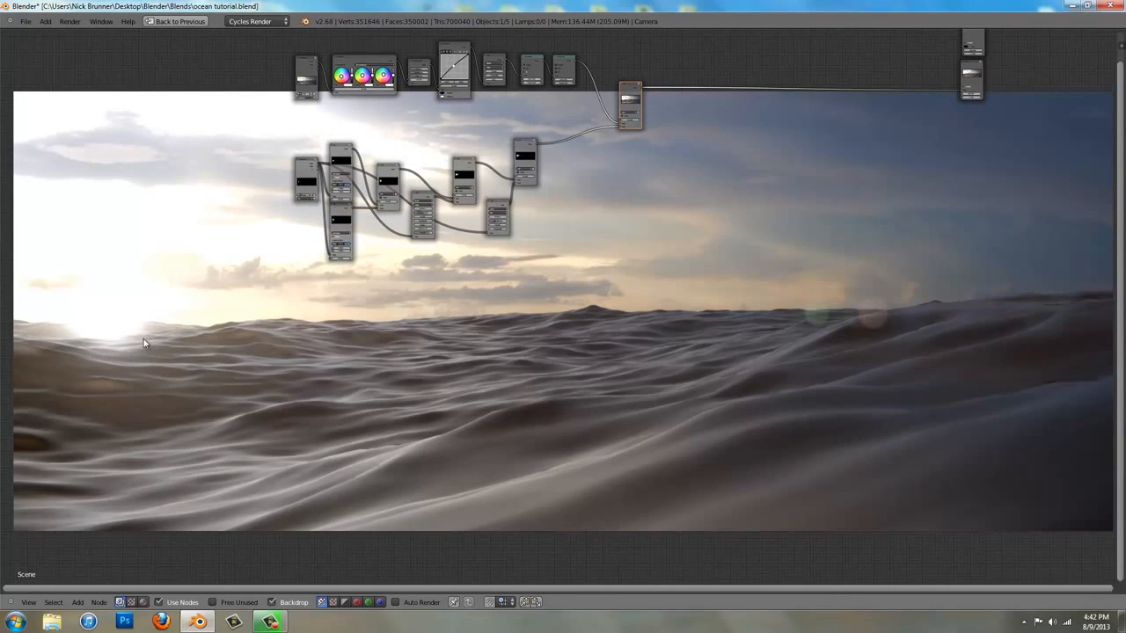
{"action": "middle_click_drag", "start_coordinate": [598, 222], "coordinate": [588, 300]}
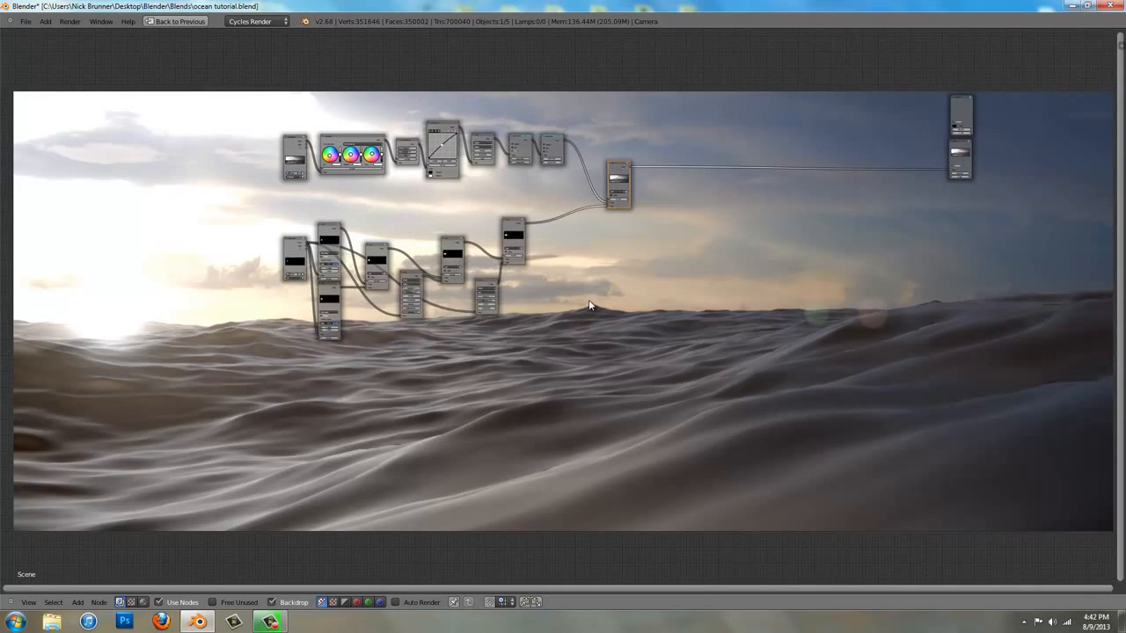
Set the factor of the Add node joining the ocean and sun chains to 1.200
{"action": "scroll", "coordinate": [589, 306], "scroll_direction": "up", "scroll_amount": 1}
{"action": "scroll", "coordinate": [763, 321], "scroll_direction": "up", "scroll_amount": 2}
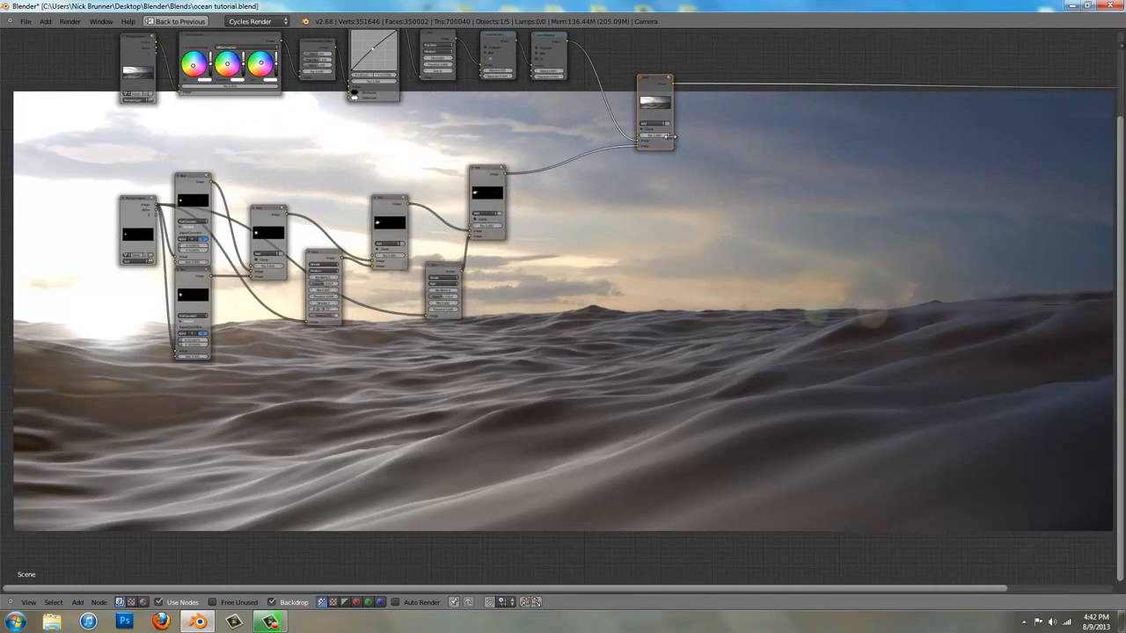
{"action": "left_click", "coordinate": [669, 137]}
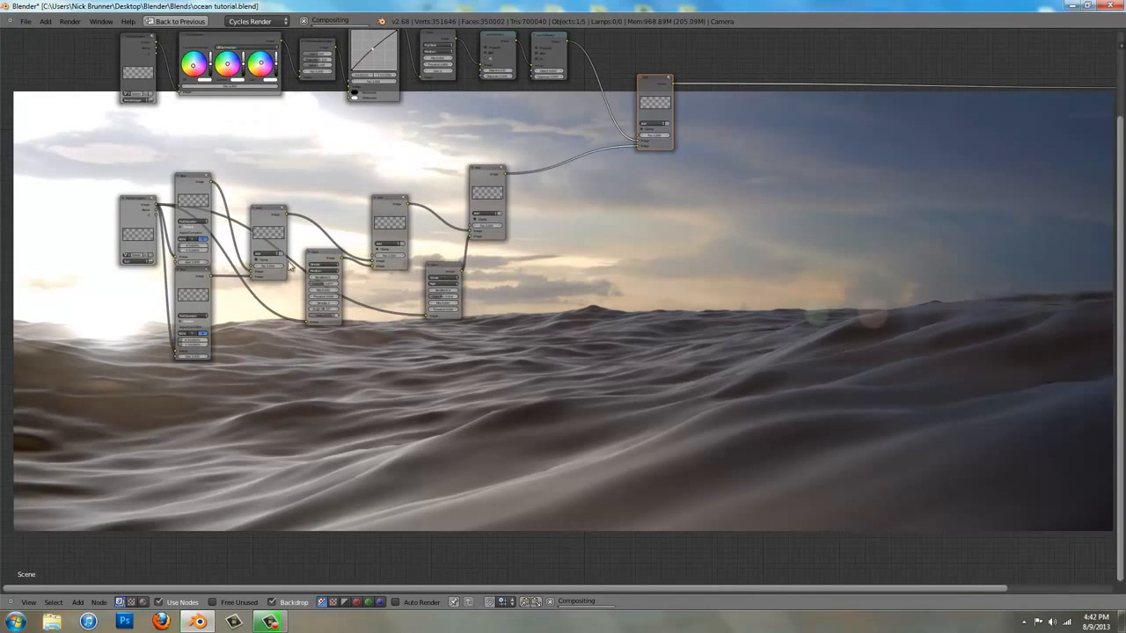
{"action": "scroll", "coordinate": [693, 116], "scroll_direction": "up", "scroll_amount": 4}
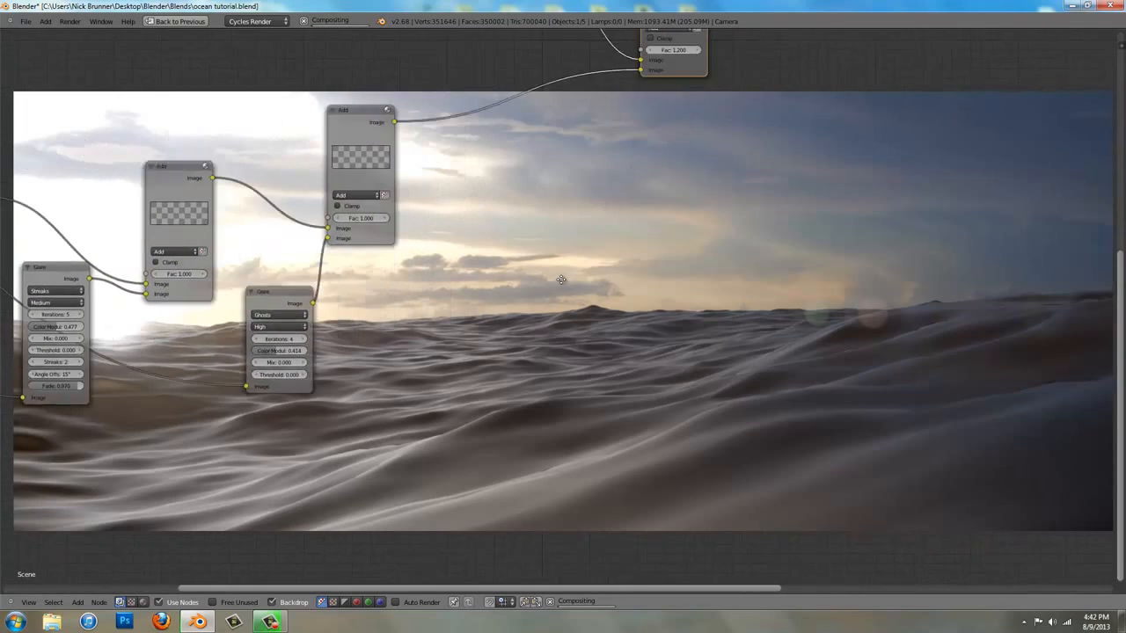
{"action": "middle_click_drag", "start_coordinate": [561, 280], "coordinate": [472, 475]}
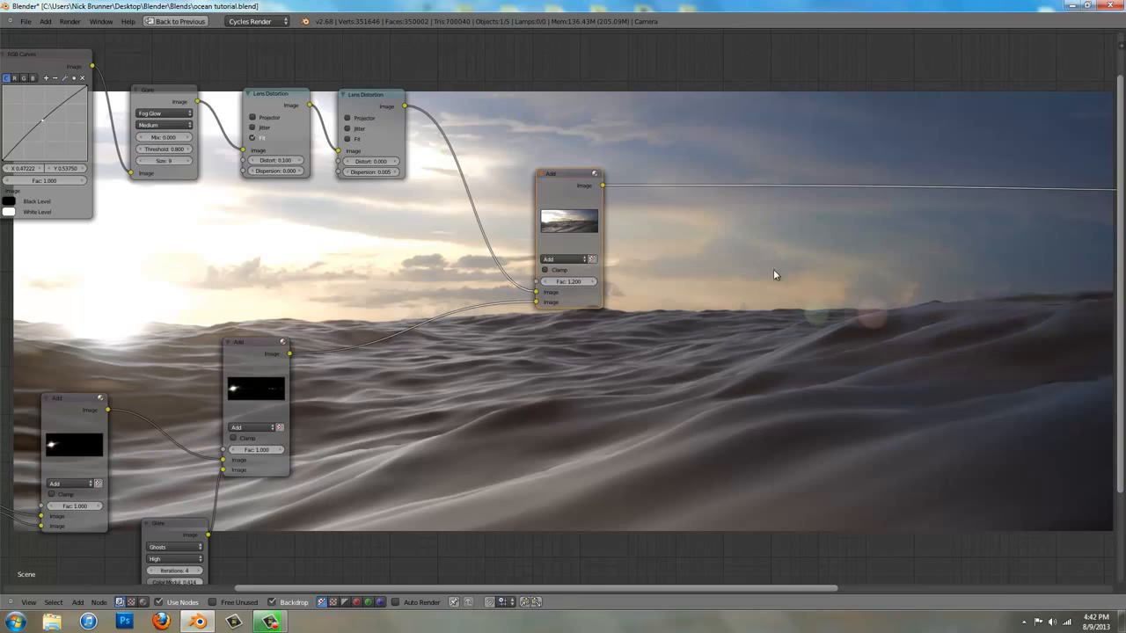
Connect the final Add node's output to the Composite node's Image input and move the Composite and Viewer nodes closer to the chain
{"action": "scroll", "coordinate": [773, 275], "scroll_direction": "down", "scroll_amount": 5}
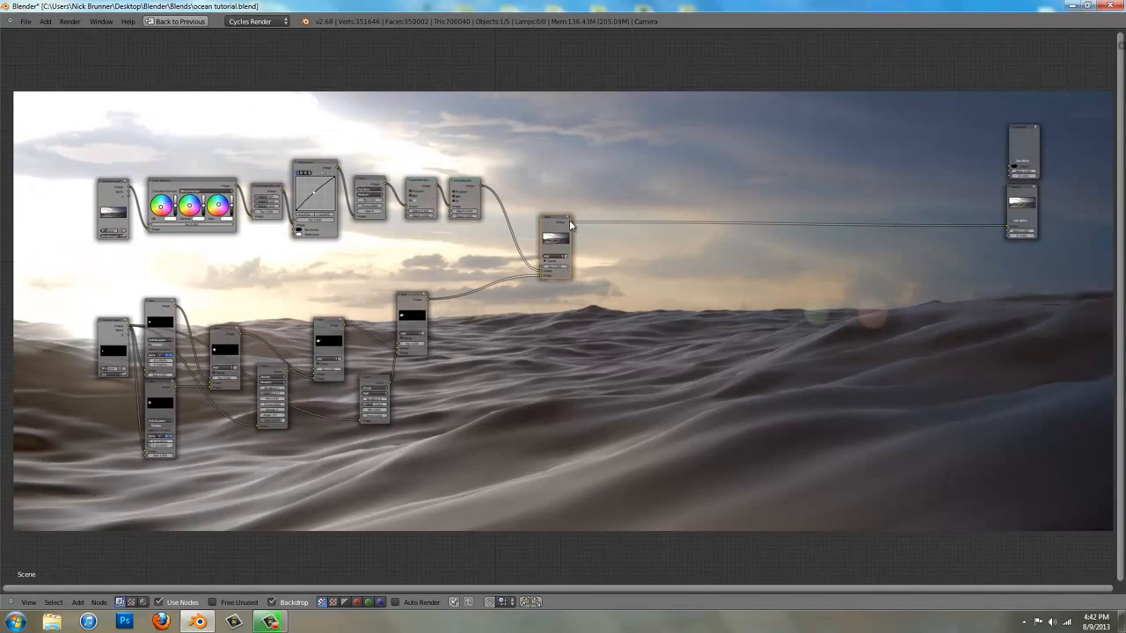
{"action": "left_click_drag", "start_coordinate": [572, 223], "coordinate": [1010, 176]}
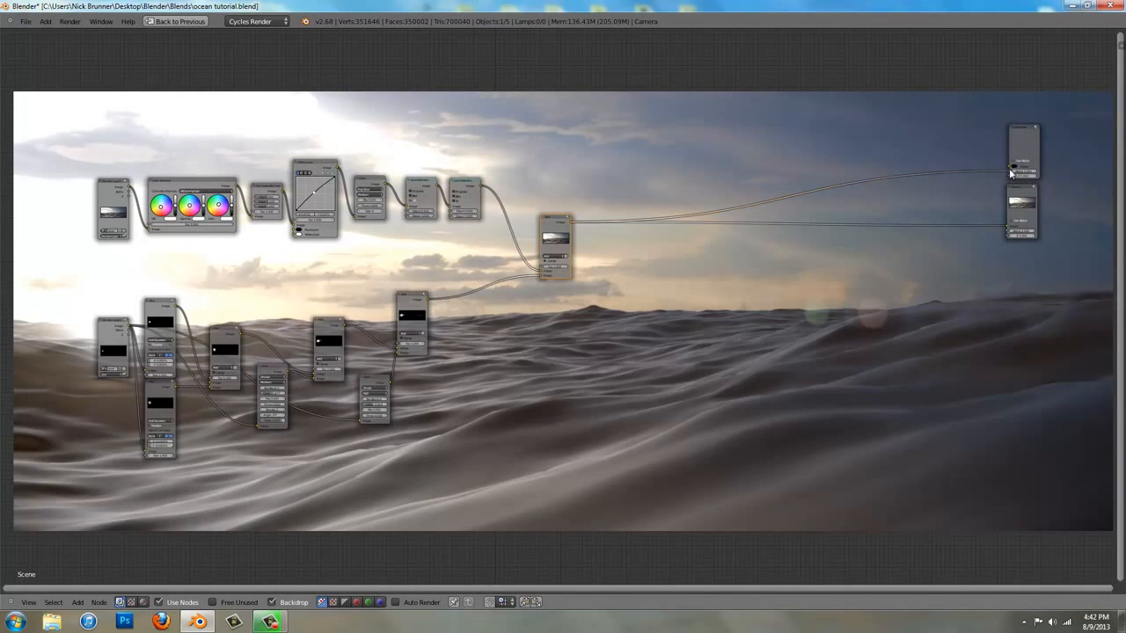
{"action": "left_click", "coordinate": [1023, 150]}
{"action": "left_click", "coordinate": [1018, 209]}
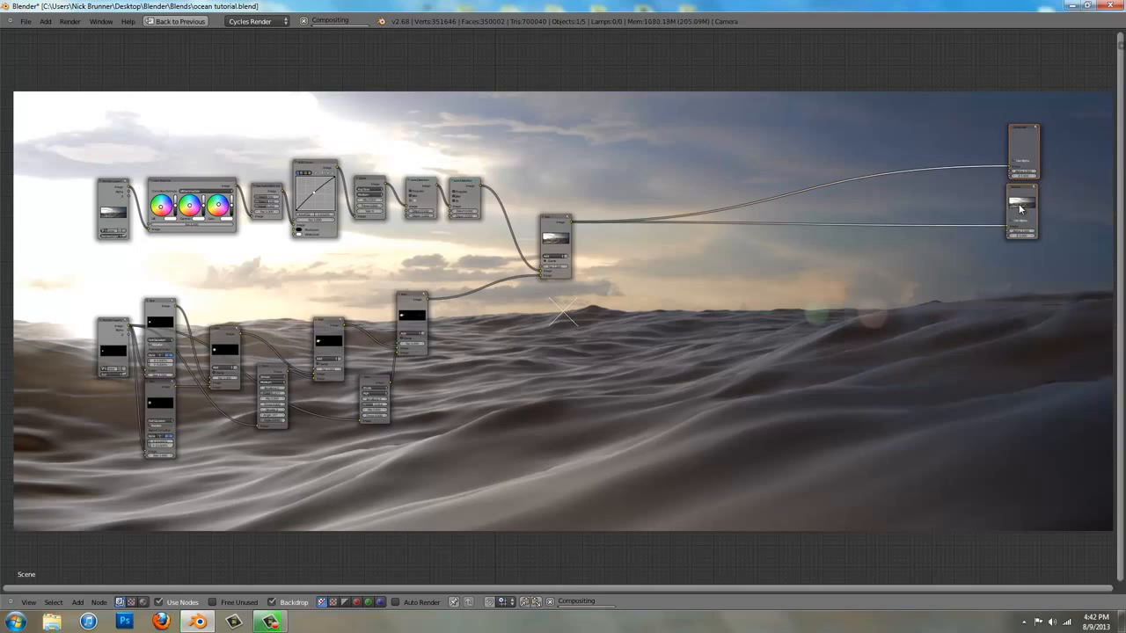
{"action": "left_click_drag", "start_coordinate": [1020, 209], "coordinate": [881, 242]}
{"action": "key", "text": "a"}
Add a Lens Distortion node beyond the final Add node and set its Distort value to 1.000
{"action": "scroll", "coordinate": [673, 295], "scroll_direction": "up", "scroll_amount": 2}
{"action": "middle_click_drag", "start_coordinate": [650, 291], "coordinate": [552, 276]}
{"action": "key", "text": "shift+a"}
{"action": "mouse_move", "coordinate": [551, 279]}
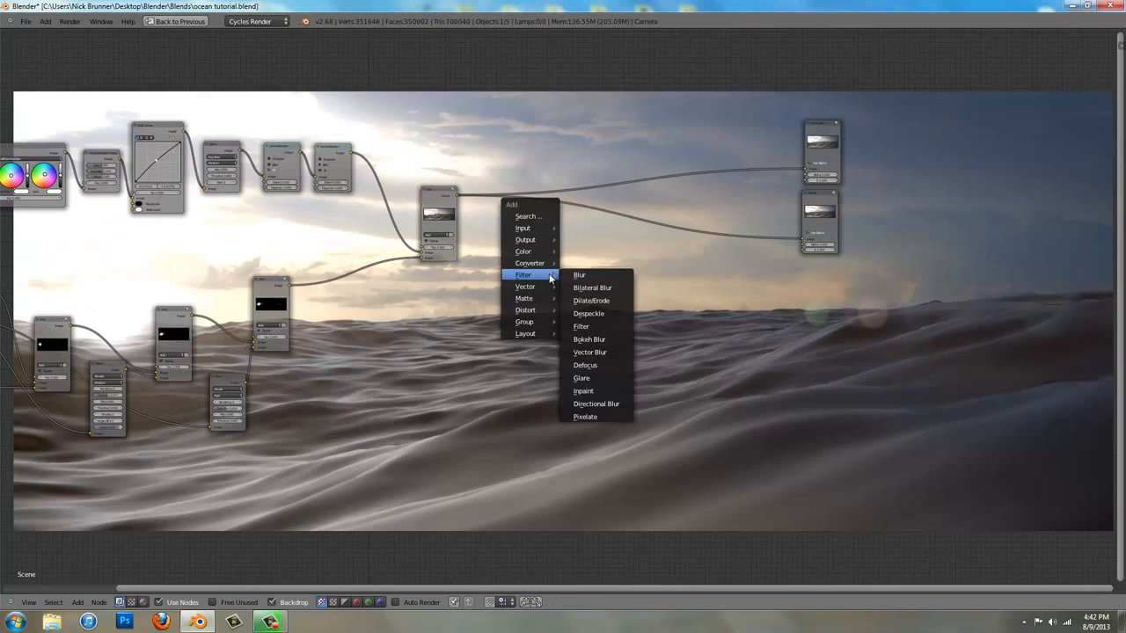
{"action": "mouse_move", "coordinate": [545, 312]}
{"action": "left_click", "coordinate": [591, 322]}
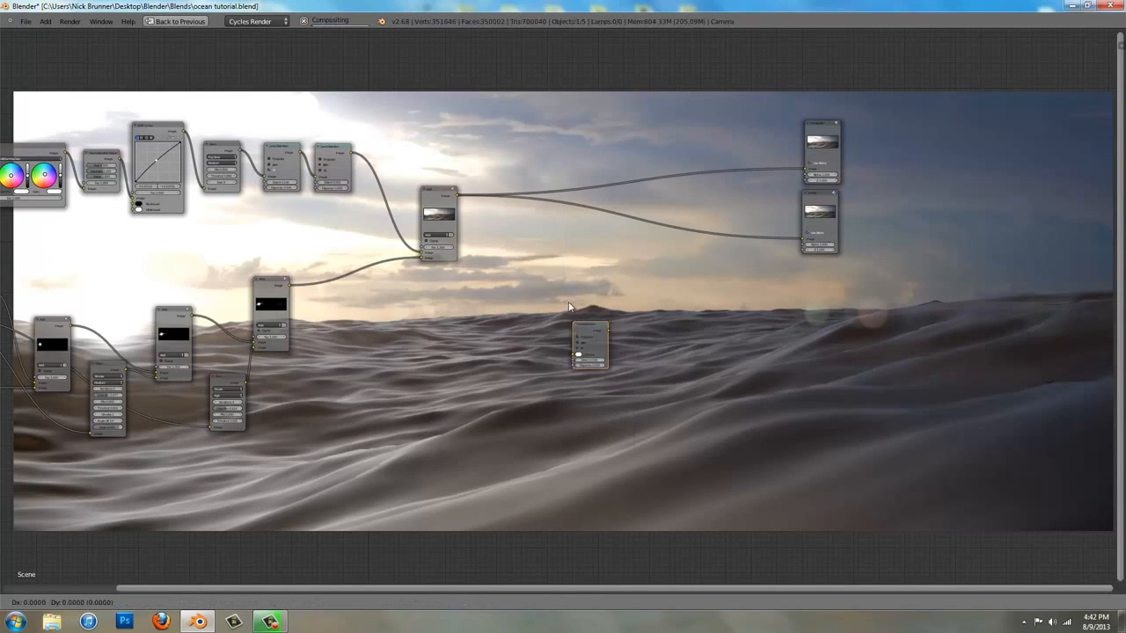
{"action": "left_click", "coordinate": [534, 255]}
{"action": "scroll", "coordinate": [536, 259], "scroll_direction": "up", "scroll_amount": 2}
{"action": "scroll", "coordinate": [536, 258], "scroll_direction": "up", "scroll_amount": 1}
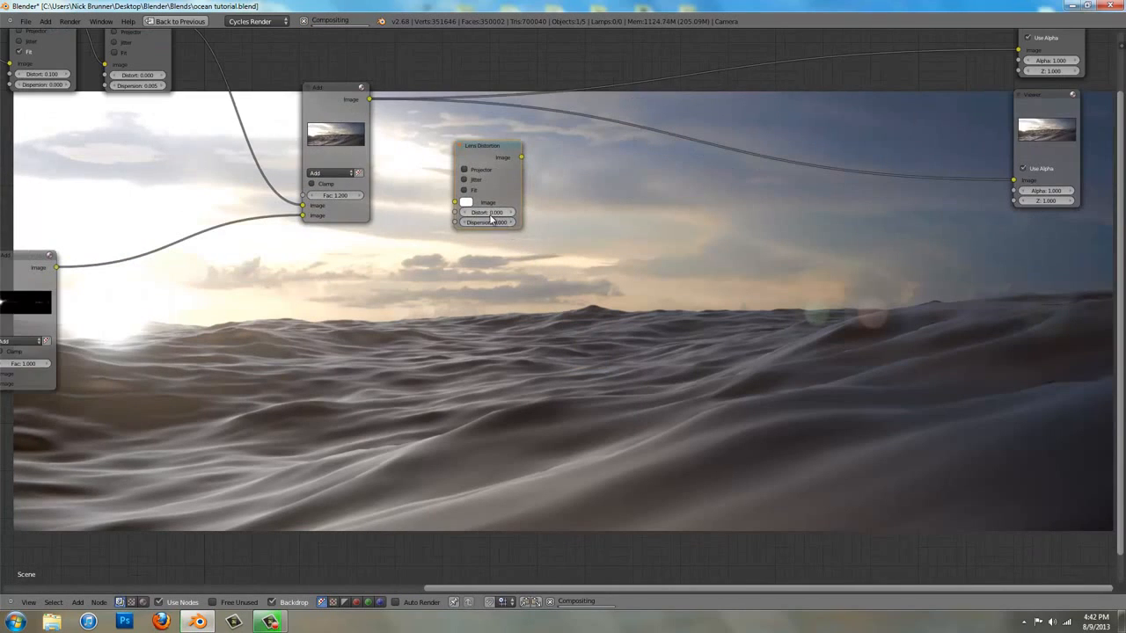
{"action": "left_click_drag", "start_coordinate": [483, 213], "coordinate": [671, 207]}
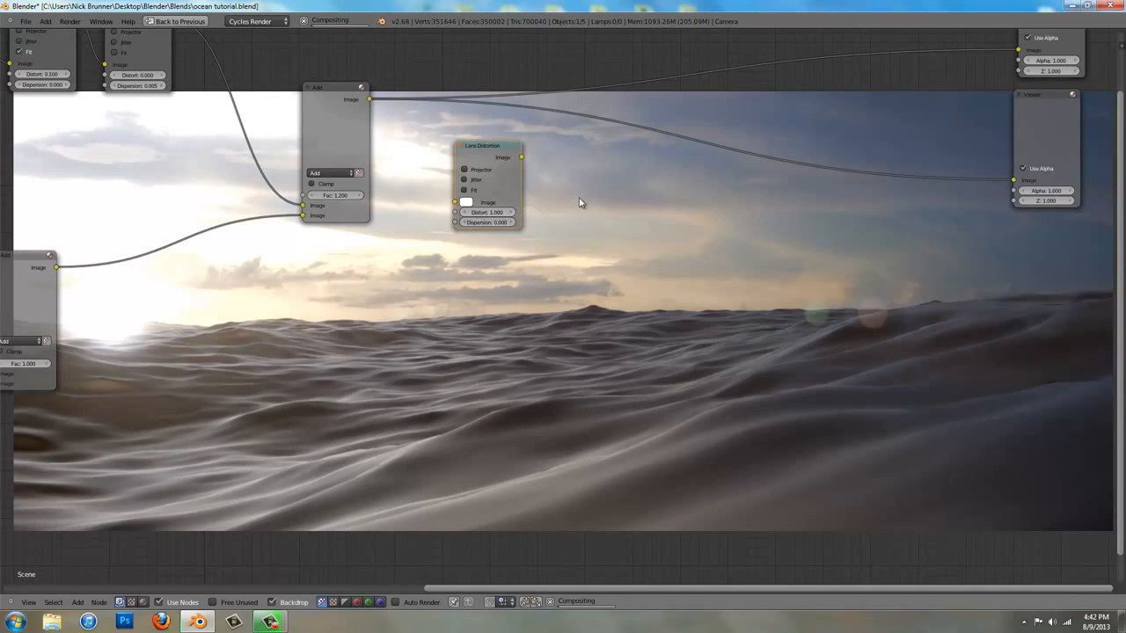
Add a Math node fed by the new Lens Distortion node's Image output and set its operation to Greater Than
{"action": "key", "text": "shift+a"}
{"action": "mouse_move", "coordinate": [545, 145]}
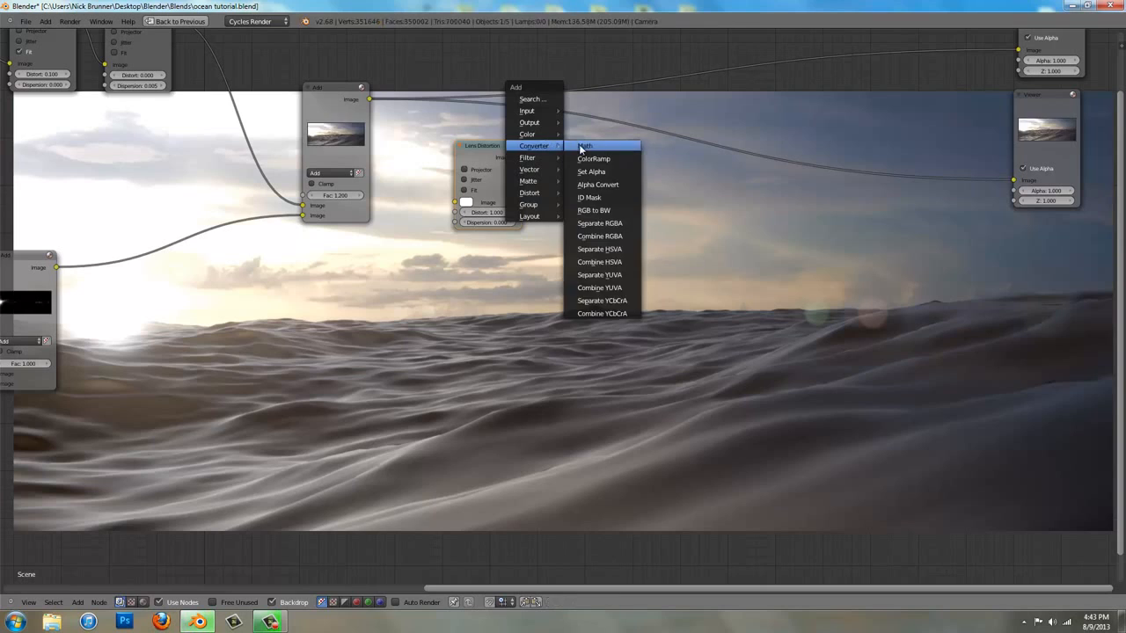
{"action": "left_click", "coordinate": [580, 146]}
{"action": "left_click", "coordinate": [582, 153]}
{"action": "left_click_drag", "start_coordinate": [522, 157], "coordinate": [551, 205]}
{"action": "left_click", "coordinate": [582, 216]}
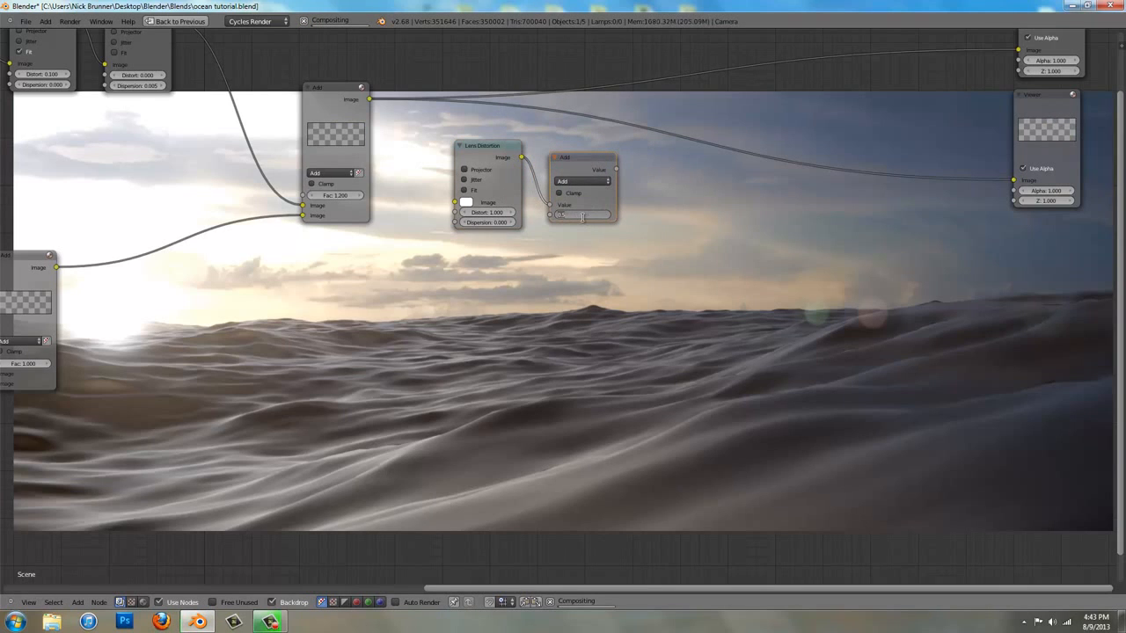
{"action": "left_click", "coordinate": [582, 181]}
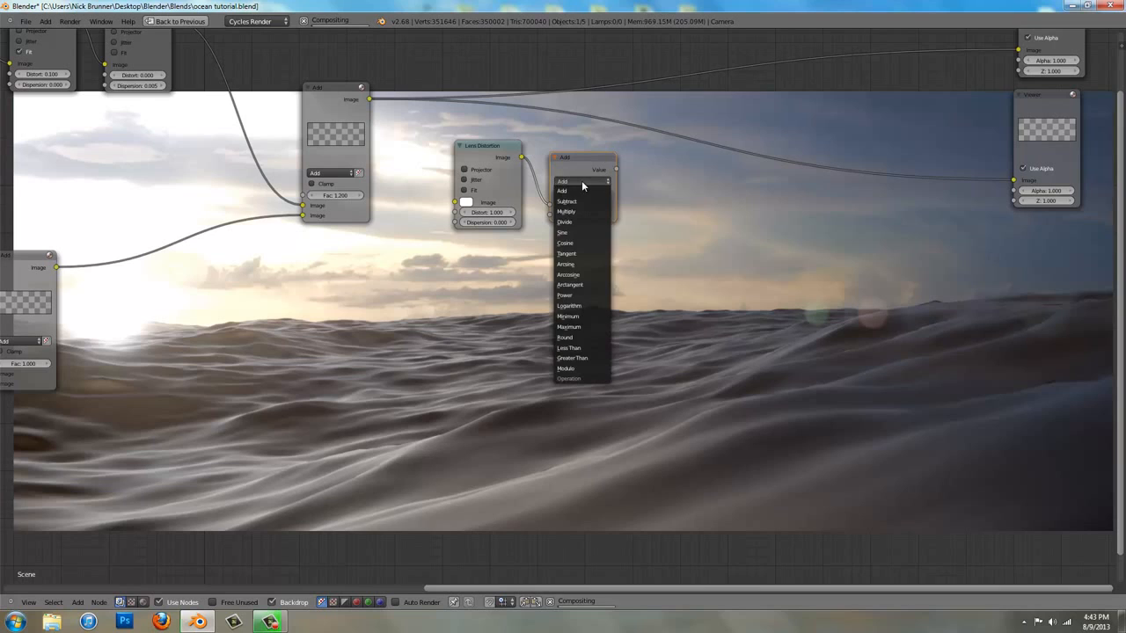
{"action": "left_click", "coordinate": [584, 358]}
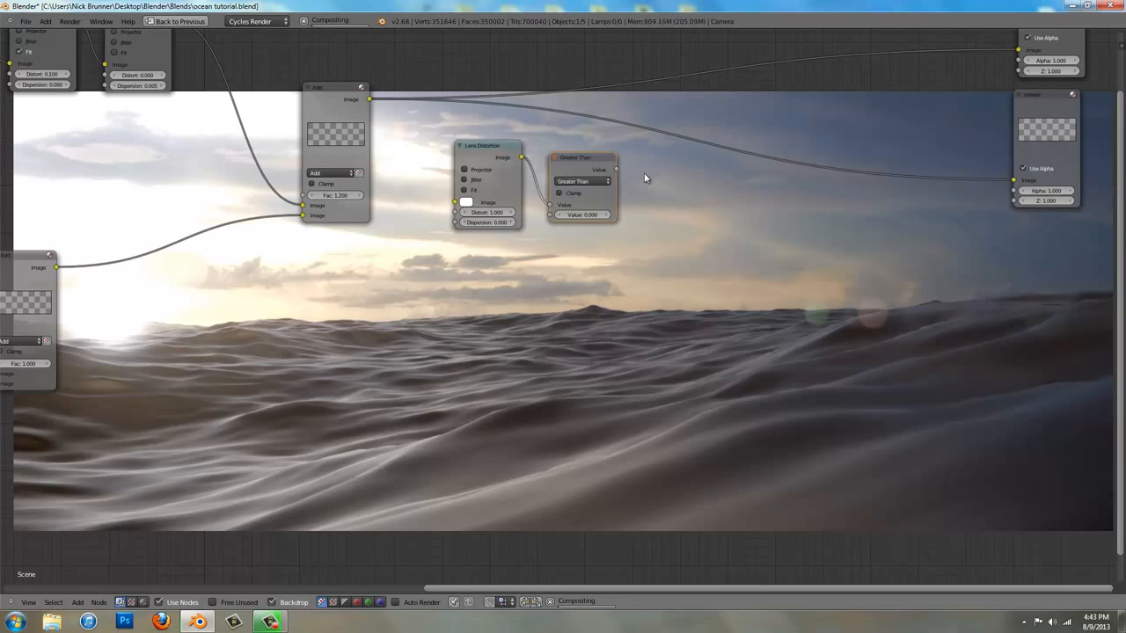
Add a Blur node beyond the Greater Than node and feed the Greater Than value into its Image input
{"action": "key", "text": "shift+a"}
{"action": "mouse_move", "coordinate": [621, 205]}
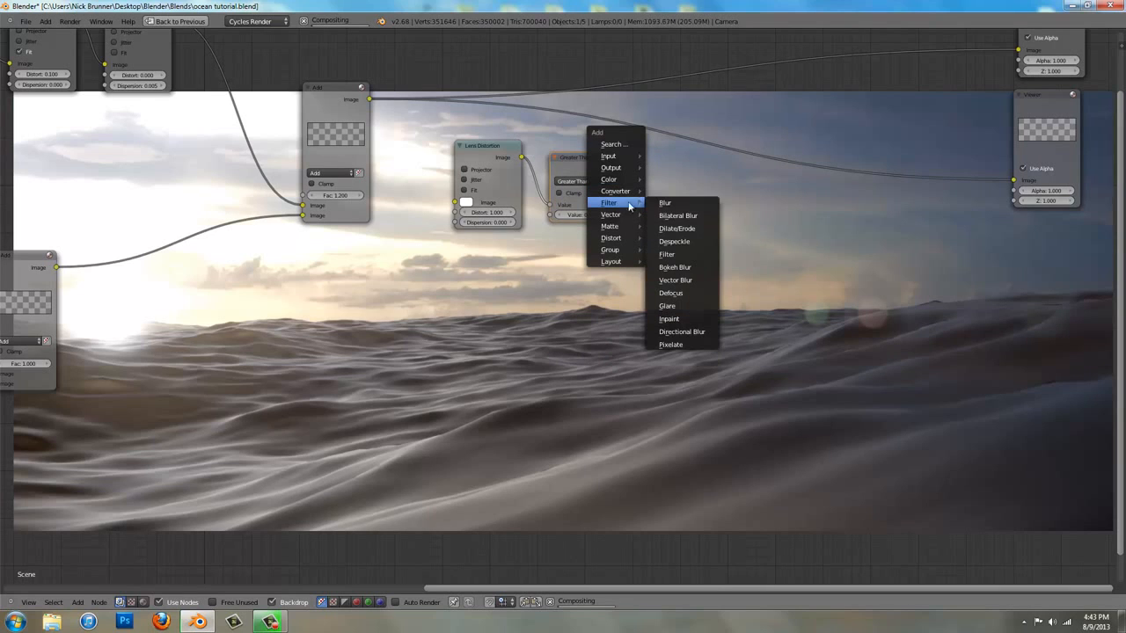
{"action": "left_click", "coordinate": [670, 203]}
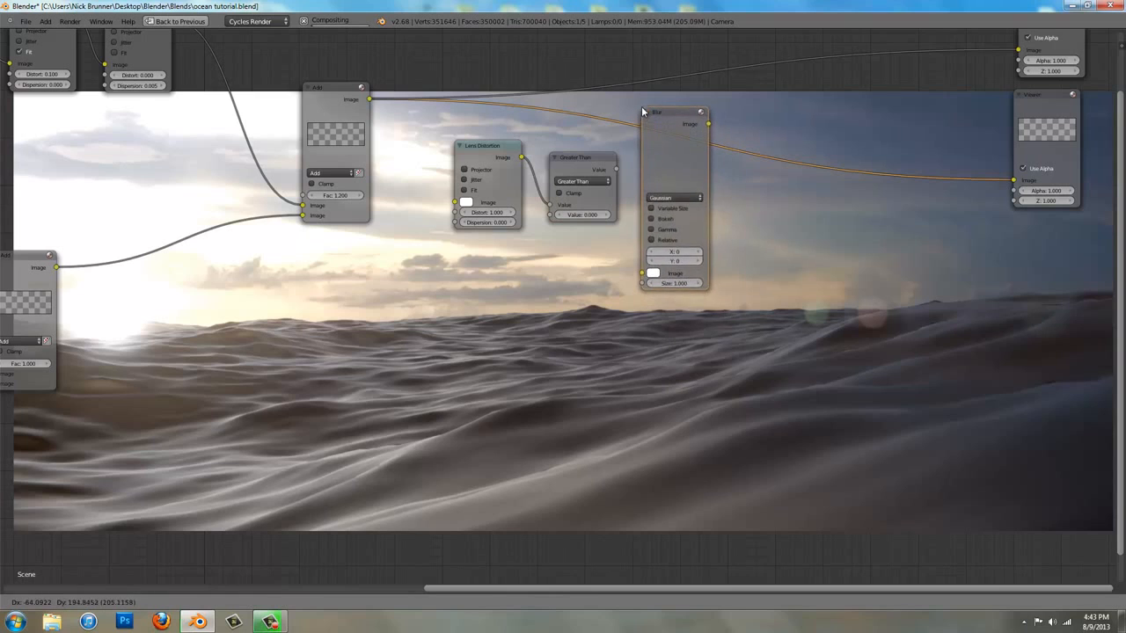
{"action": "left_click", "coordinate": [642, 81]}
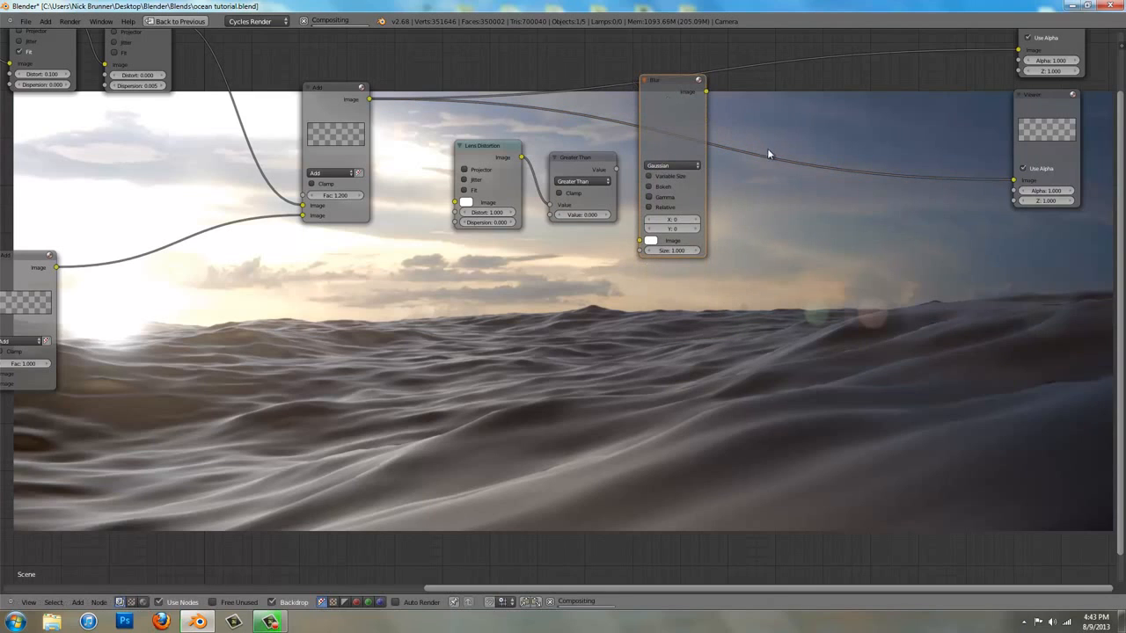
{"action": "left_click_drag", "start_coordinate": [617, 170], "coordinate": [640, 241]}
Set the new Blur node to Fast Gaussian with Relative enabled, aspect correction X, and 30% blur in both X and Y
{"action": "left_click", "coordinate": [671, 166]}
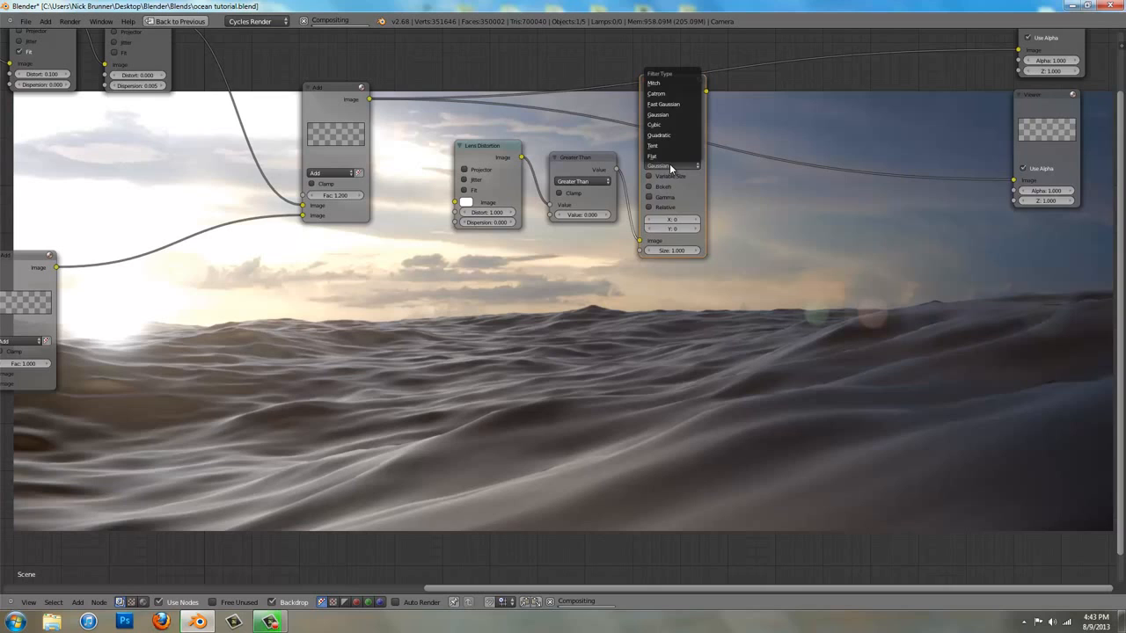
{"action": "left_click", "coordinate": [677, 110]}
{"action": "left_click", "coordinate": [665, 176]}
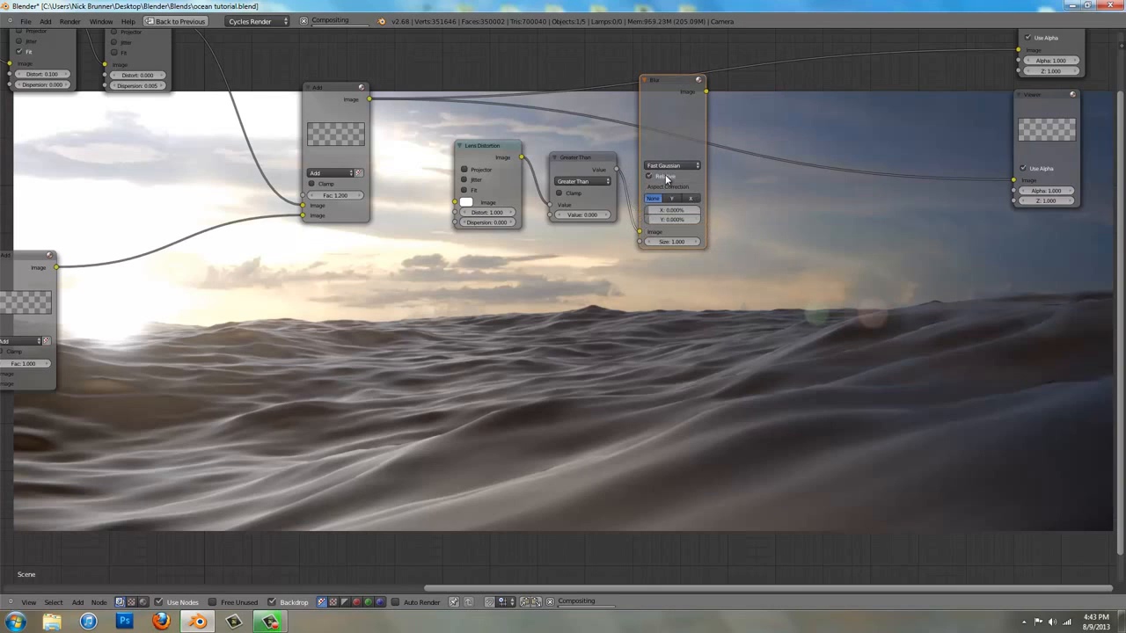
{"action": "left_click", "coordinate": [692, 199]}
{"action": "left_click", "coordinate": [674, 209]}
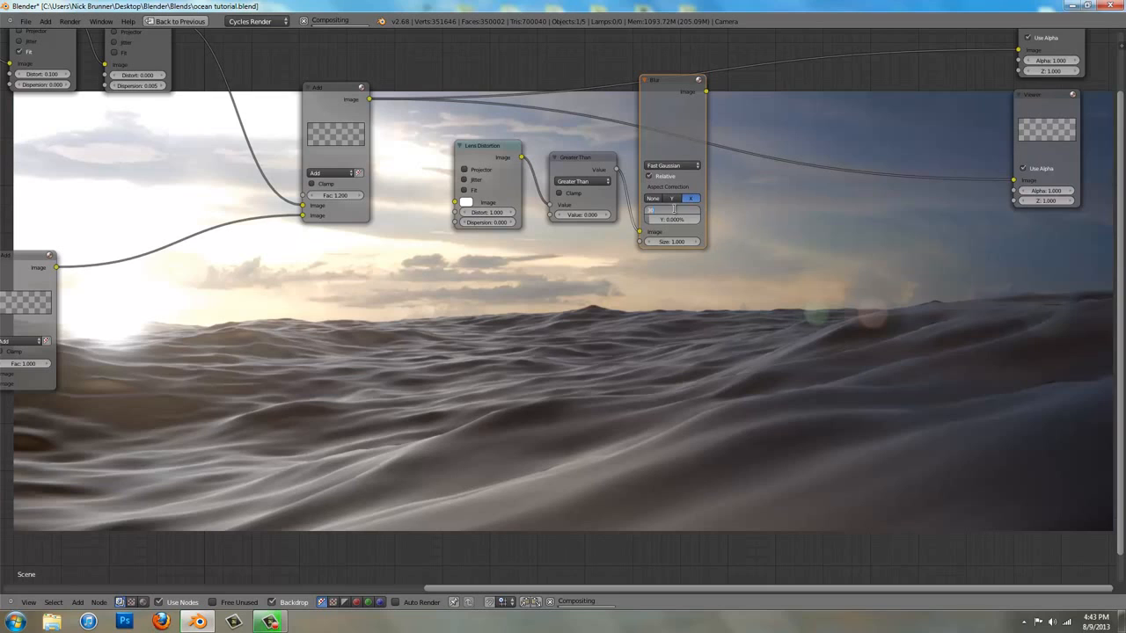
{"action": "type", "text": "30"}
{"action": "key", "text": "Return"}
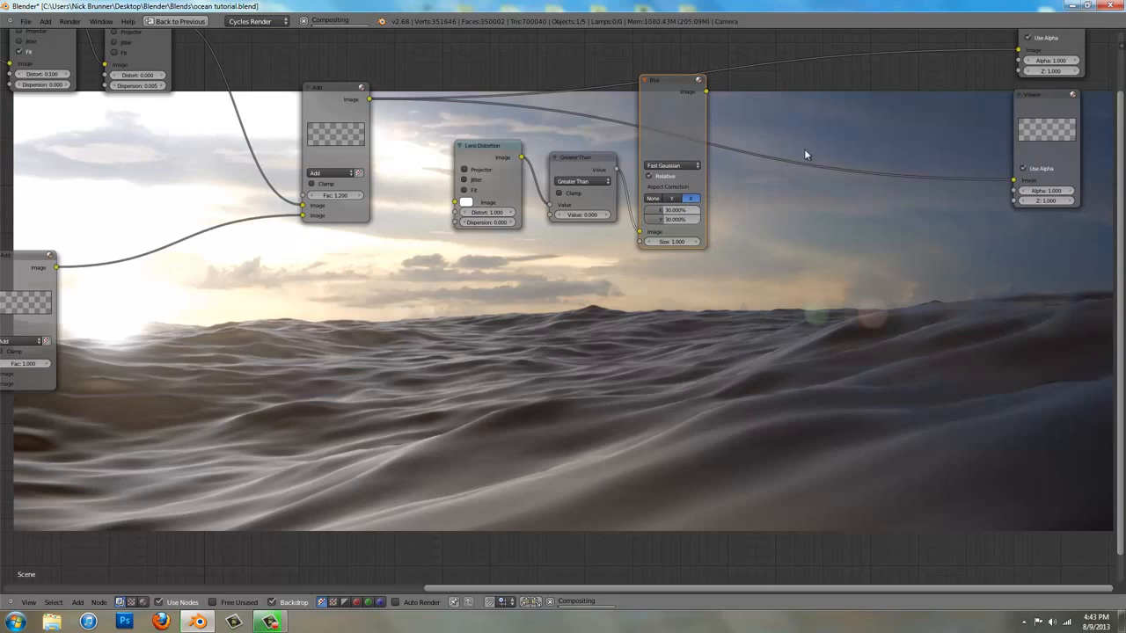
Add a Mix node beyond the Blur node and cut the links into and out of it
{"action": "key", "text": "shift+a"}
{"action": "mouse_move", "coordinate": [754, 165]}
{"action": "mouse_move", "coordinate": [730, 138]}
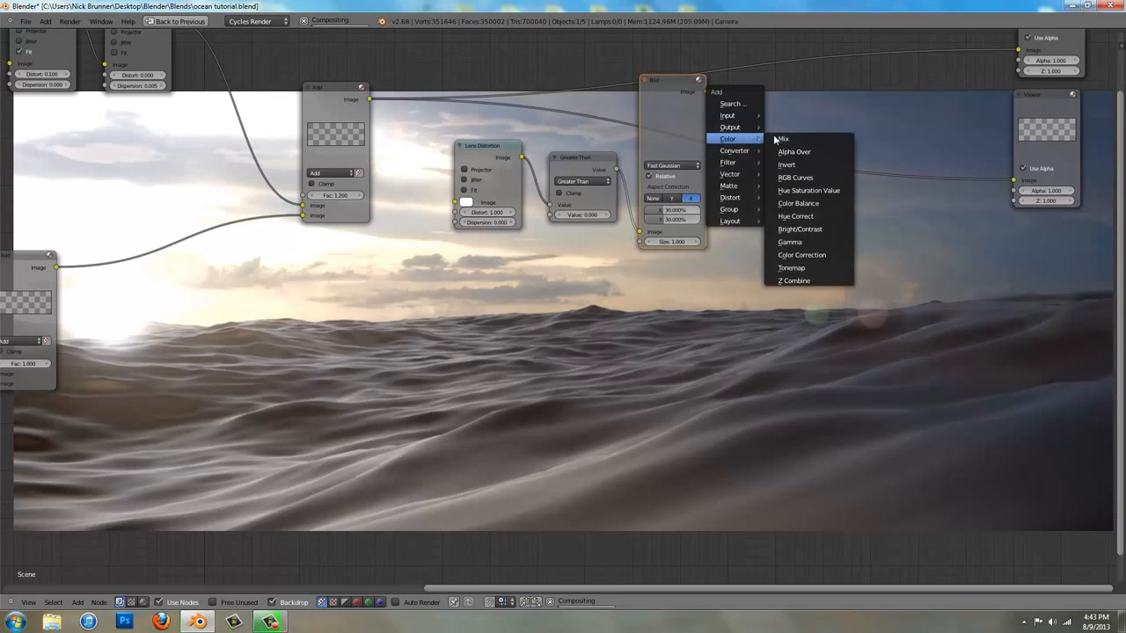
{"action": "left_click", "coordinate": [779, 138]}
{"action": "left_click", "coordinate": [746, 74]}
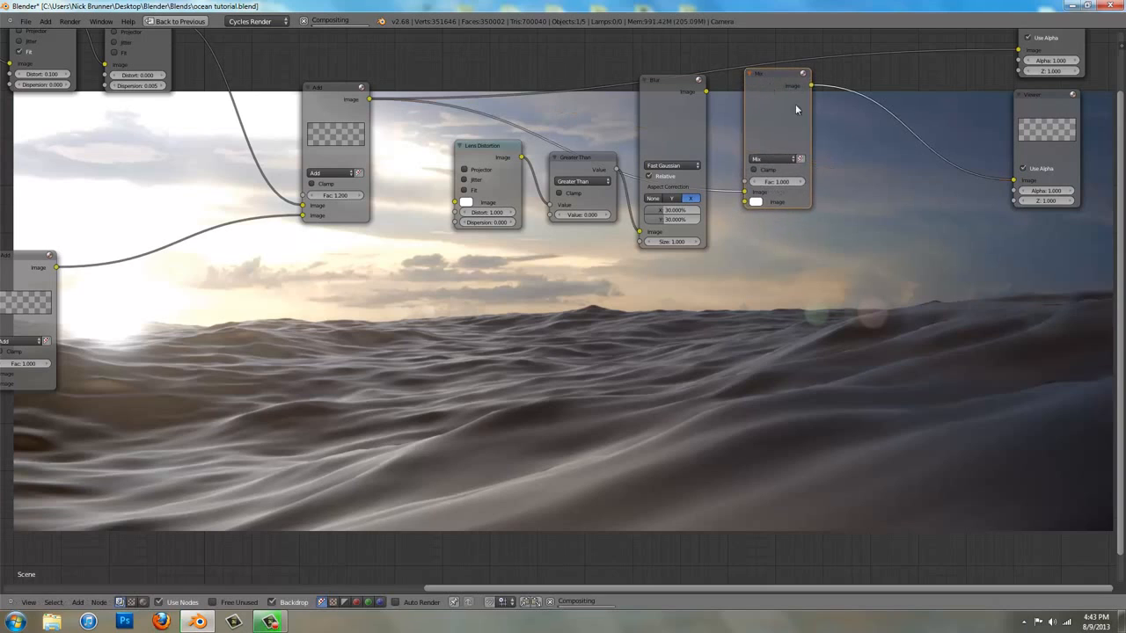
{"action": "left_click_drag", "start_coordinate": [873, 125], "coordinate": [867, 132], "text": "ctrl"}
{"action": "left_click_drag", "start_coordinate": [731, 173], "coordinate": [730, 212], "text": "ctrl"}
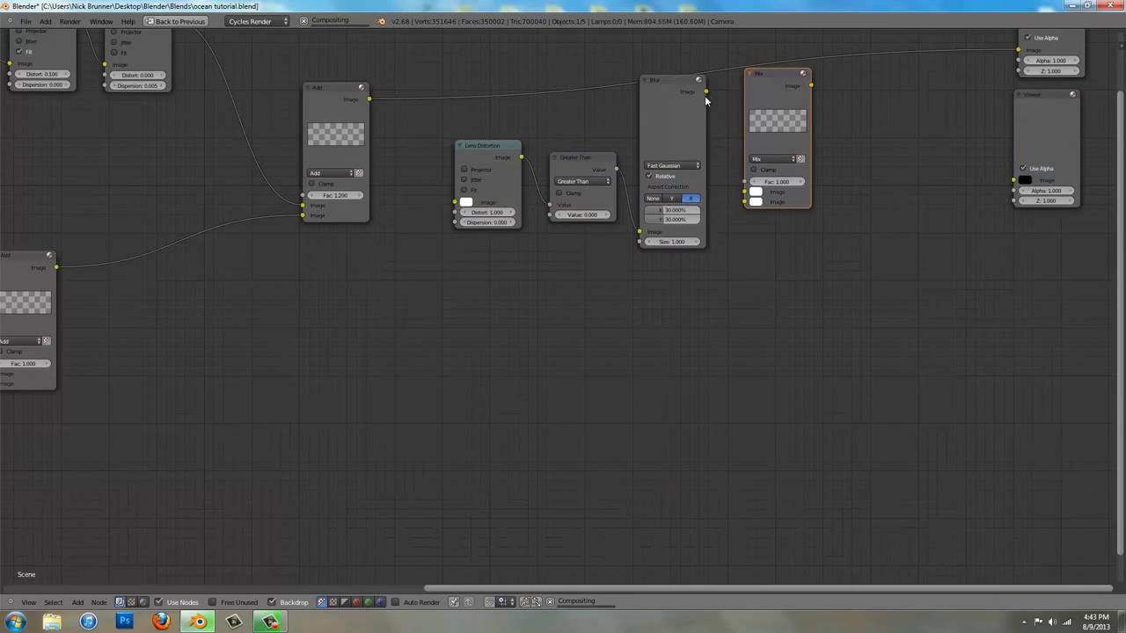
Wire the Blur to the Mix node's lower Image, the final Add to its upper Image and the Lens Distortion node, and preview the mix
{"action": "left_click_drag", "start_coordinate": [706, 92], "coordinate": [467, 205]}
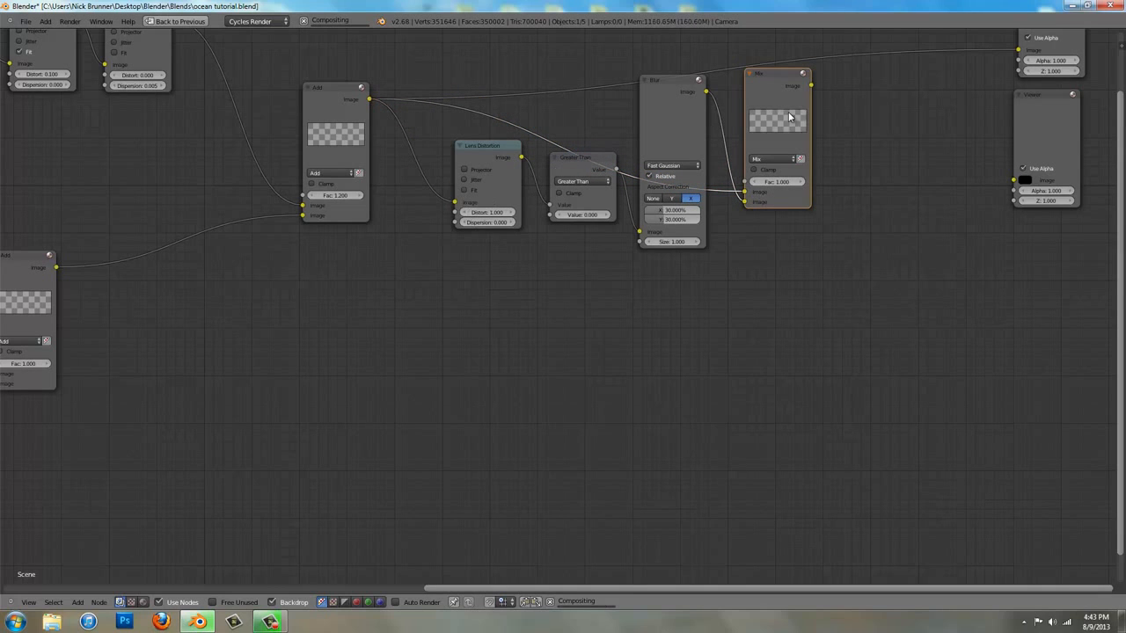
{"action": "left_click", "coordinate": [785, 131], "text": "ctrl+shift"}
Set the Mix node's blend type to Multiply
{"action": "left_click", "coordinate": [777, 160]}
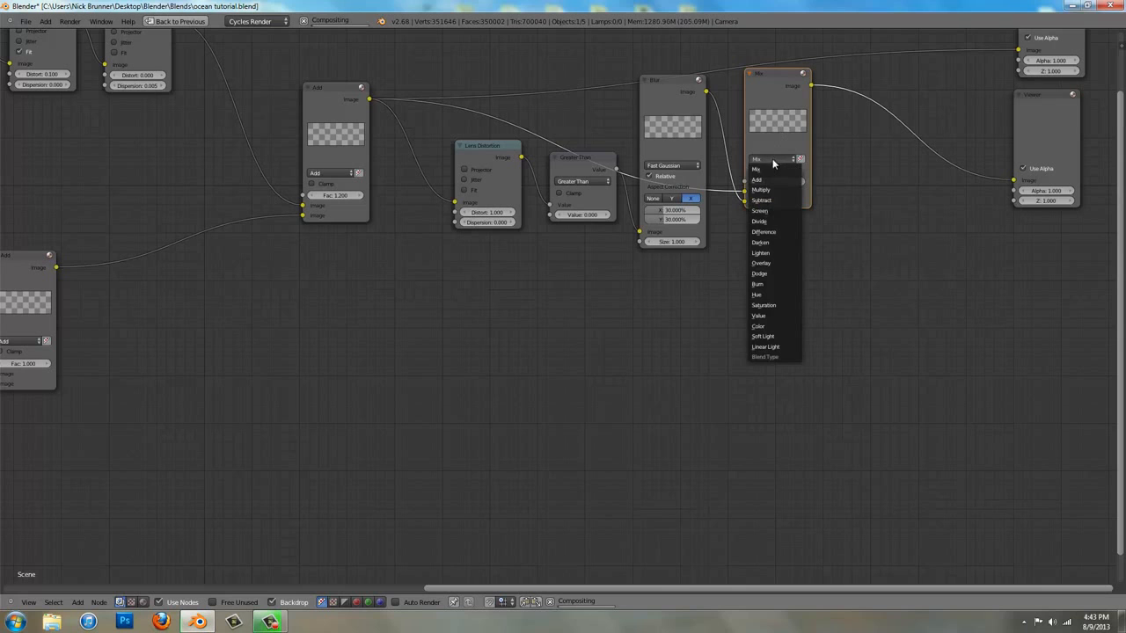
{"action": "left_click", "coordinate": [776, 190]}
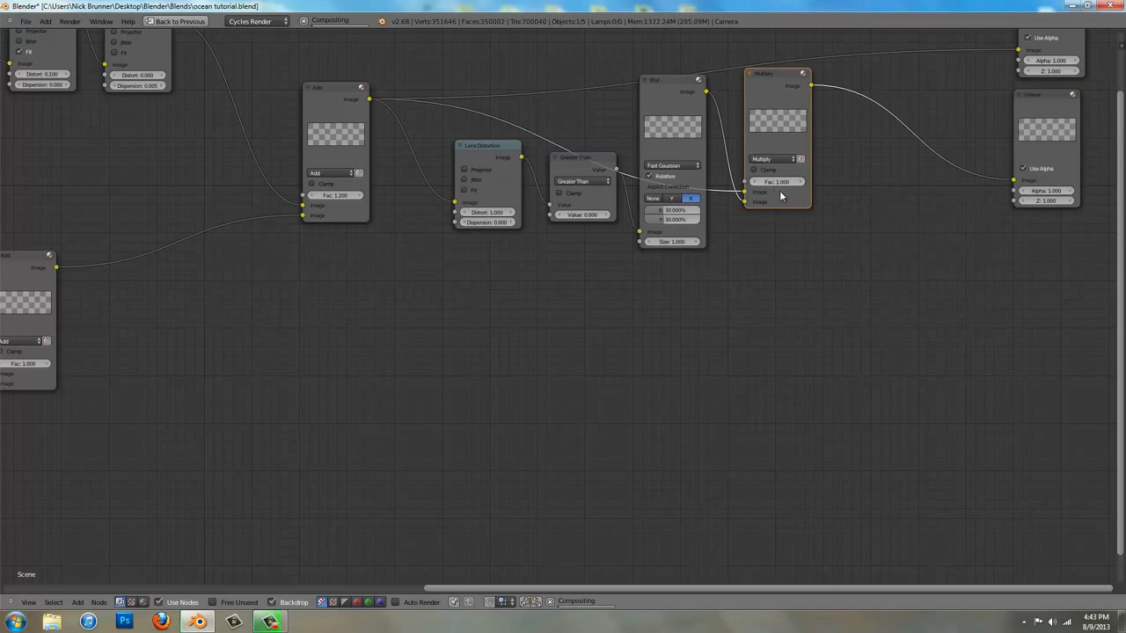
{"action": "scroll", "coordinate": [602, 341], "scroll_direction": "up", "scroll_amount": 2}
{"action": "scroll", "coordinate": [601, 341], "scroll_direction": "up", "scroll_amount": 2}
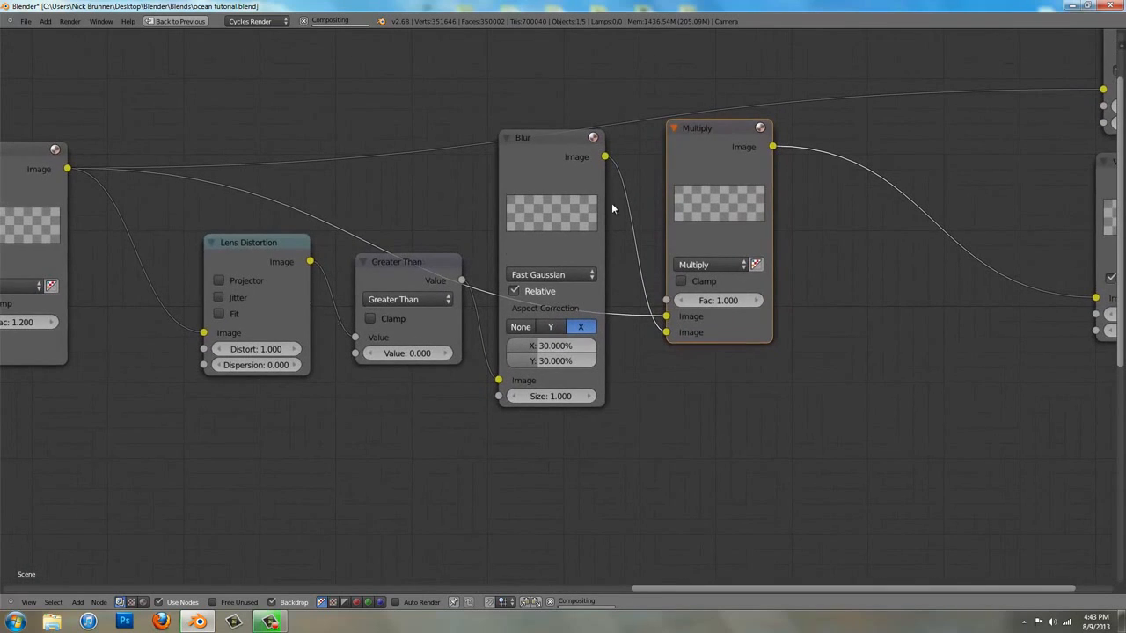
{"action": "middle_click_drag", "start_coordinate": [1010, 499], "coordinate": [948, 318]}
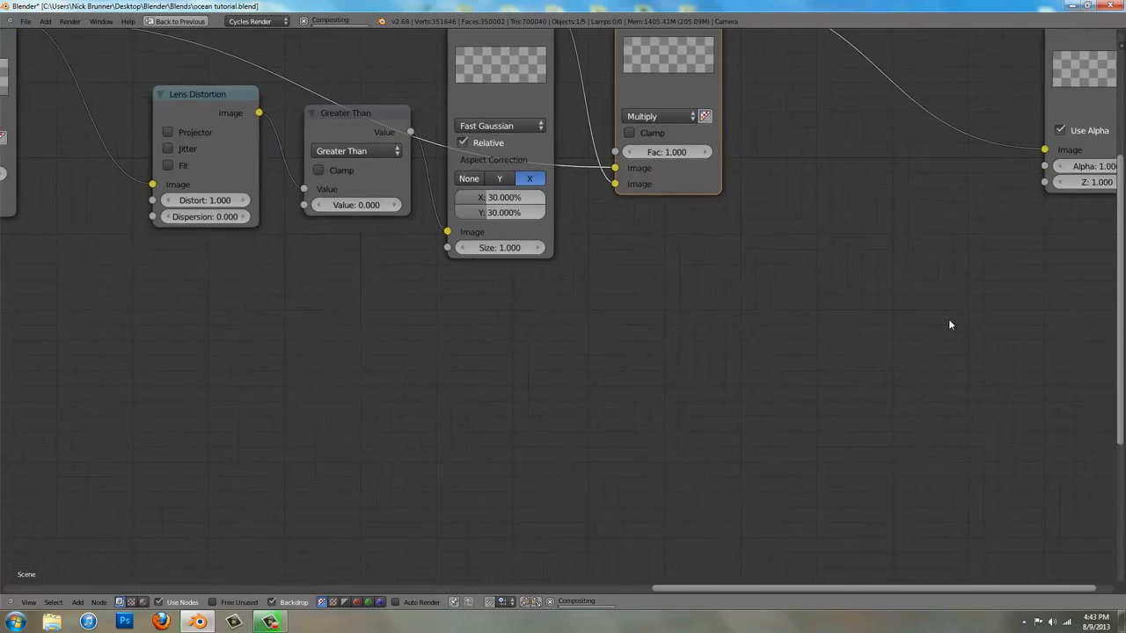
Set the vignette Multiply node's factor to 0.700
{"action": "scroll", "coordinate": [948, 318], "scroll_direction": "down", "scroll_amount": 4}
{"action": "middle_click_drag", "start_coordinate": [860, 347], "coordinate": [934, 284]}
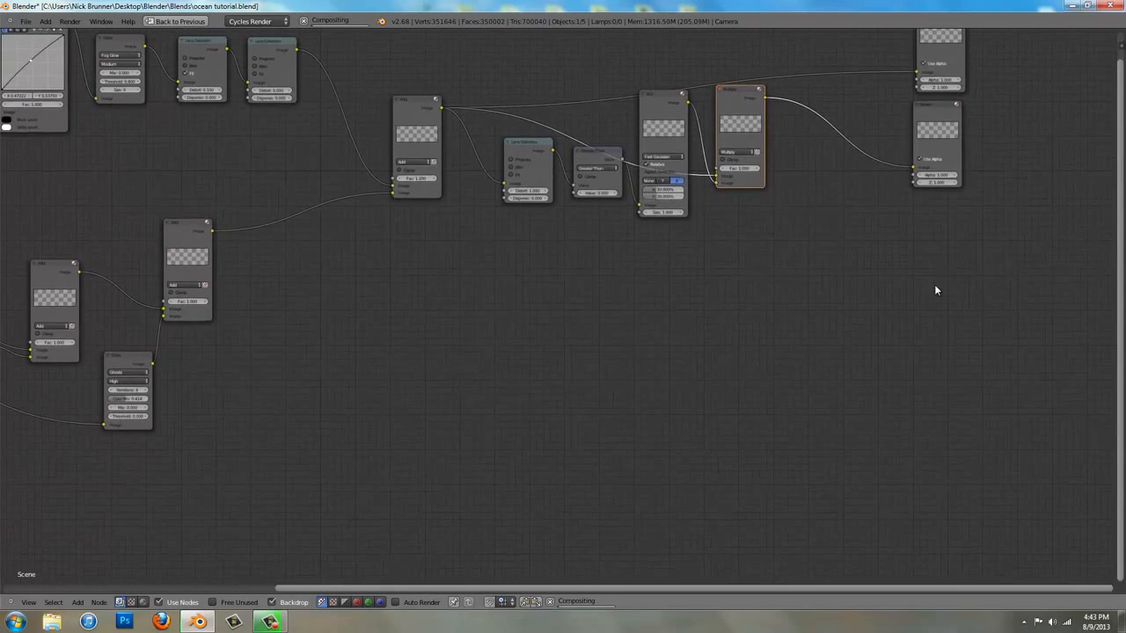
{"action": "scroll", "coordinate": [739, 369], "scroll_direction": "up", "scroll_amount": 3}
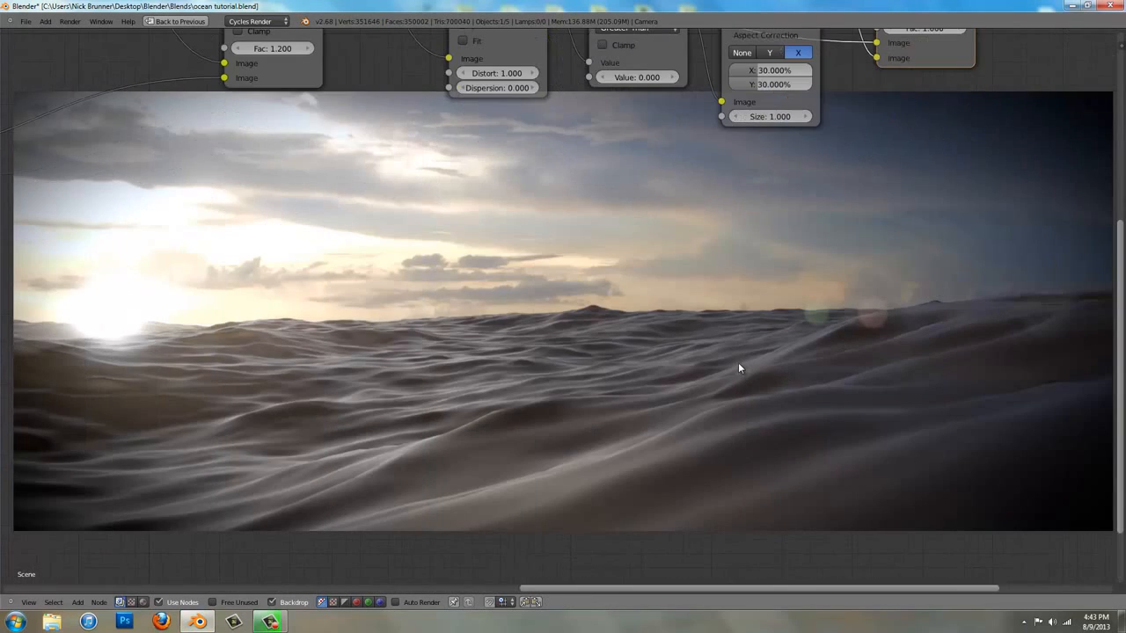
{"action": "middle_click_drag", "start_coordinate": [892, 81], "coordinate": [851, 139]}
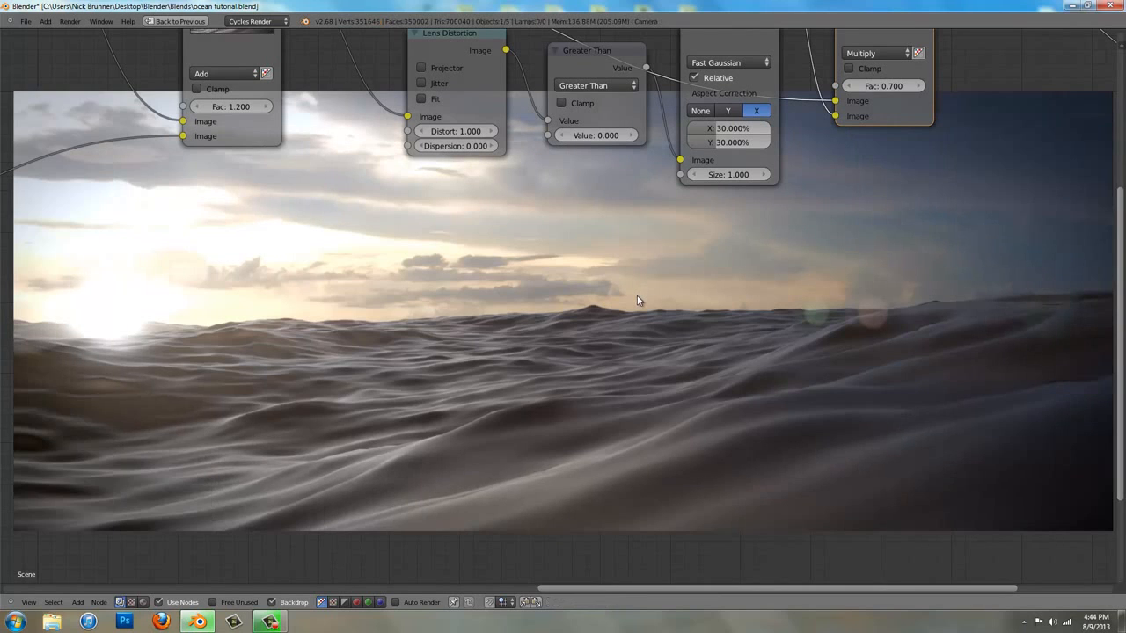
{"action": "middle_click_drag", "start_coordinate": [641, 230], "coordinate": [625, 253]}
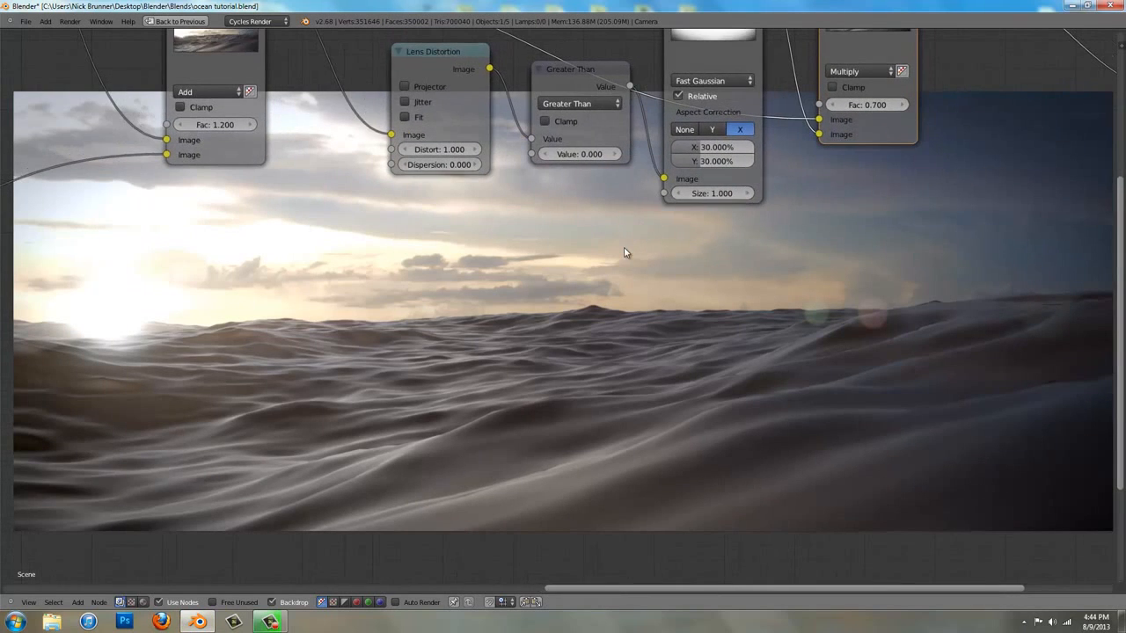
Insert a Filter node on the link between the Multiply node and the Viewer, and set its type to Sharpen
{"action": "scroll", "coordinate": [625, 253], "scroll_direction": "down", "scroll_amount": 2}
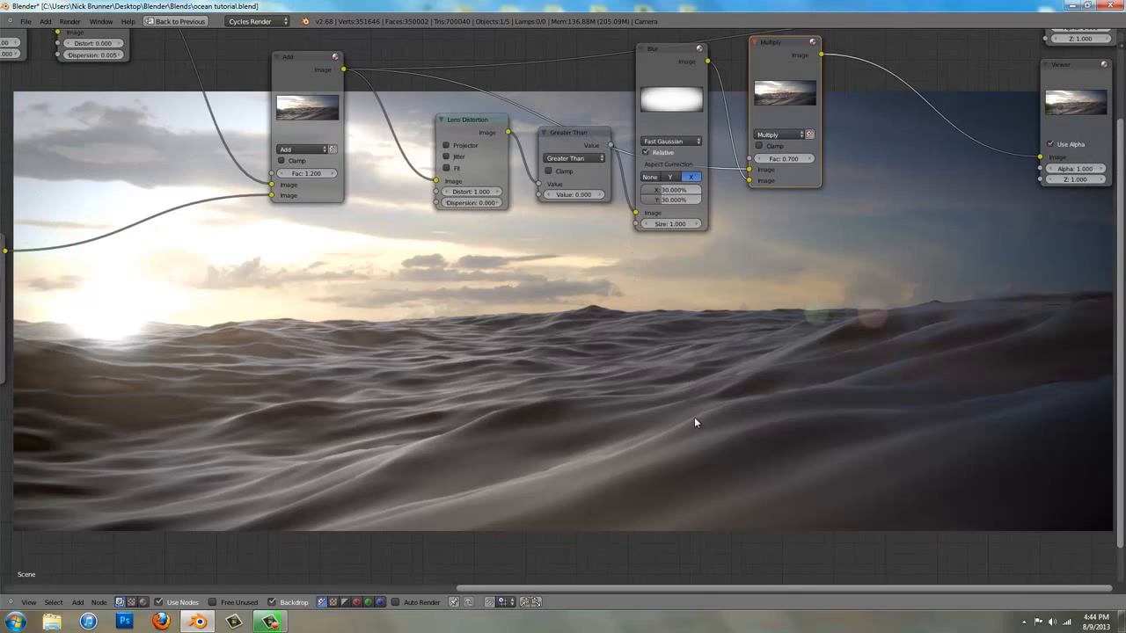
{"action": "middle_click_drag", "start_coordinate": [695, 413], "coordinate": [541, 402]}
{"action": "key", "text": "shift+a"}
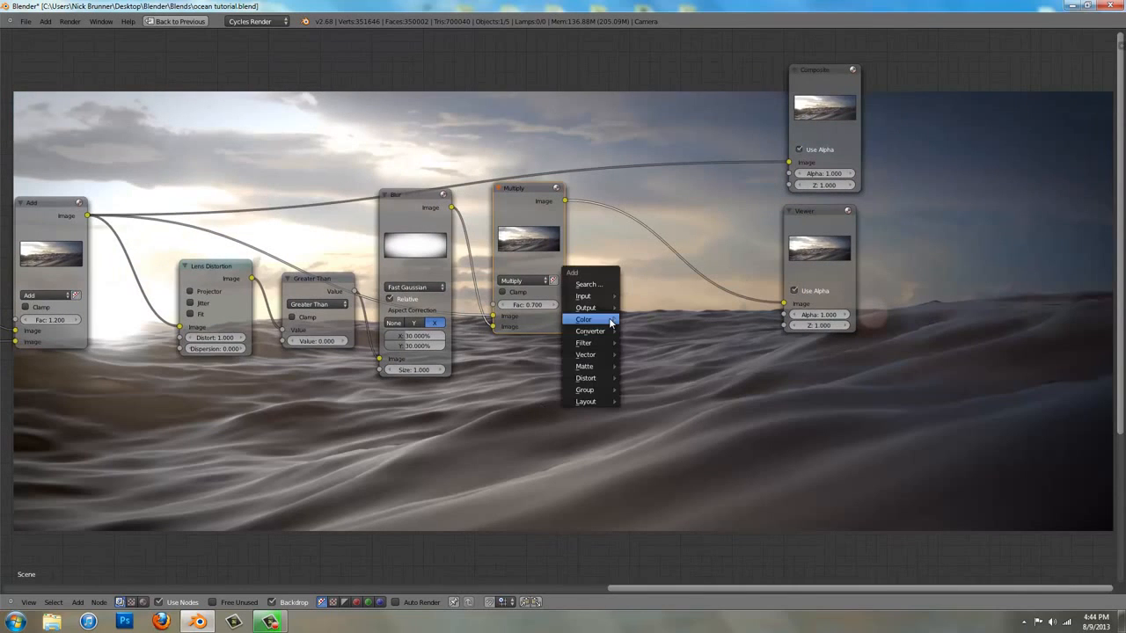
{"action": "mouse_move", "coordinate": [607, 343]}
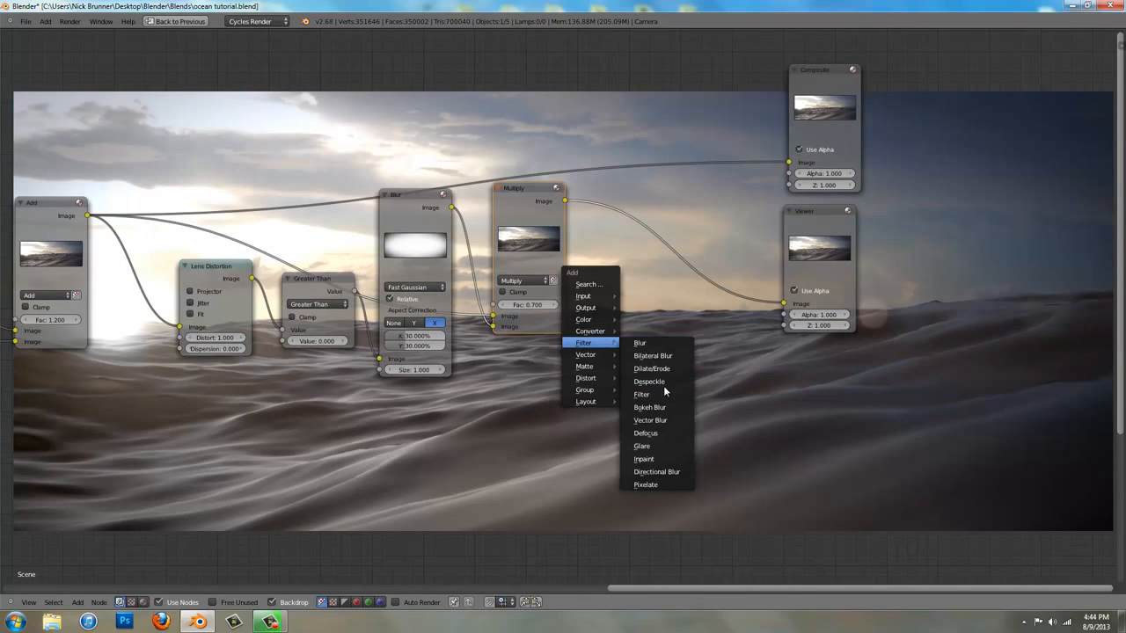
{"action": "left_click", "coordinate": [642, 394]}
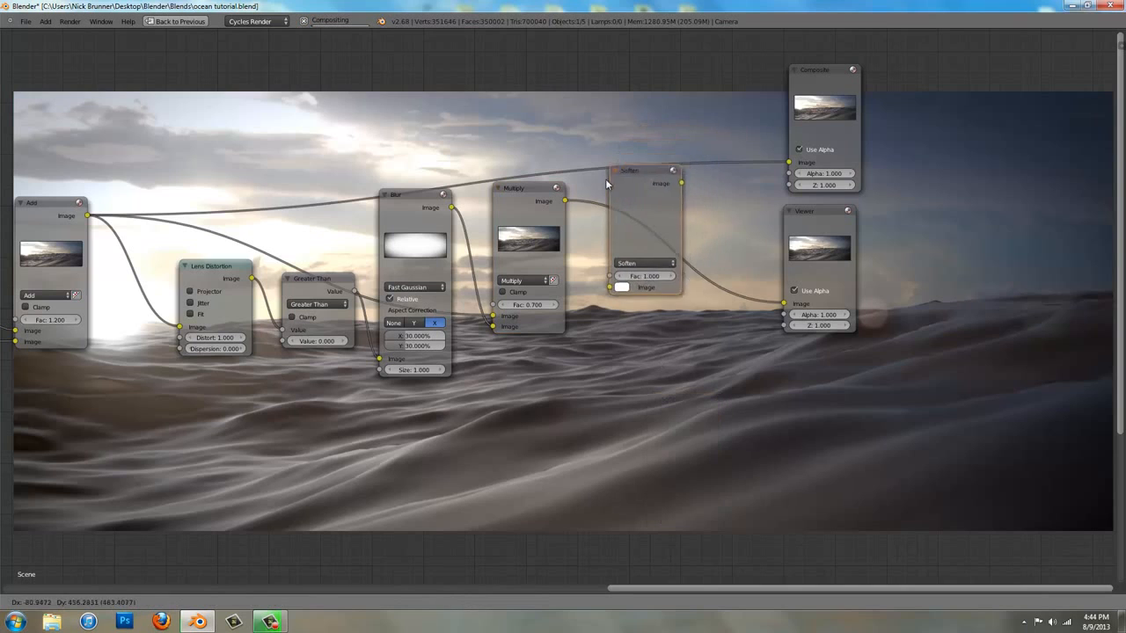
{"action": "left_click", "coordinate": [607, 202]}
{"action": "left_click", "coordinate": [640, 282]}
{"action": "left_click", "coordinate": [635, 268]}
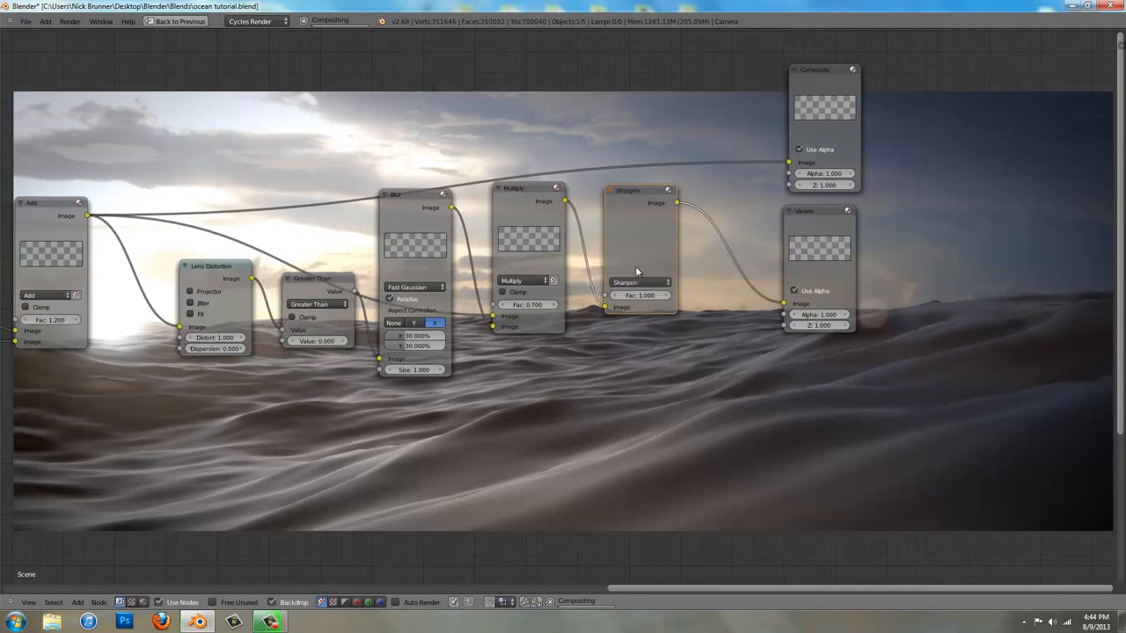
Set the Sharpen node's factor to 0.100 and link its Image output to the Composite node's Image input
{"action": "scroll", "coordinate": [635, 266], "scroll_direction": "up", "scroll_amount": 2}
{"action": "scroll", "coordinate": [647, 343], "scroll_direction": "up", "scroll_amount": 1}
{"action": "middle_click_drag", "start_coordinate": [655, 344], "coordinate": [215, 106]}
{"action": "scroll", "coordinate": [255, 105], "scroll_direction": "down", "scroll_amount": 4}
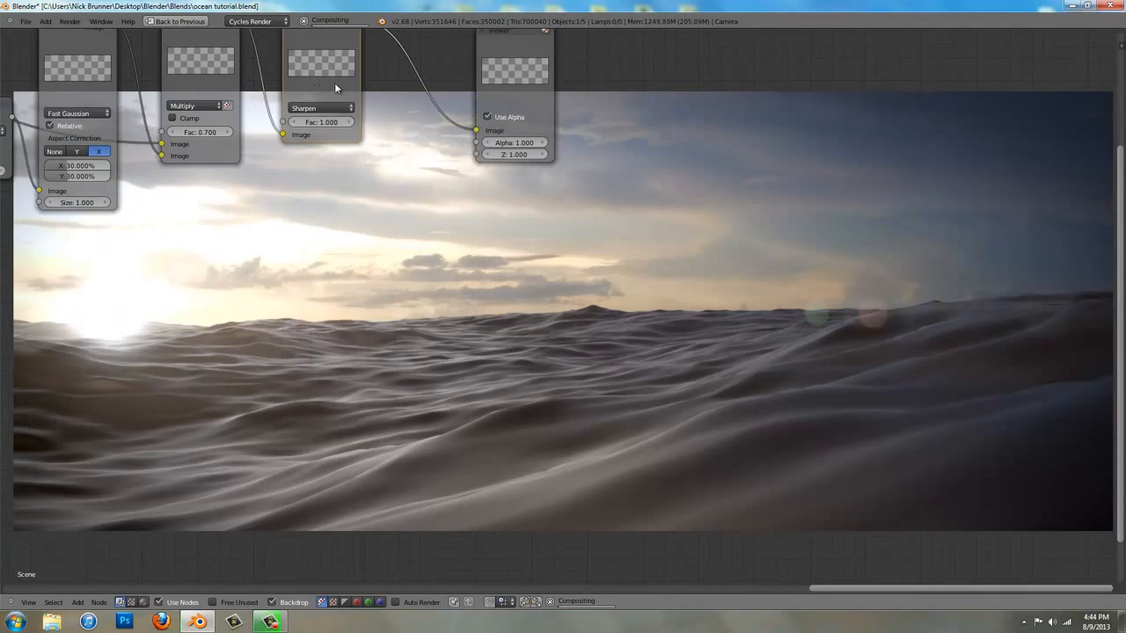
{"action": "left_click", "coordinate": [320, 122]}
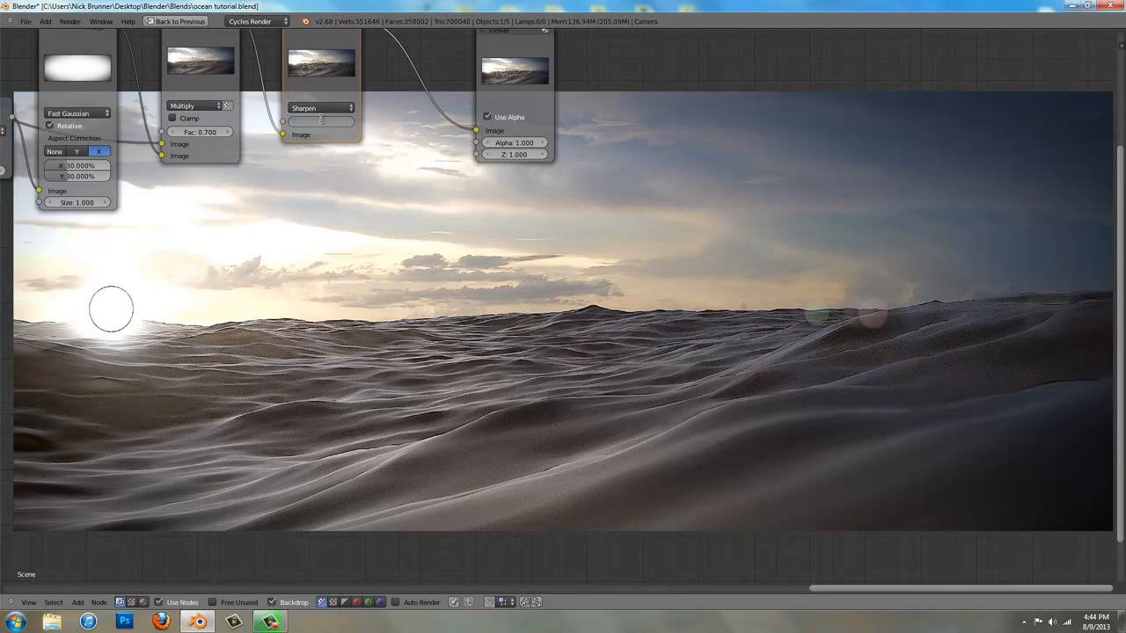
{"action": "key", "text": "Return"}
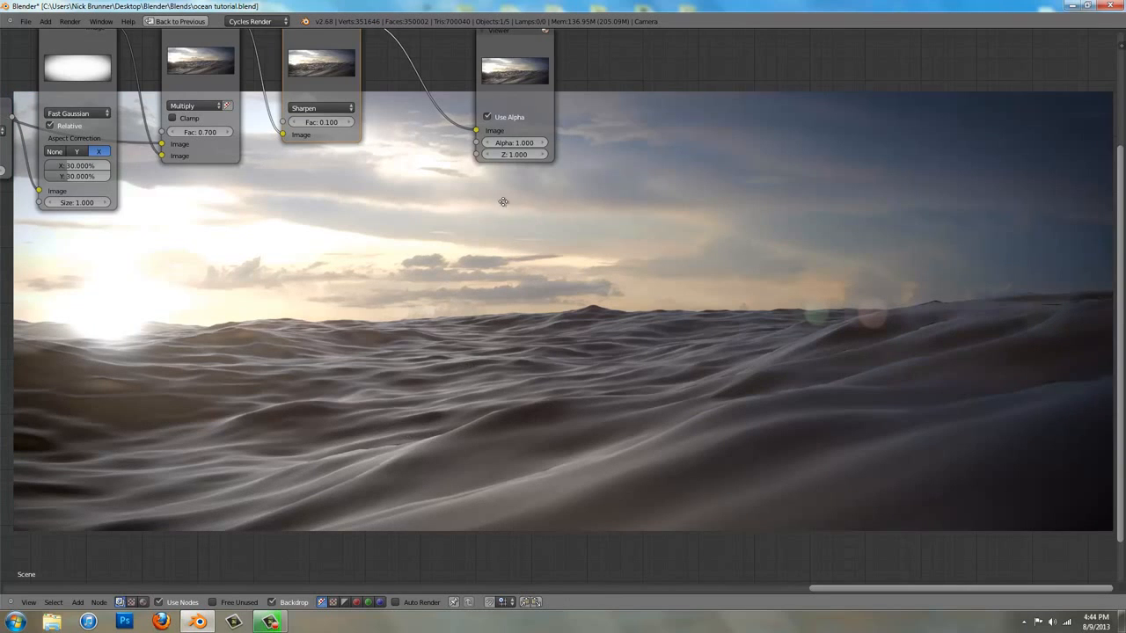
{"action": "middle_click_drag", "start_coordinate": [502, 201], "coordinate": [693, 354]}
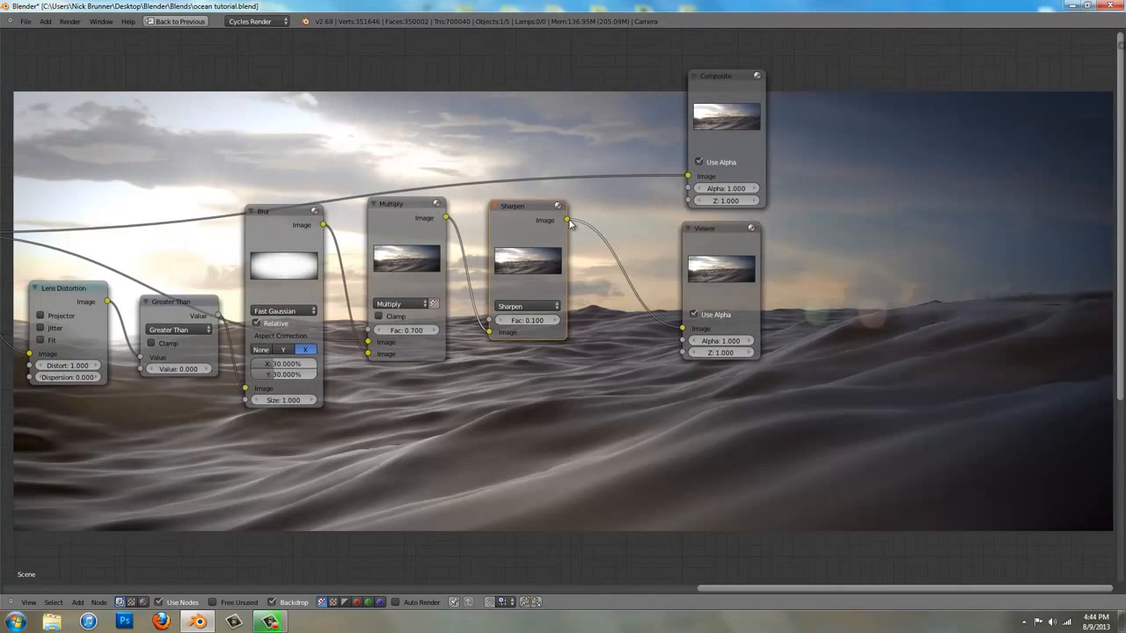
{"action": "left_click_drag", "start_coordinate": [566, 219], "coordinate": [700, 177]}
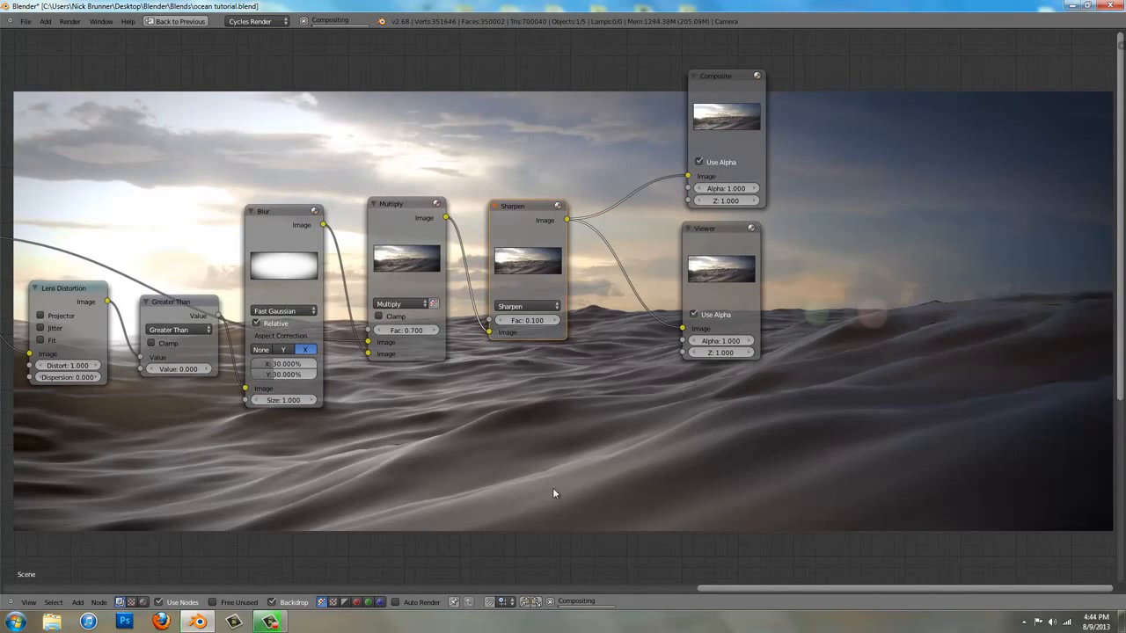
Preview the unprocessed image of the top Render Layers node in the backdrop and examine it against the graded result
{"action": "scroll", "coordinate": [387, 392], "scroll_direction": "down", "scroll_amount": 5}
{"action": "scroll", "coordinate": [378, 394], "scroll_direction": "down", "scroll_amount": 3}
{"action": "middle_click_drag", "start_coordinate": [378, 394], "coordinate": [651, 326]}
{"action": "scroll", "coordinate": [620, 330], "scroll_direction": "up", "scroll_amount": 3}
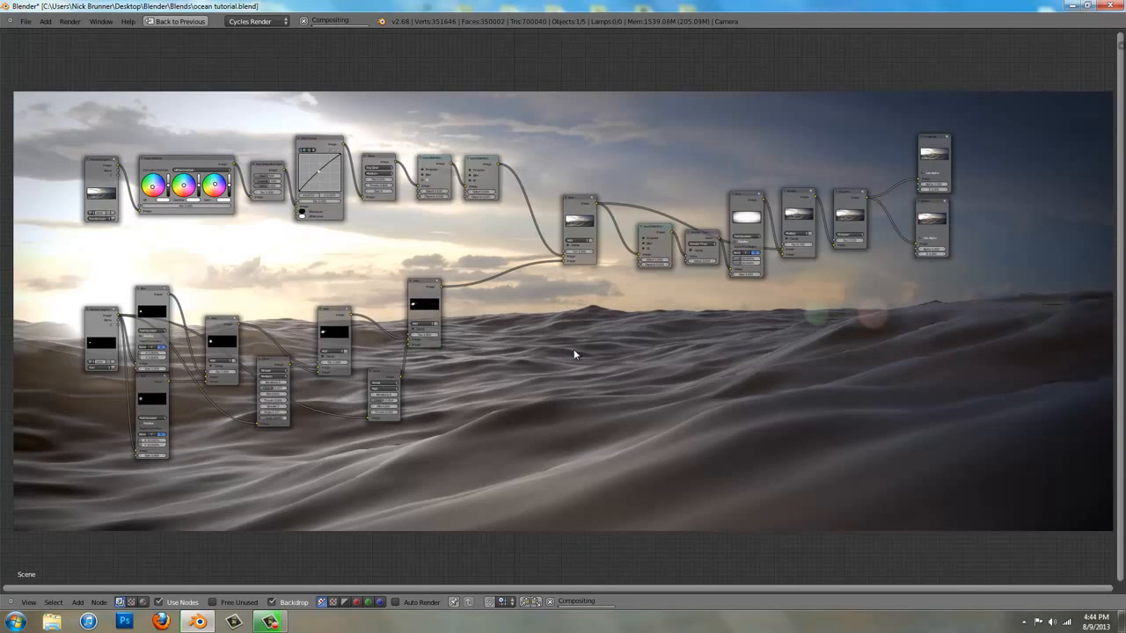
{"action": "middle_click_drag", "start_coordinate": [468, 94], "coordinate": [738, 378]}
{"action": "scroll", "coordinate": [582, 312], "scroll_direction": "up", "scroll_amount": 4}
{"action": "scroll", "coordinate": [582, 310], "scroll_direction": "up", "scroll_amount": 2}
{"action": "scroll", "coordinate": [738, 379], "scroll_direction": "down", "scroll_amount": 2}
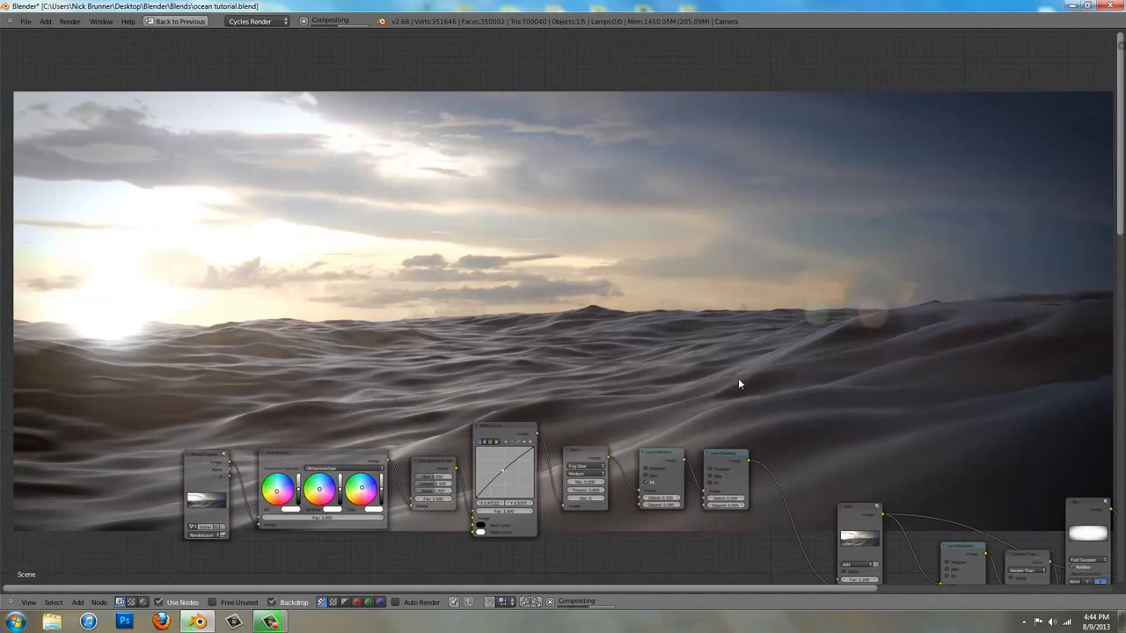
{"action": "left_click", "coordinate": [213, 490], "text": "ctrl+shift"}
{"action": "middle_click_drag", "start_coordinate": [433, 424], "coordinate": [422, 460]}
{"action": "scroll", "coordinate": [463, 445], "scroll_direction": "down", "scroll_amount": 5}
{"action": "scroll", "coordinate": [464, 447], "scroll_direction": "down", "scroll_amount": 3}
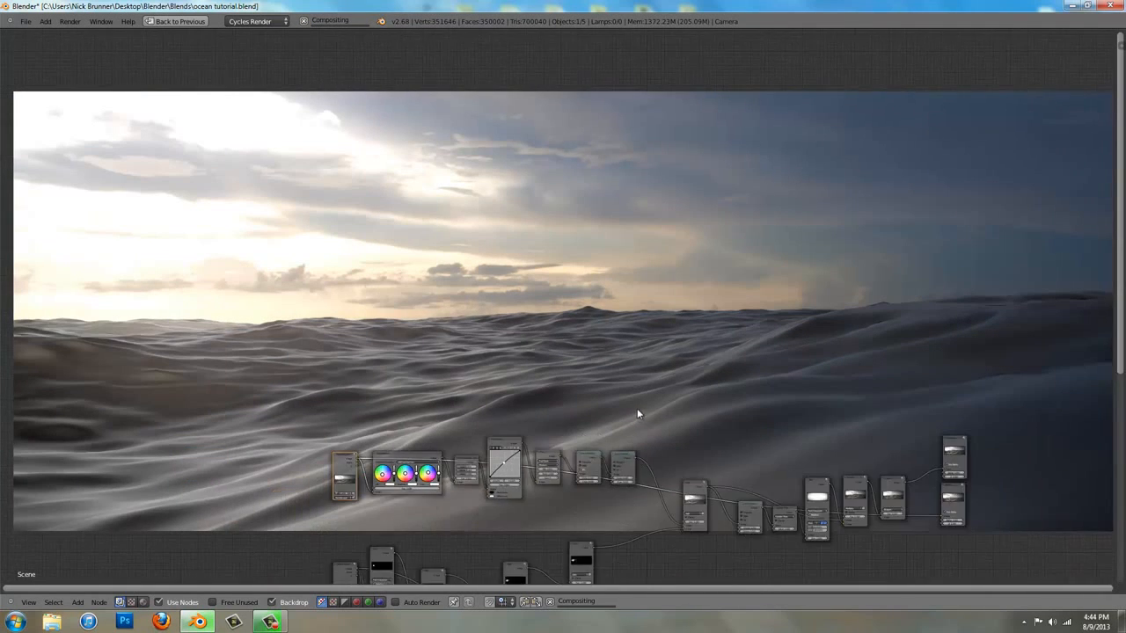
{"action": "middle_click_drag", "start_coordinate": [759, 387], "coordinate": [671, 374]}
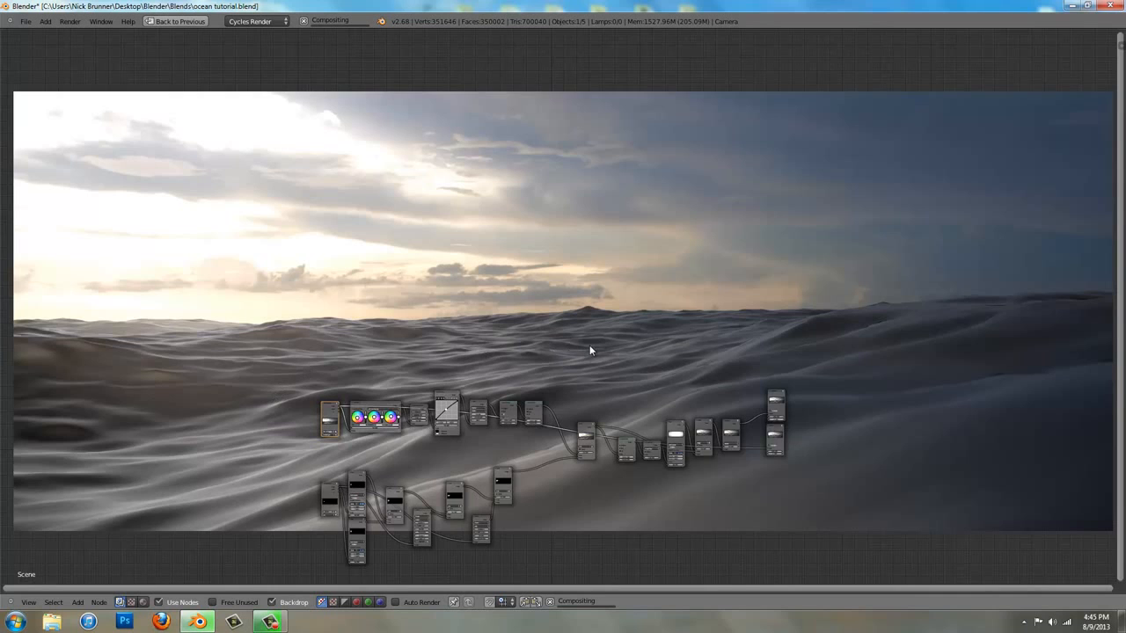
Preview the Sharpen node's output in the backdrop and examine the finished composite
{"action": "scroll", "coordinate": [634, 370], "scroll_direction": "up", "scroll_amount": 3}
{"action": "scroll", "coordinate": [433, 332], "scroll_direction": "up", "scroll_amount": 2}
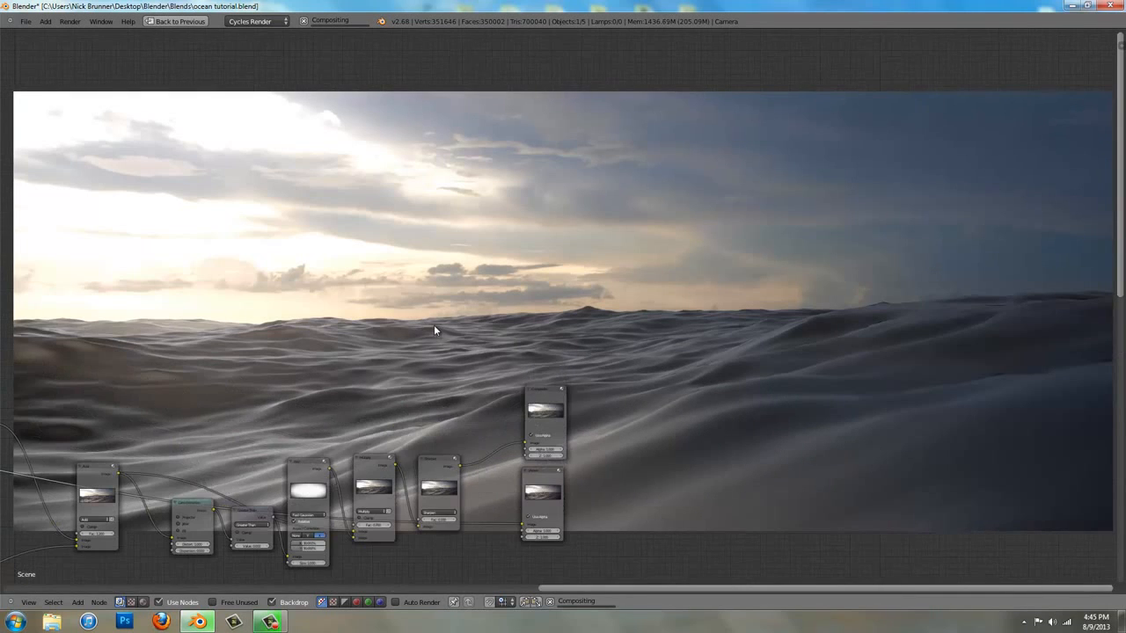
{"action": "left_click", "coordinate": [439, 479]}
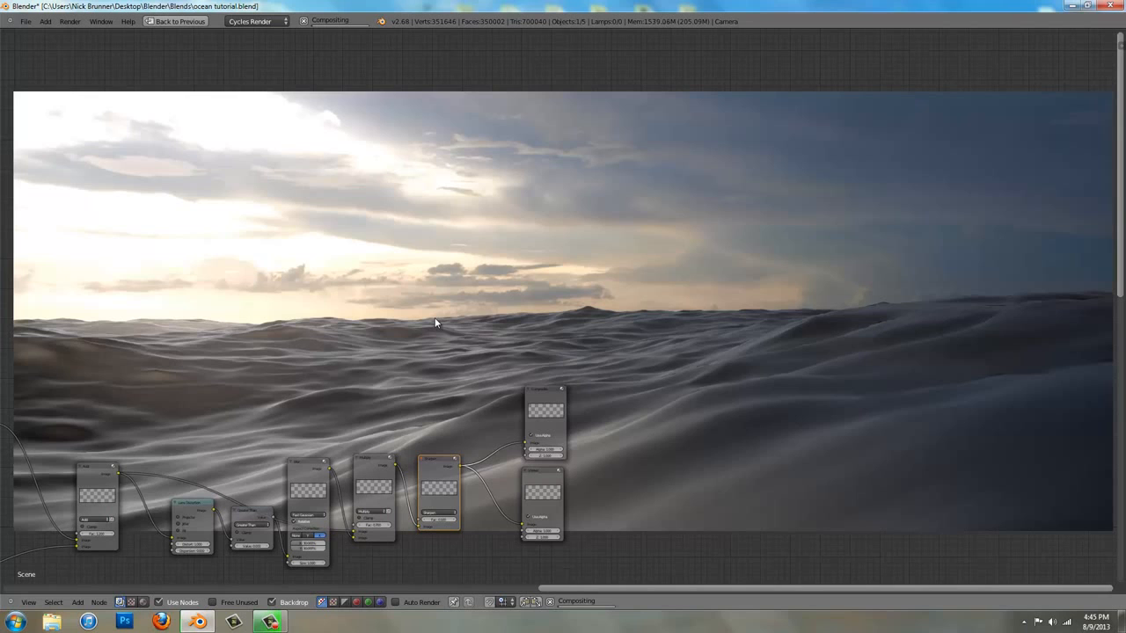
{"action": "middle_click_drag", "start_coordinate": [434, 316], "coordinate": [536, 402]}
{"action": "scroll", "coordinate": [536, 387], "scroll_direction": "down", "scroll_amount": 1}
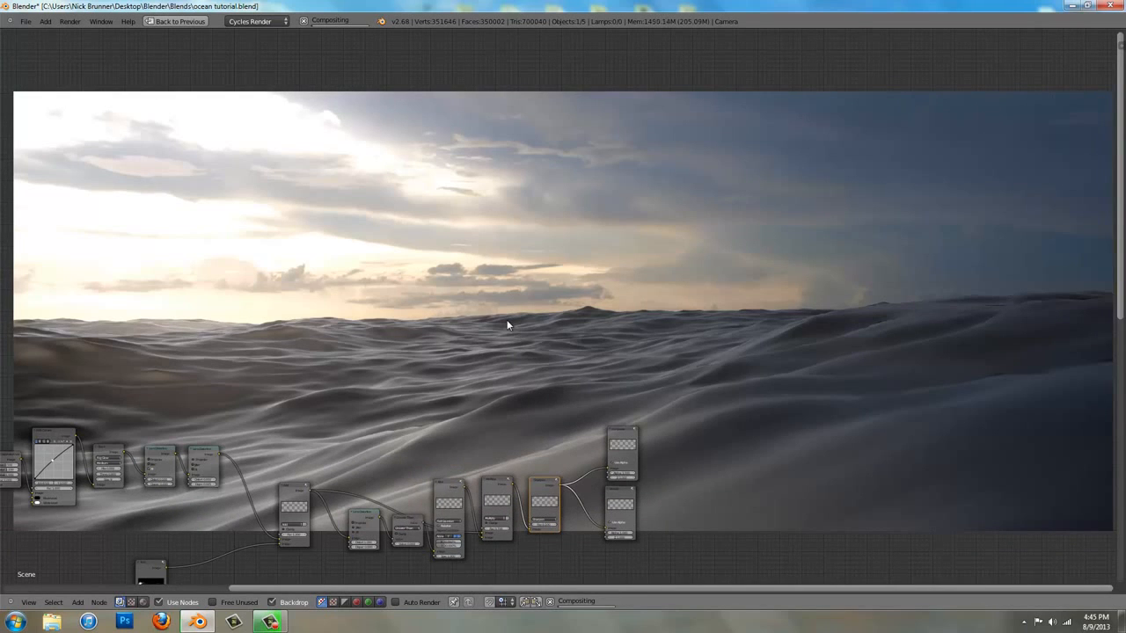
{"action": "middle_click_drag", "start_coordinate": [508, 325], "coordinate": [542, 371]}
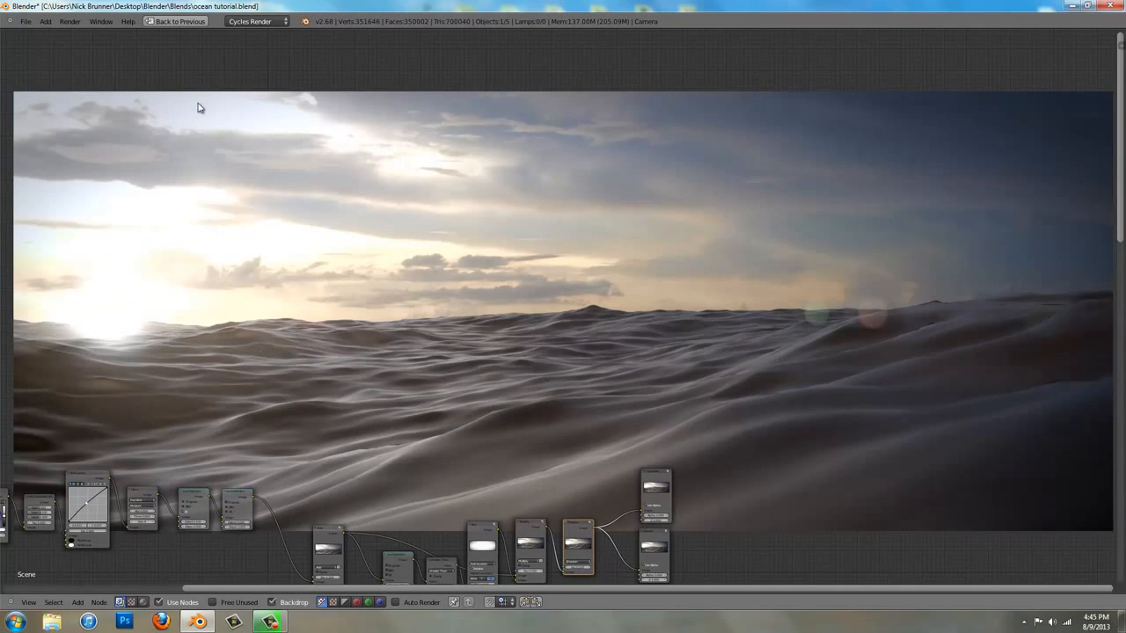
Restore the node editor from full screen and show the Viewer Node image in the image editor, checking the image saving commands
{"action": "scroll", "coordinate": [337, 360], "scroll_direction": "down", "scroll_amount": 2}
{"action": "middle_click_drag", "start_coordinate": [483, 412], "coordinate": [666, 193]}
{"action": "key", "text": "shift+space"}
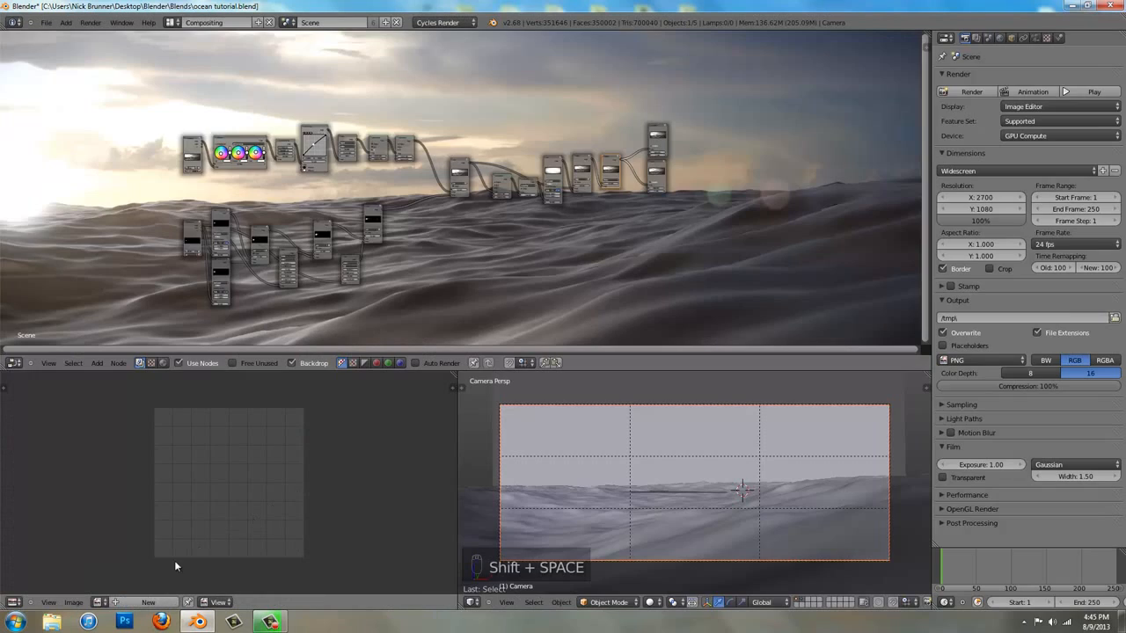
{"action": "left_click", "coordinate": [99, 602]}
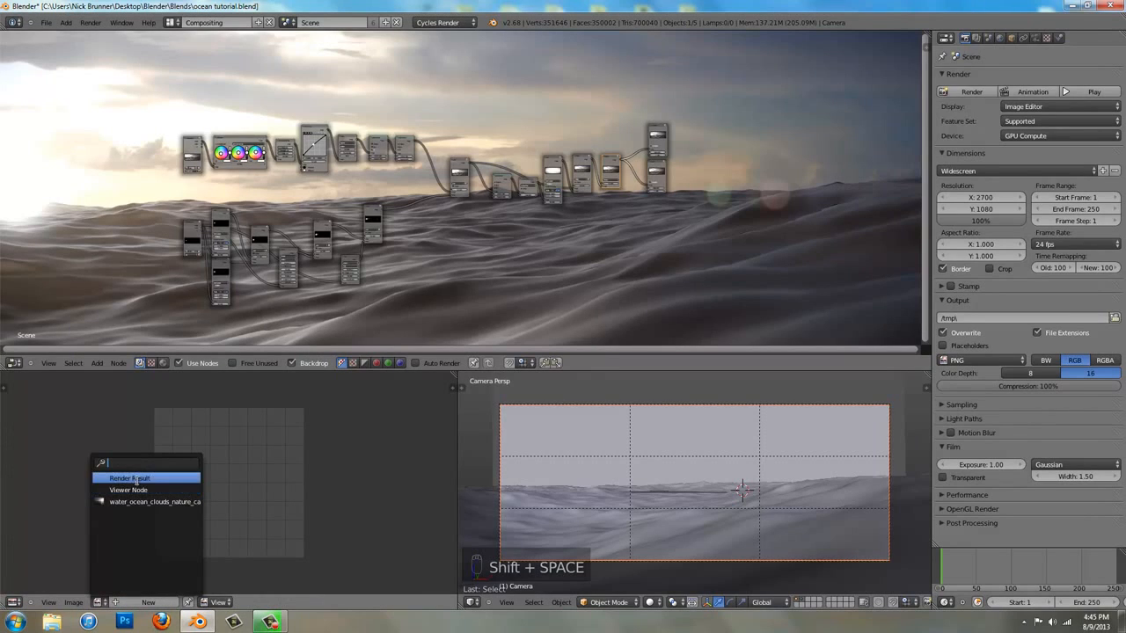
{"action": "left_click", "coordinate": [137, 490]}
{"action": "left_click", "coordinate": [79, 602]}
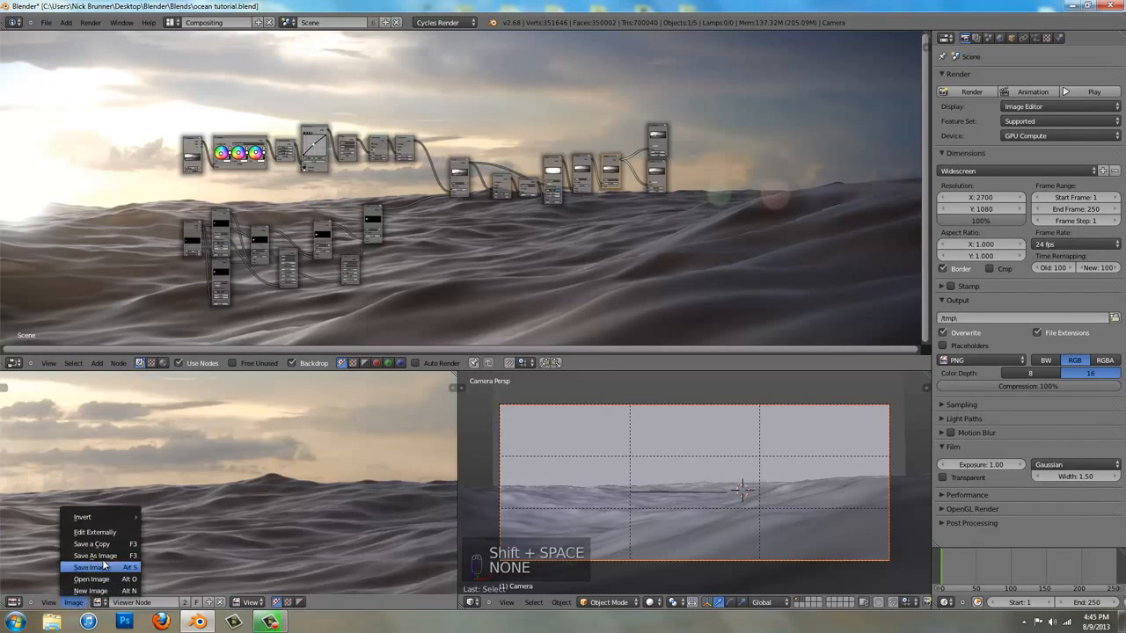
{"action": "scroll", "coordinate": [307, 439], "scroll_direction": "down", "scroll_amount": 4}
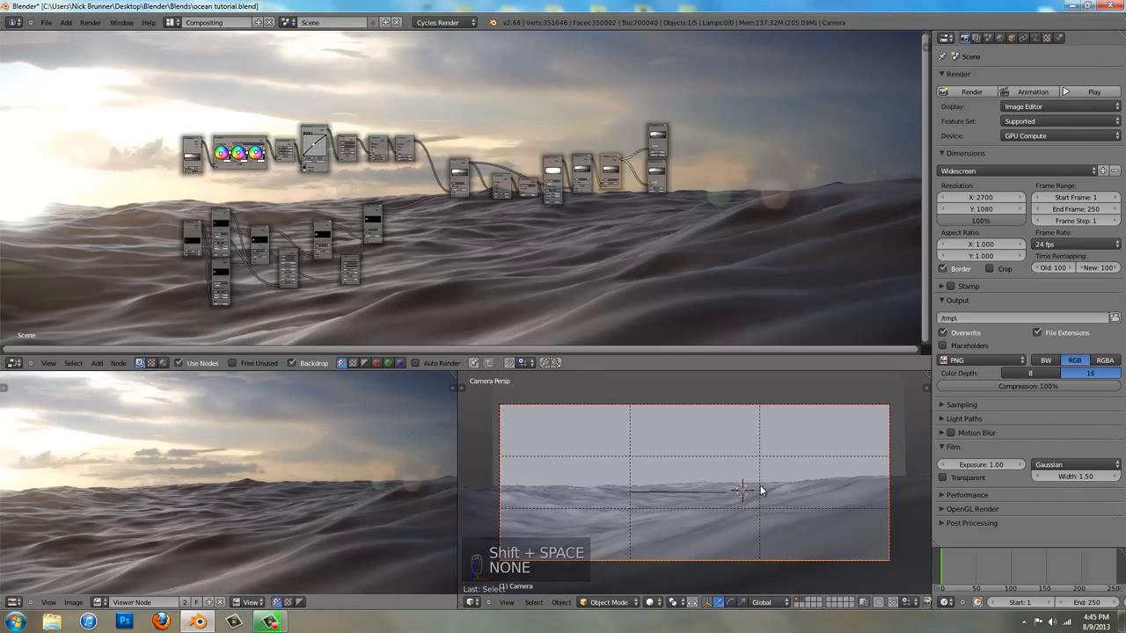
Switch to the Default screen layout and select the camera
{"action": "left_click", "coordinate": [172, 22]}
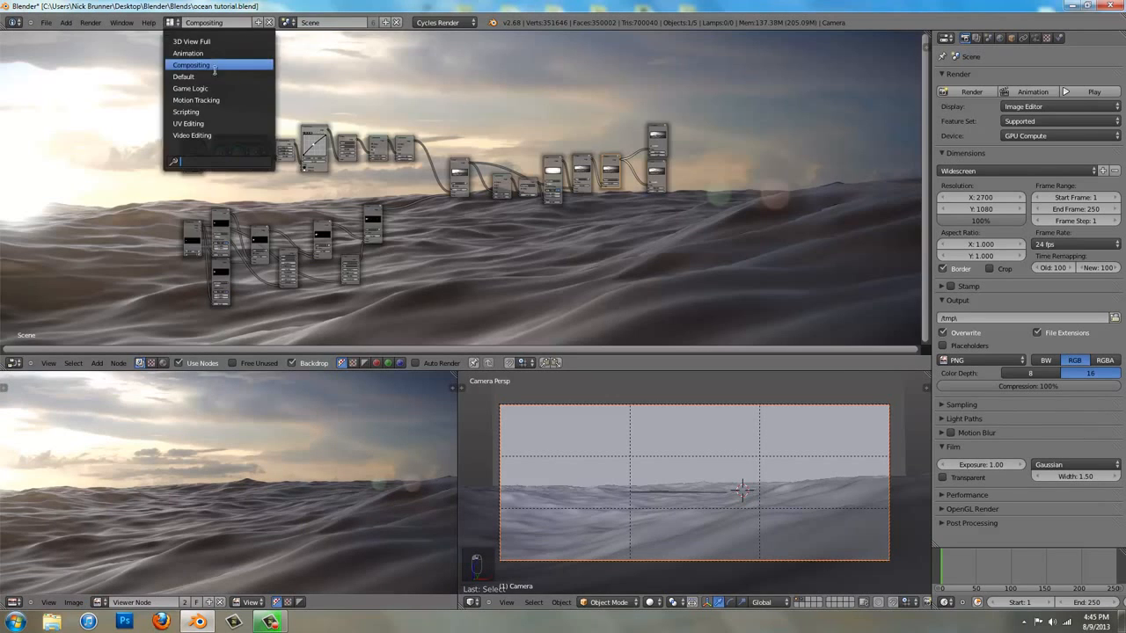
{"action": "left_click", "coordinate": [214, 76]}
{"action": "key", "text": "Escape"}
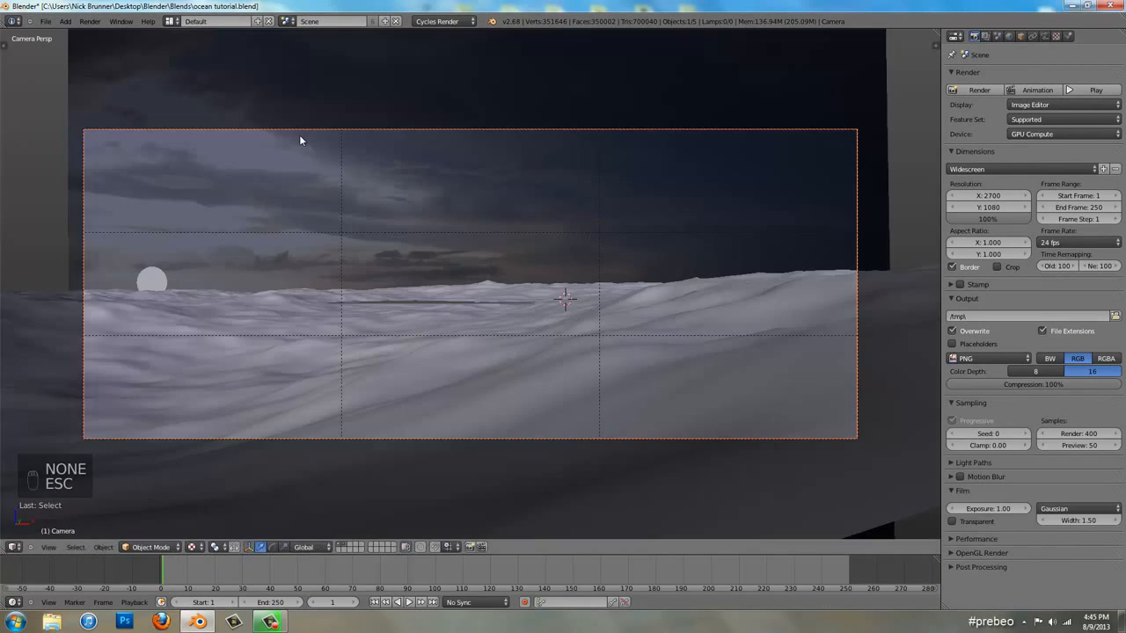
{"action": "right_click", "coordinate": [493, 379]}
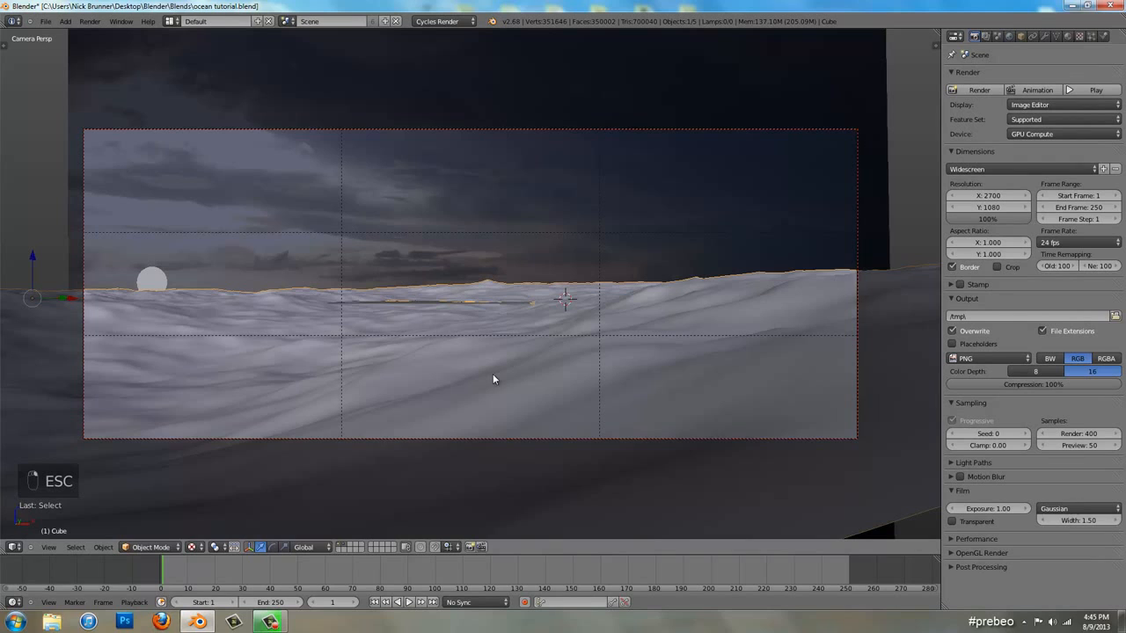
{"action": "right_click", "coordinate": [459, 439]}
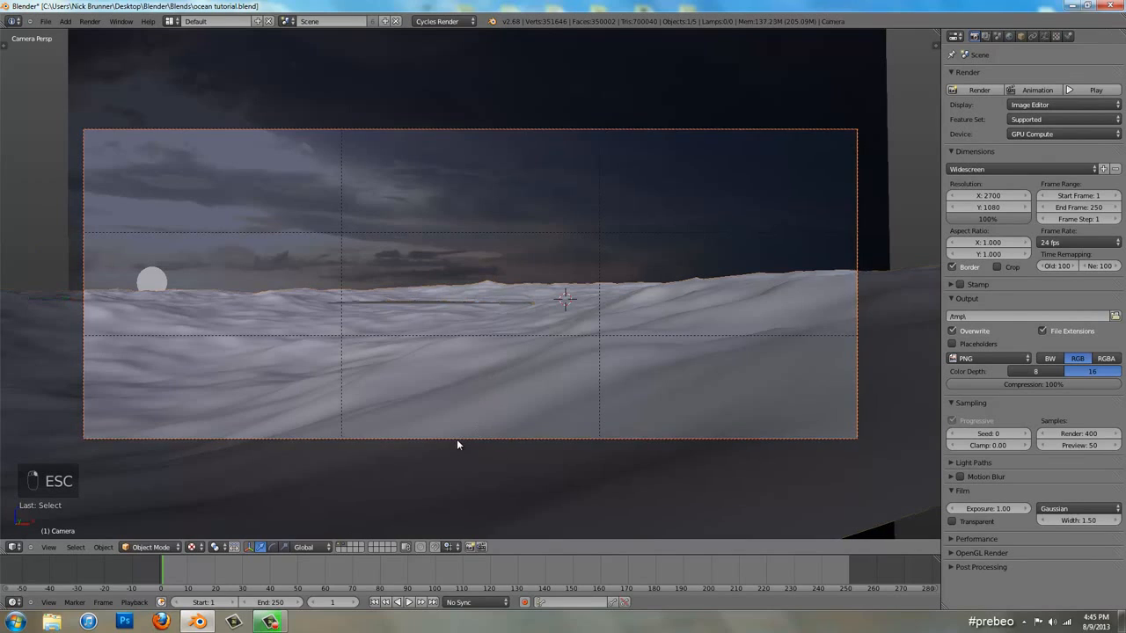
Set the animation's end frame to 500 and fit the whole frame range in the timeline
{"action": "left_click", "coordinate": [269, 602]}
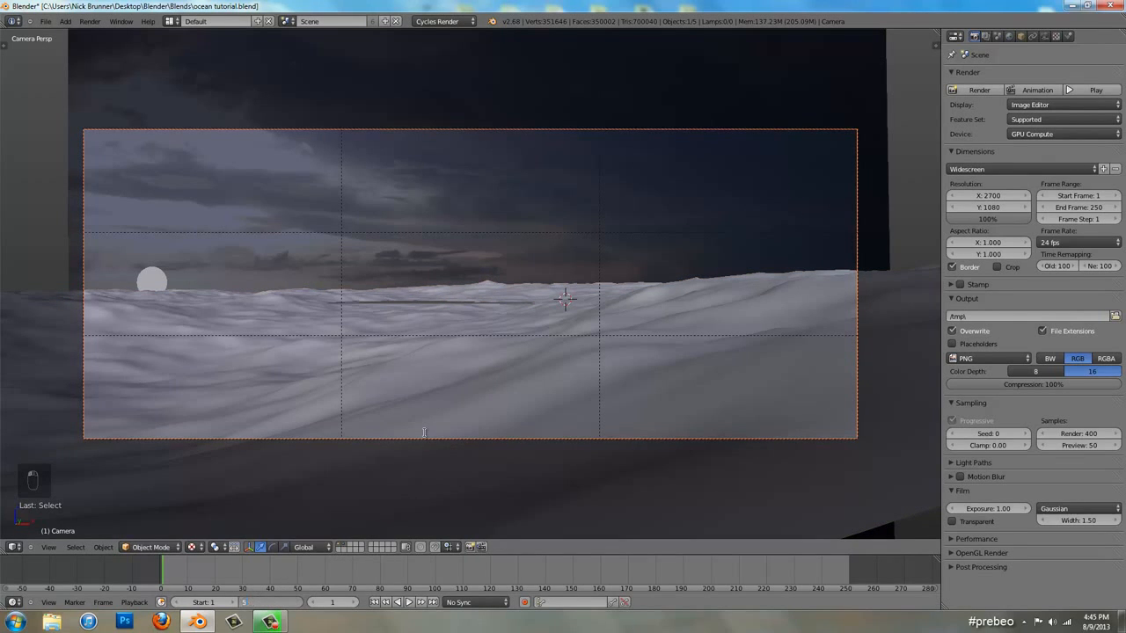
{"action": "type", "text": "500"}
{"action": "key", "text": "Return"}
{"action": "scroll", "coordinate": [642, 565], "scroll_direction": "down", "scroll_amount": 5}
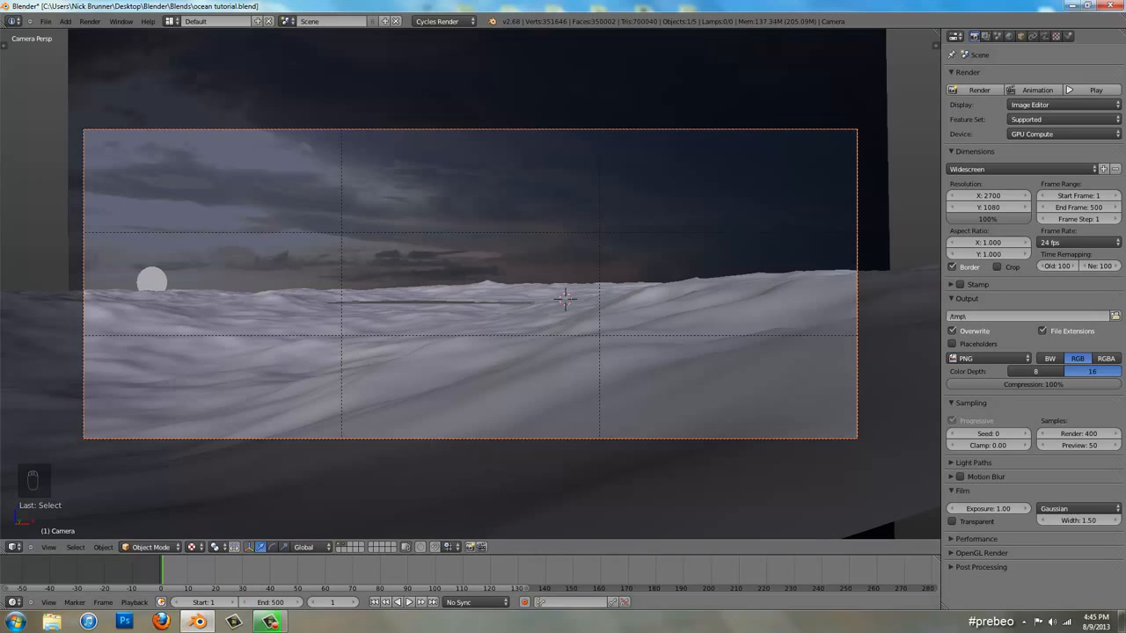
{"action": "scroll", "coordinate": [703, 573], "scroll_direction": "down", "scroll_amount": 4}
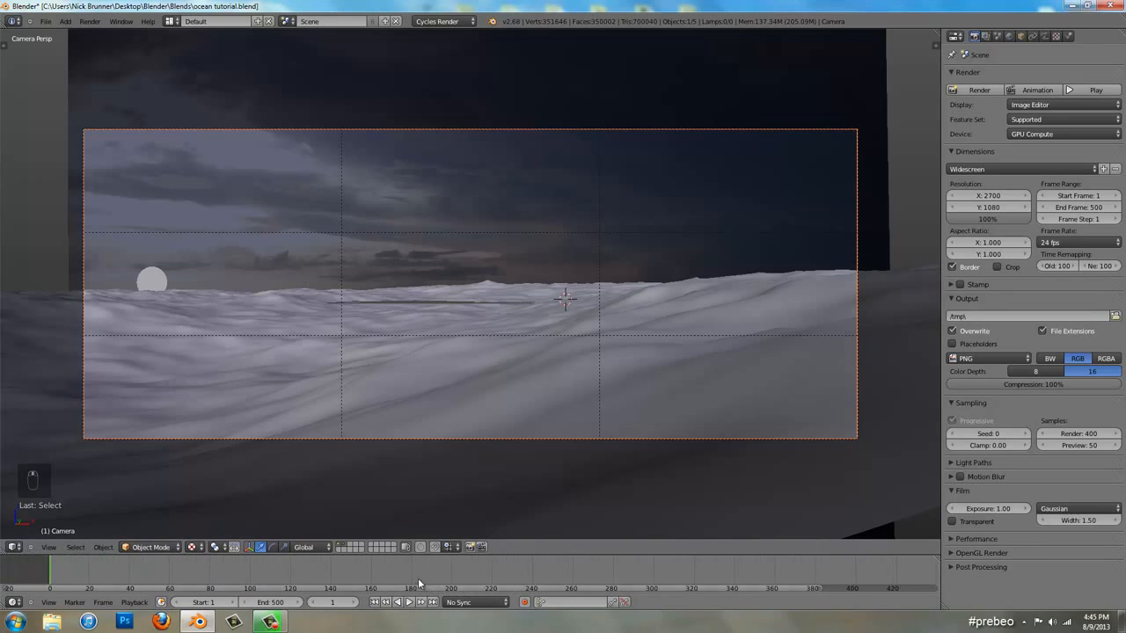
{"action": "scroll", "coordinate": [519, 569], "scroll_direction": "up", "scroll_amount": 7}
{"action": "middle_click_drag", "start_coordinate": [536, 578], "coordinate": [494, 564]}
{"action": "scroll", "coordinate": [493, 564], "scroll_direction": "down", "scroll_amount": 2}
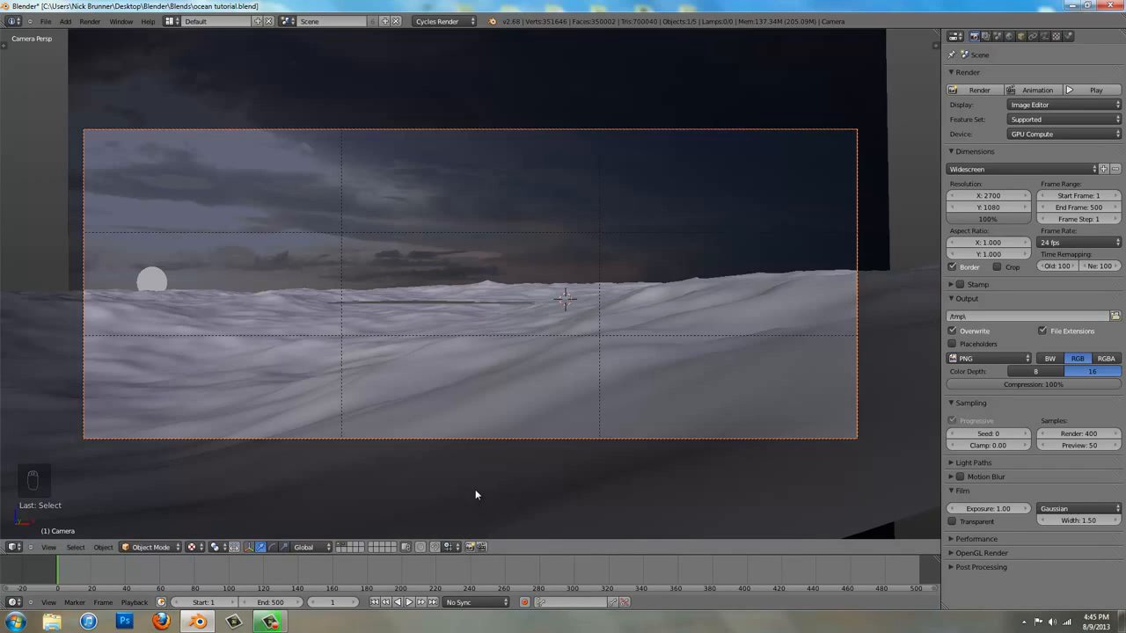
Tilt the camera downward with a trackball rotation so the horizon lies near the frame's upper third line
{"action": "key", "text": "r"}
{"action": "key", "text": "r"}
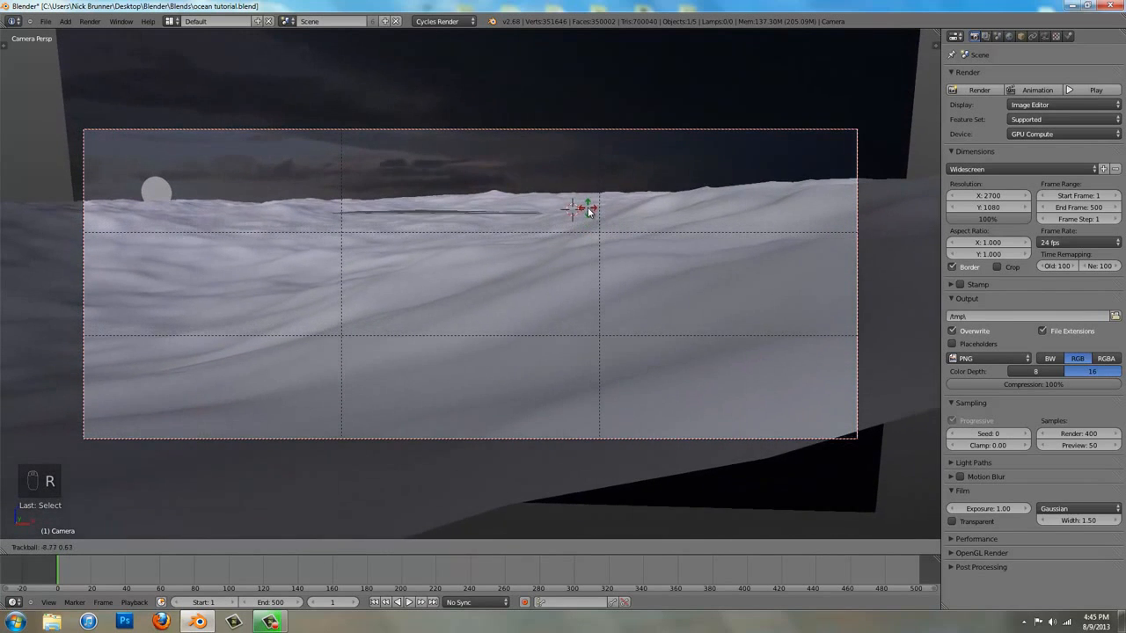
{"action": "left_click", "coordinate": [590, 249]}
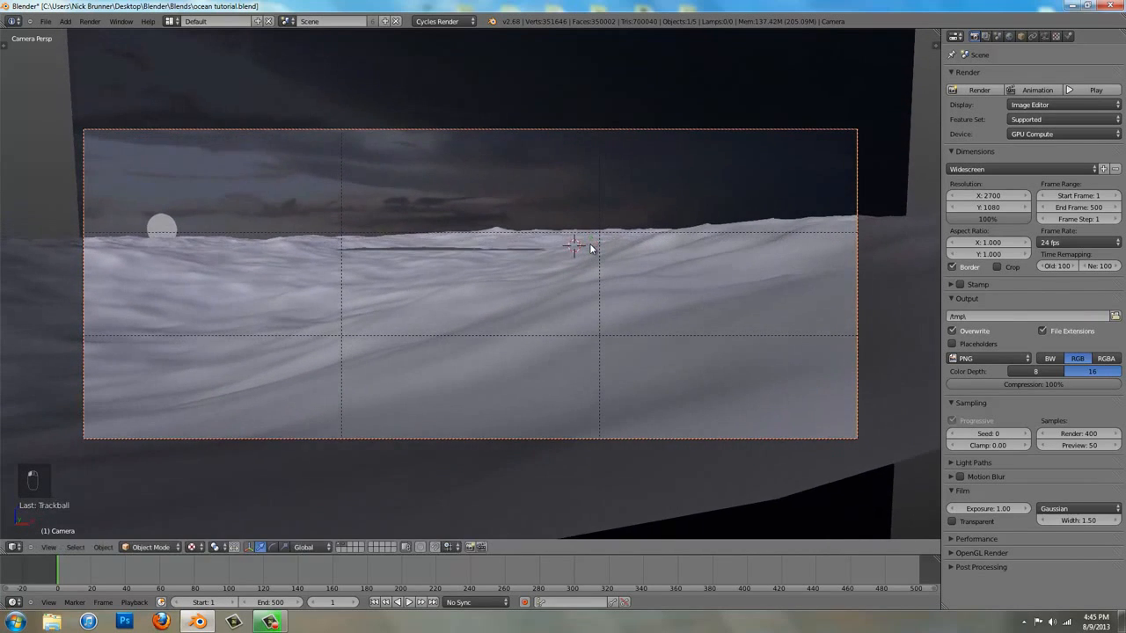
Raise the camera along the global Z axis by just over 1 unit
{"action": "key", "text": "g"}
{"action": "key", "text": "z"}
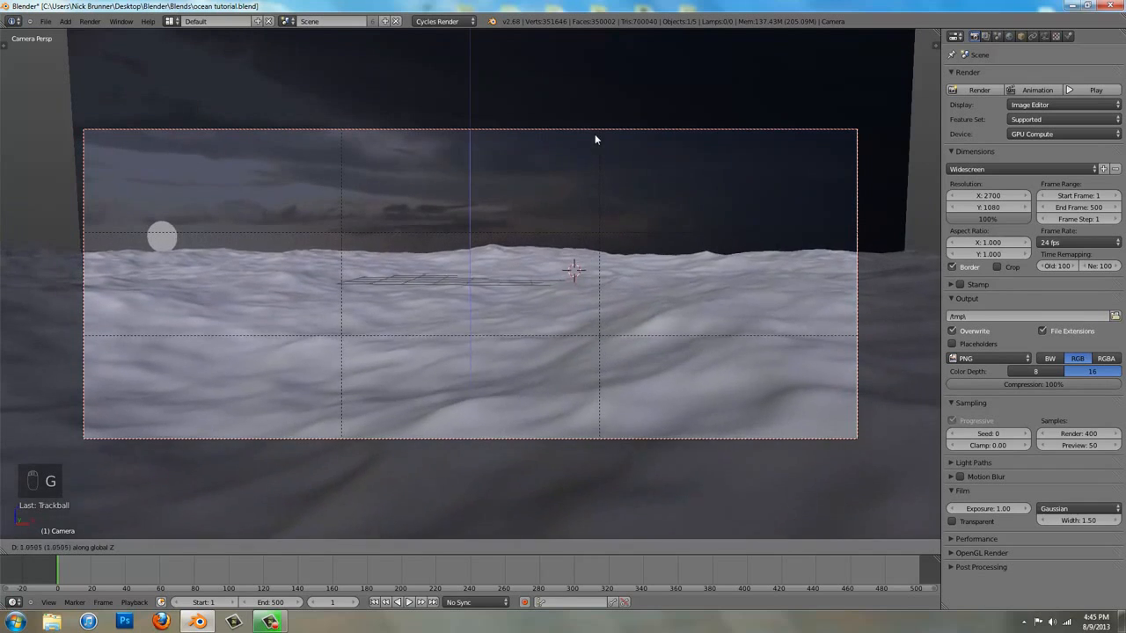
{"action": "left_click", "coordinate": [605, 132]}
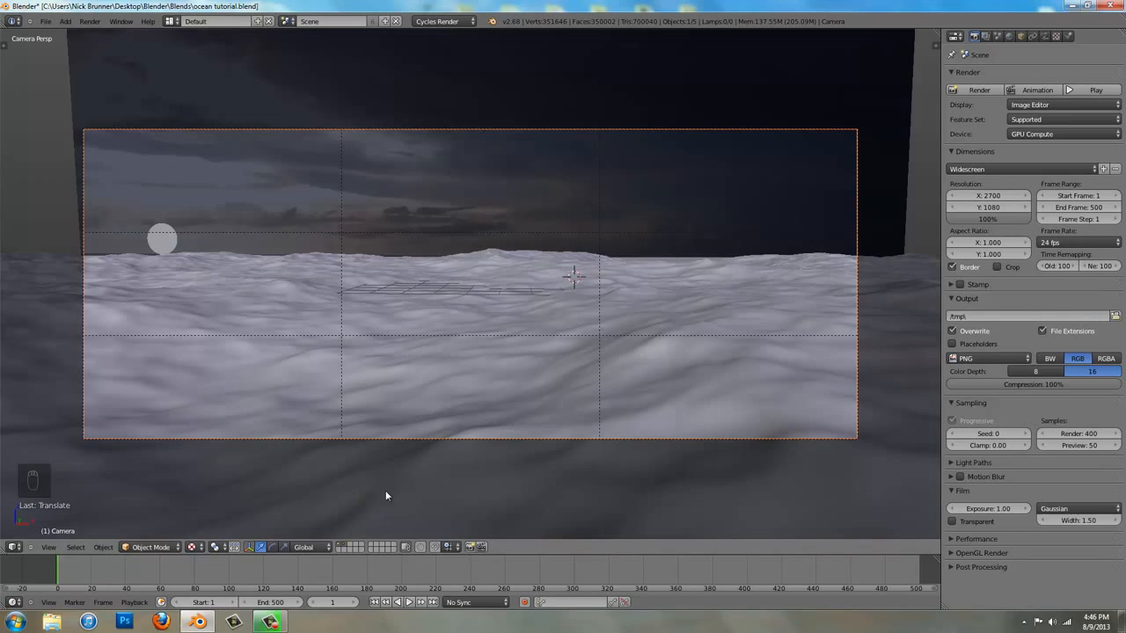
Tilt the camera downward about 7.7° with a trackball rotation and insert a LocRot keyframe at frame 1
{"action": "key", "text": "r"}
{"action": "key", "text": "r"}
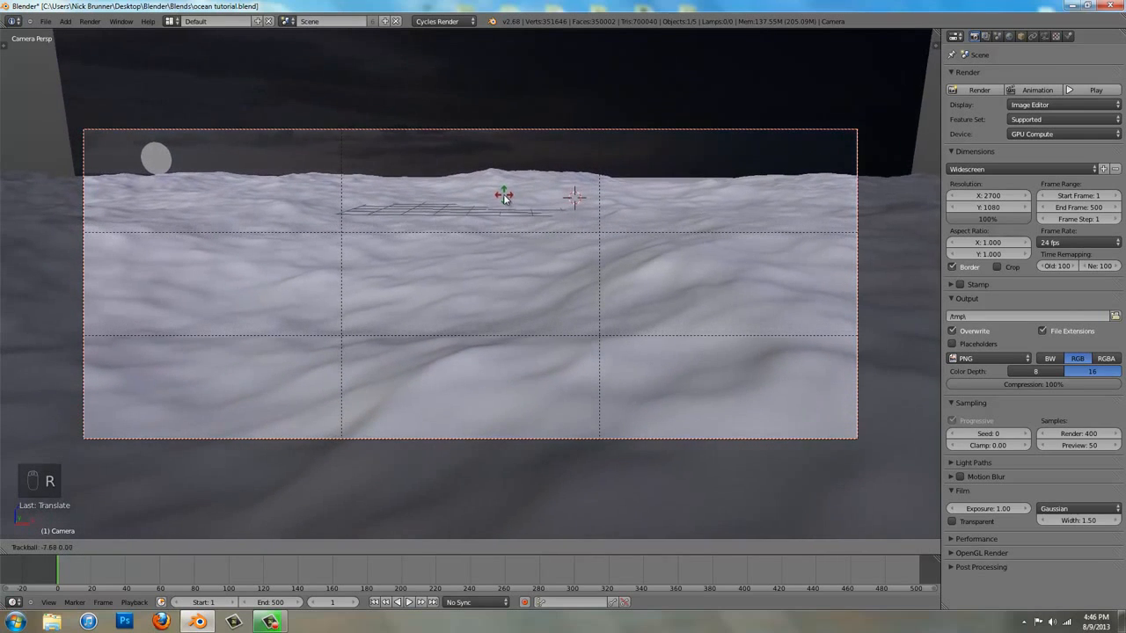
{"action": "left_click", "coordinate": [503, 194]}
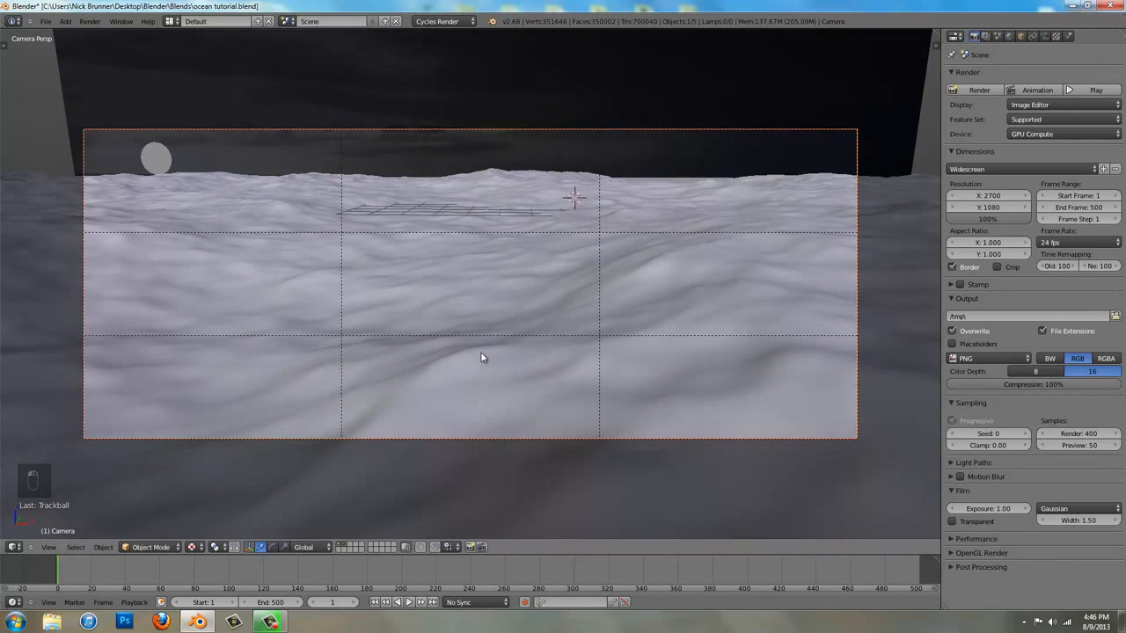
{"action": "key", "text": "i"}
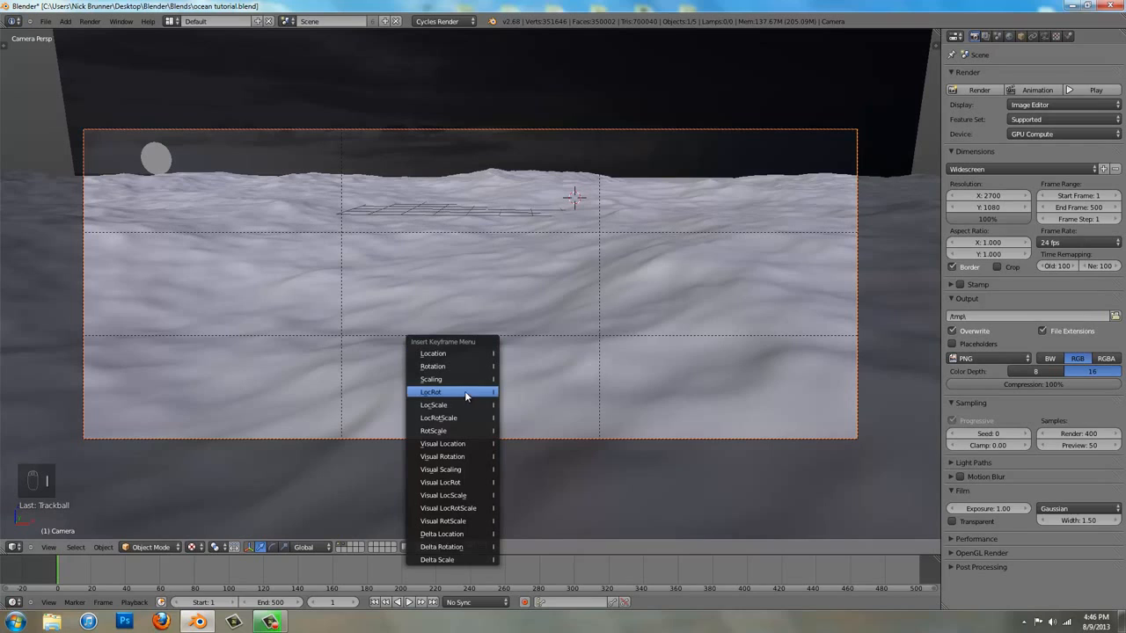
{"action": "left_click", "coordinate": [465, 392]}
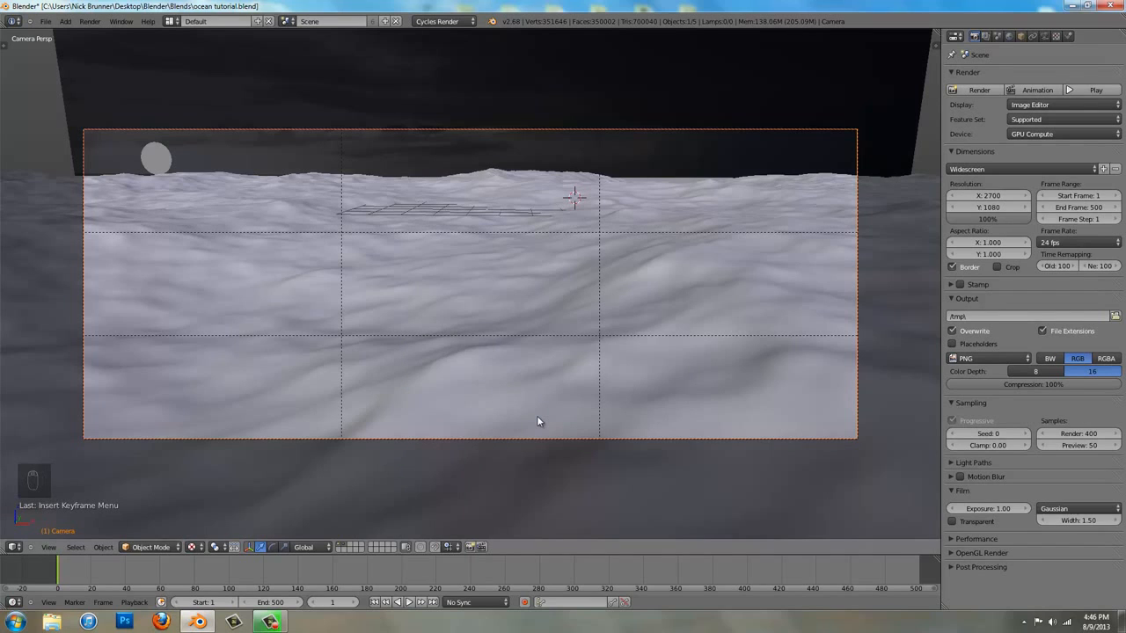
At frame 500, tilt the camera upward with a trackball rotation so the horizon lies just below the frame's middle
{"action": "key", "text": "shift+Right"}
{"action": "key", "text": "shift+Right"}
{"action": "key", "text": "shift+Right"}
{"action": "key", "text": "r"}
{"action": "key", "text": "r"}
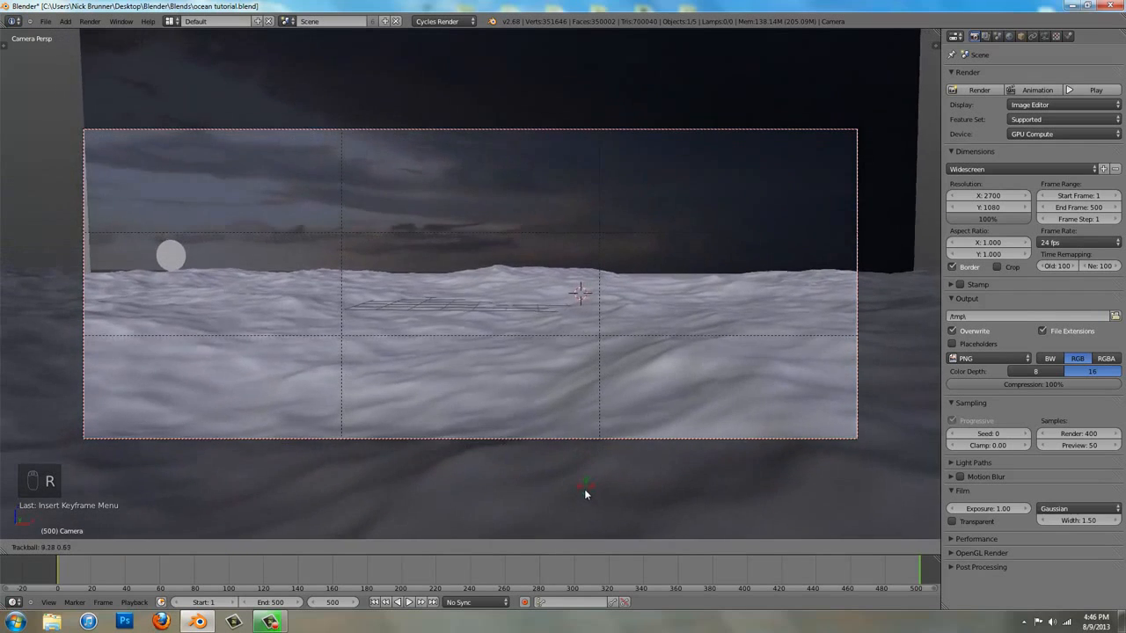
{"action": "left_click", "coordinate": [576, 510]}
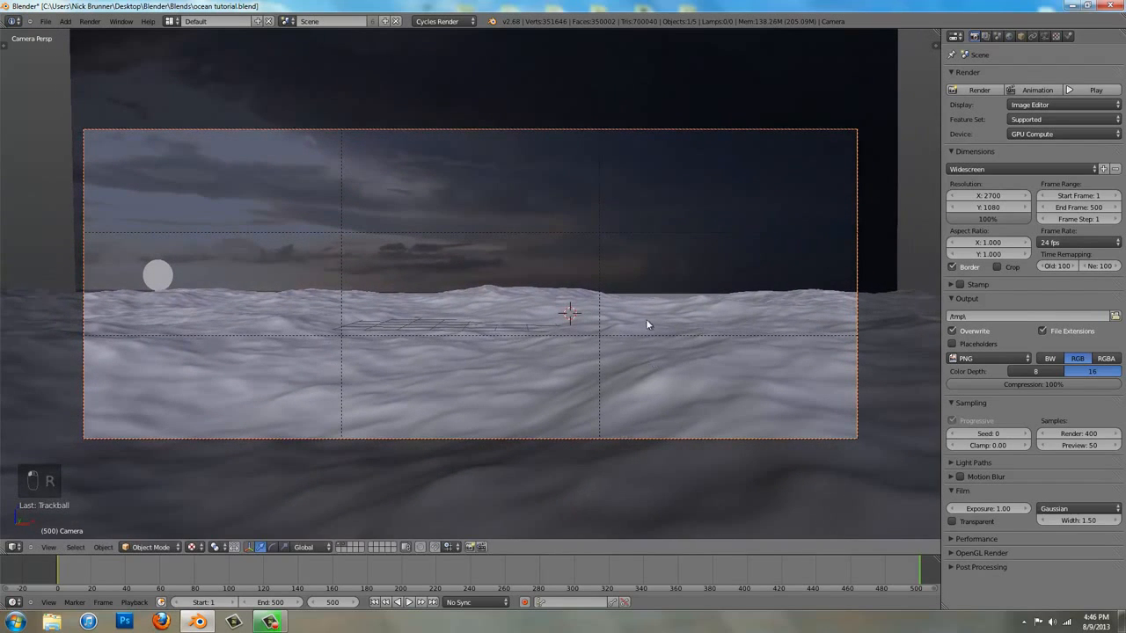
Move the camera forward about 1 unit along its local Z axis
{"action": "key", "text": "g"}
{"action": "key", "text": "z"}
{"action": "key", "text": "z"}
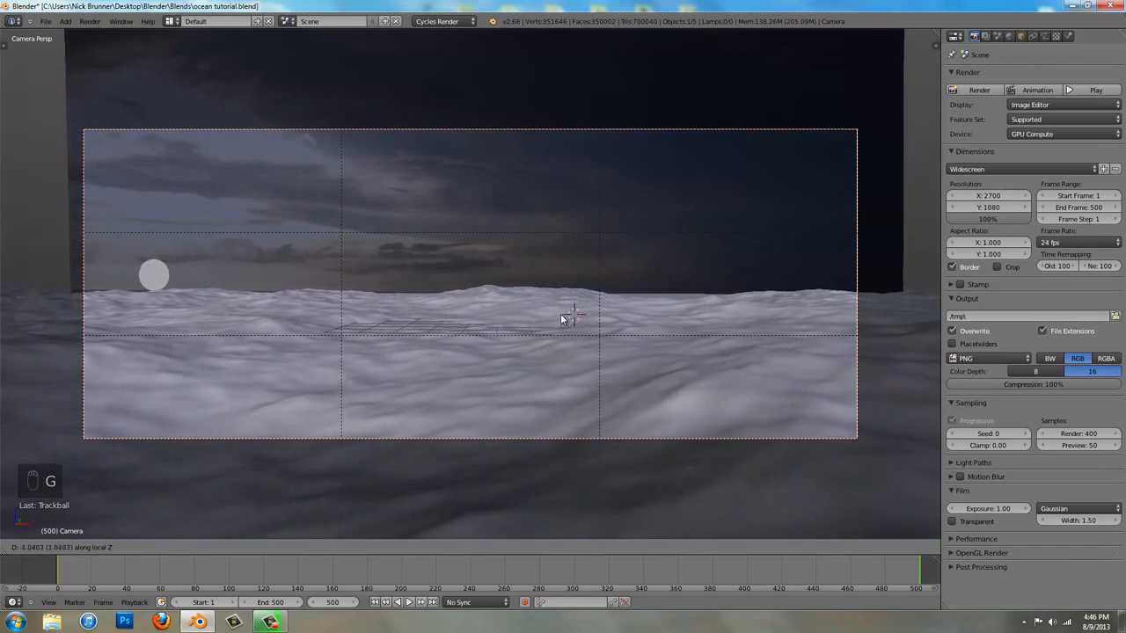
{"action": "left_click", "coordinate": [561, 312]}
Lower the camera about 0.7 unit along the global Z axis and insert a LocRot keyframe at frame 500
{"action": "key", "text": "g"}
{"action": "key", "text": "x"}
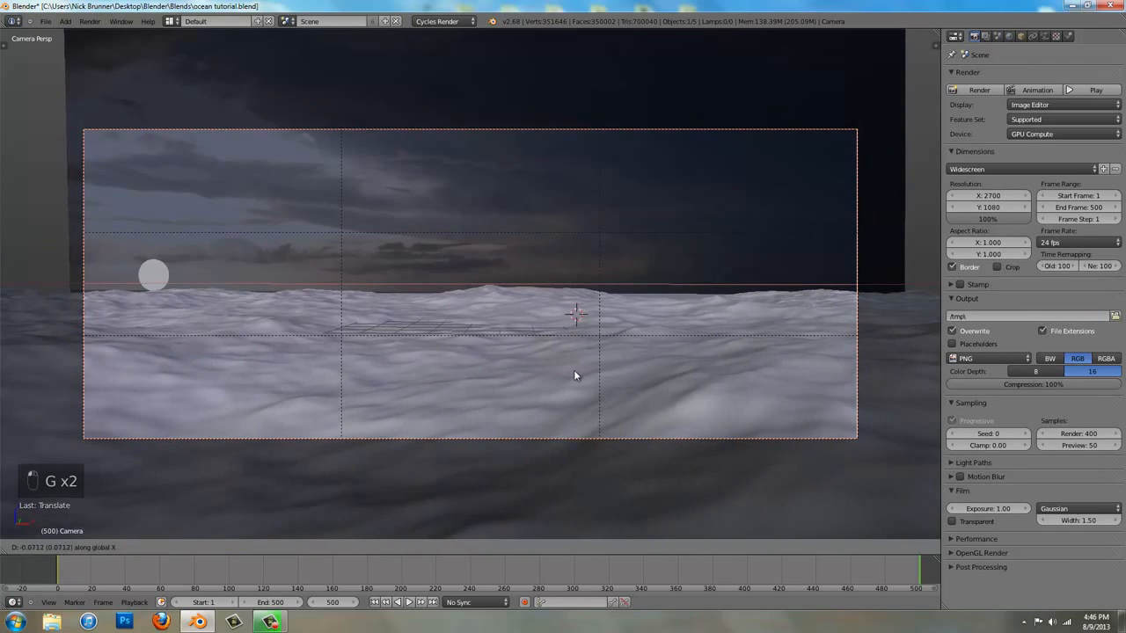
{"action": "key", "text": "z"}
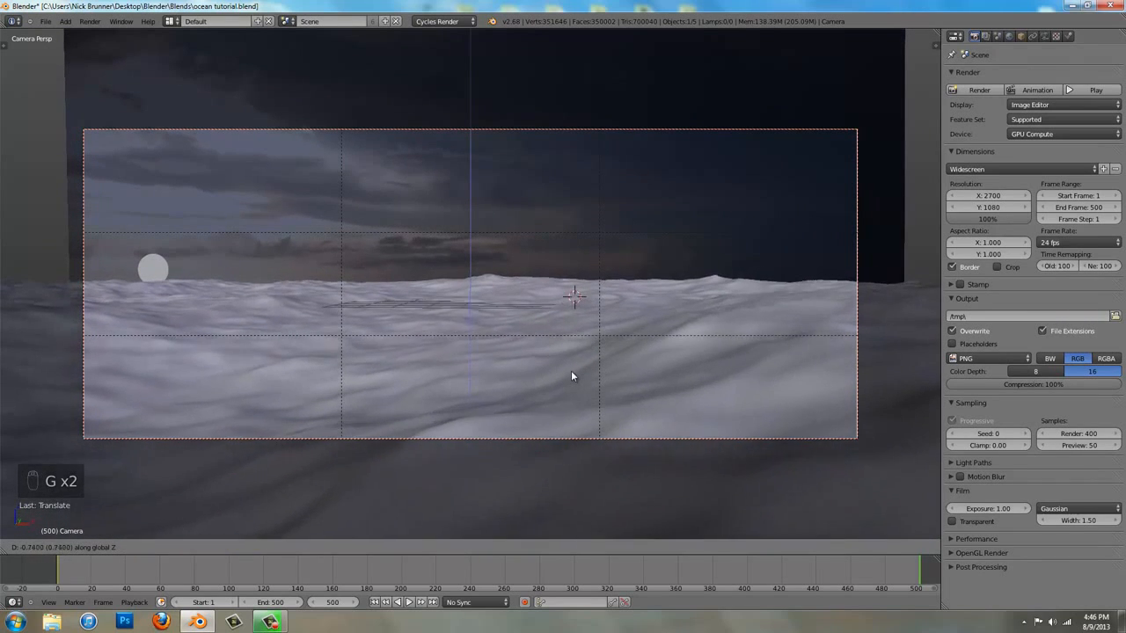
{"action": "left_click", "coordinate": [571, 366]}
{"action": "key", "text": "i"}
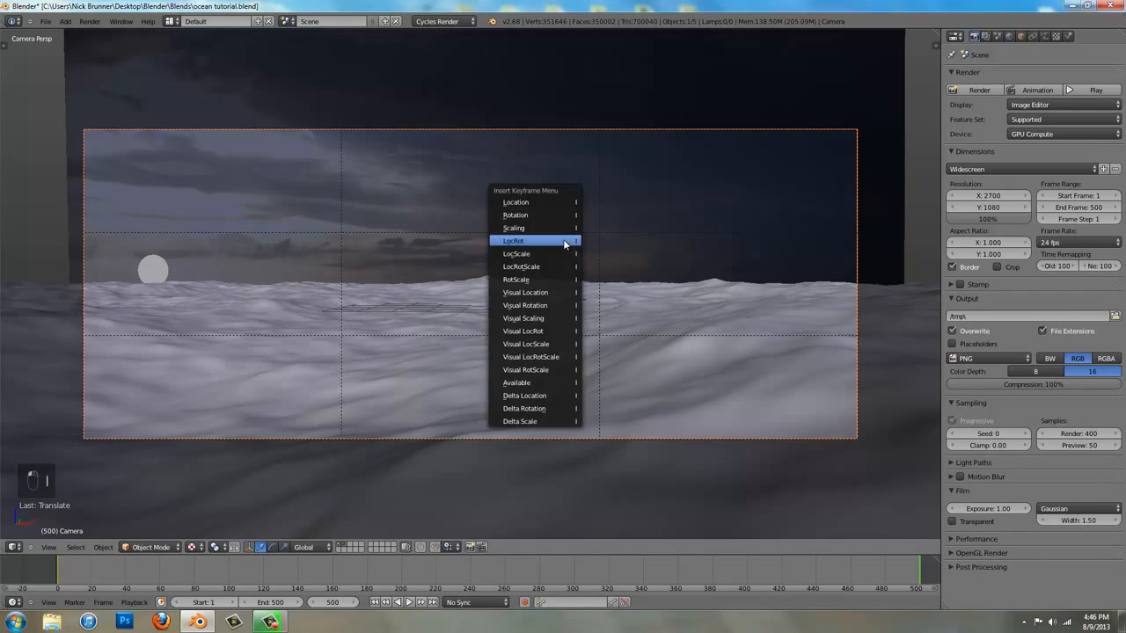
{"action": "left_click", "coordinate": [565, 241]}
Return the animation to its first frame, frame 1
{"action": "left_click", "coordinate": [63, 570]}
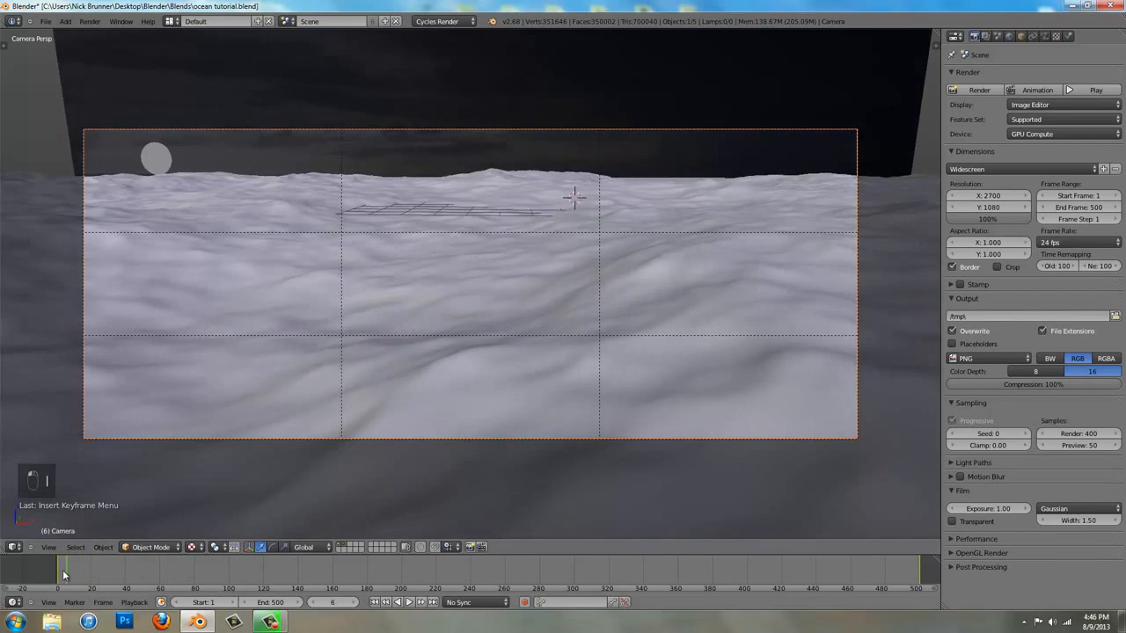
{"action": "mouse_move", "coordinate": [63, 571]}
{"action": "left_mouse_down"}
{"action": "mouse_move", "coordinate": [906, 606]}
{"action": "mouse_move", "coordinate": [58, 587]}
{"action": "left_mouse_up"}
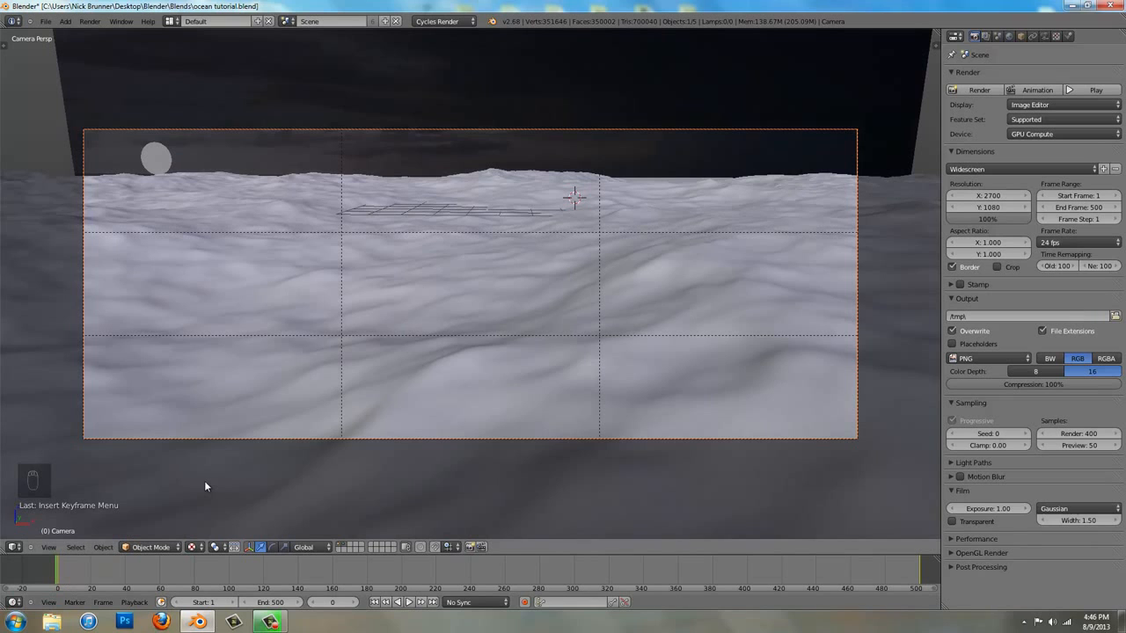
{"action": "key", "text": "shift+Left"}
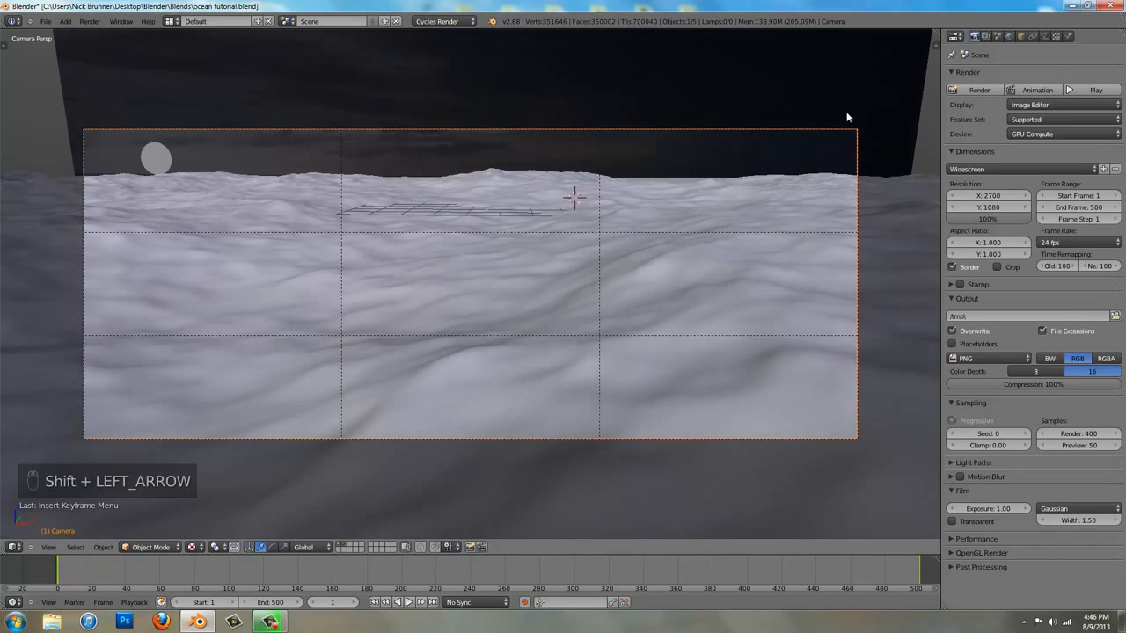
Split the 3D view vertically and turn the new area into a Graph Editor showing the camera's curves
{"action": "left_click_drag", "start_coordinate": [936, 33], "coordinate": [594, 98]}
{"action": "left_click", "coordinate": [607, 547]}
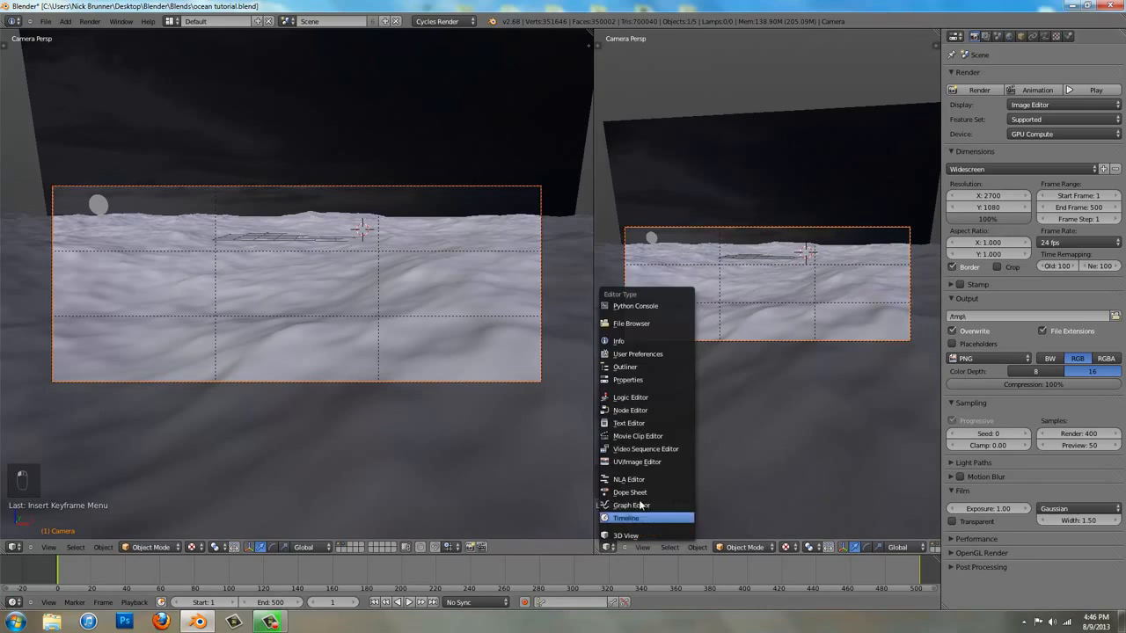
{"action": "left_click", "coordinate": [644, 506]}
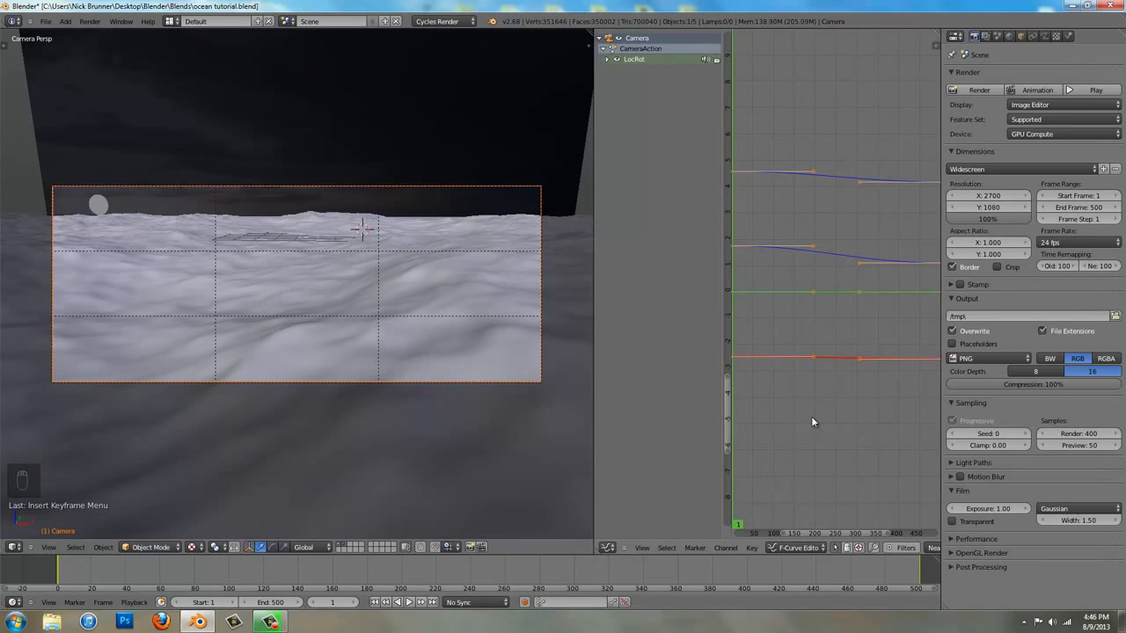
Set the handle type of the camera's keyframes to Vector so the motion curves run straight
{"action": "key", "text": "v"}
{"action": "key", "text": "v"}
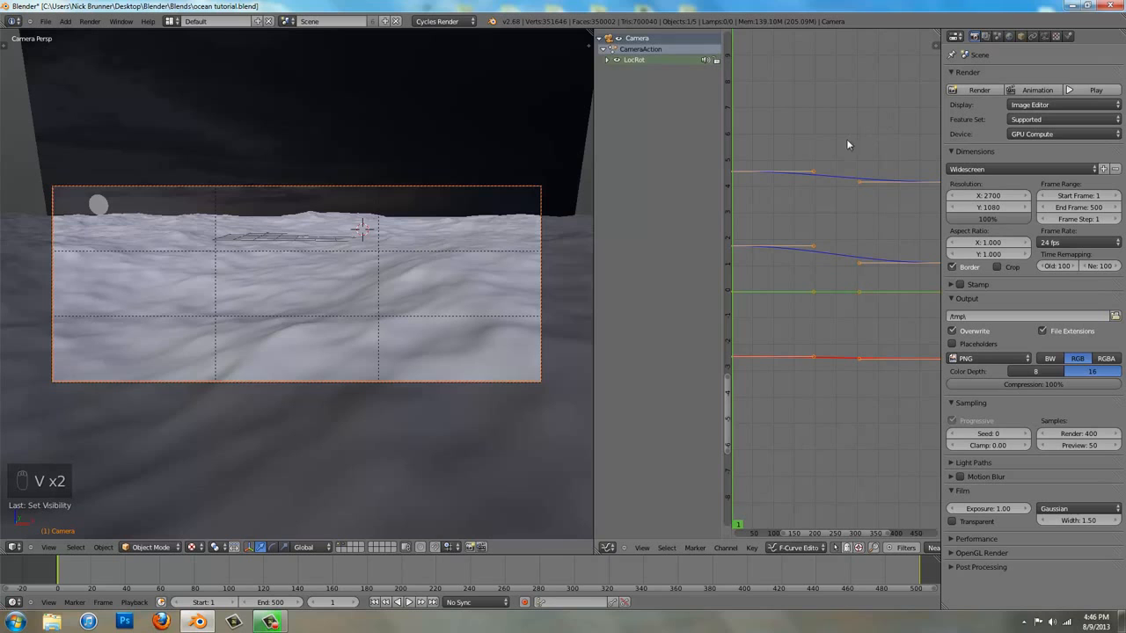
{"action": "key", "text": "v"}
{"action": "left_click", "coordinate": [820, 151]}
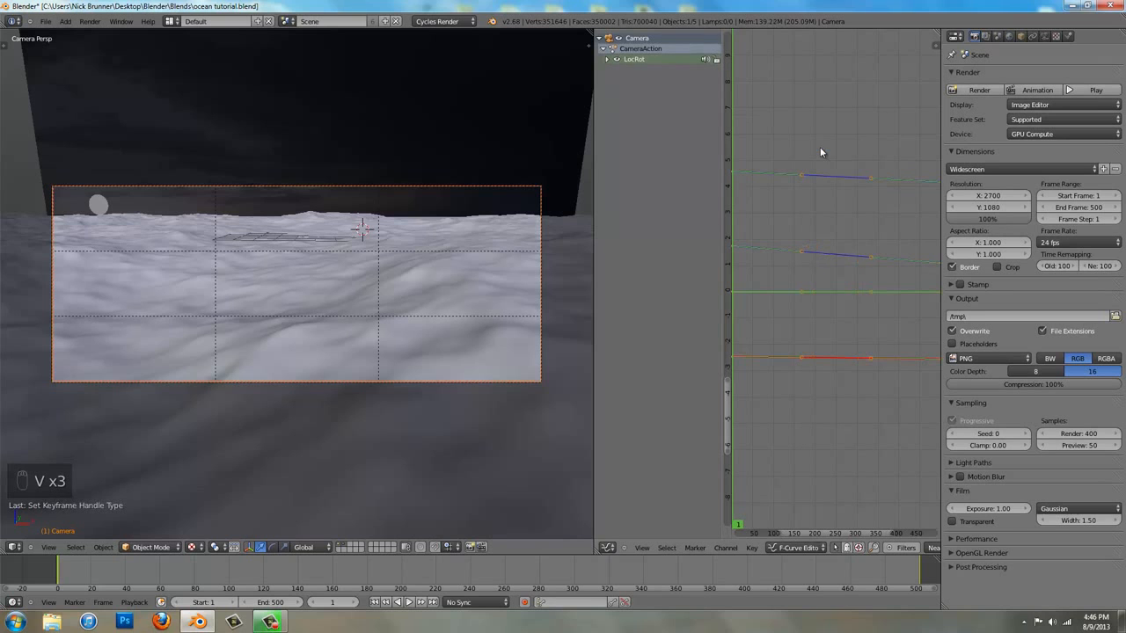
Restore the single wide camera view and play back the camera animation
{"action": "key", "text": "ctrl+Up"}
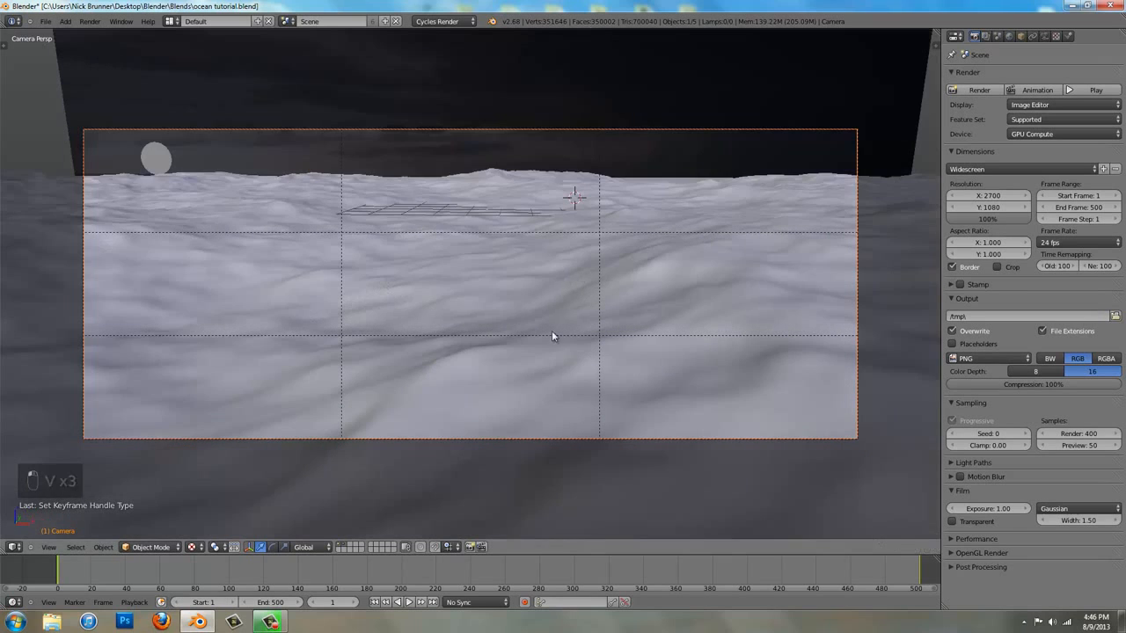
{"action": "key", "text": "alt+a"}
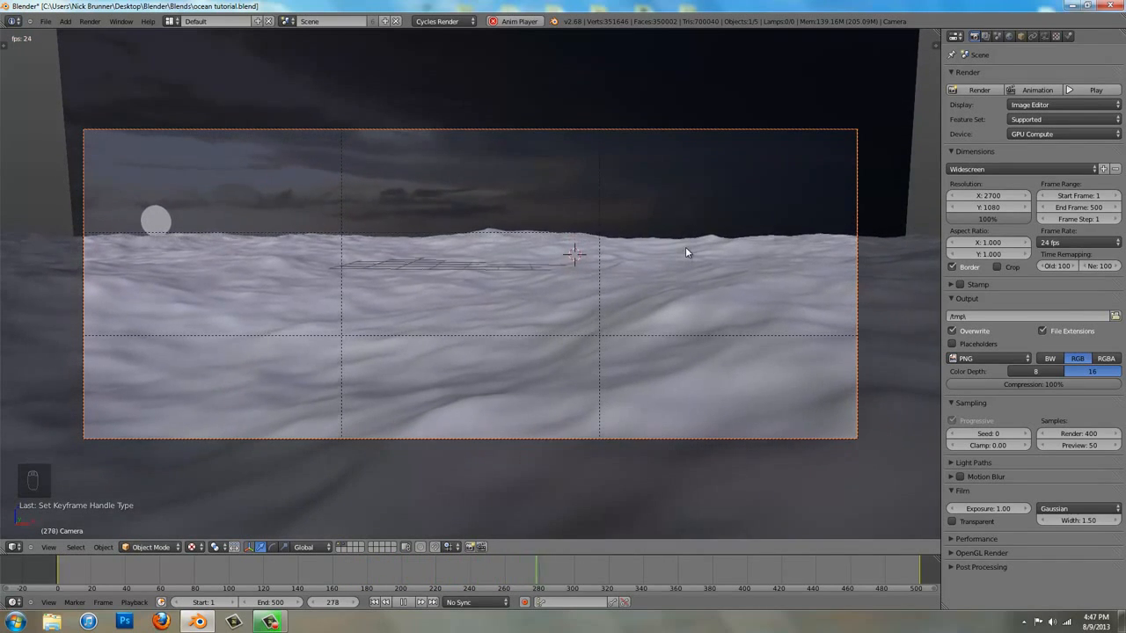
{"action": "key", "text": "alt+a"}
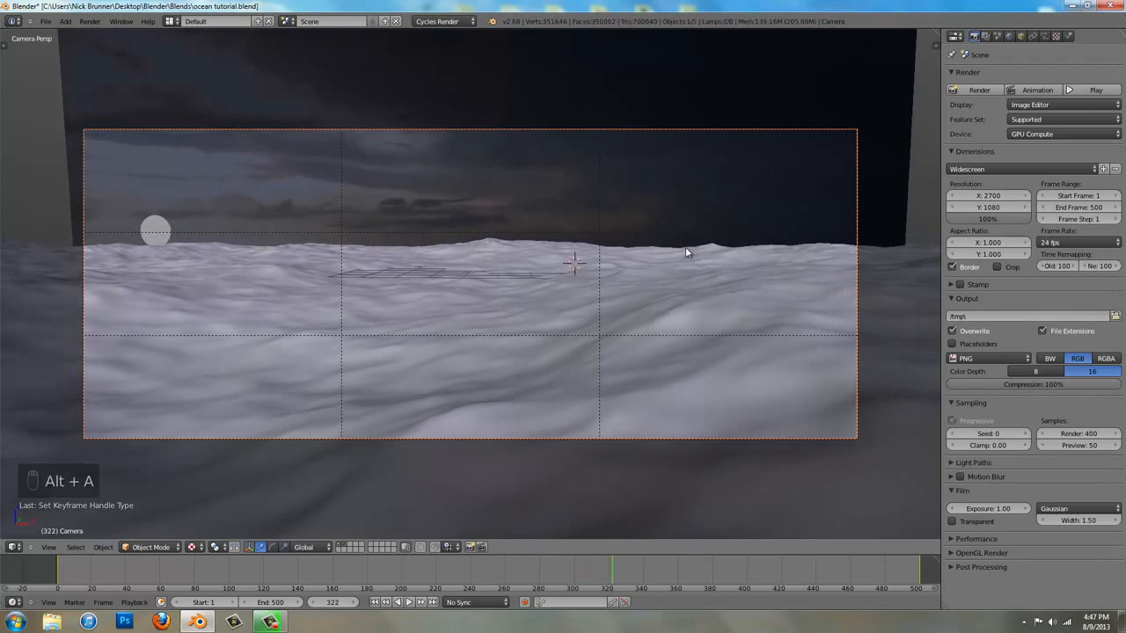
Select the wavy ocean object and keyframe its Ocean modifier's Time value of 1.00 at frame 1
{"action": "right_click", "coordinate": [705, 321]}
{"action": "key", "text": "shift+Left"}
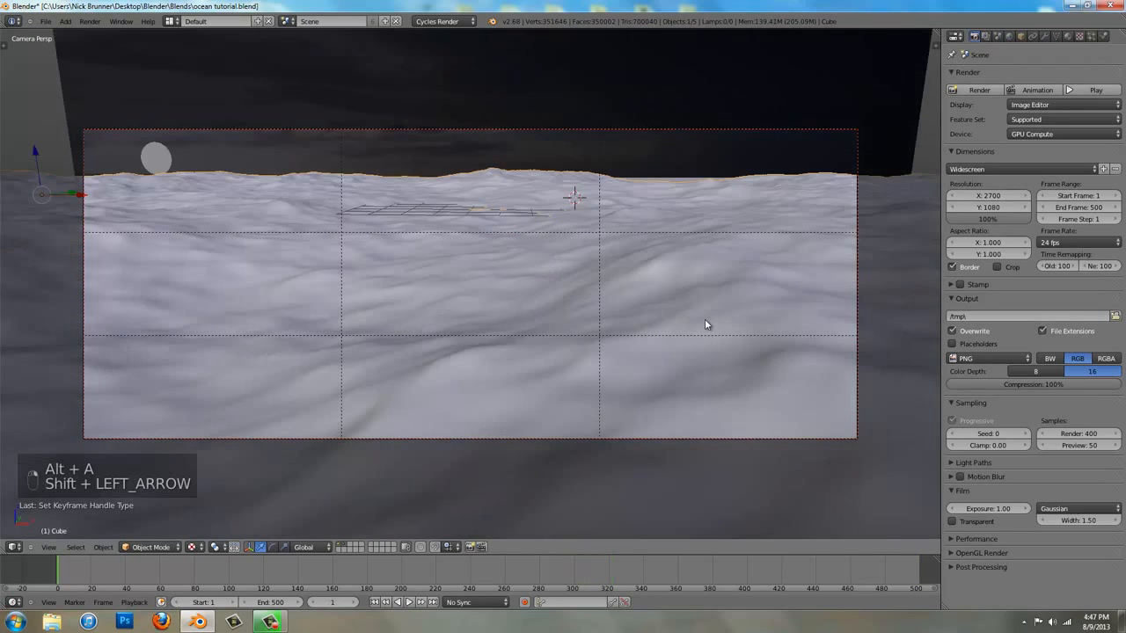
{"action": "left_click", "coordinate": [1043, 36]}
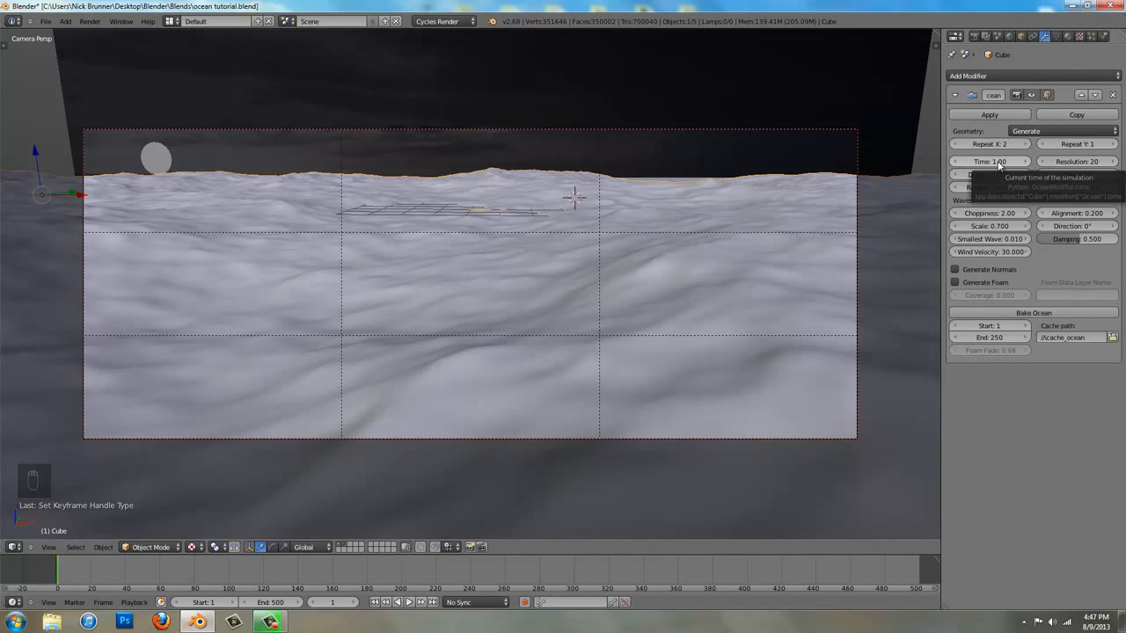
{"action": "key", "text": "i"}
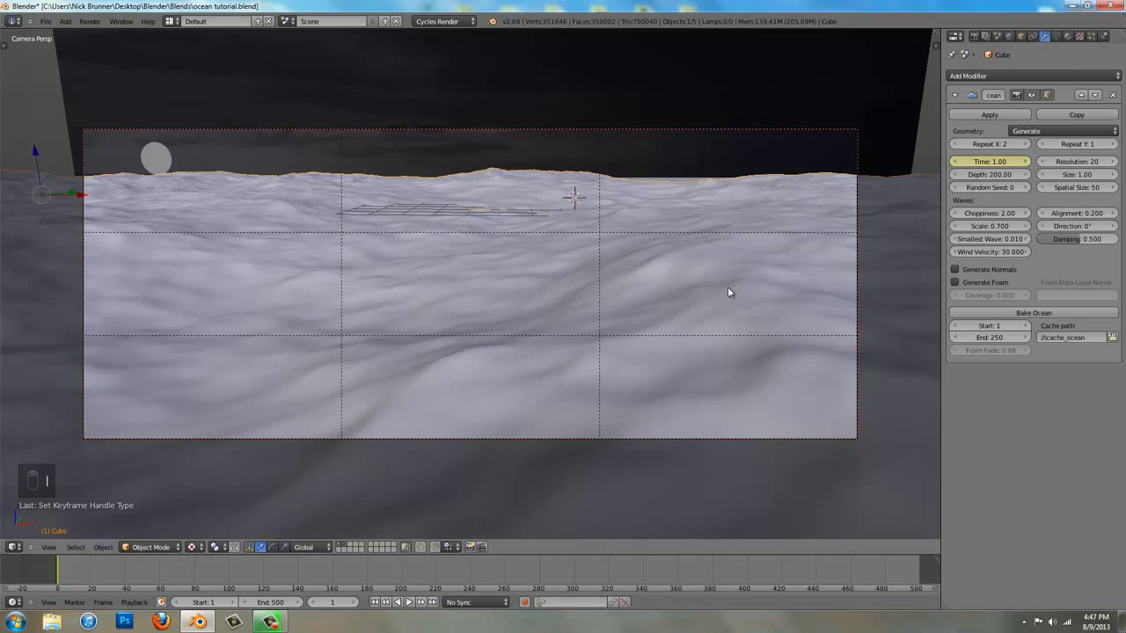
At frame 500, set the Ocean modifier's Time to 20 and keyframe it
{"action": "key", "text": "shift+Right"}
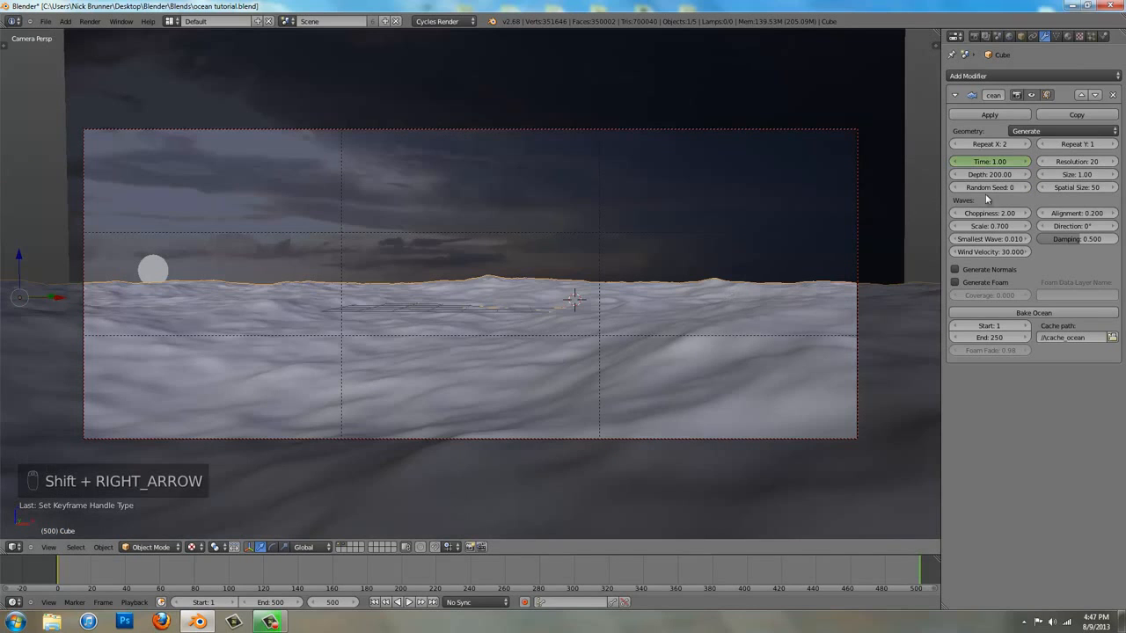
{"action": "left_click", "coordinate": [989, 161]}
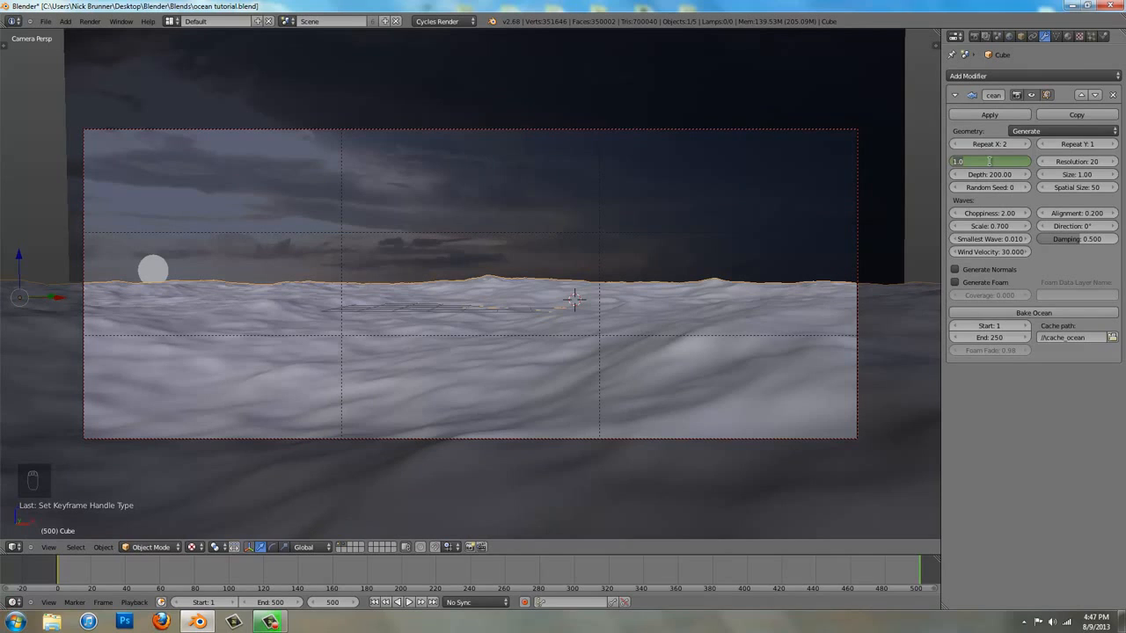
{"action": "key", "text": "Return"}
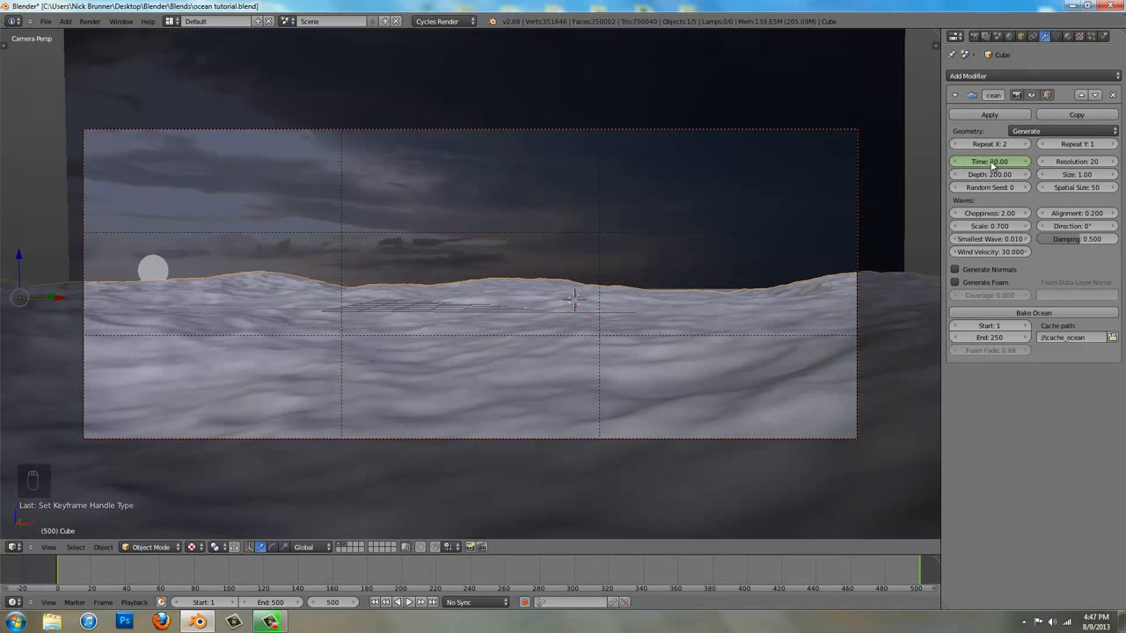
{"action": "key", "text": "i"}
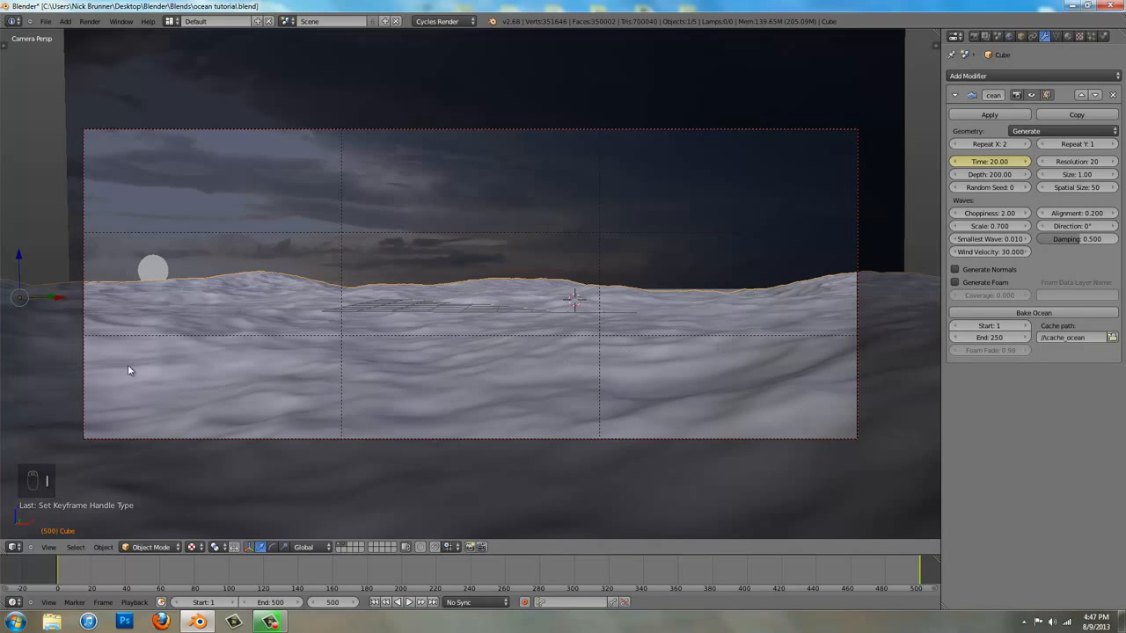
Scrub through the animation to check the wave motion, ending back at frame 1
{"action": "left_click_drag", "start_coordinate": [63, 580], "coordinate": [804, 573]}
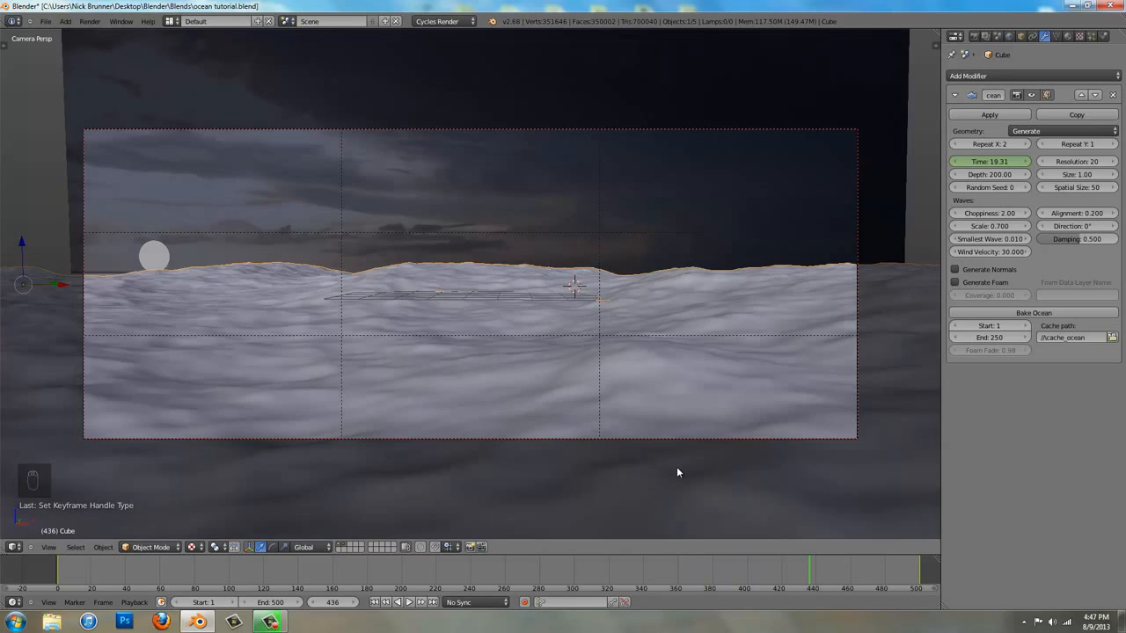
{"action": "key", "text": "shift+Left"}
Lower the sky backdrop plane by about 0.5 units along the global Z axis
{"action": "middle_click_drag", "start_coordinate": [666, 467], "coordinate": [631, 302]}
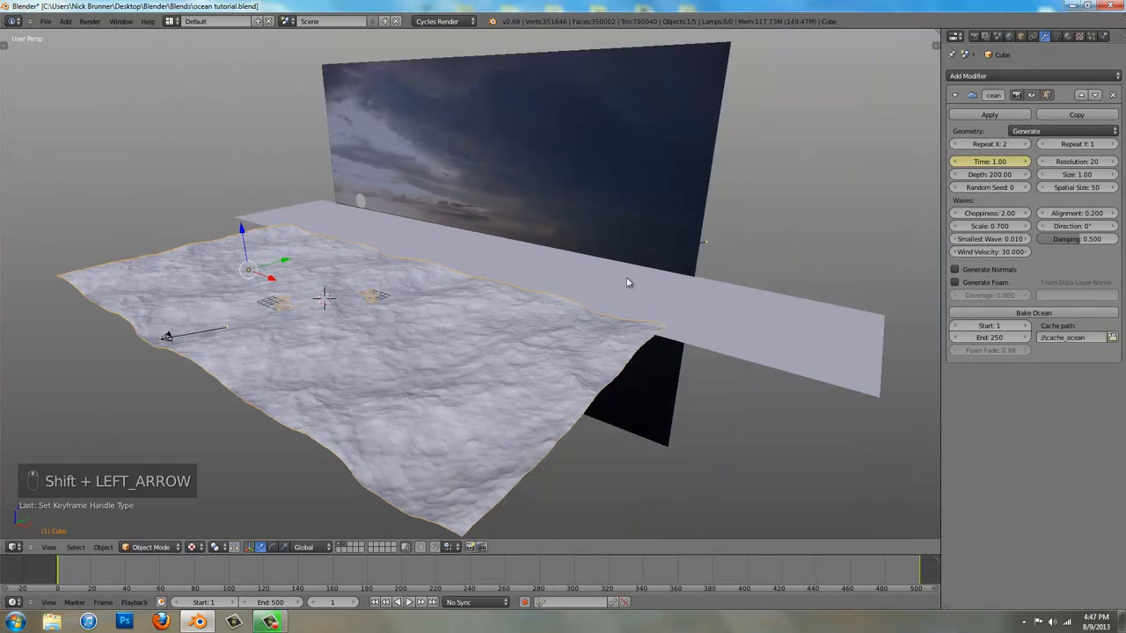
{"action": "right_click", "coordinate": [642, 285]}
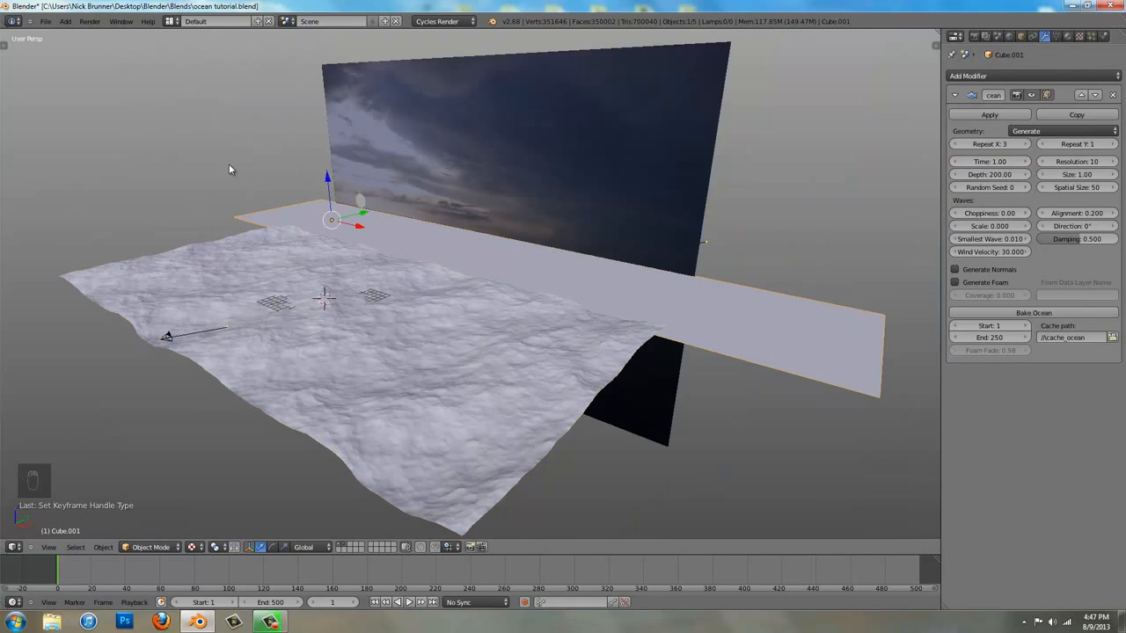
{"action": "scroll", "coordinate": [629, 283], "scroll_direction": "up", "scroll_amount": 6}
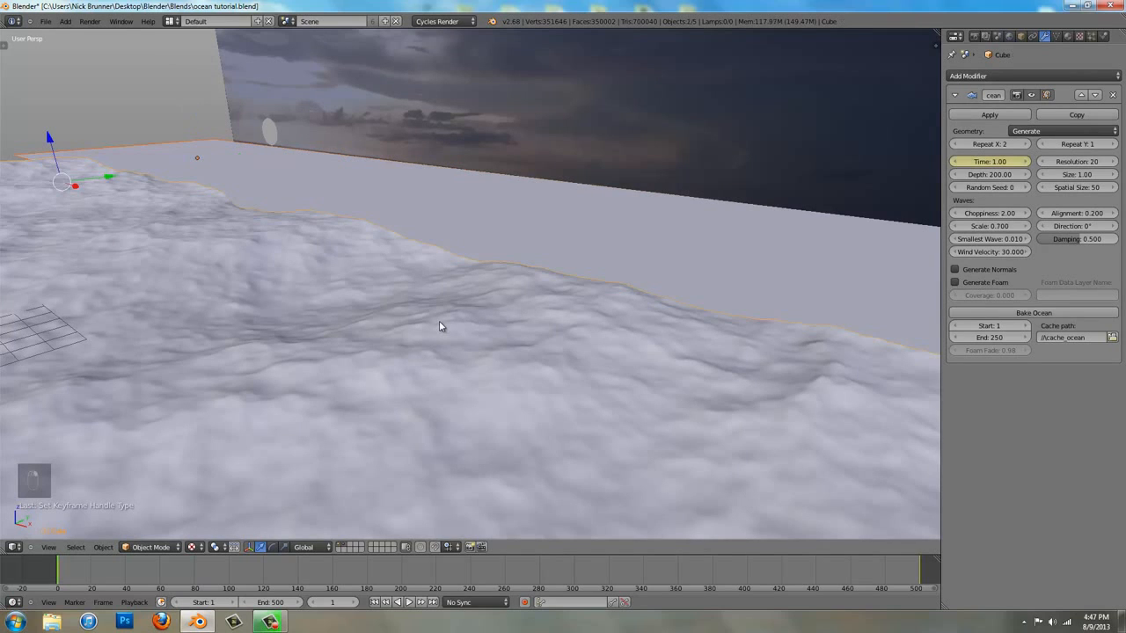
{"action": "right_click", "coordinate": [415, 117]}
{"action": "key", "text": "g"}
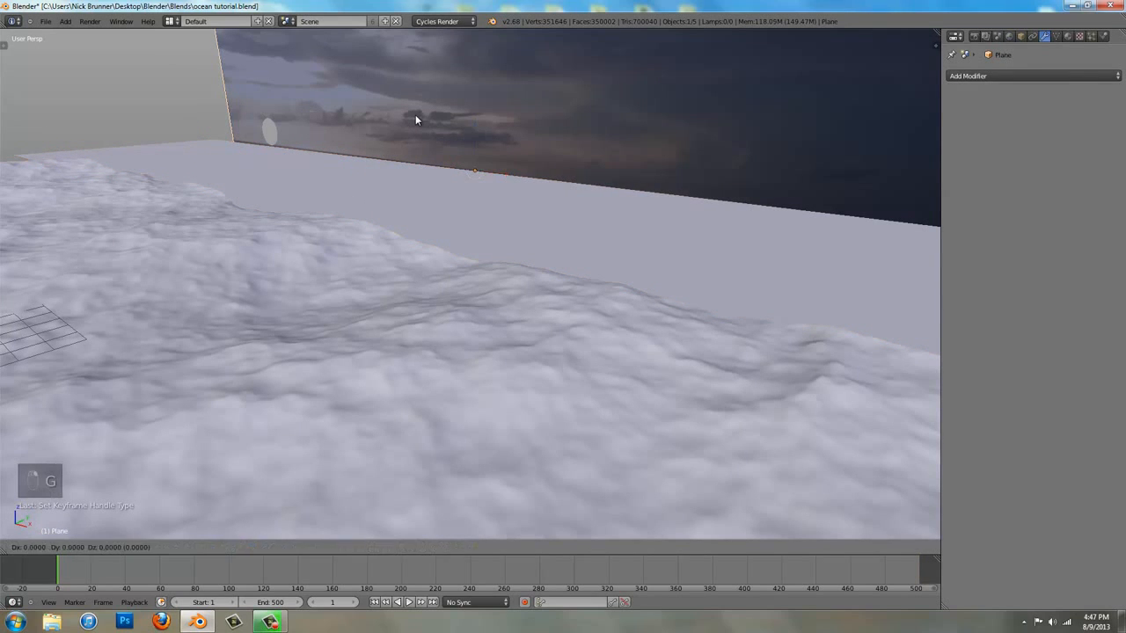
{"action": "key", "text": "z"}
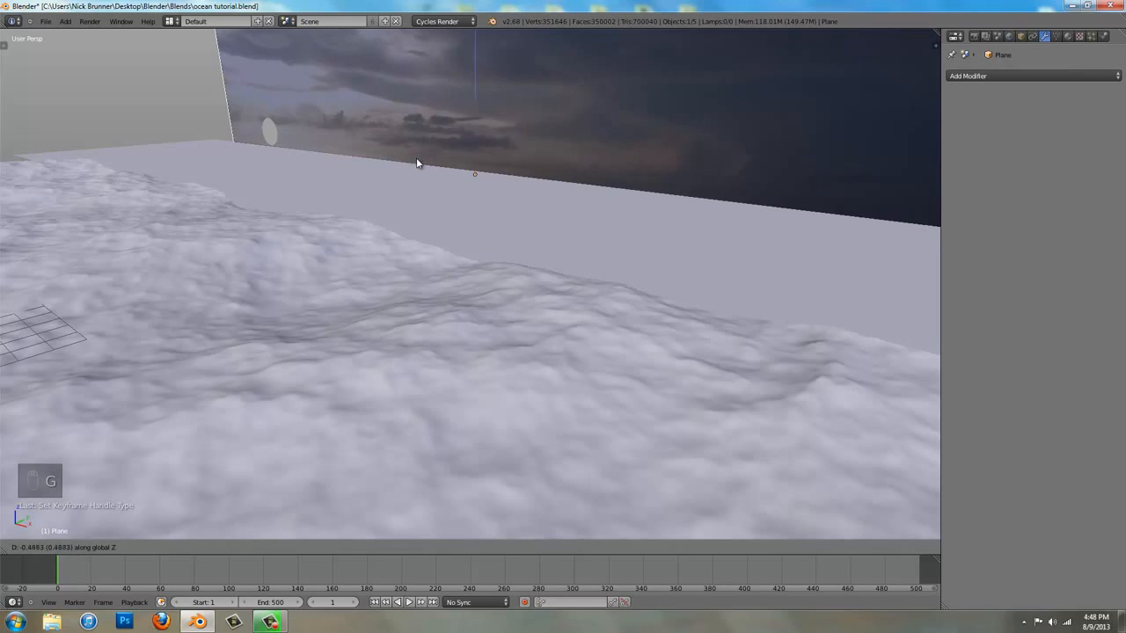
{"action": "left_click", "coordinate": [415, 161]}
Return to the camera view, select the camera and save the blend file
{"action": "key", "text": "KP_0"}
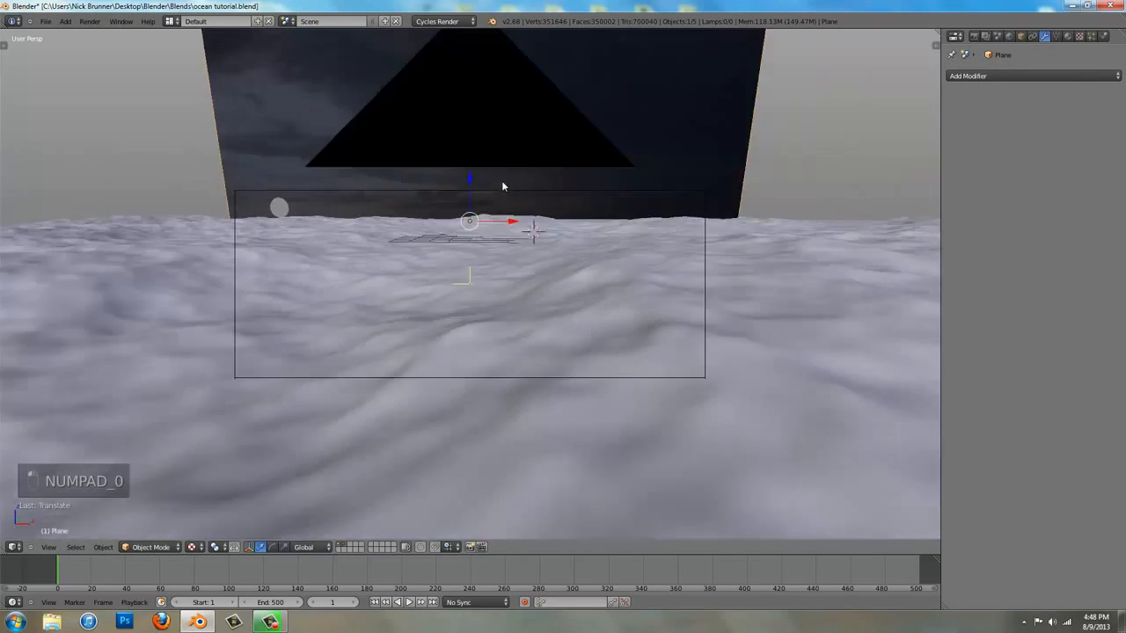
{"action": "right_click", "coordinate": [478, 130]}
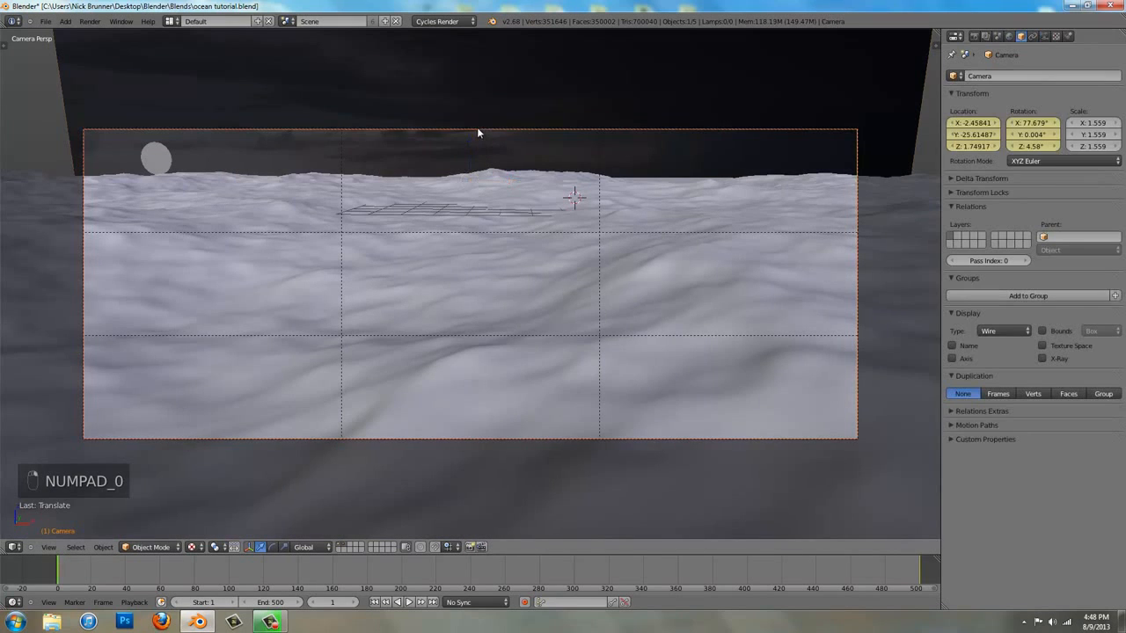
{"action": "key", "text": "ctrl+s"}
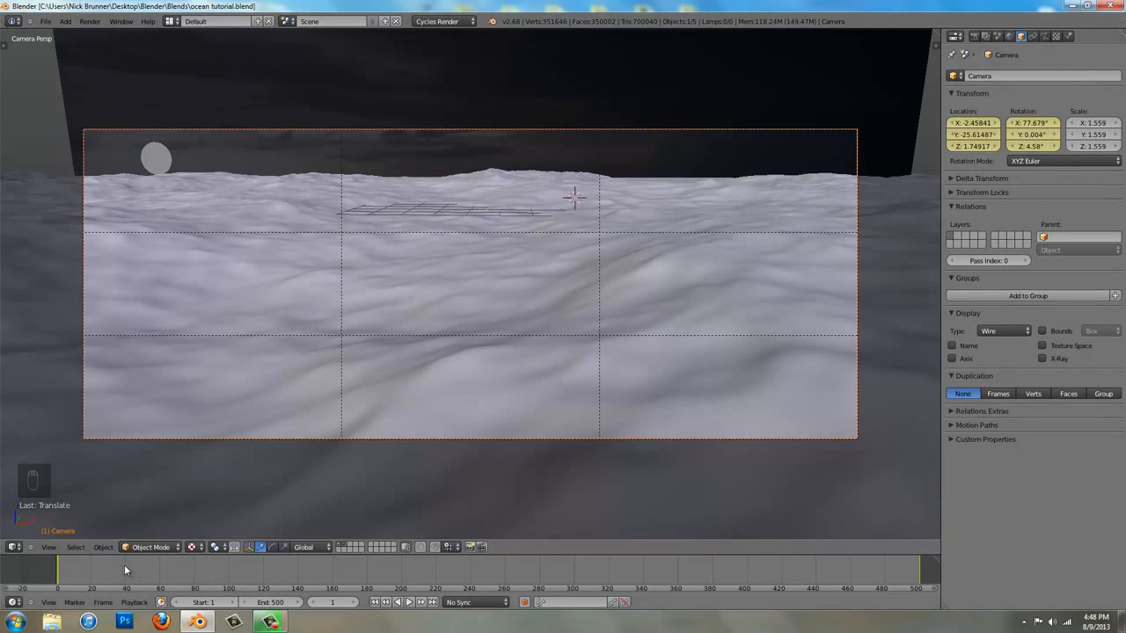
Replace the 3D view with an image editor and display the Viewer Node image in it
{"action": "left_click", "coordinate": [13, 548]}
{"action": "left_click", "coordinate": [57, 464]}
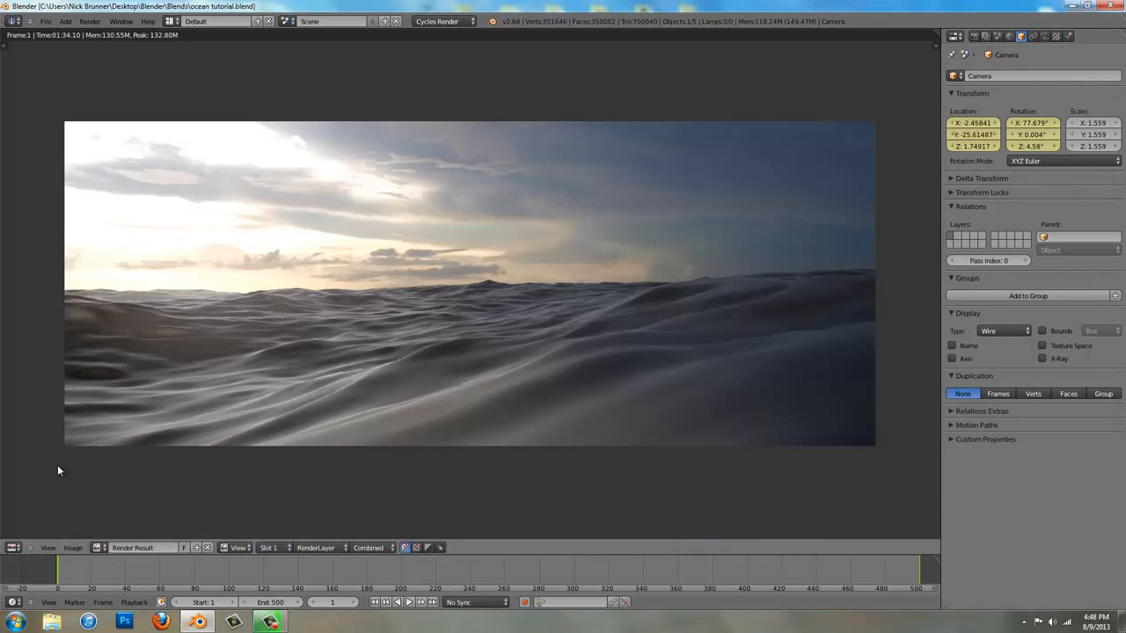
{"action": "left_click", "coordinate": [100, 547]}
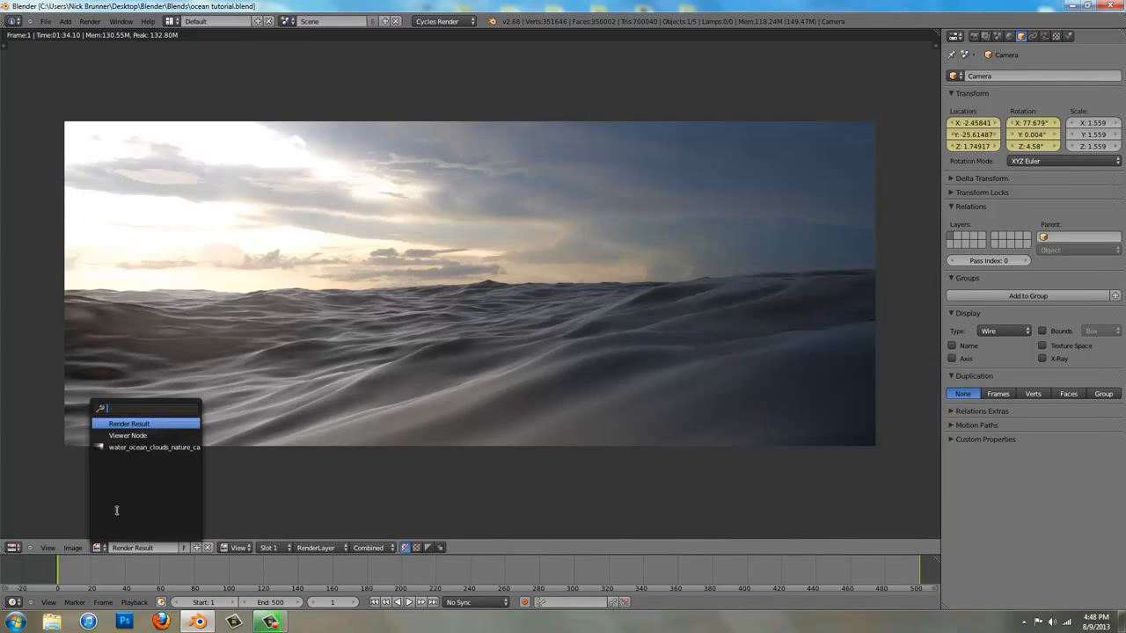
{"action": "left_click", "coordinate": [141, 443]}
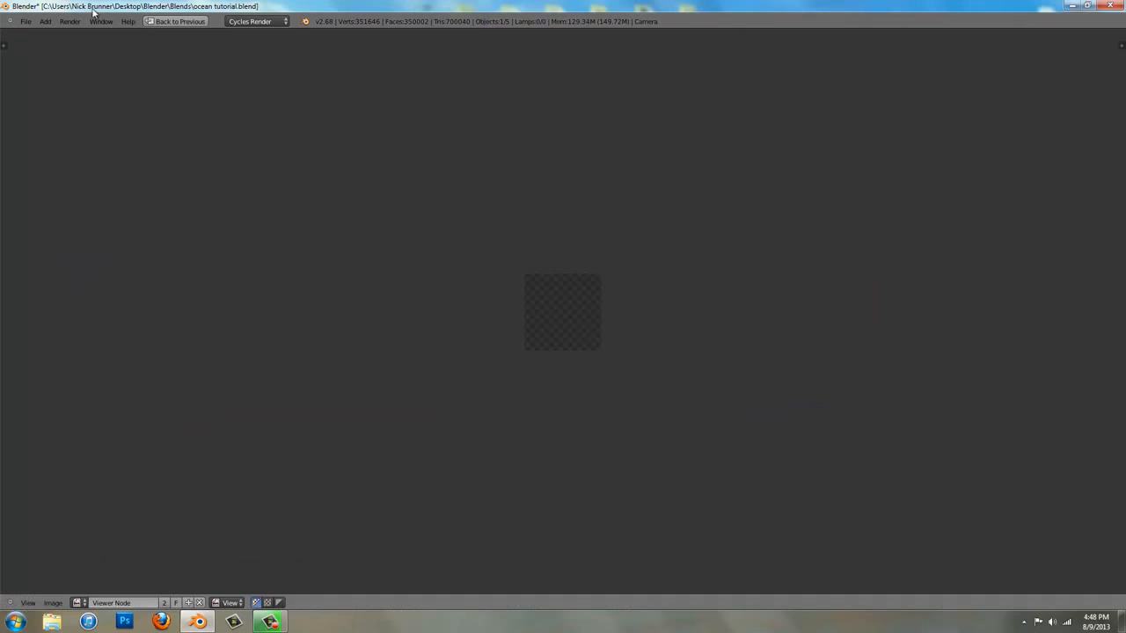
In the Compositing layout, refresh the Viewer node's output and inspect the composited ocean image in a maximized image editor
{"action": "left_click", "coordinate": [170, 21]}
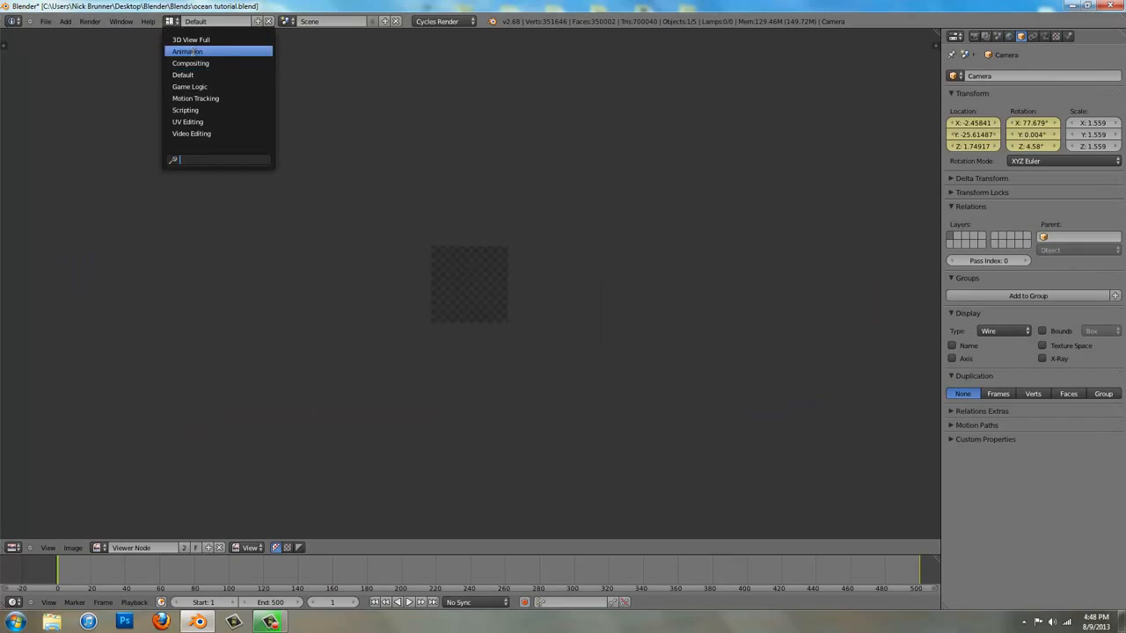
{"action": "left_click", "coordinate": [199, 63]}
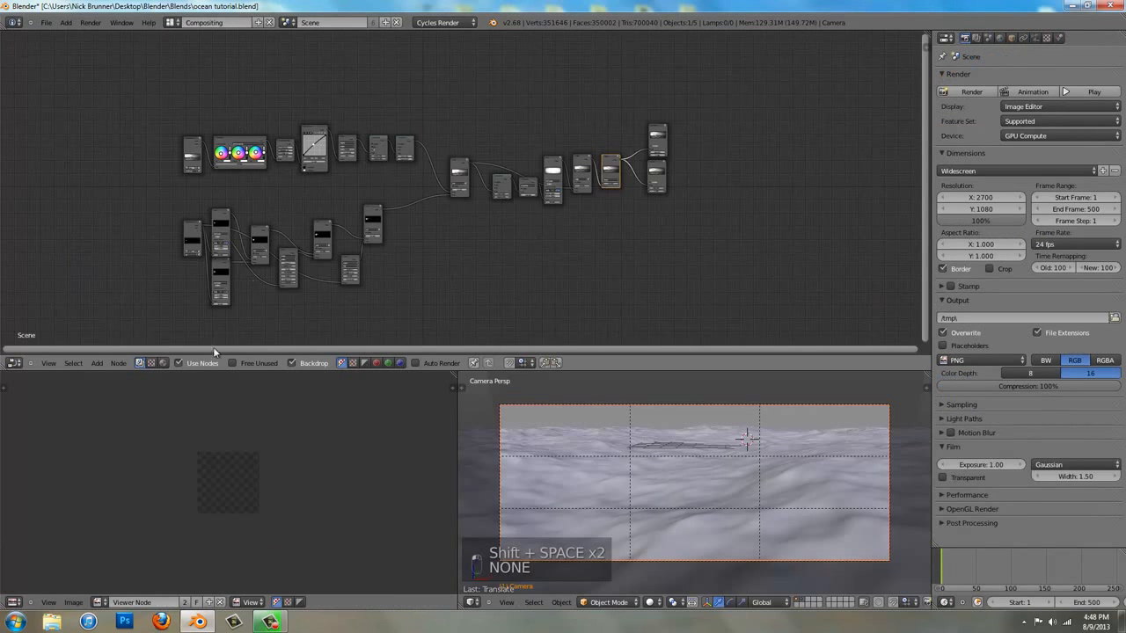
{"action": "left_click", "coordinate": [654, 174]}
{"action": "left_click", "coordinate": [612, 172]}
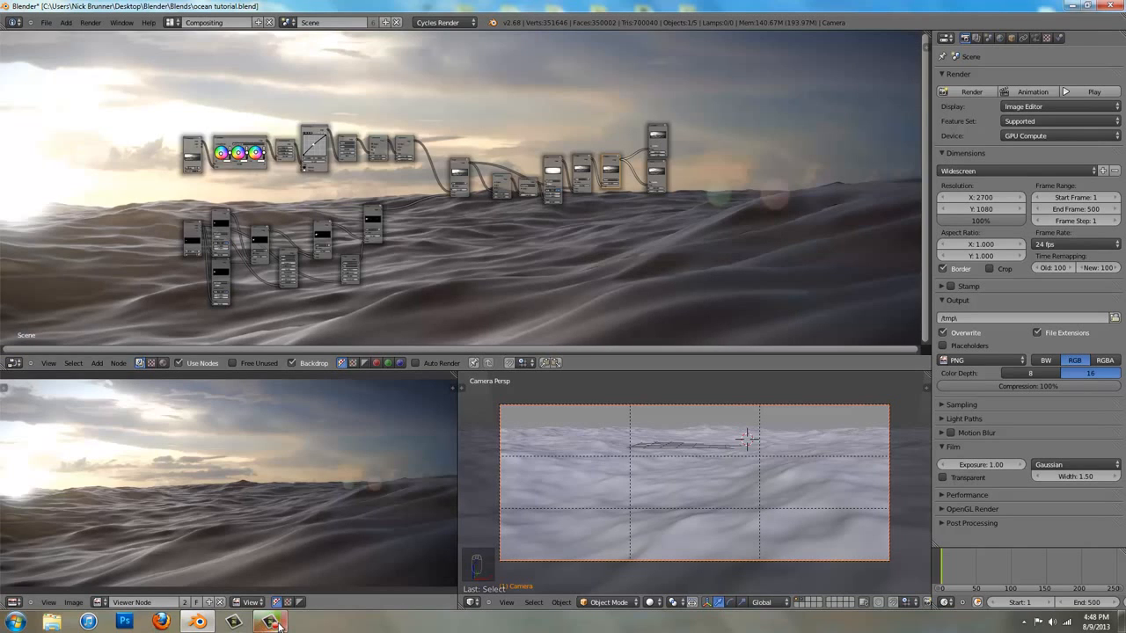
{"action": "key", "text": "ctrl+Up"}
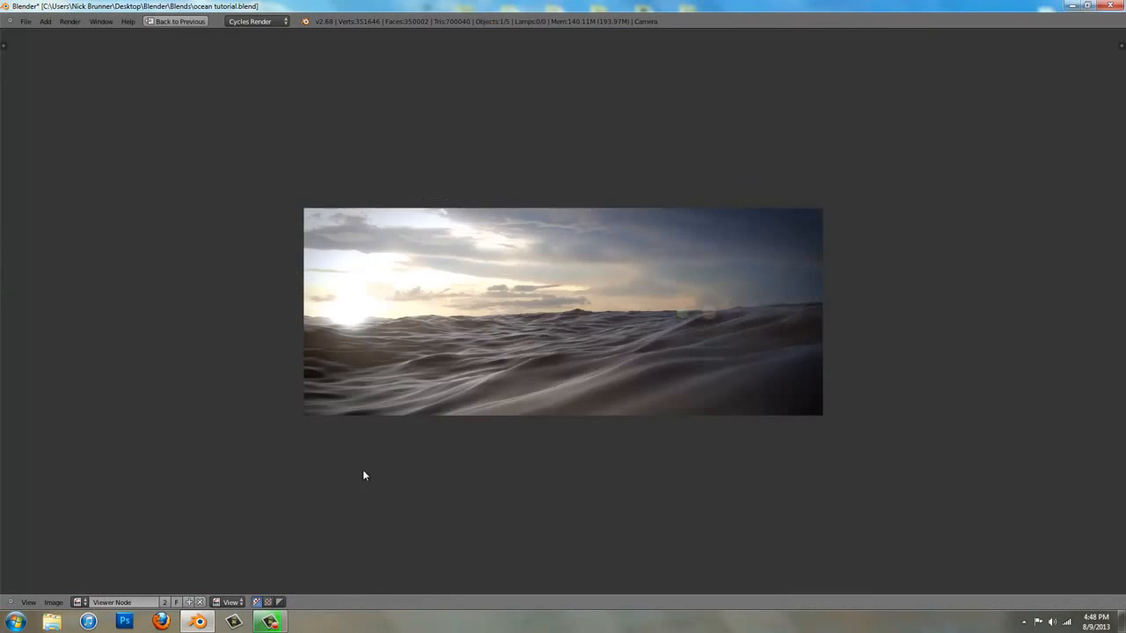
{"action": "scroll", "coordinate": [363, 470], "scroll_direction": "up", "scroll_amount": 3}
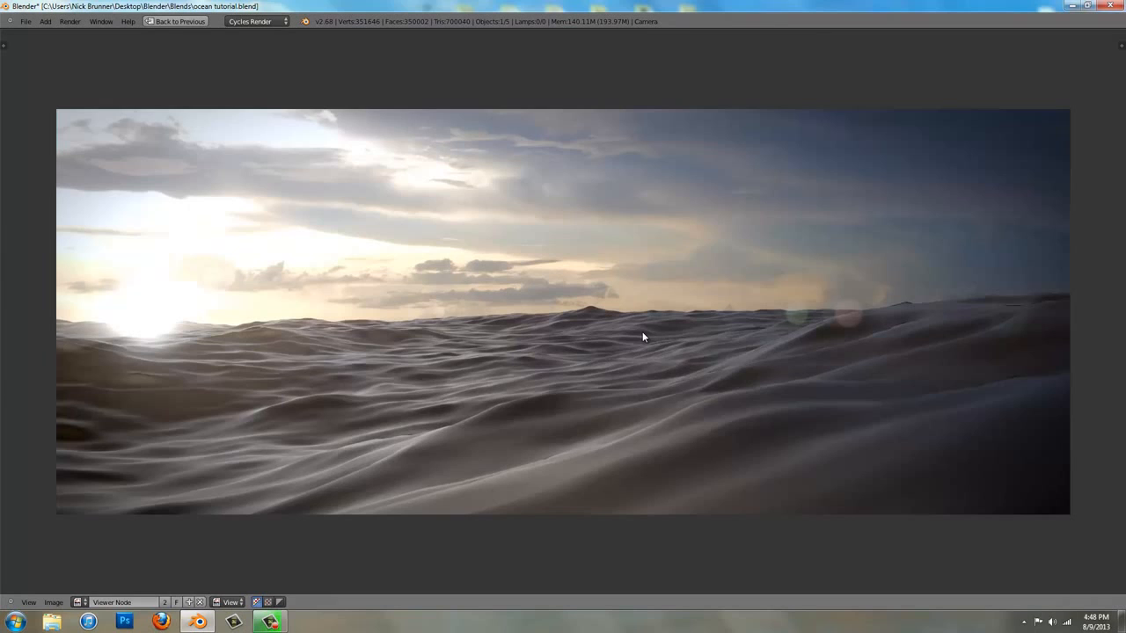